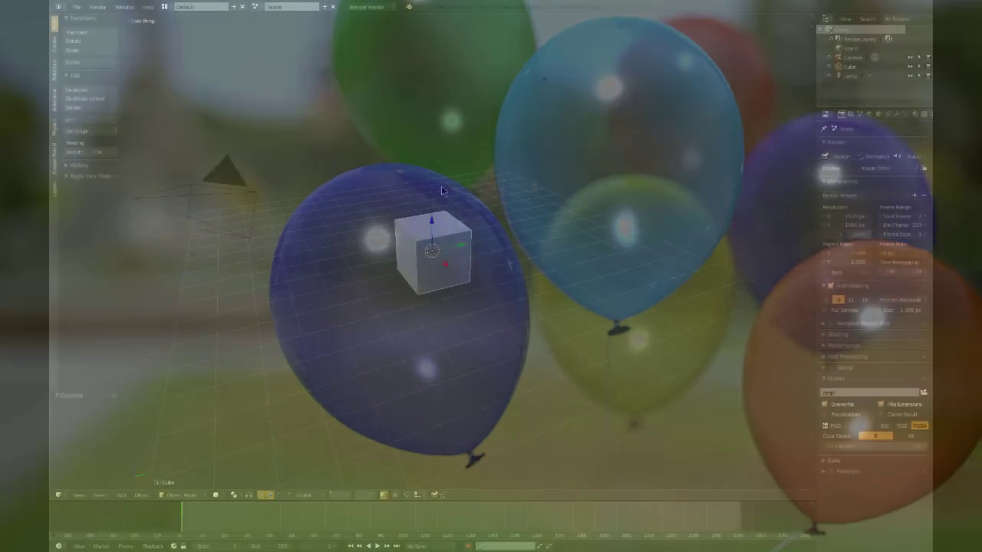
# Delete all default objects from the scene.
pyautogui.press('a')
pyautogui.press('x')
pyautogui.click(442, 189)
# Add a mesh circle with 16 vertices at the scene's centre.
pyautogui.hotkey('shift', 'a')
pyautogui.moveTo(441, 186)
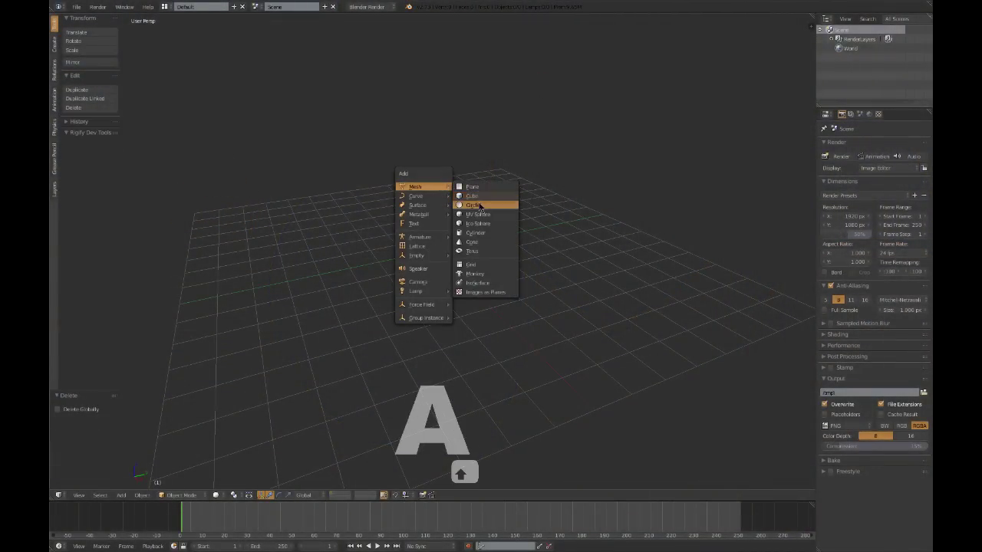
pyautogui.click(473, 204)
pyautogui.click(83, 419)
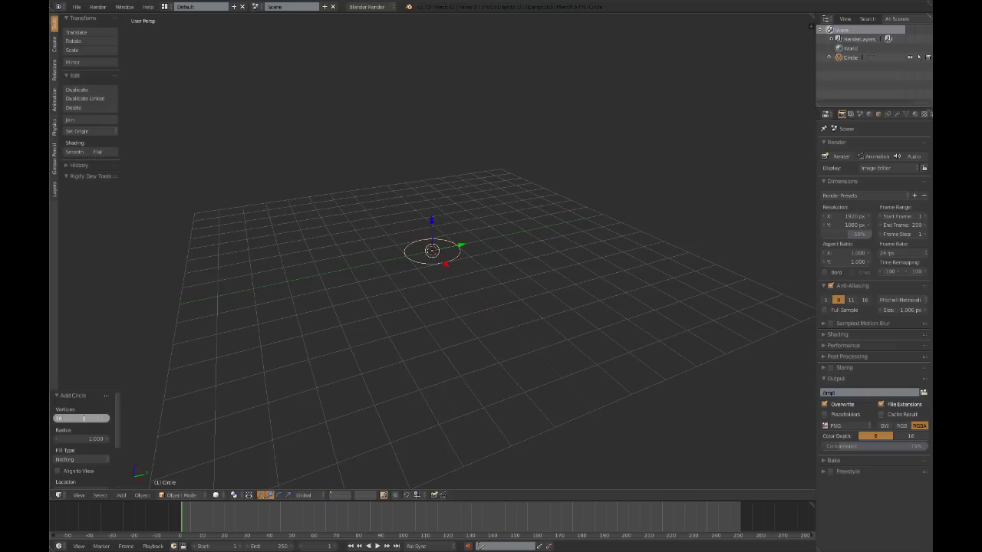
# Switch to the front view, enable background images and add an image slot.
pyautogui.moveTo(385, 250); pyautogui.dragTo(477, 260, button='middle')
pyautogui.press('KP_1')
pyautogui.scroll(4, 440, 244)
pyautogui.keyDown('shift'); pyautogui.moveTo(465, 226); pyautogui.dragTo(495, 310, button='middle'); pyautogui.keyUp('shift')
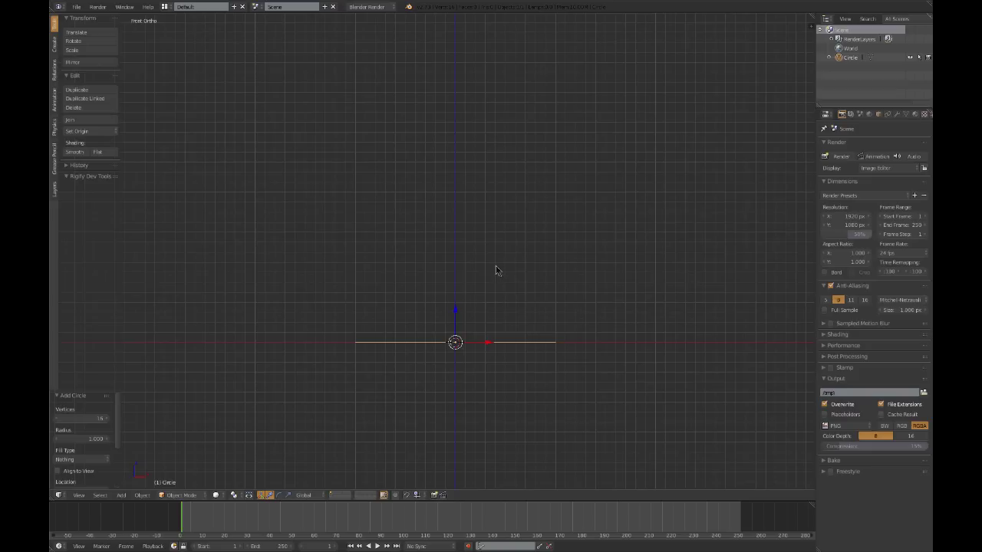
pyautogui.press('n')
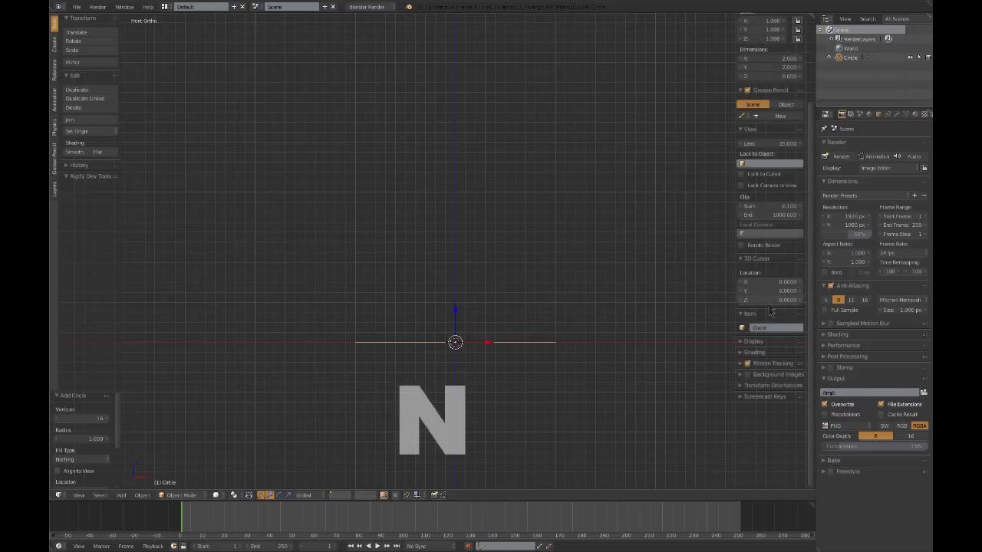
pyautogui.click(748, 375)
pyautogui.click(741, 375)
pyautogui.click(776, 389)
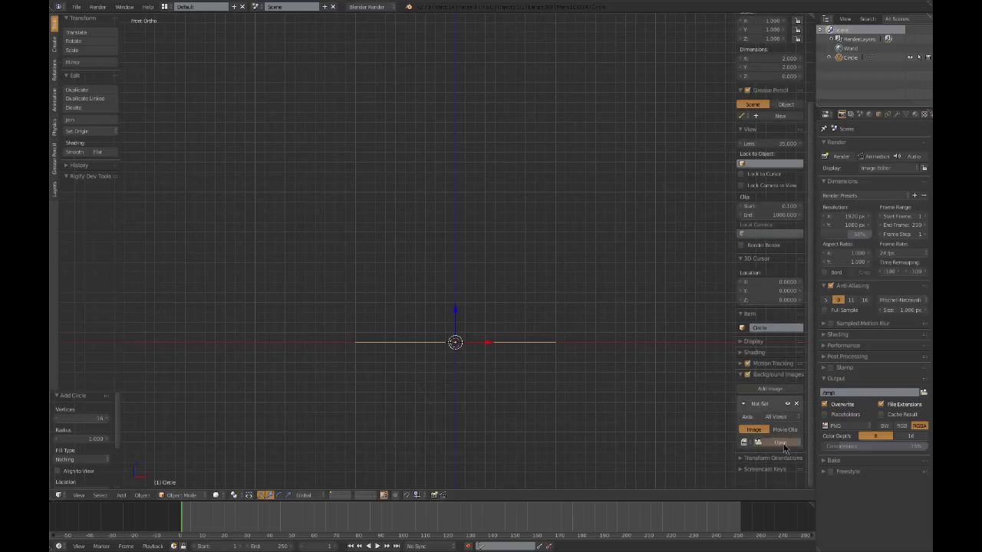
# Load the pink balloon JPG from the recent reference folder as the background image, browsing with thumbnails.
pyautogui.click(780, 444)
pyautogui.click(75, 299)
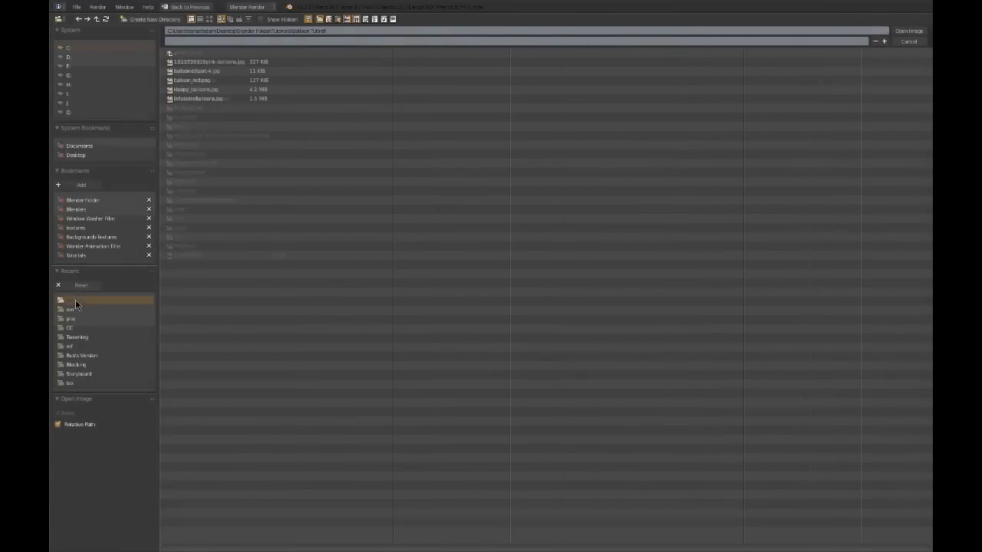
pyautogui.click(209, 18)
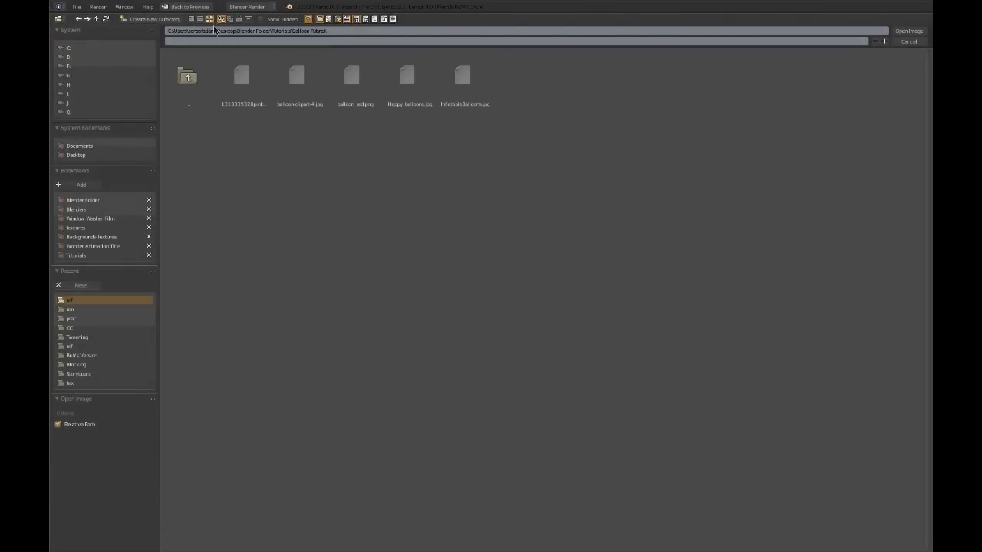
pyautogui.doubleClick(253, 88)
# Set the background image size to 1.25 so the balloon's width roughly matches the circle.
pyautogui.scroll(-5, 426, 150)
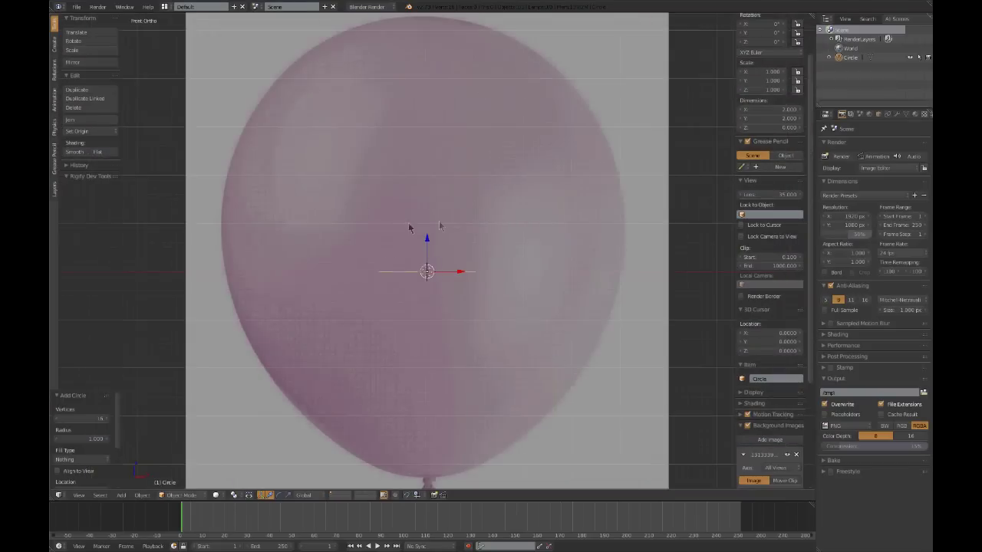
pyautogui.scroll(-5, 772, 455)
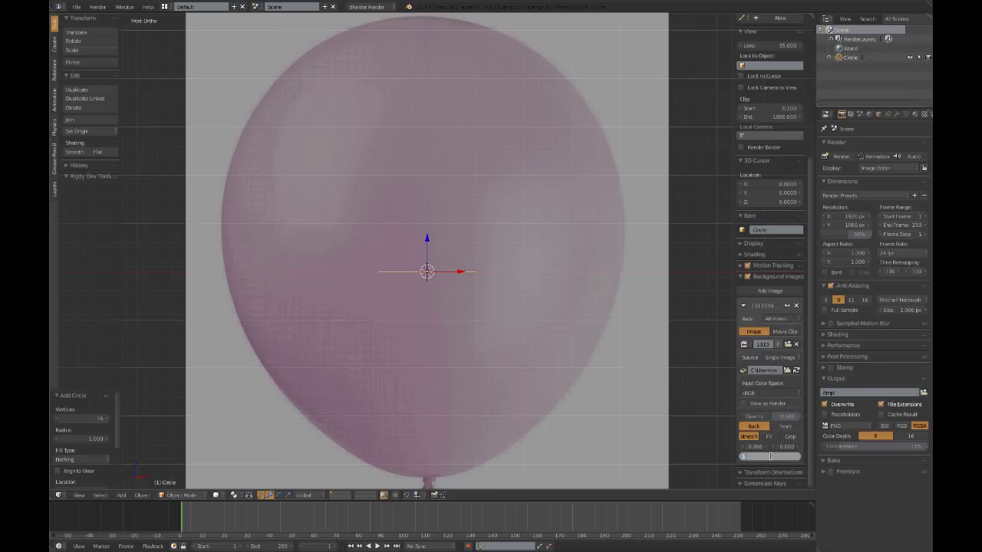
pyautogui.press('Return')
pyautogui.scroll(5, 436, 266)
pyautogui.keyDown('shift'); pyautogui.moveTo(474, 277); pyautogui.dragTo(483, 307, button='middle'); pyautogui.keyUp('shift')
pyautogui.scroll(1, 493, 323)
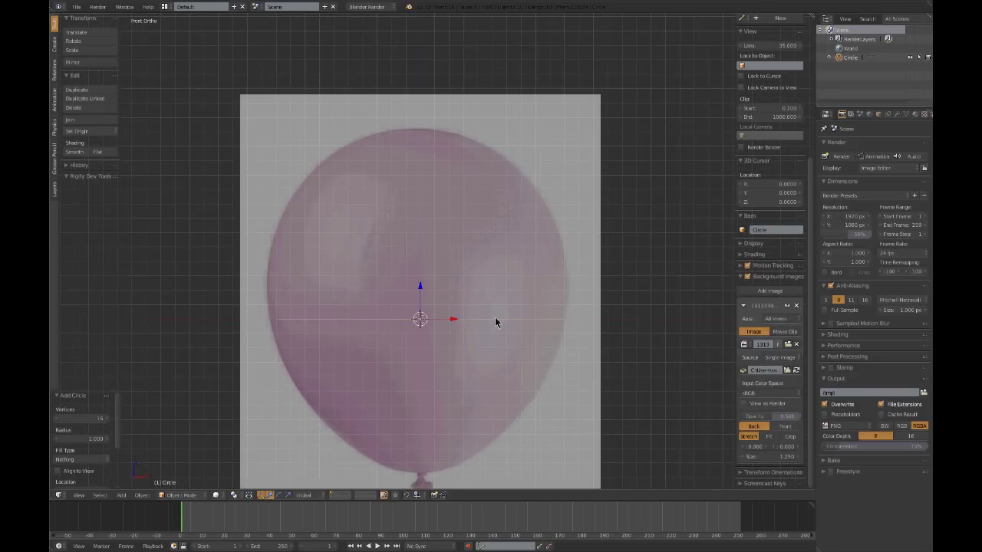
pyautogui.press('n')
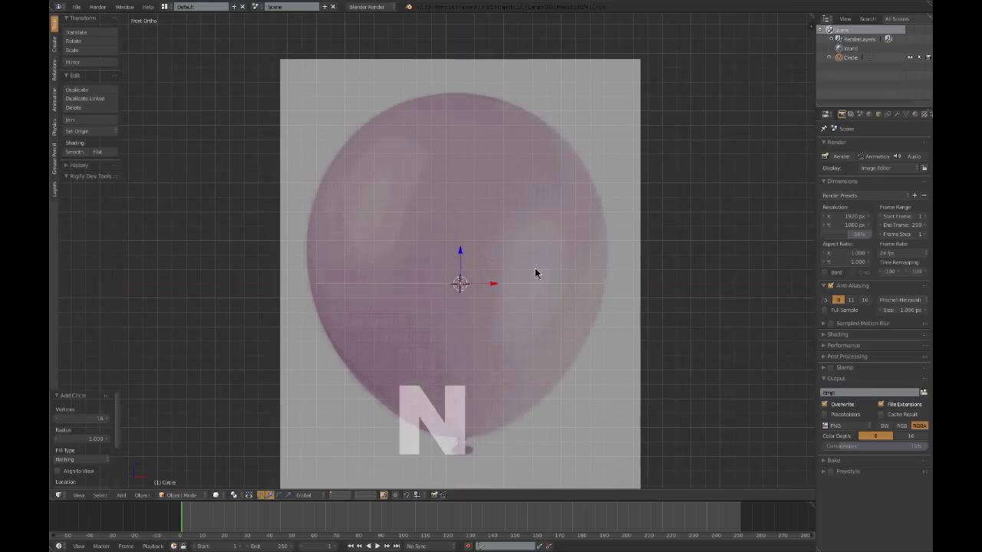
# Extrude the circle upward twice by about 0.28 units, widening the first ring slightly and scaling the second to about 0.94.
pyautogui.press('Tab')
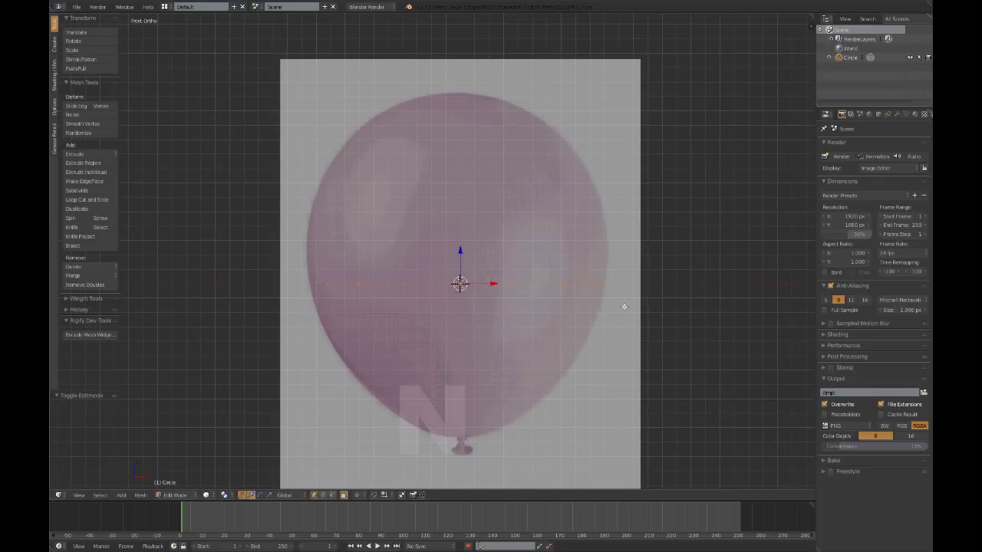
pyautogui.press('e')
pyautogui.click(654, 291)
pyautogui.press('s')
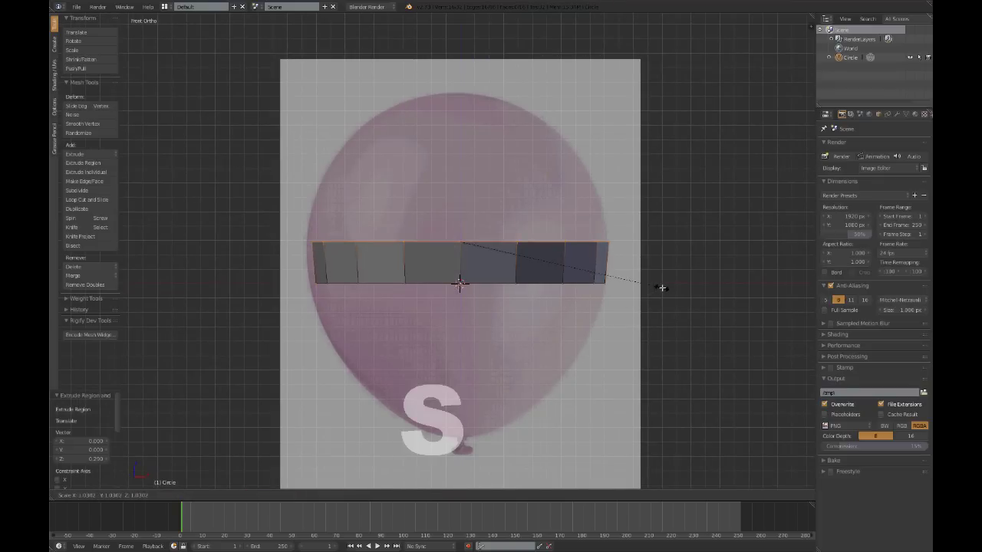
pyautogui.click(663, 288)
pyautogui.press('e')
pyautogui.click(658, 247)
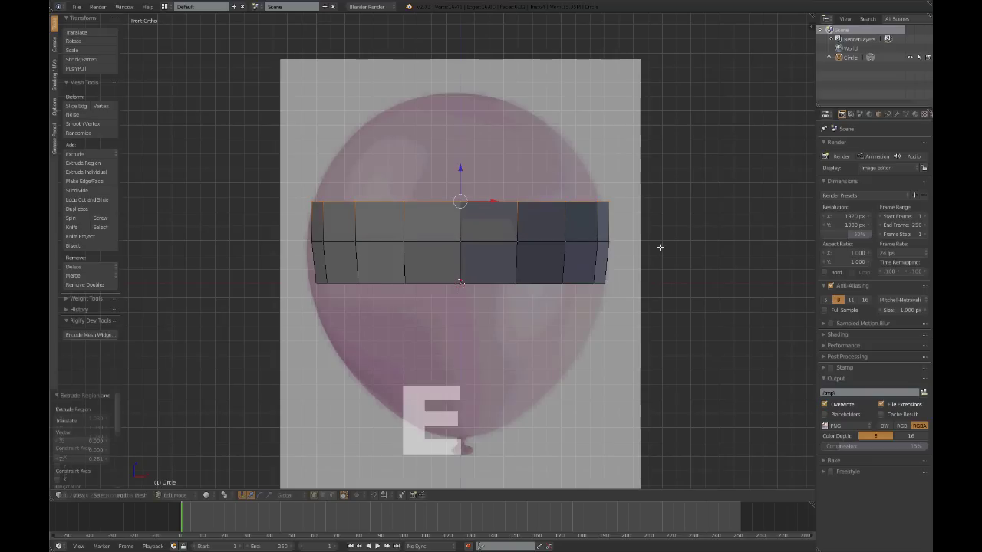
pyautogui.press('s')
pyautogui.click(705, 197)
# Extrude a third ring upward and scale it to about 0.83 along the balloon's outline.
pyautogui.press('e')
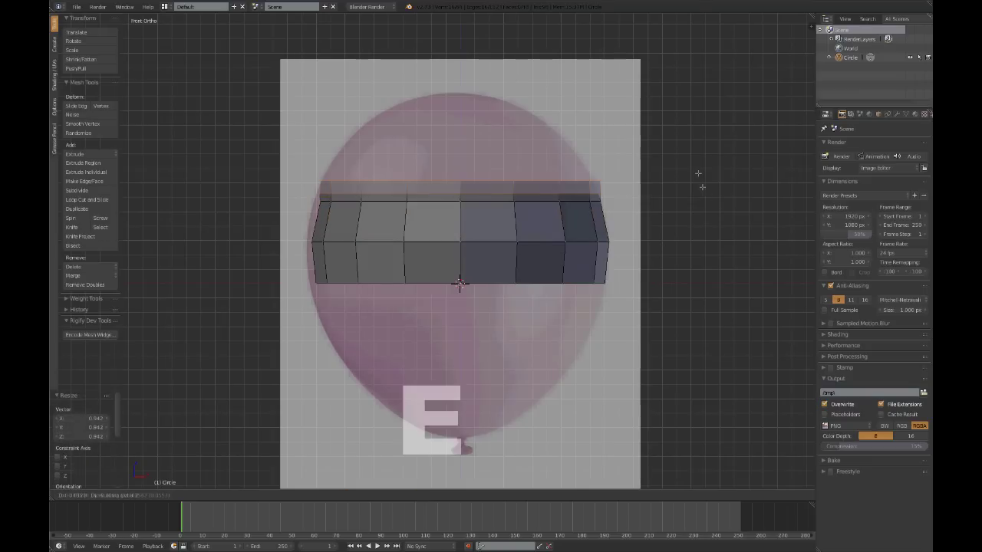
pyautogui.click(694, 145)
pyautogui.press('s')
pyautogui.click(677, 141)
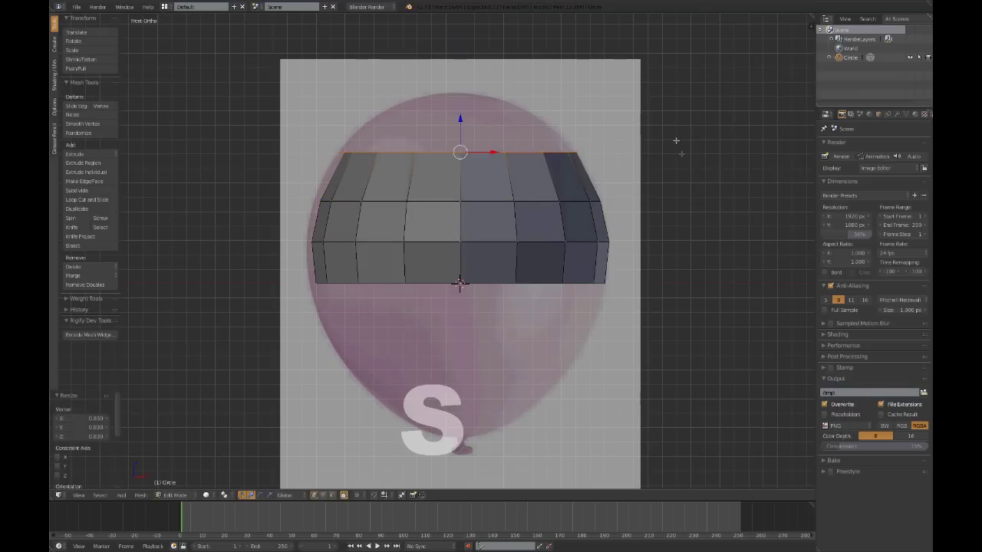
# Extrude a fourth ring up about 0.27 units, narrow it and fine-tune its height and width to the outline.
pyautogui.keyDown('shift'); pyautogui.moveTo(677, 140); pyautogui.dragTo(696, 194, button='middle'); pyautogui.keyUp('shift')
pyautogui.press('e')
pyautogui.click(696, 157)
pyautogui.press('s')
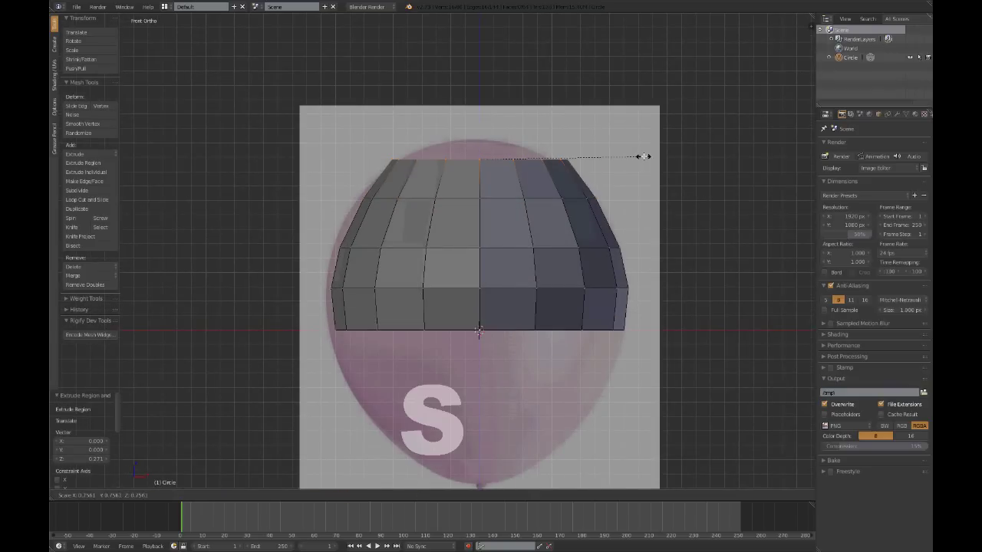
pyautogui.click(637, 159)
pyautogui.press('g')
pyautogui.press('z')
pyautogui.click(637, 161)
pyautogui.press('s')
pyautogui.click(647, 163)
# Extrude a fifth ring up about 0.17 units near the crown, narrow it, lower it about 0.07 and widen it slightly.
pyautogui.press('e')
pyautogui.click(690, 135)
pyautogui.press('s')
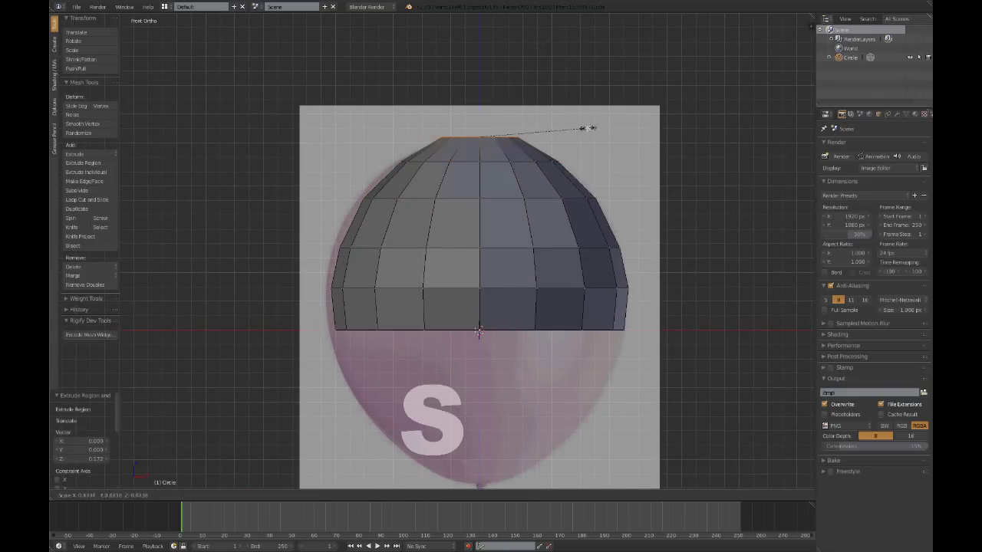
pyautogui.click(588, 130)
pyautogui.press('g')
pyautogui.click(592, 138)
pyautogui.press('s')
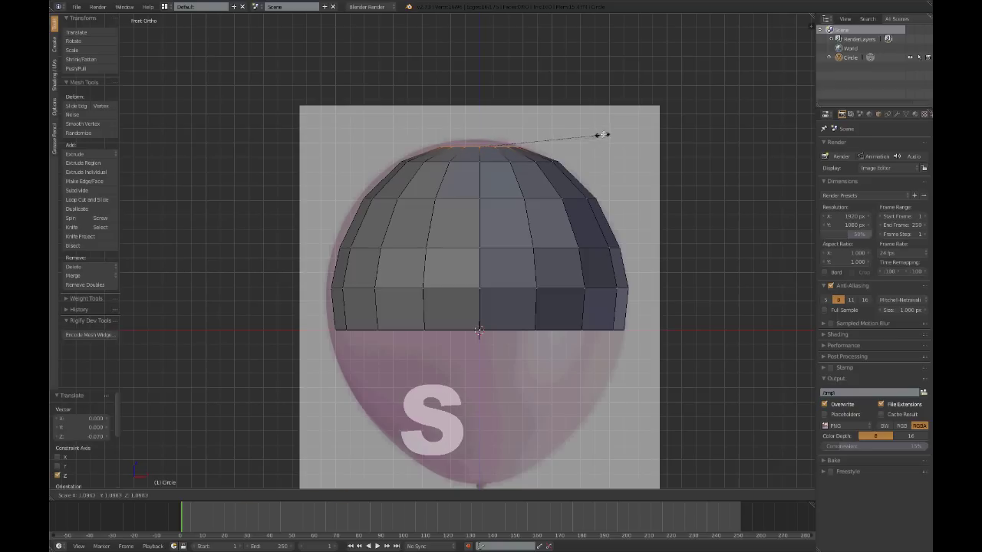
pyautogui.click(611, 130)
# Extrude a small ring at the crown up about 0.07 units, scale it to about 0.39 and adjust its height.
pyautogui.press('e')
pyautogui.click(642, 120)
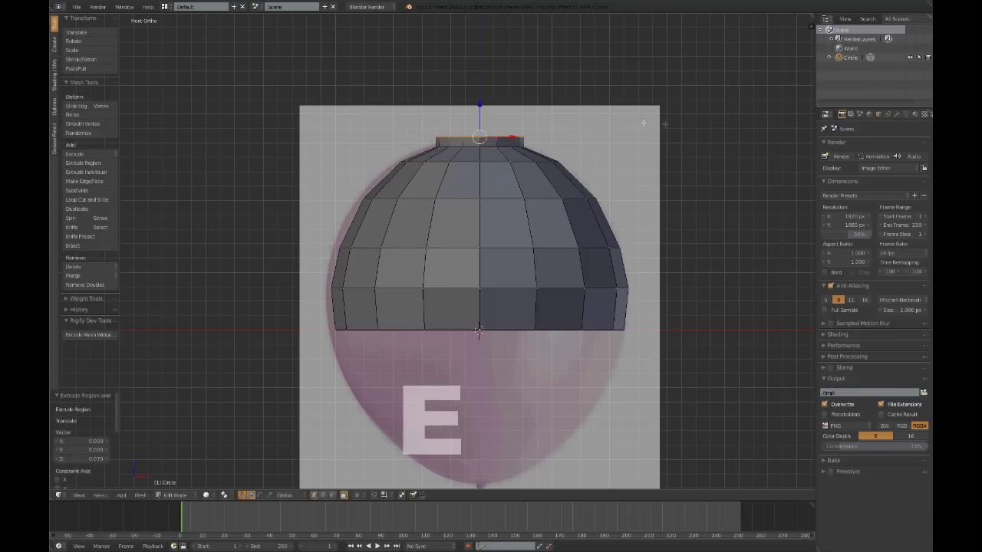
pyautogui.press('s')
pyautogui.click(558, 125)
pyautogui.press('g')
pyautogui.press('z')
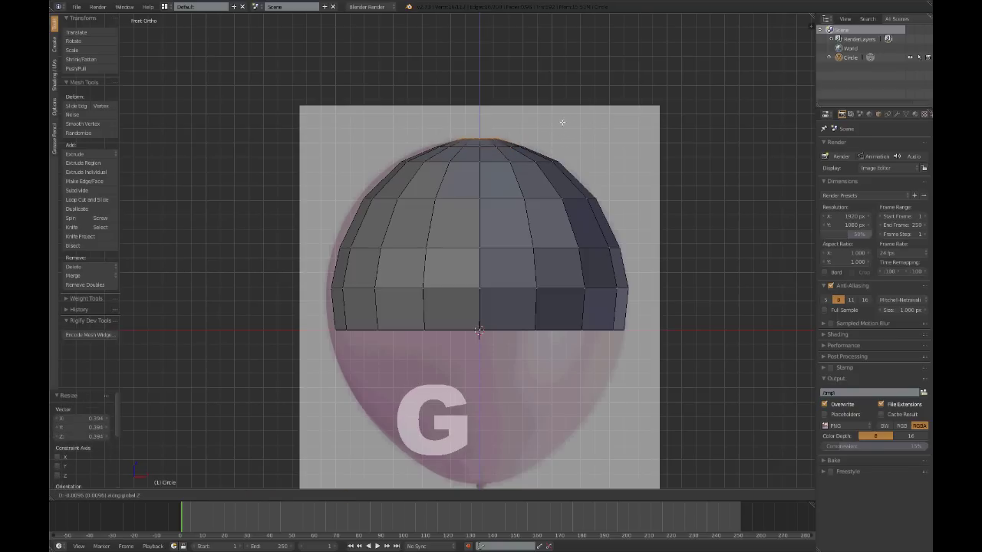
pyautogui.click(562, 123)
# Close the crown's hole by extruding its edge loop in place, merging it at center and raising the tip slightly.
pyautogui.moveTo(566, 128); pyautogui.dragTo(538, 221, button='middle')
pyautogui.scroll(2, 538, 221)
pyautogui.press('e')
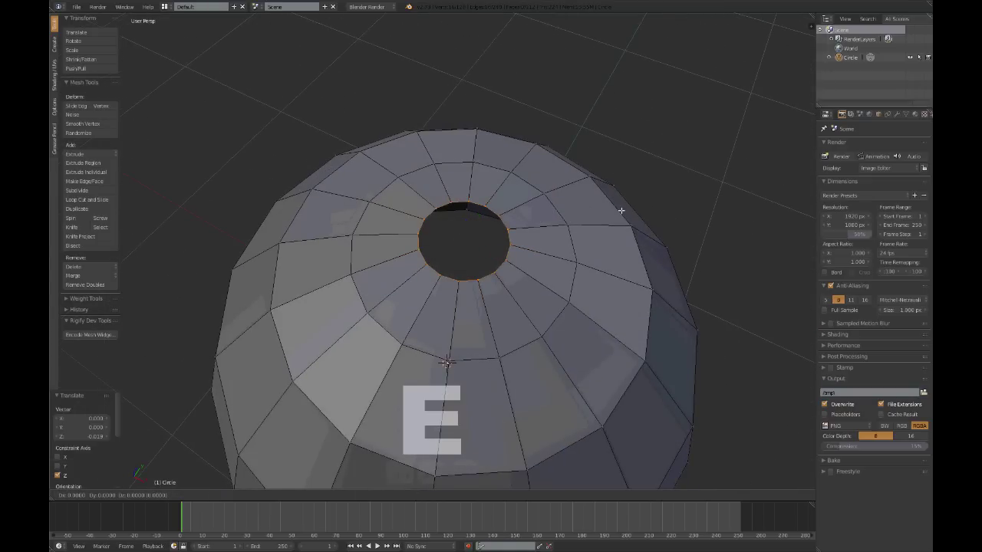
pyautogui.rightClick(621, 210)
pyautogui.hotkey('alt', 'm')
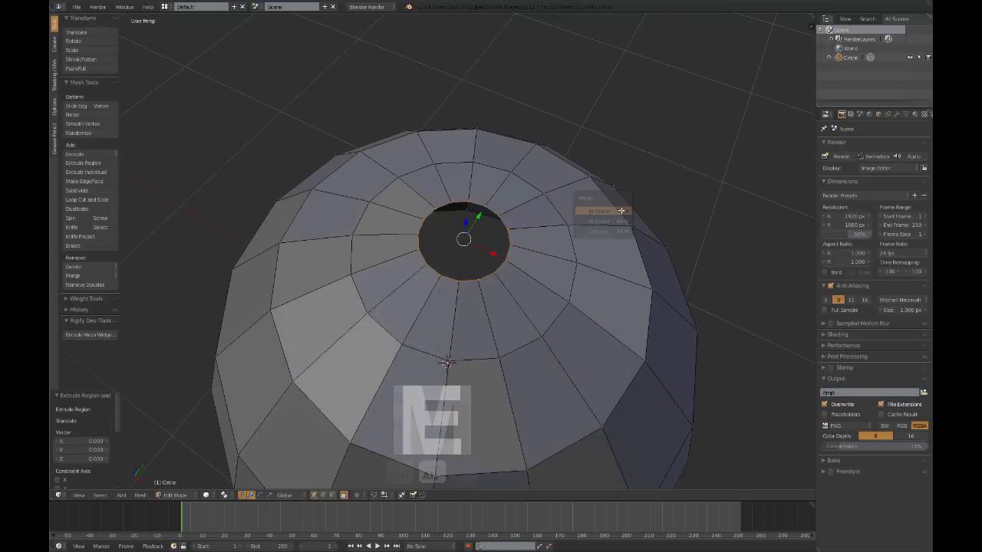
pyautogui.click(599, 211)
pyautogui.moveTo(529, 223); pyautogui.dragTo(565, 221, button='middle')
pyautogui.press('g')
pyautogui.click(565, 221)
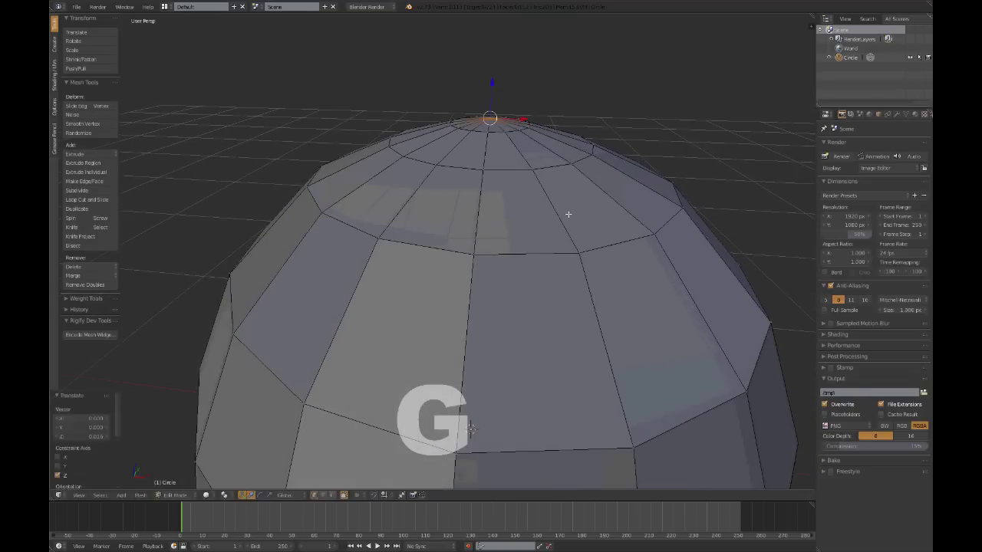
pyautogui.press('Tab')
pyautogui.scroll(-5, 476, 163)
pyautogui.press('Tab')
pyautogui.scroll(-3, 474, 164)
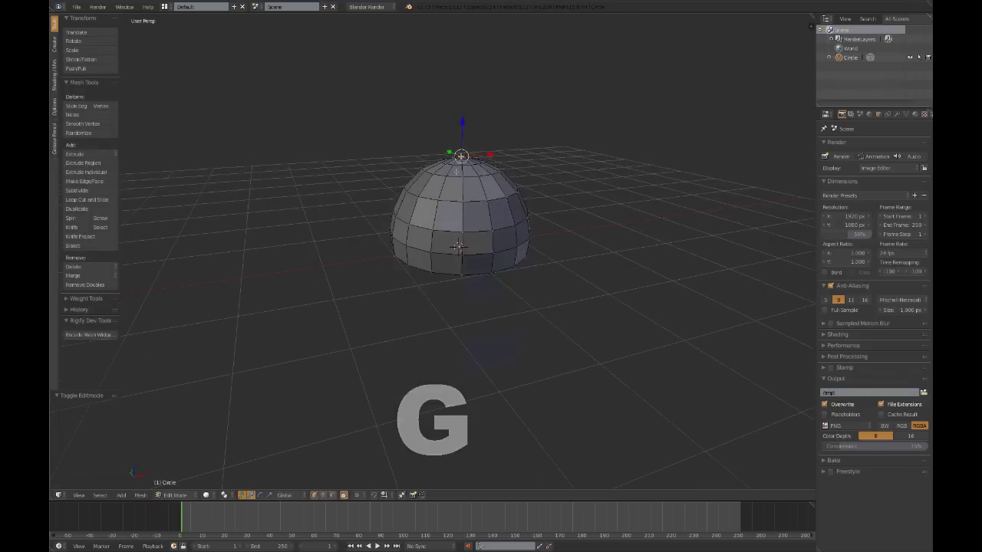
# In front view, extrude the mesh's lower open edge loop down about 0.31 units and scale it to about 0.91.
pyautogui.press('KP_1')
pyautogui.scroll(3, 470, 251)
pyautogui.keyDown('alt'); pyautogui.rightClick(465, 253); pyautogui.keyUp('alt')
pyautogui.press('e')
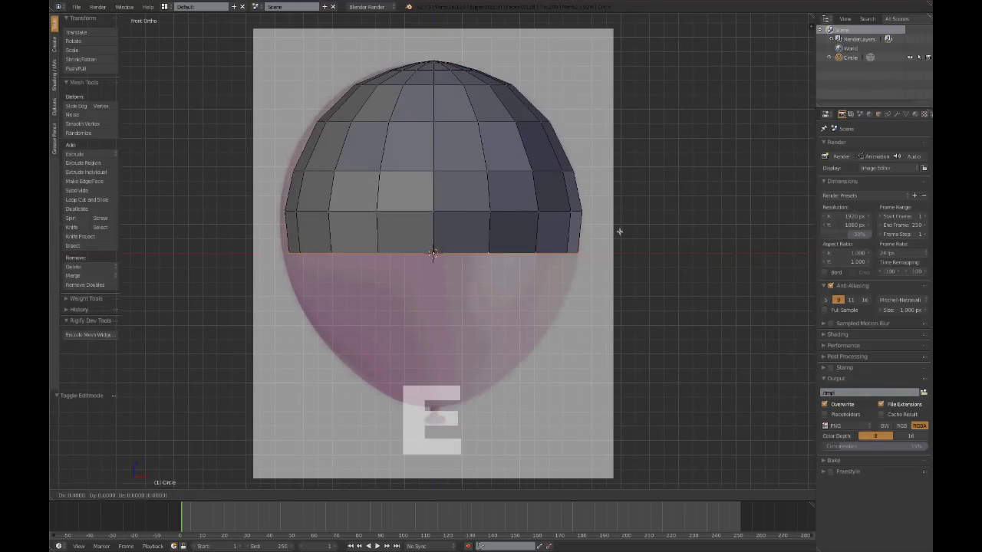
pyautogui.click(611, 272)
pyautogui.press('s')
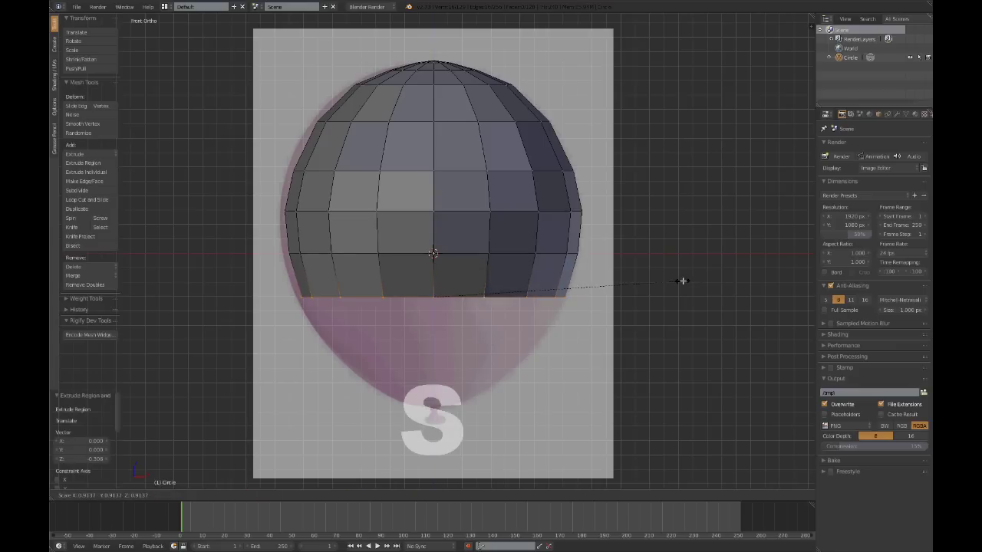
pyautogui.click(682, 281)
# Extrude two more rings downward by about 0.24 units each, scaling them to about 0.86 and 0.74.
pyautogui.press('e')
pyautogui.click(648, 317)
pyautogui.press('s')
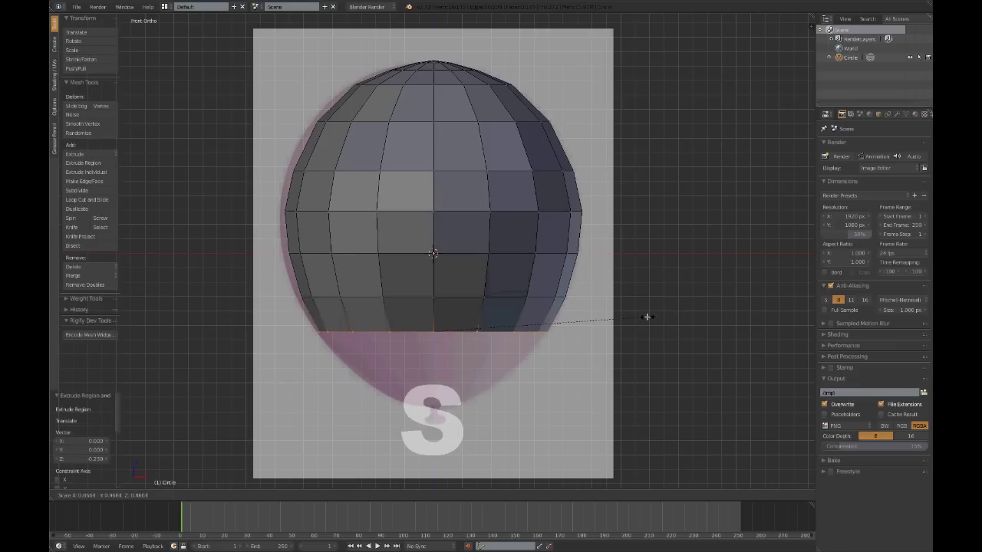
pyautogui.click(647, 317)
pyautogui.press('e')
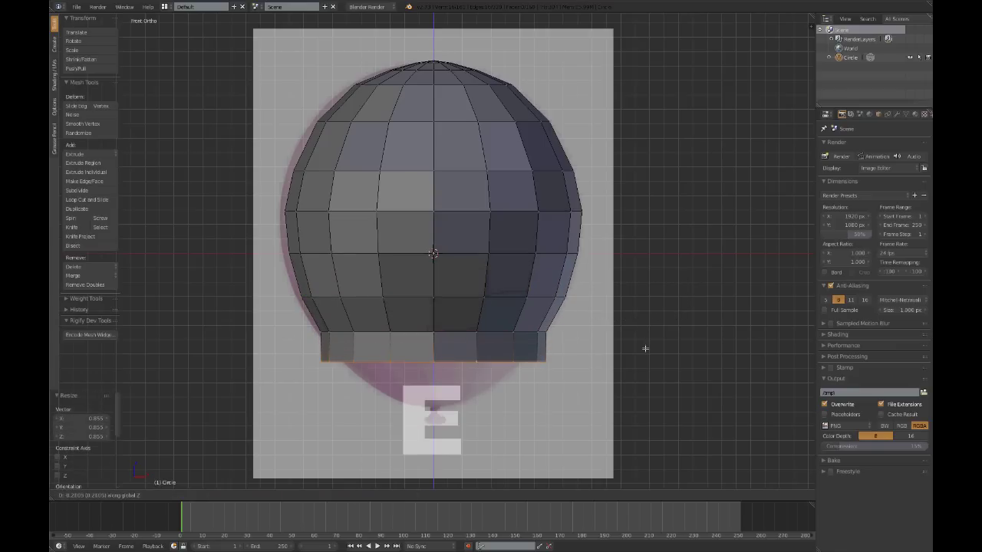
pyautogui.click(644, 351)
pyautogui.press('s')
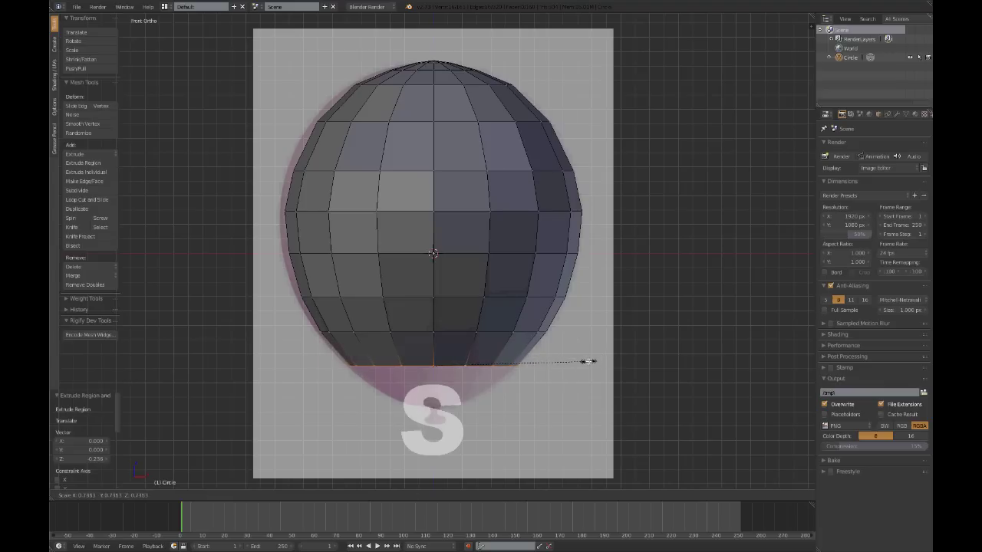
pyautogui.click(588, 361)
# Extrude another ring down about 0.22 units and scale it to fit the balloon's tapering underside.
pyautogui.press('e')
pyautogui.click(581, 390)
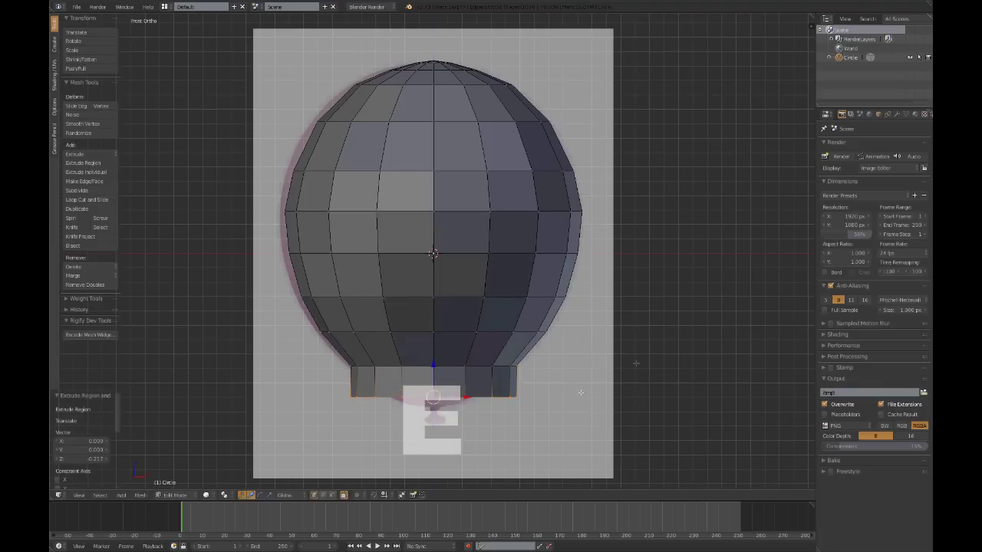
pyautogui.press('s')
pyautogui.click(557, 393)
pyautogui.press('g')
pyautogui.press('s')
pyautogui.click(570, 395)
# Extrude and scale the lowest loop inward to about 0.51, lower it to the balloon's base and narrow it further above the knot.
pyautogui.keyDown('shift'); pyautogui.moveTo(570, 394); pyautogui.dragTo(506, 283, button='middle'); pyautogui.keyUp('shift')
pyautogui.scroll(4, 506, 284)
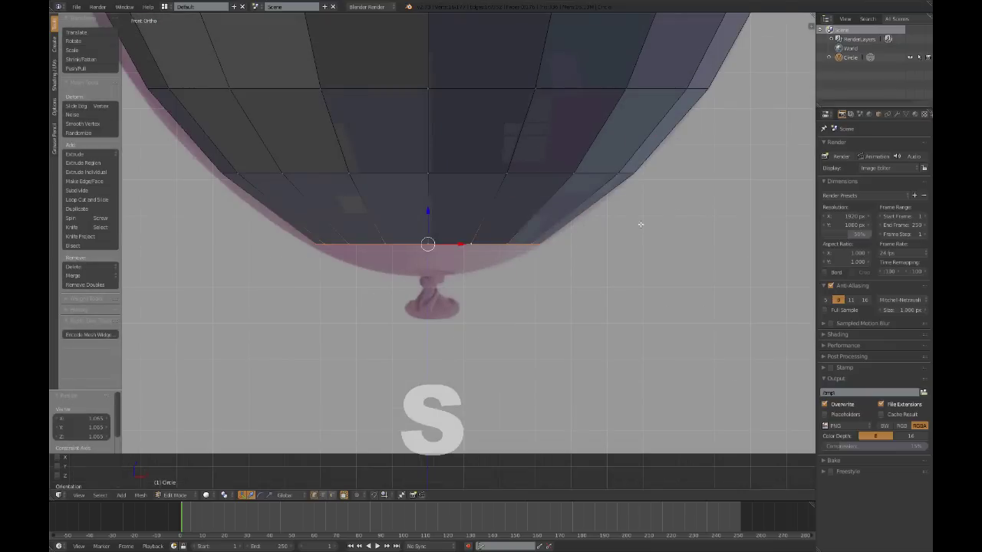
pyautogui.press('e')
pyautogui.click(536, 246)
pyautogui.press('g')
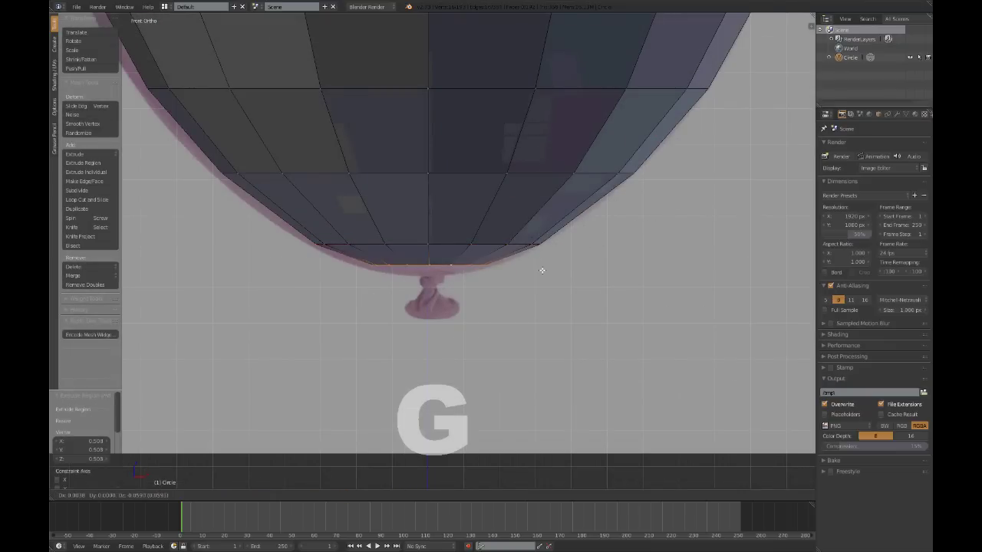
pyautogui.click(541, 274)
pyautogui.press('s')
pyautogui.click(569, 257)
pyautogui.press('g')
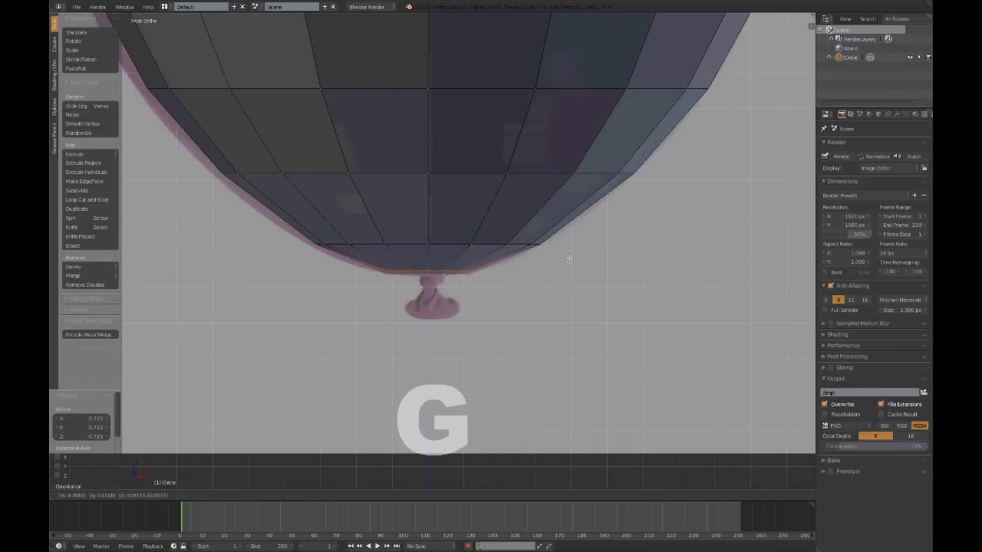
pyautogui.click(568, 260)
pyautogui.press('s')
pyautogui.click(552, 267)
pyautogui.scroll(4, 506, 249)
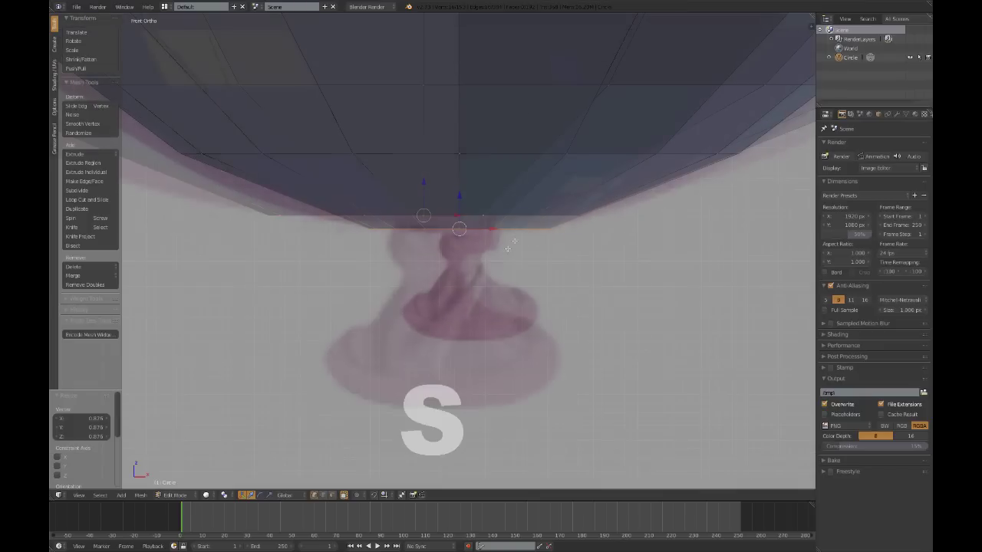
# Extrude a new ring at the balloon's base, scale it in to about 0.19, and lower and resize it to form the neck's top.
pyautogui.press('e')
pyautogui.press('s')
pyautogui.click(463, 214)
pyautogui.press('g')
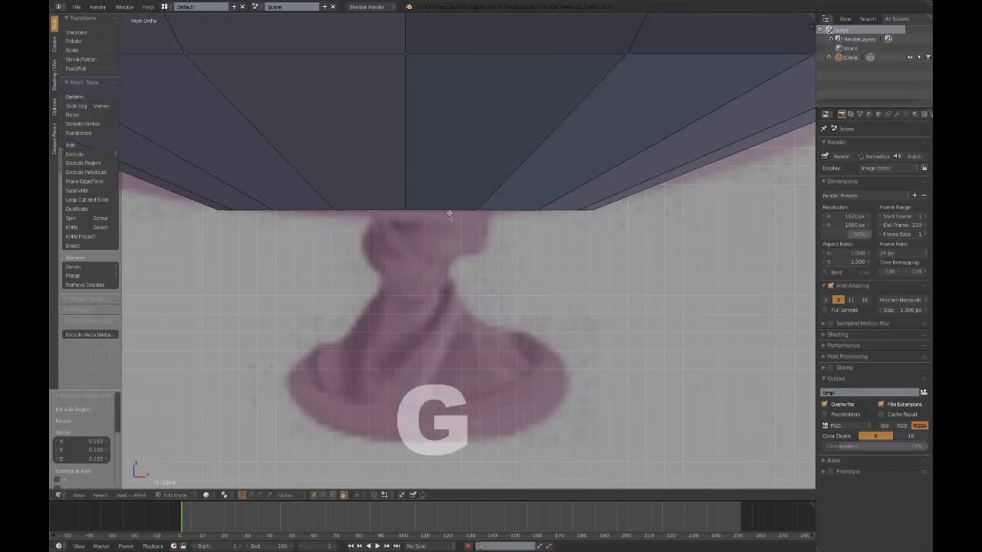
pyautogui.click(466, 227)
pyautogui.press('s')
pyautogui.click(600, 192)
# Extrude the neck ring down about 0.038 units and scale it in to the knot's narrowest width.
pyautogui.keyDown('shift'); pyautogui.scroll(-3, 598, 198); pyautogui.keyUp('shift')
pyautogui.keyDown('shift'); pyautogui.scroll(-1, 598, 198); pyautogui.keyUp('shift')
pyautogui.press('e')
pyautogui.click(617, 206)
pyautogui.press('s')
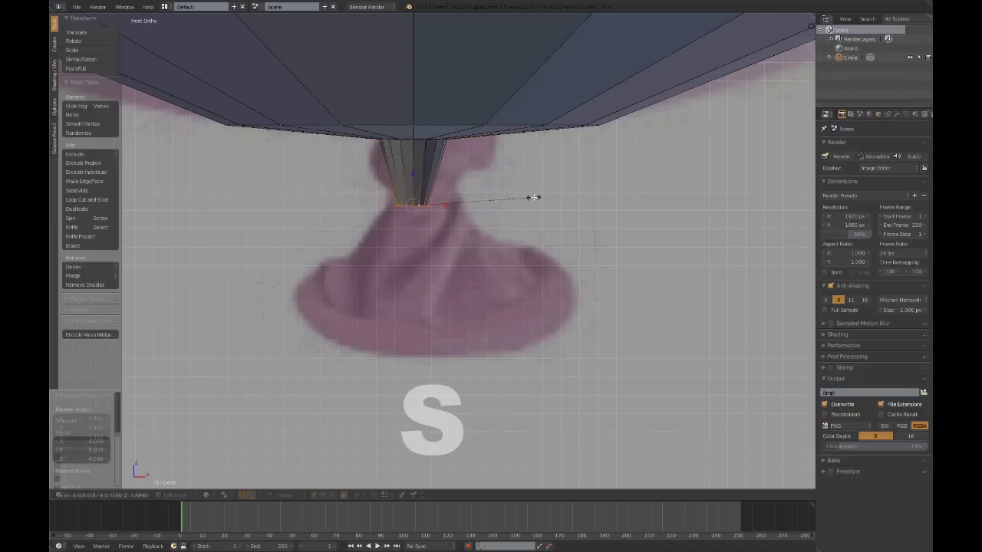
pyautogui.click(535, 201)
# Extrude another neck ring down about 0.026 units and scale it out to about 3.6 to flare the knot.
pyautogui.press('e')
pyautogui.click(526, 246)
pyautogui.press('s')
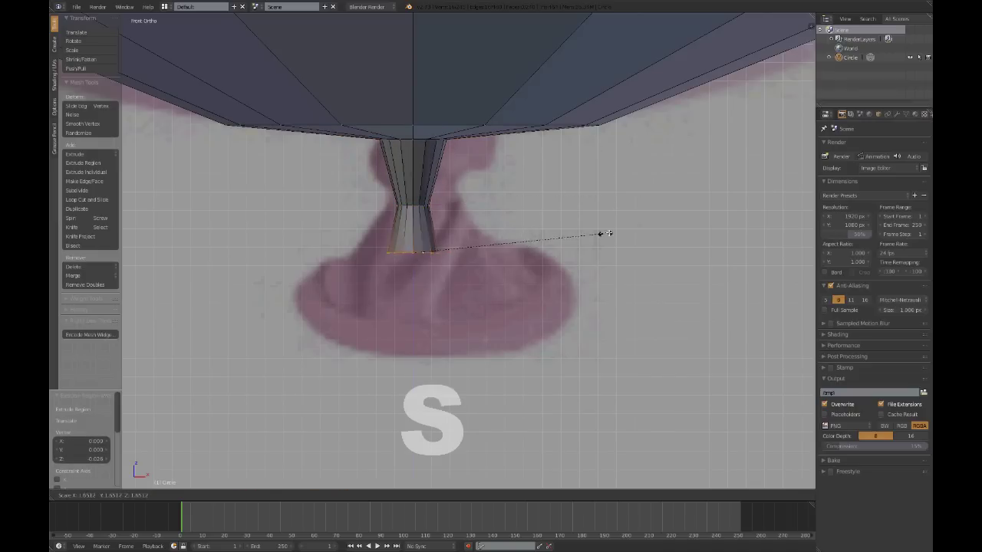
pyautogui.click(55, 157)
# Extrude a further ring below the flare and scale it outward into a wide lip.
pyautogui.press('e')
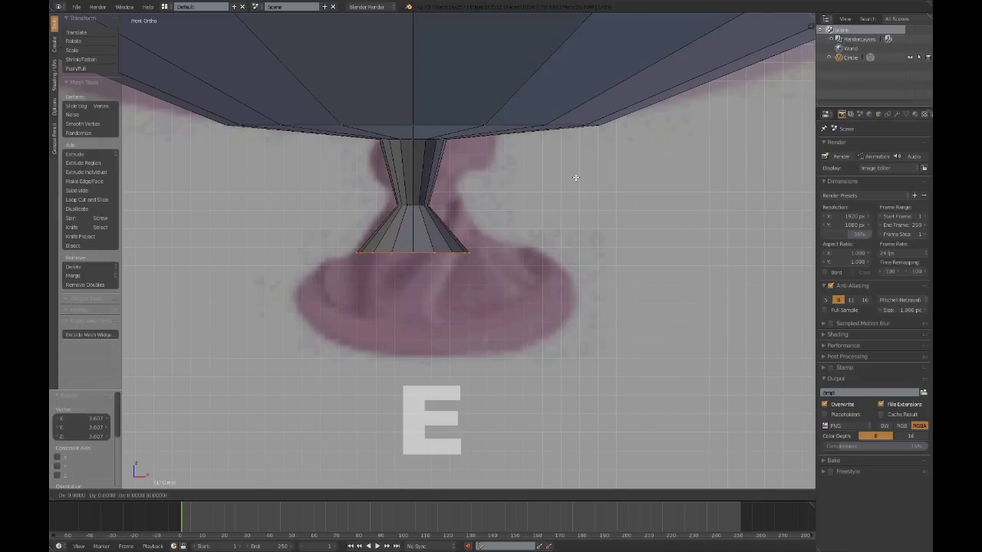
pyautogui.click(614, 222)
pyautogui.press('s')
pyautogui.click(50, 253)
pyautogui.press('s')
pyautogui.click(517, 235)
# Raise the lip ring along Z in two moves, scaling it down slightly to about 0.96 at the end.
pyautogui.press('g')
pyautogui.click(601, 162)
pyautogui.press('s')
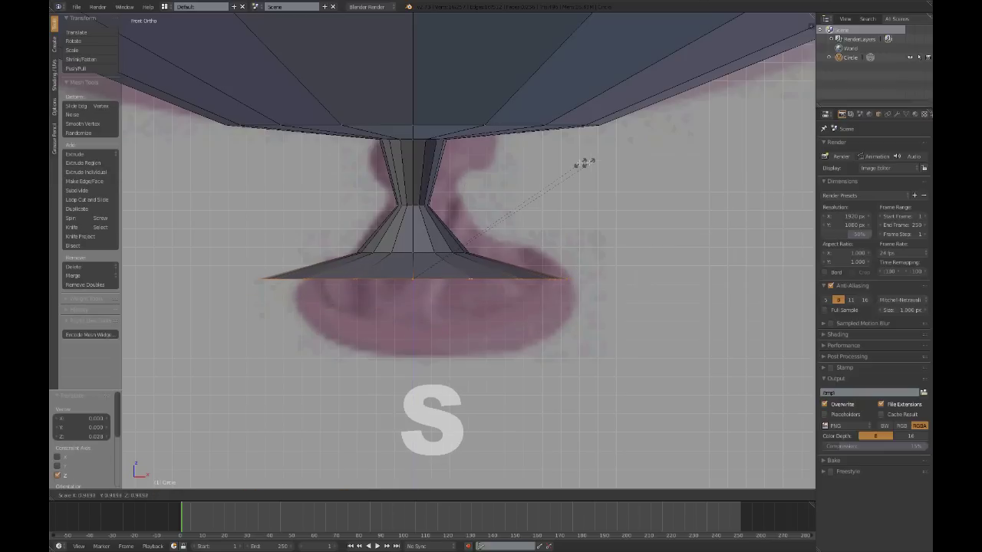
pyautogui.click(581, 159)
pyautogui.press('g')
pyautogui.press('z')
pyautogui.click(582, 153)
pyautogui.press('s')
pyautogui.click(577, 157)
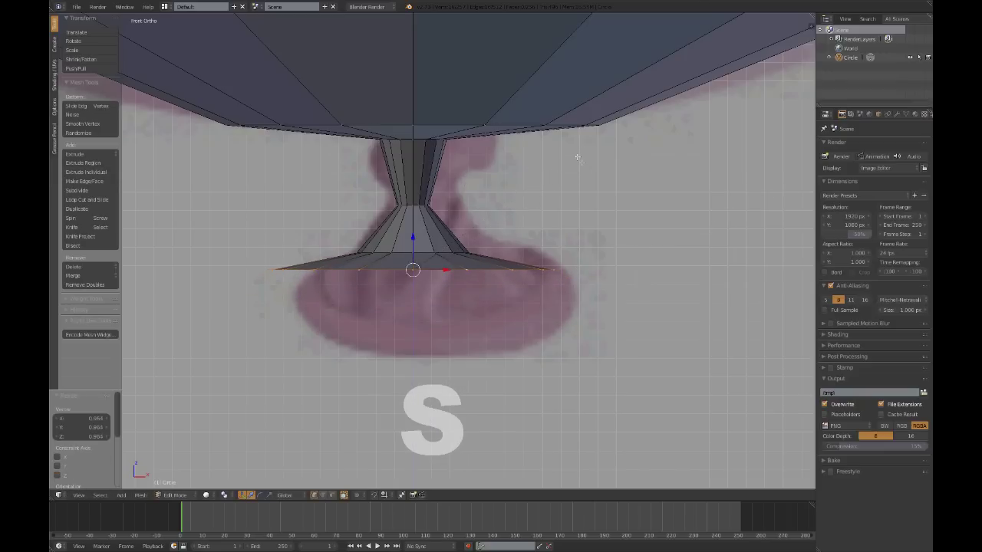
# Extrude the lip's outer edge loop and scale it out to about 1.24 for a flat outer band.
pyautogui.moveTo(582, 181); pyautogui.dragTo(638, 226, button='middle')
pyautogui.press('e')
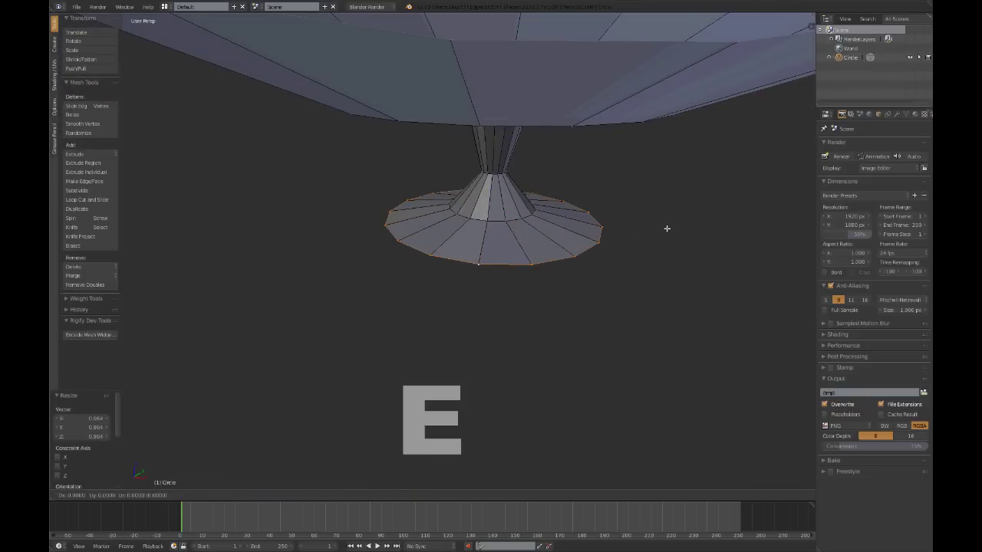
pyautogui.click(695, 216)
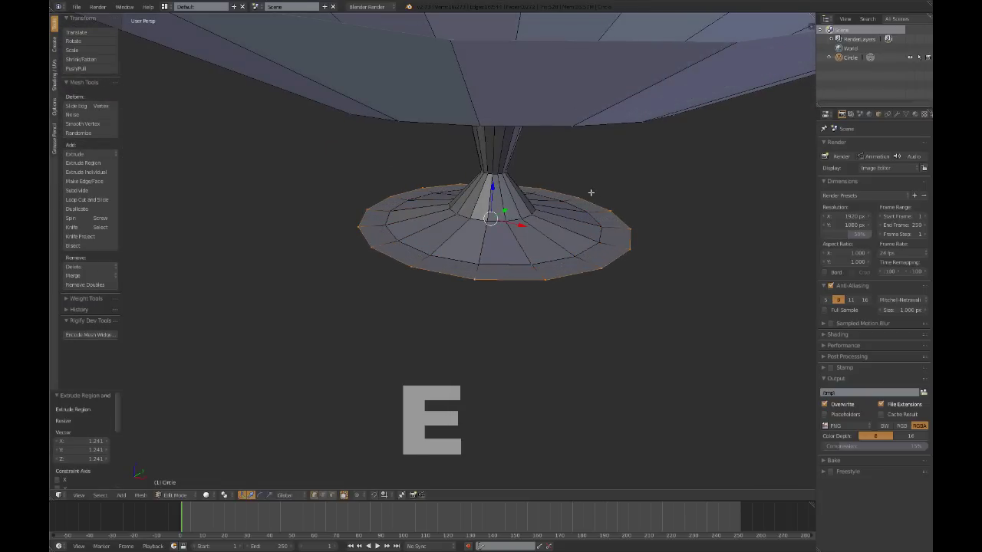
# In face select mode, select the lip's outer face loop and extrude it vertically to thicken the rim.
pyautogui.click(333, 496)
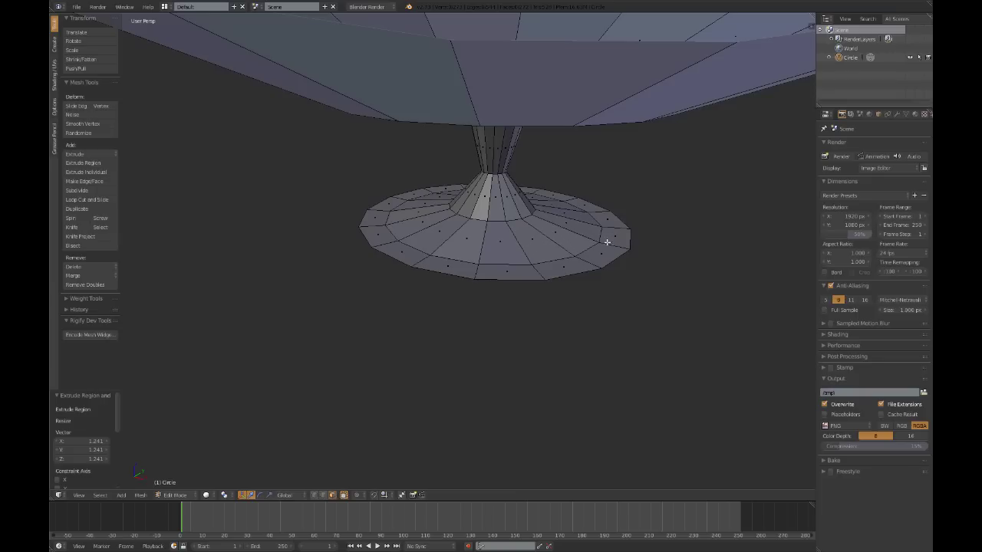
pyautogui.keyDown('alt'); pyautogui.rightClick(607, 242); pyautogui.keyUp('alt')
pyautogui.moveTo(609, 235); pyautogui.dragTo(616, 230, button='middle')
pyautogui.press('e')
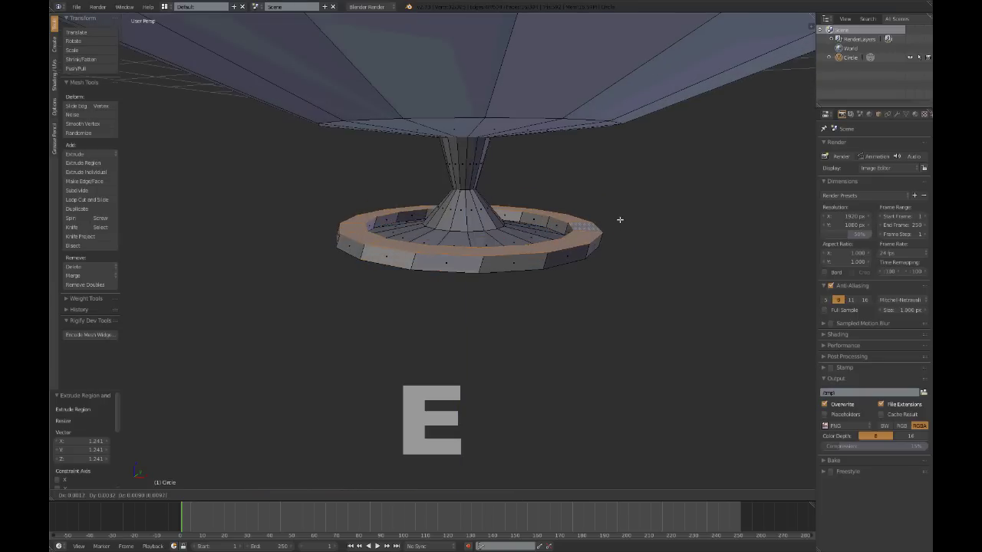
pyautogui.press('z')
pyautogui.rightClick(619, 219)
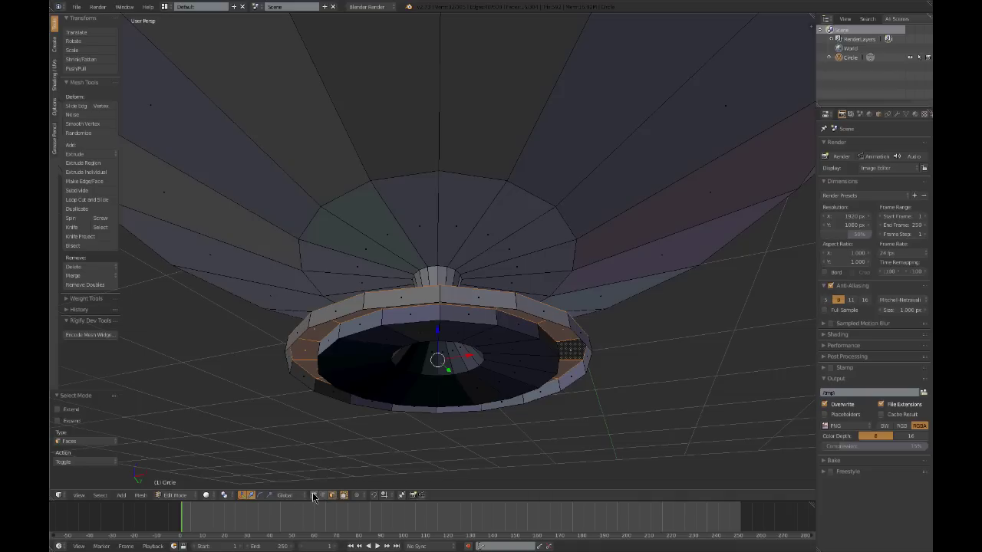
# In vertex select mode, extrude the rim's open underside loop inward to a scale of about 0.78 and shift it slightly along Z.
pyautogui.click(312, 496)
pyautogui.moveTo(596, 388); pyautogui.dragTo(689, 228, button='middle')
pyautogui.press('e')
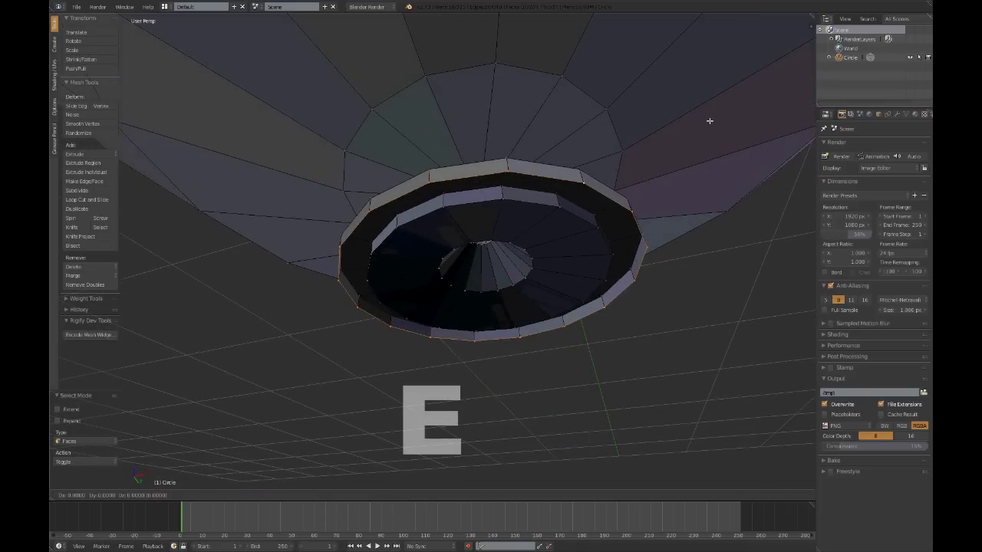
pyautogui.click(654, 153)
pyautogui.press('g')
pyautogui.press('z')
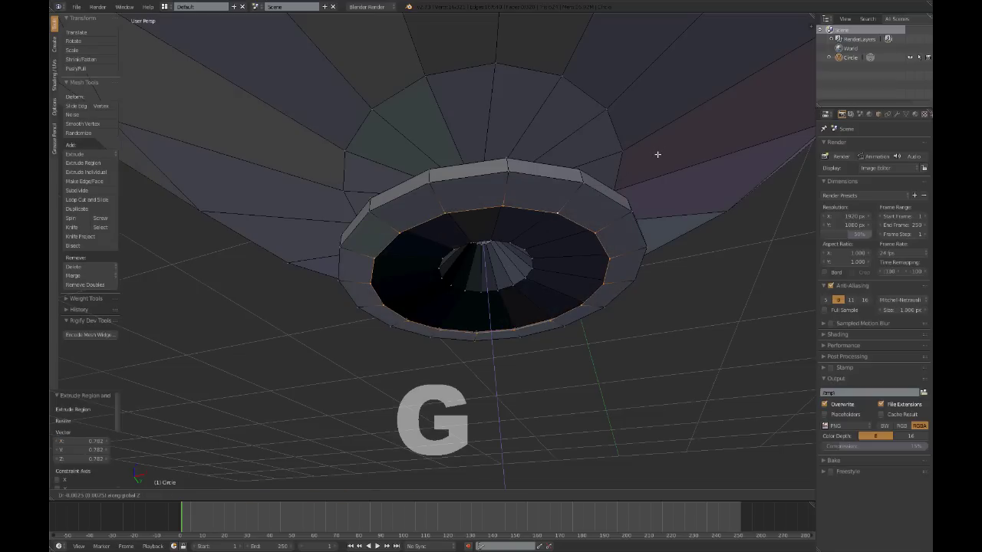
pyautogui.click(658, 156)
# Extrude the underside loop again, scale it in toward the neck's hollow and reposition it.
pyautogui.press('e')
pyautogui.press('s')
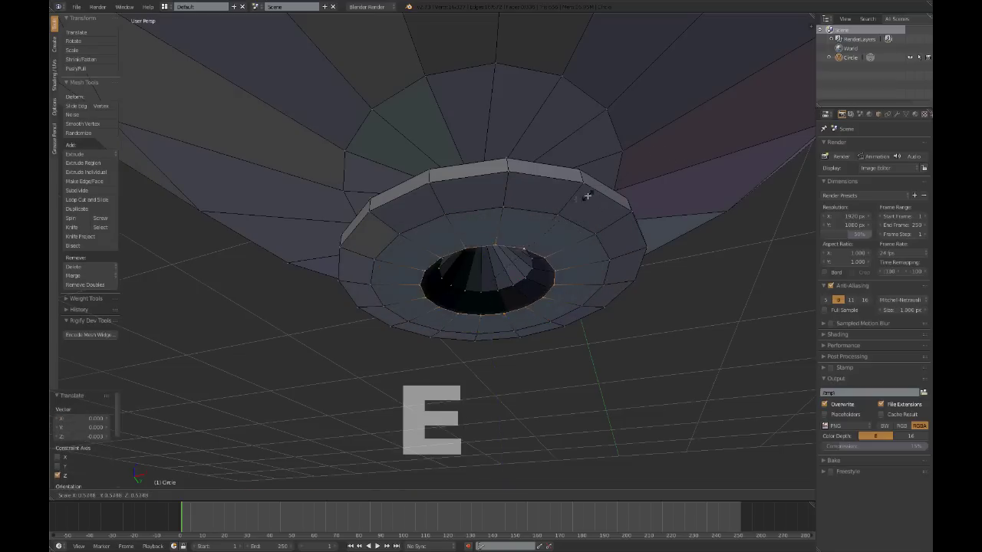
pyautogui.click(531, 222)
pyautogui.press('g')
pyautogui.click(537, 210)
# Extrude the inner loop up about 0.031 units into the neck, scale it narrower and check the shape in Object Mode.
pyautogui.moveTo(537, 210); pyautogui.dragTo(569, 261, button='middle')
pyautogui.press('e')
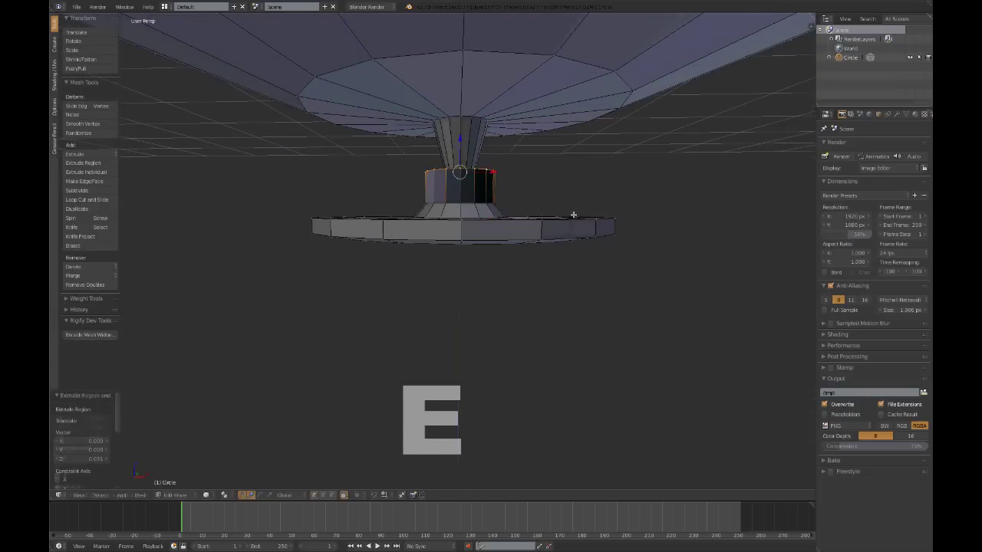
pyautogui.click(575, 214)
pyautogui.press('s')
pyautogui.click(497, 167)
pyautogui.moveTo(506, 201); pyautogui.dragTo(460, 274, button='middle')
pyautogui.press('Tab')
pyautogui.press('Tab')
# Select the whole knot in wireframe, grow the selection up to the neck's top ring and move it slightly down along Z.
pyautogui.press('z')
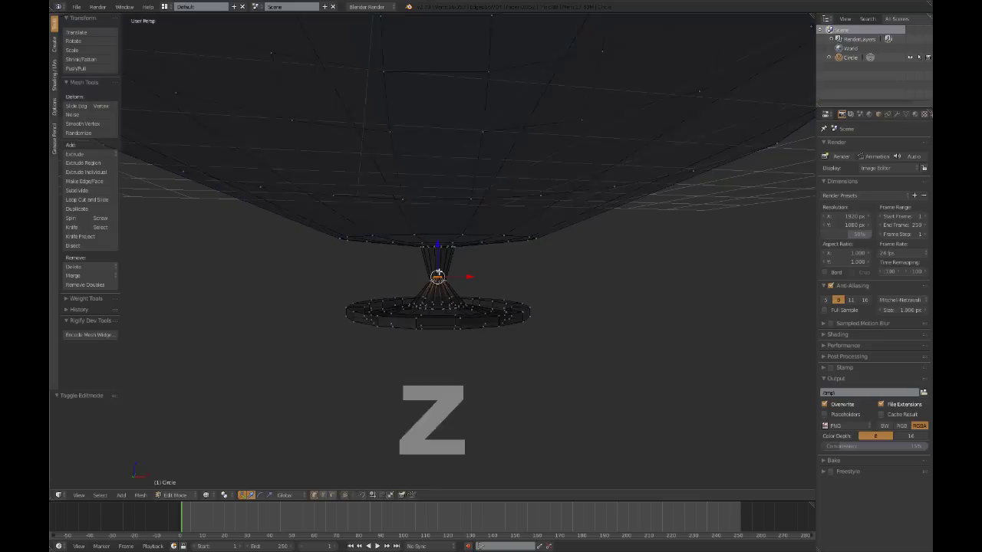
pyautogui.press('a')
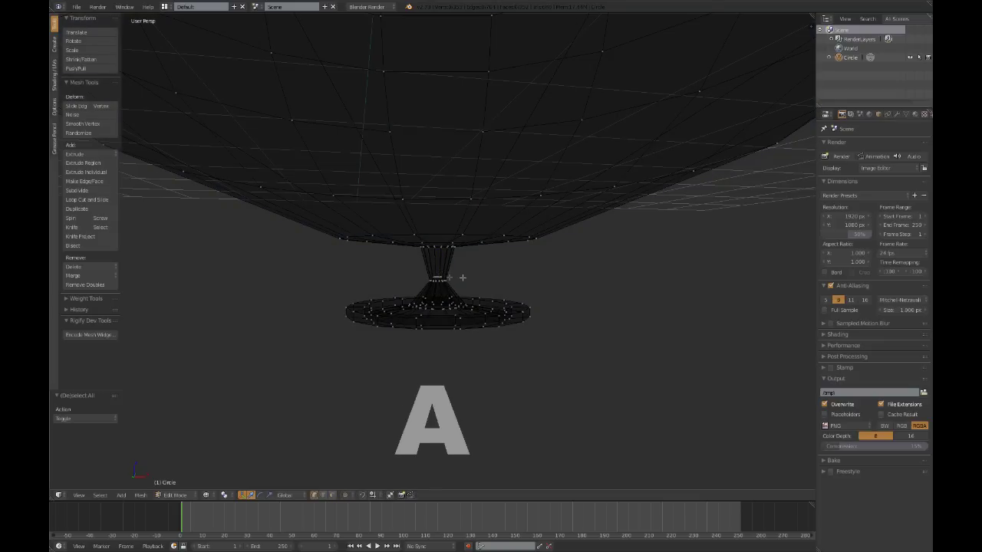
pyautogui.moveTo(463, 277); pyautogui.dragTo(409, 271, button='middle')
pyautogui.press('b')
pyautogui.moveTo(278, 260)
pyautogui.mouseDown()
pyautogui.moveTo(358, 309)
pyautogui.moveTo(656, 385)
pyautogui.mouseUp()
pyautogui.press('z')
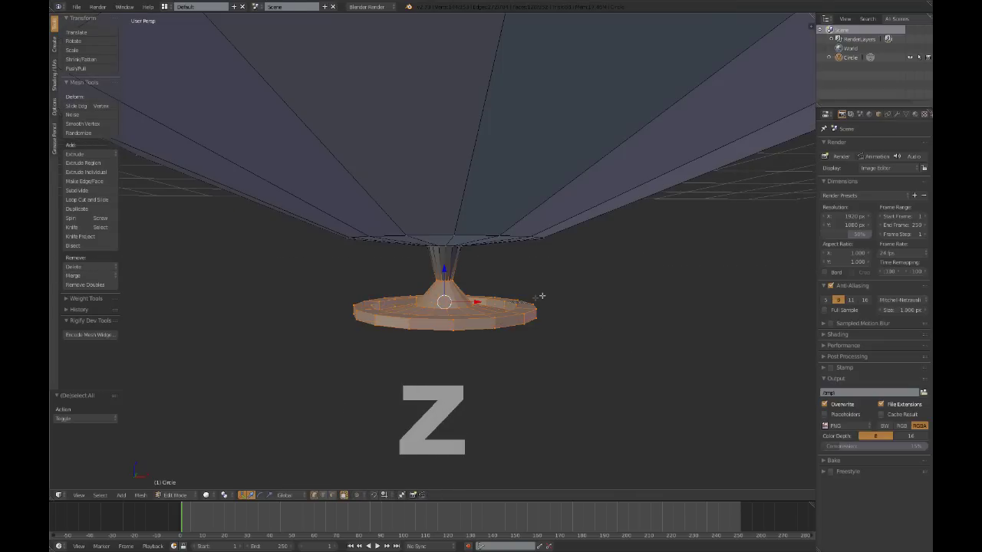
pyautogui.press('ctrl+KP_Add')
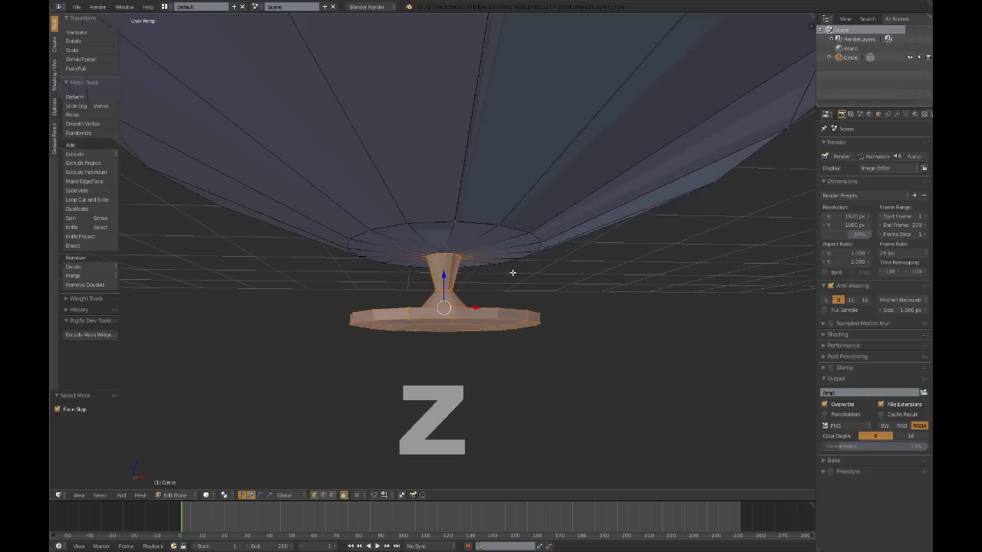
pyautogui.moveTo(511, 274); pyautogui.dragTo(522, 287, button='middle')
pyautogui.press('g')
pyautogui.middleClick(524, 296)
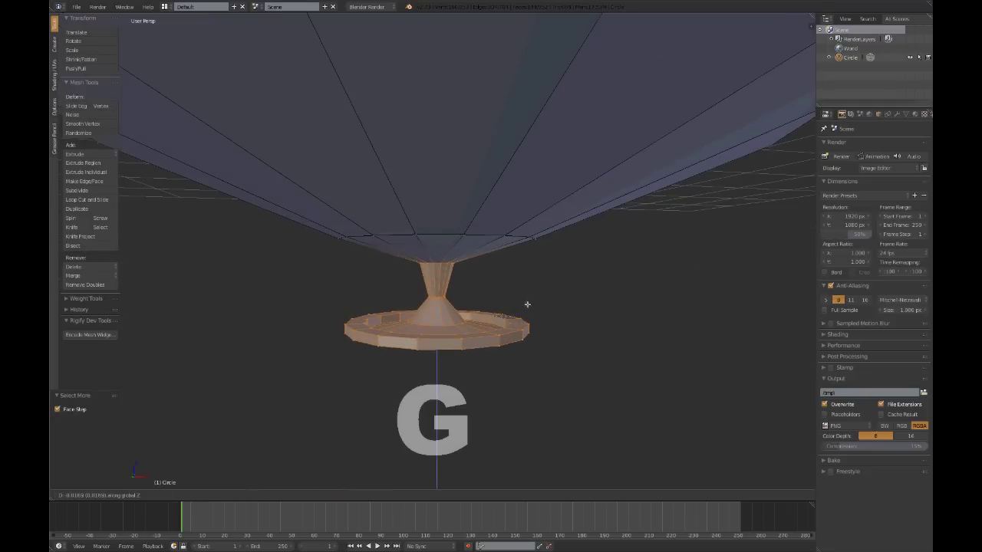
pyautogui.click(530, 308)
# Return to Object Mode and add a level 2 Subdivision Surface modifier to the balloon.
pyautogui.scroll(-6, 529, 307)
pyautogui.press('Tab')
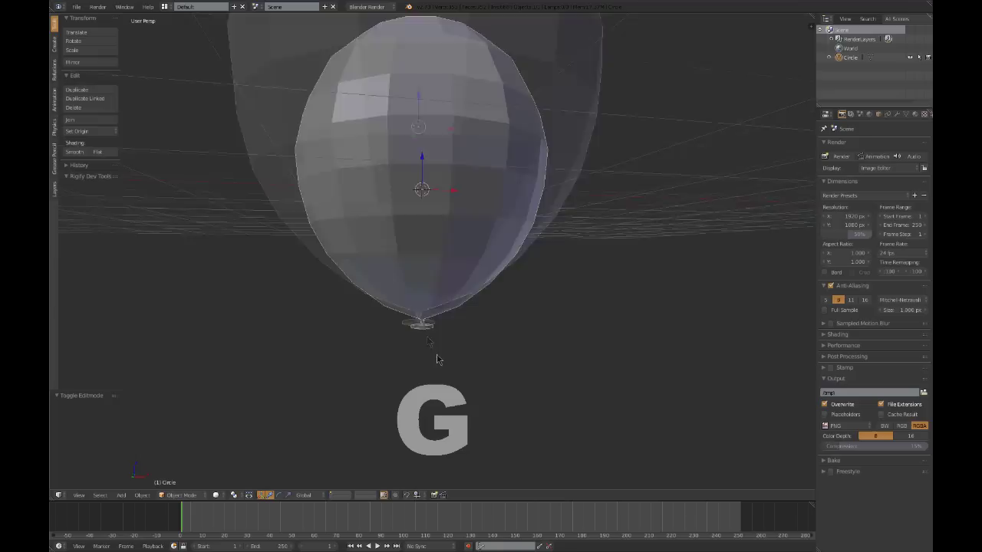
pyautogui.moveTo(444, 352)
pyautogui.mouseDown(button='middle')
pyautogui.moveTo(419, 359)
pyautogui.moveTo(456, 367)
pyautogui.mouseUp(button='middle')
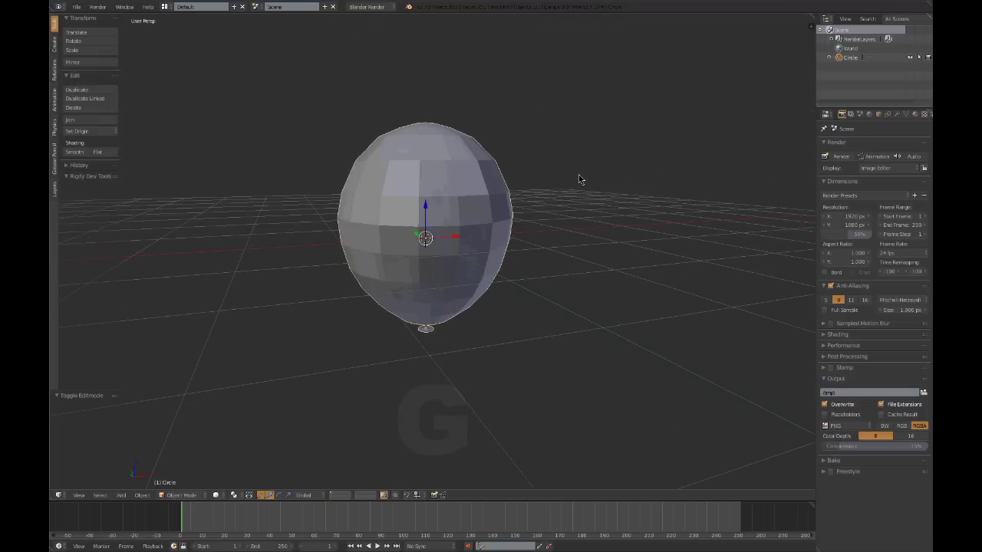
pyautogui.hotkey('ctrl', '2')
# In Edit Mode, grow the crown selection by two rings and scale it to about 1.2 in X and Y only.
pyautogui.moveTo(432, 200); pyautogui.dragTo(432, 164, button='middle')
pyautogui.press('Tab')
pyautogui.scroll(4, 444, 134)
pyautogui.scroll(3, 427, 169)
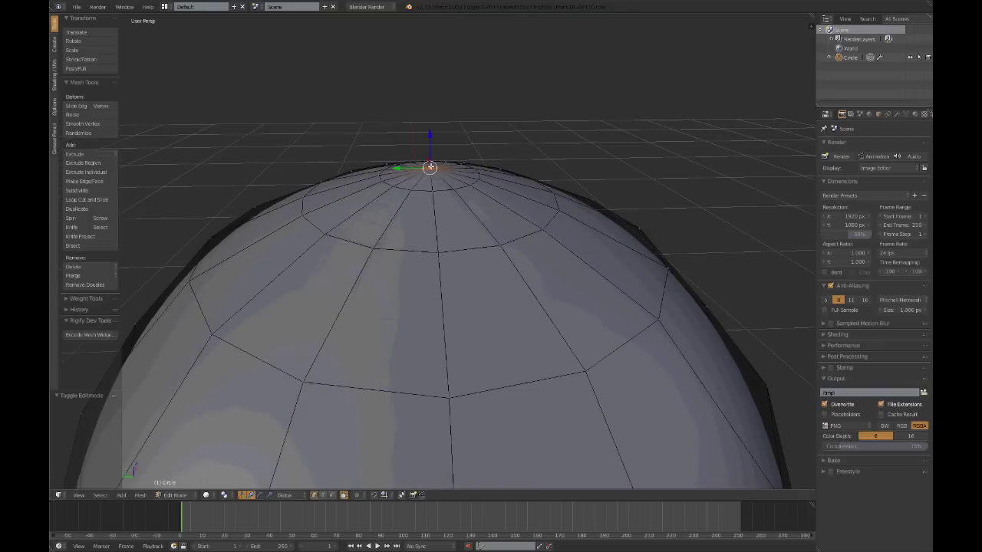
pyautogui.press('ctrl+KP_Add')
pyautogui.press('ctrl+KP_Add')
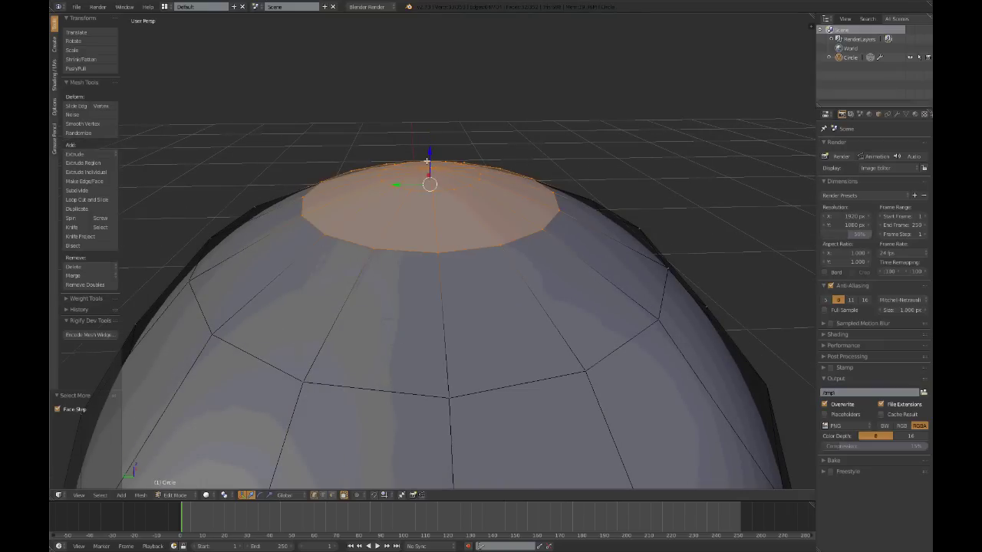
pyautogui.scroll(-5, 427, 161)
pyautogui.press('s')
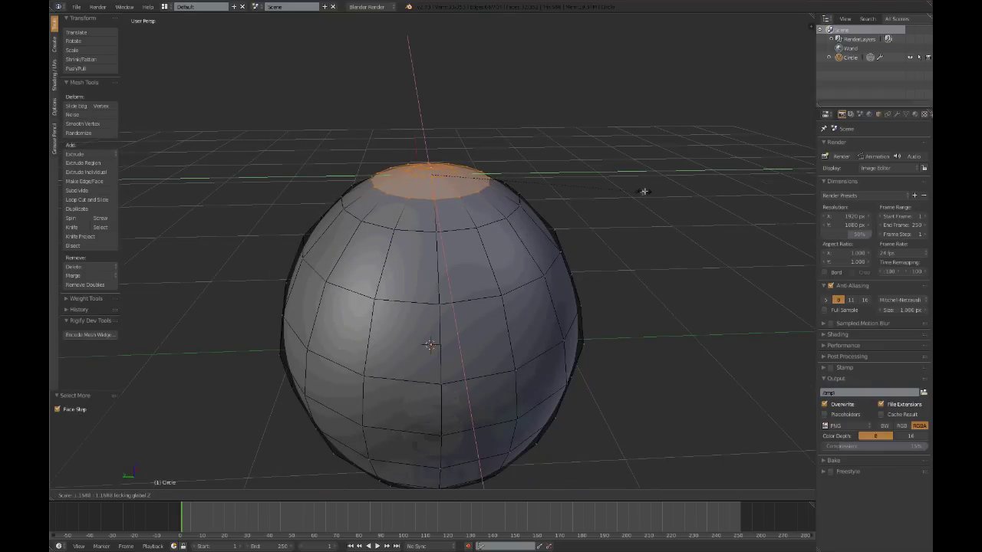
pyautogui.click(644, 190)
# Grow the crown selection by one more ring, widen it slightly in X and Y only and check the smoothed balloon.
pyautogui.moveTo(649, 186); pyautogui.dragTo(631, 154, button='middle')
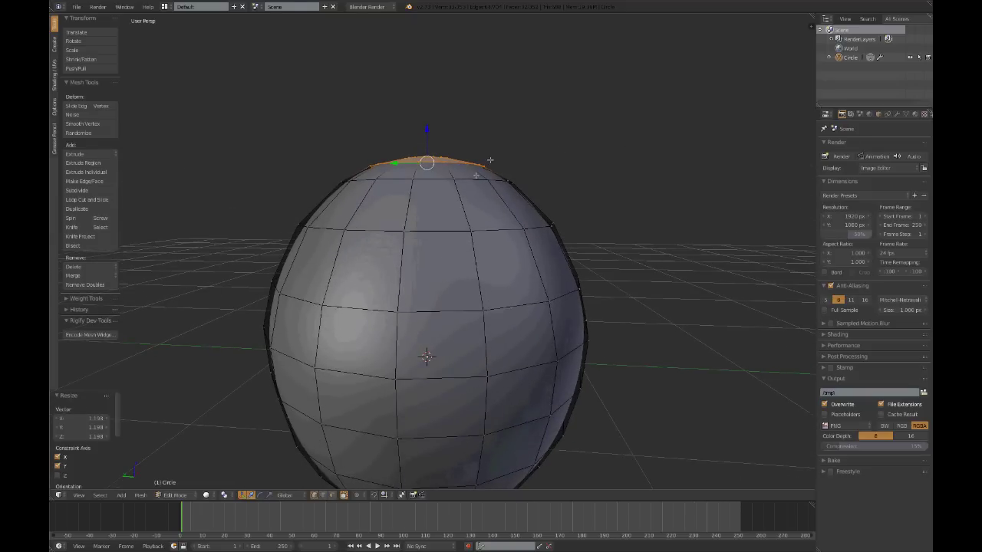
pyautogui.press('ctrl+KP_Add')
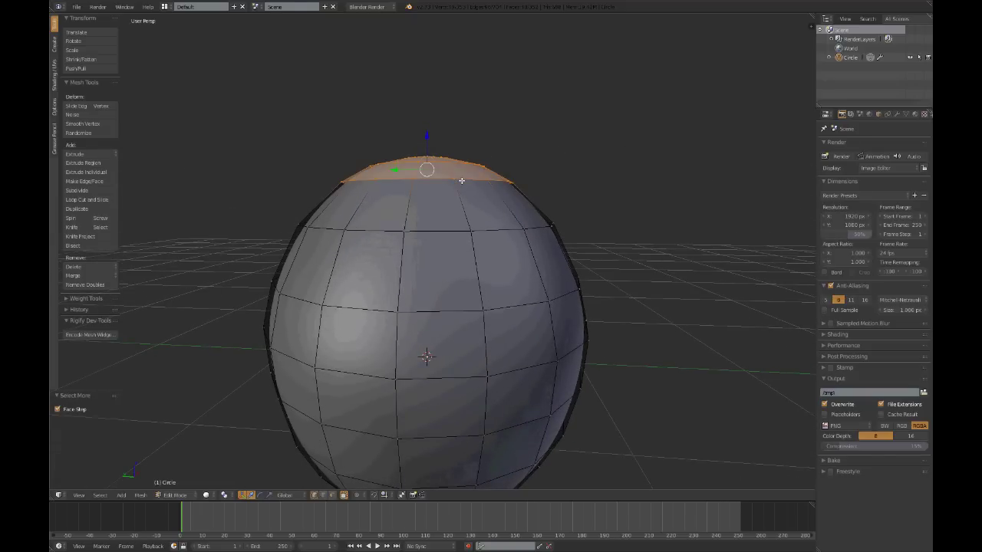
pyautogui.press('s')
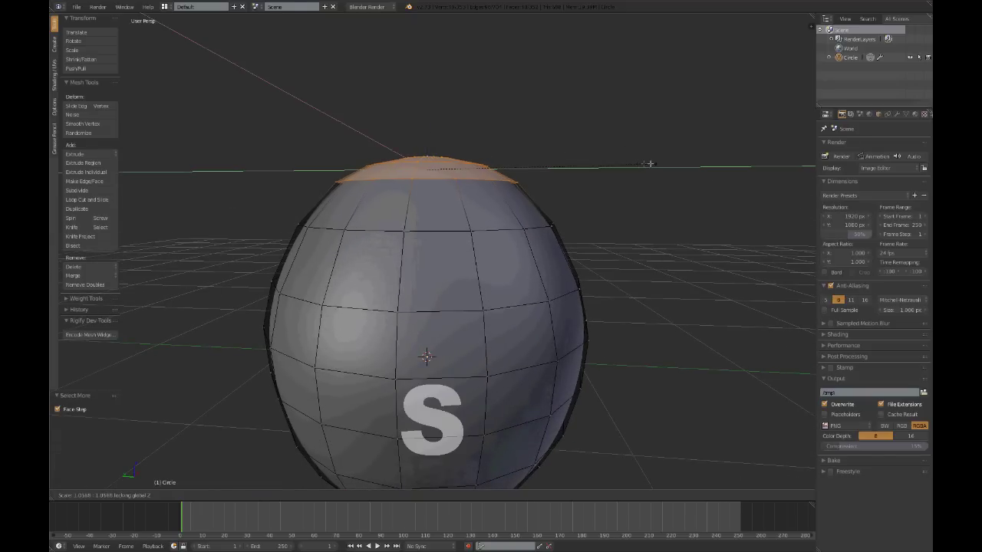
pyautogui.click(655, 158)
pyautogui.press('Tab')
pyautogui.scroll(-3, 521, 150)
# Scale the selected crown along Z to round the balloon's top and check it in Object Mode.
pyautogui.press('Tab')
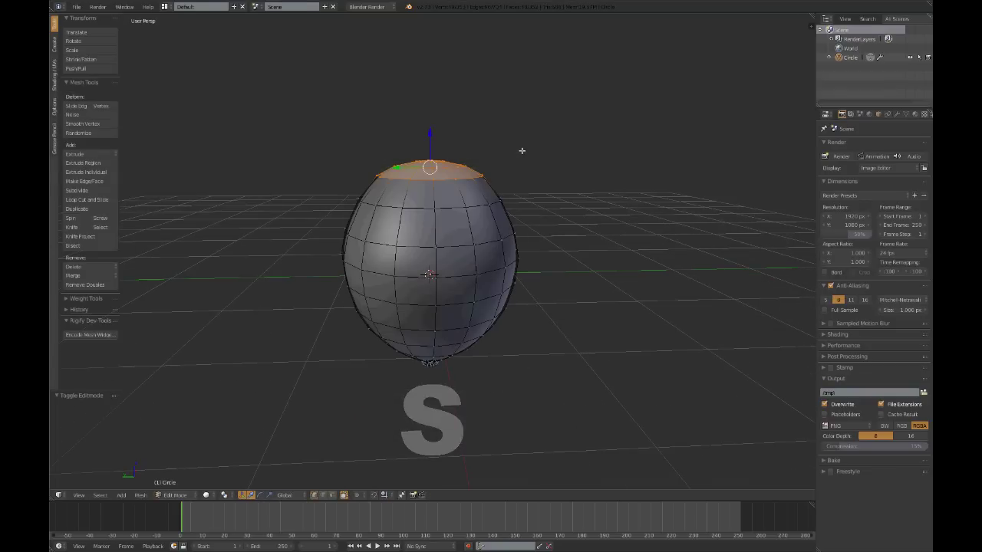
pyautogui.press('s')
pyautogui.press('z')
pyautogui.click(539, 129)
pyautogui.press('Tab')
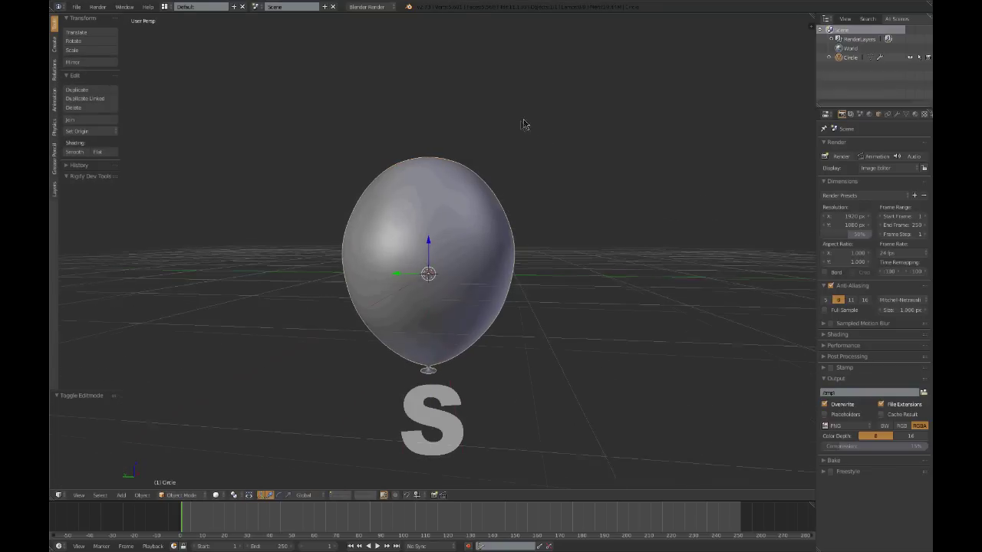
# Select the horizontal edge loop below the crown, scale it slightly outward and inspect the silhouette in Object Mode.
pyautogui.press('Tab')
pyautogui.keyDown('alt'); pyautogui.click(481, 196); pyautogui.keyUp('alt')
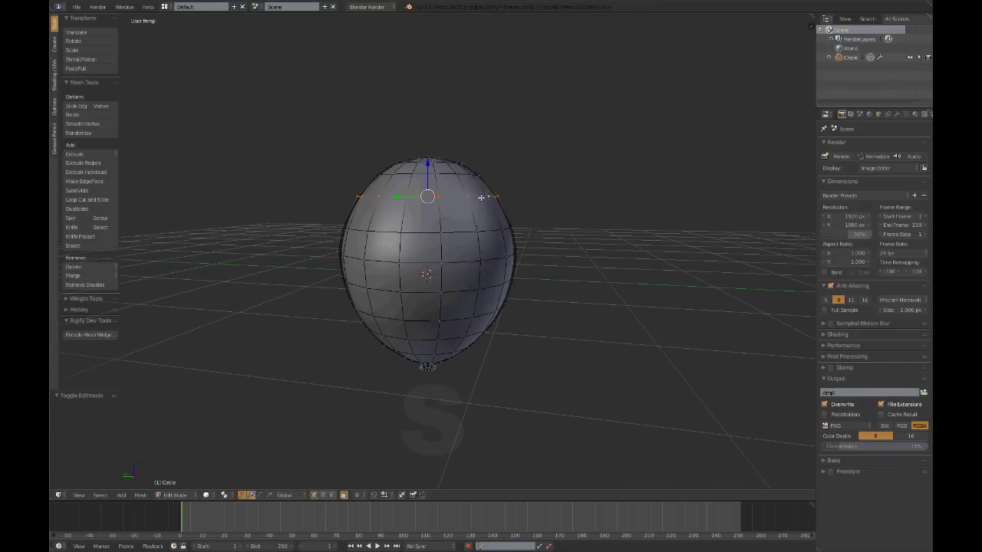
pyautogui.press('s')
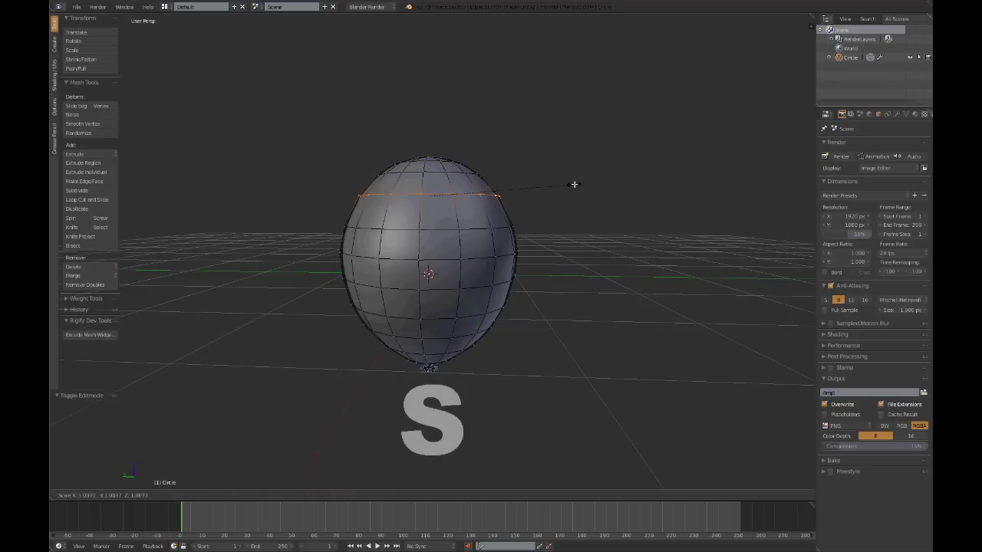
pyautogui.click(574, 184)
pyautogui.press('Tab')
pyautogui.moveTo(534, 182)
pyautogui.mouseDown(button='middle')
pyautogui.moveTo(607, 199)
pyautogui.moveTo(579, 177)
pyautogui.mouseUp(button='middle')
# Select the edge loop around the balloon's upper middle, scale it to smooth the profile and return to Object Mode.
pyautogui.press('Tab')
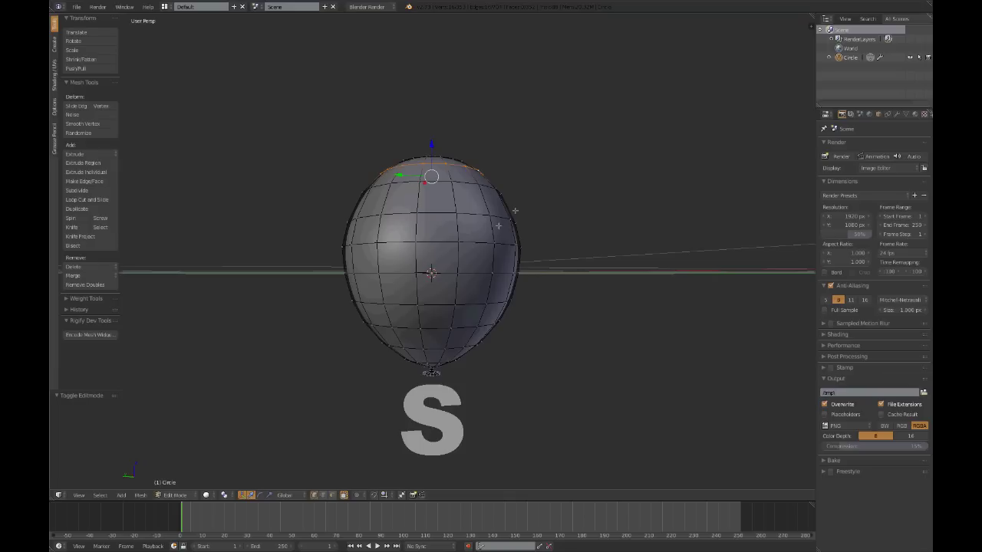
pyautogui.keyDown('alt'); pyautogui.rightClick(476, 246); pyautogui.keyUp('alt')
pyautogui.press('s')
pyautogui.click(576, 217)
pyautogui.press('Tab')
# Box-select the narrowest ring of the balloon's neck in wireframe Edit Mode and snap the 3D cursor to it.
pyautogui.moveTo(578, 219); pyautogui.dragTo(544, 232, button='middle')
pyautogui.scroll(8, 487, 307)
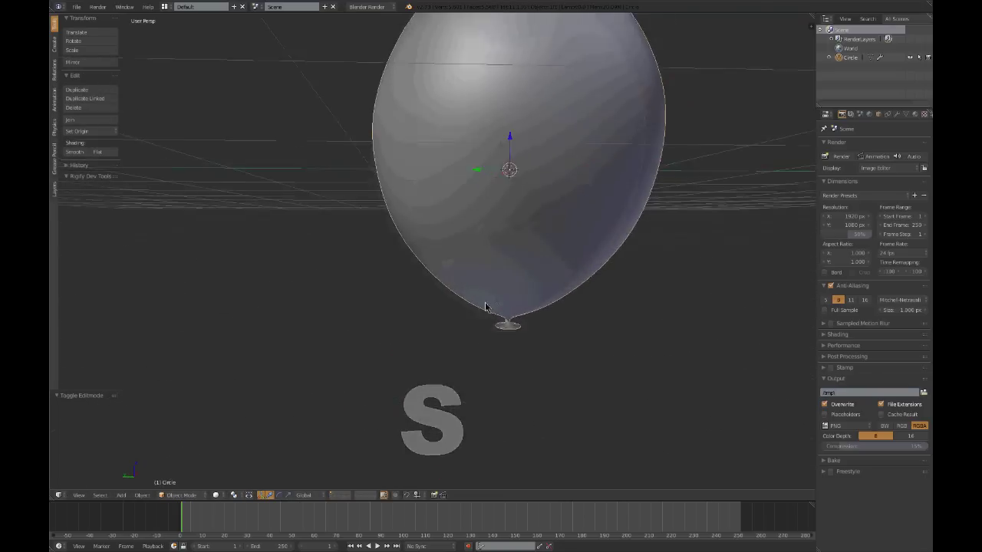
pyautogui.press('Tab')
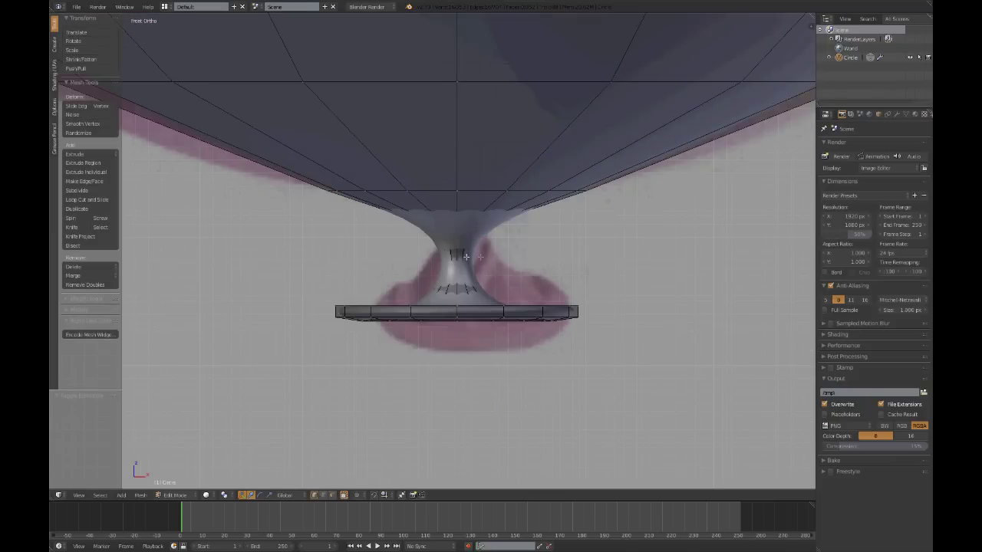
pyautogui.press('z')
pyautogui.press('a')
pyautogui.scroll(5, 450, 263)
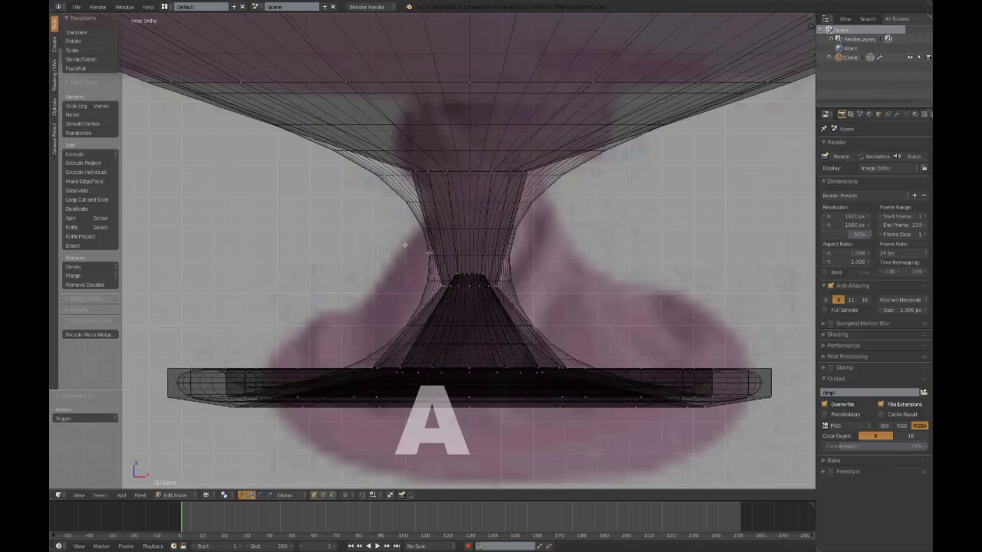
pyautogui.press('b')
pyautogui.moveTo(393, 242); pyautogui.dragTo(460, 273)
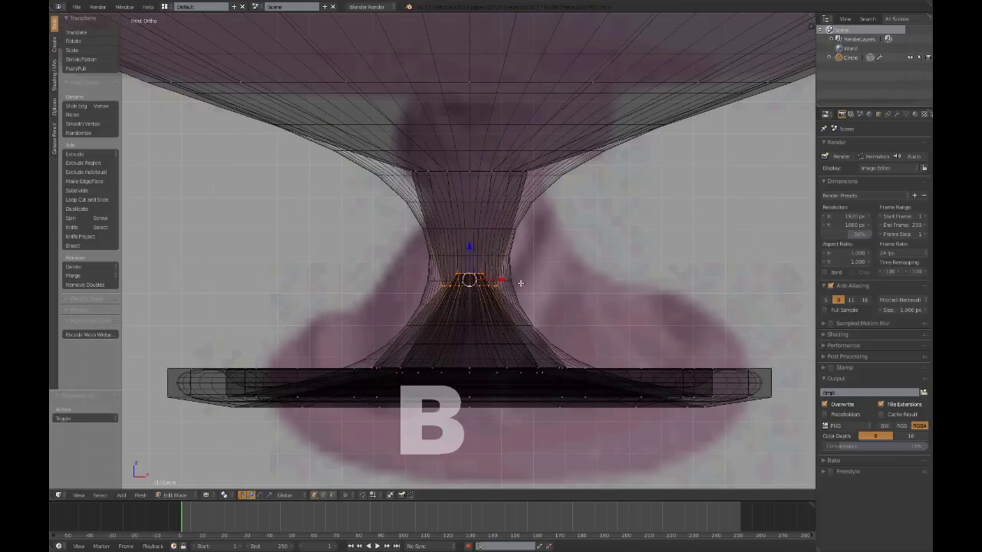
pyautogui.hotkey('shift', 's')
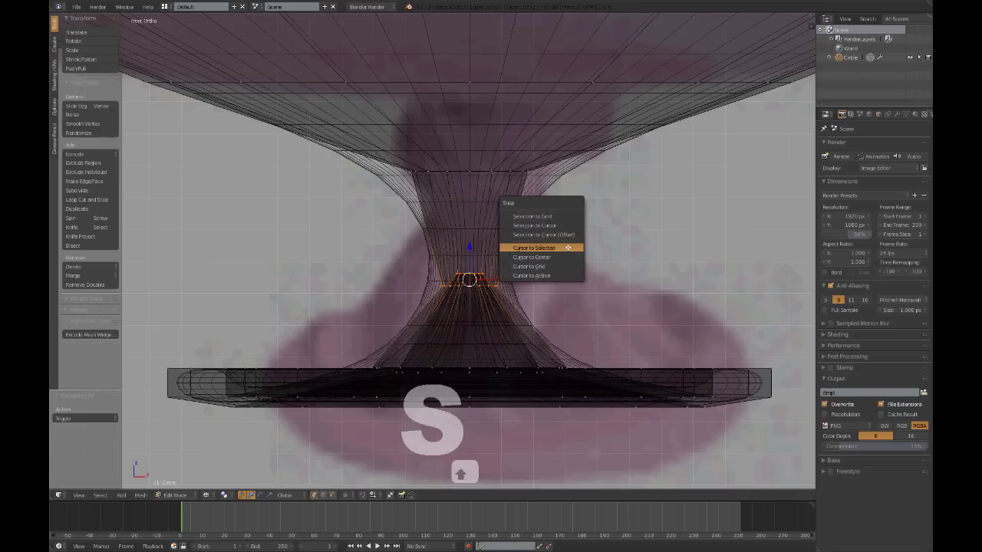
pyautogui.click(568, 247)
# Add a torus at the 3D cursor inside the balloon mesh, with 16 major segments and 8 minor segments.
pyautogui.scroll(-5, 537, 246)
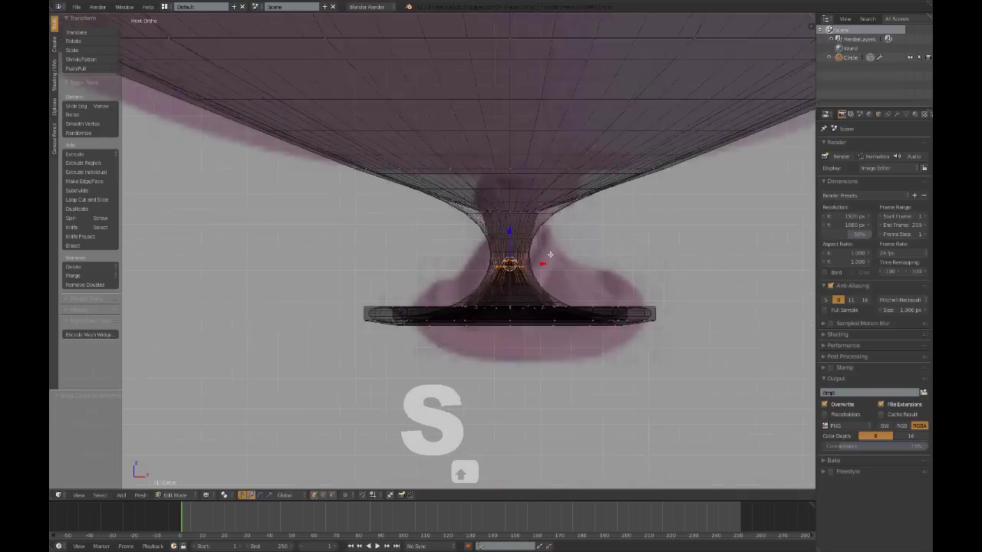
pyautogui.hotkey('shift', 'a')
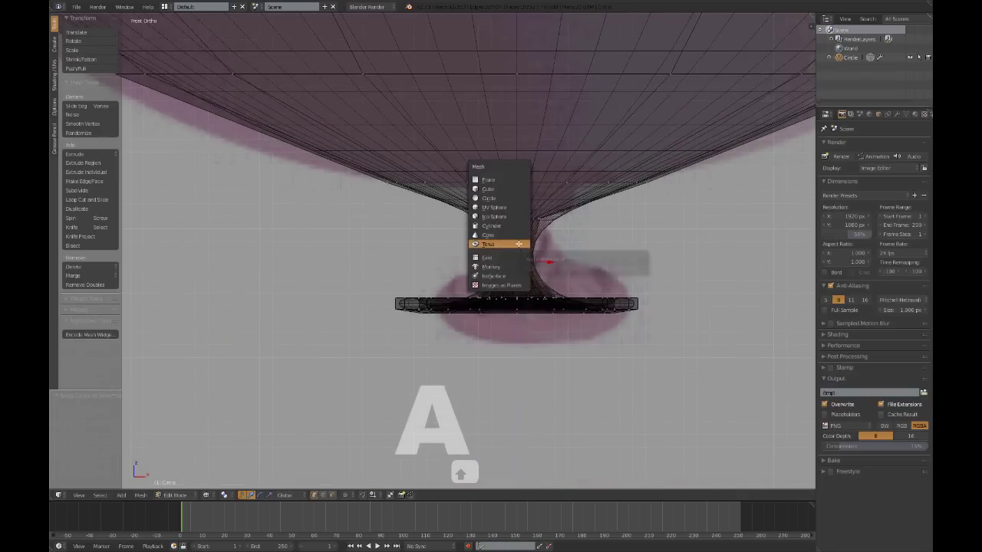
pyautogui.click(518, 243)
pyautogui.scroll(-3, 85, 448)
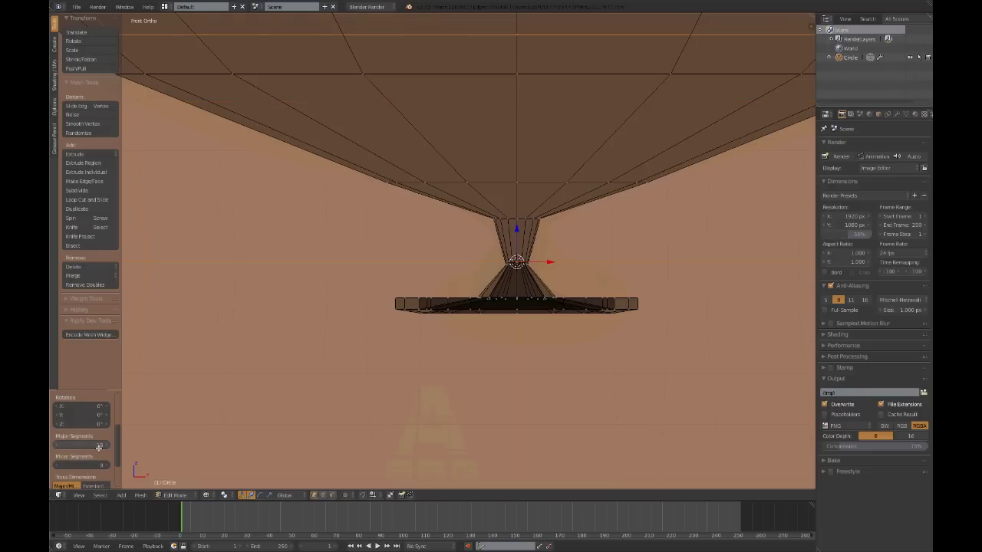
pyautogui.scroll(-10, 399, 309)
# Scale the torus down to a small ring around the neck, fatten its tube and adjust its overall size.
pyautogui.press('z')
pyautogui.moveTo(479, 287); pyautogui.dragTo(472, 300, button='middle')
pyautogui.press('s')
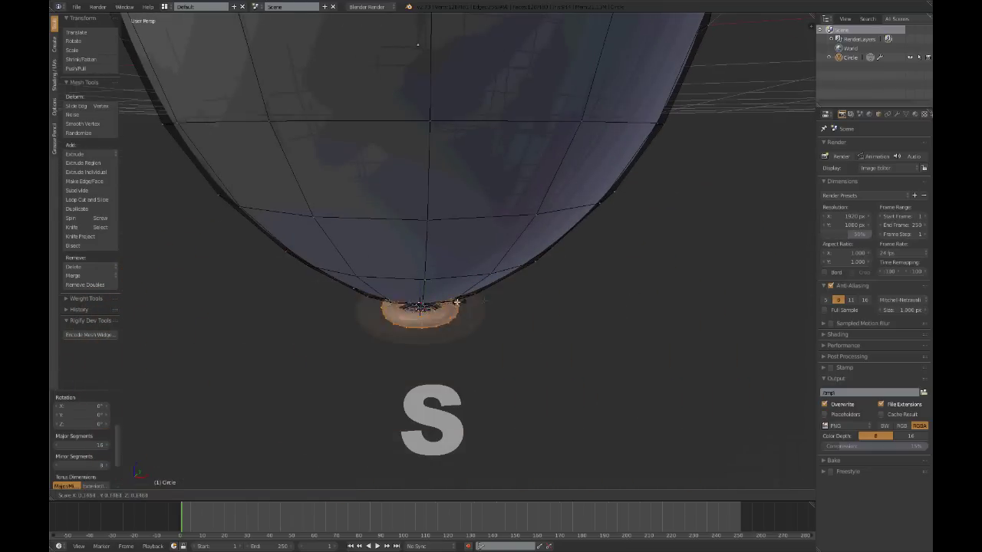
pyautogui.click(475, 297)
pyautogui.press('s')
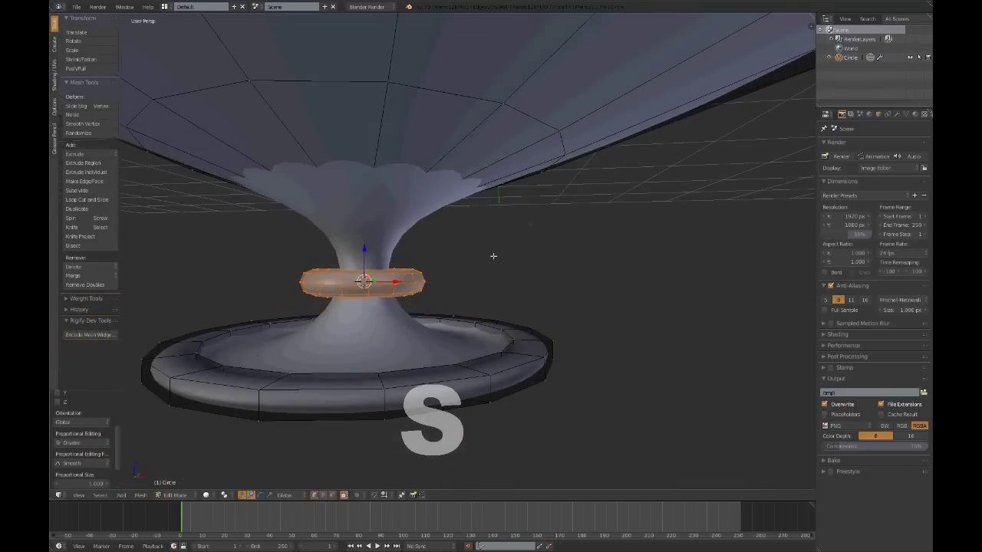
pyautogui.hotkey('alt', 's')
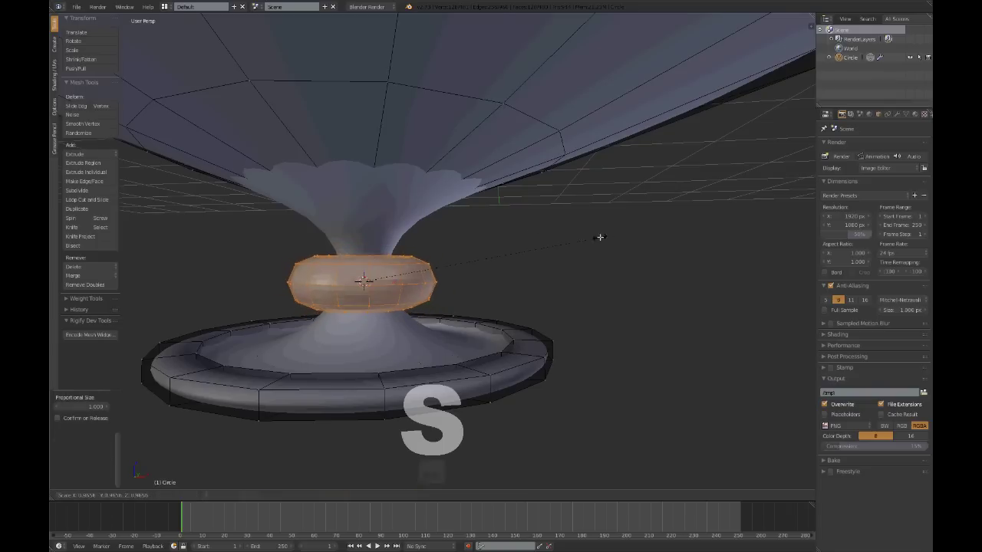
pyautogui.click(540, 222)
# Raise the ring along Z to just under the balloon body and fatten it further.
pyautogui.press('g')
pyautogui.press('z')
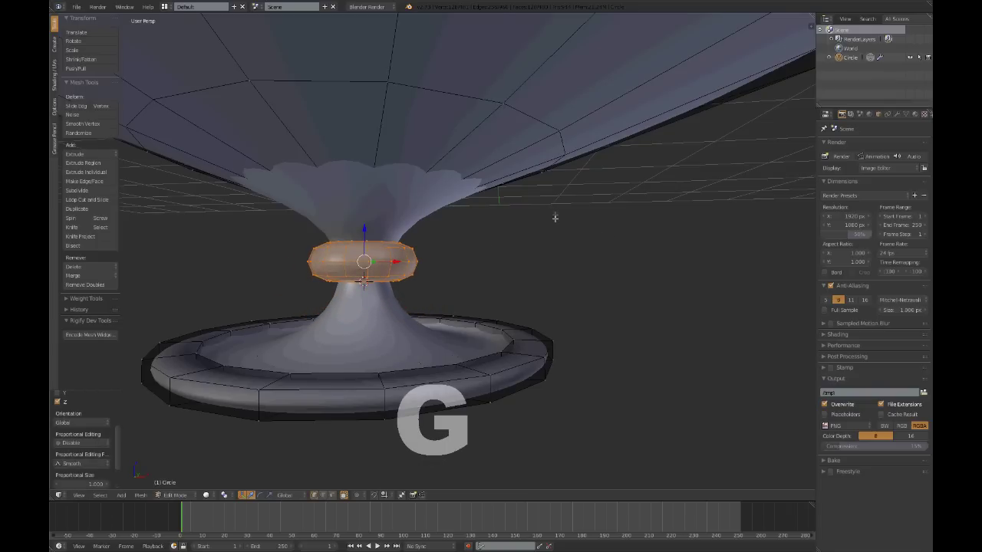
pyautogui.hotkey('alt', 's')
pyautogui.click(563, 211)
pyautogui.moveTo(563, 207); pyautogui.dragTo(585, 204, button='middle')
# Duplicate the ring just below itself, tilt and scale the copy, and check the two rings in Object Mode.
pyautogui.hotkey('shift', 'd')
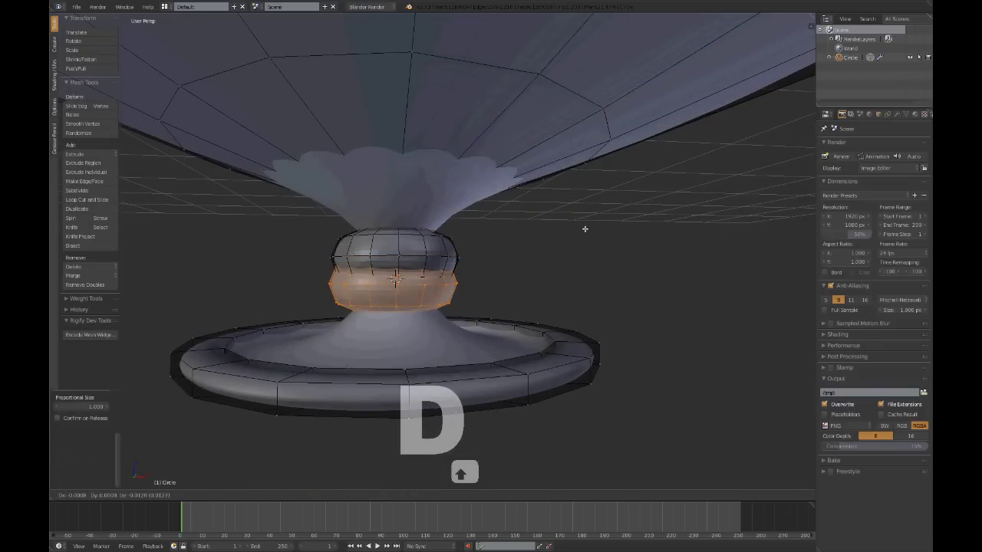
pyautogui.press('r')
pyautogui.press('s')
pyautogui.click(593, 238)
pyautogui.moveTo(594, 239); pyautogui.dragTo(576, 240, button='middle')
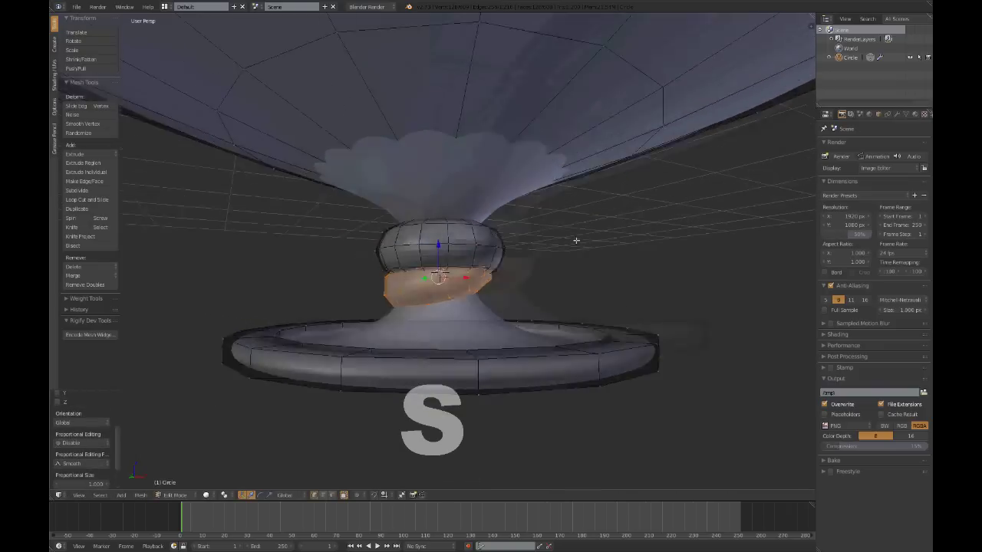
pyautogui.press('Tab')
pyautogui.moveTo(471, 293); pyautogui.dragTo(513, 295, button='middle')
pyautogui.press('Tab')
# Select the whole upper ring, scale and rotate it slightly, and inspect the knot in Object Mode.
pyautogui.rightClick(543, 237)
pyautogui.hotkey('ctrl', 'l')
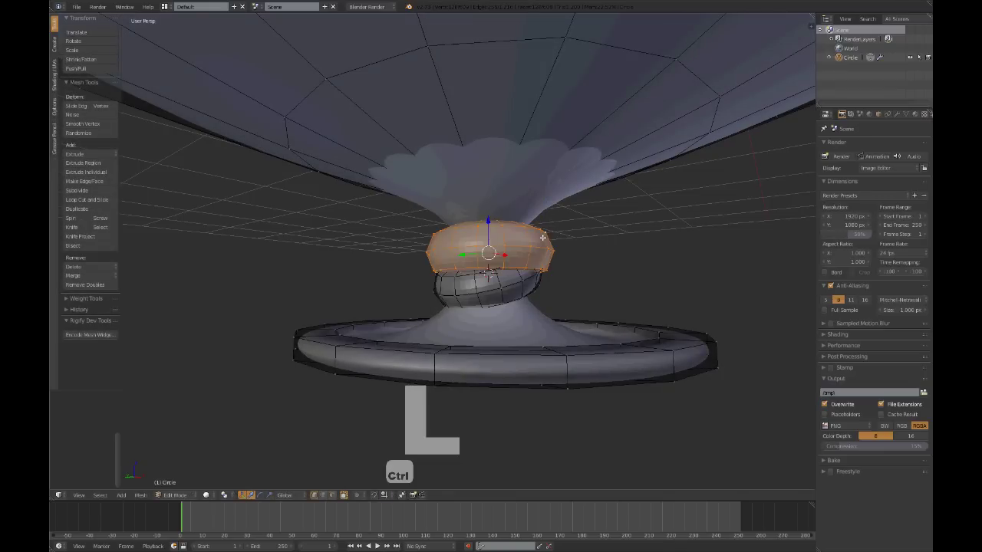
pyautogui.moveTo(561, 218); pyautogui.dragTo(519, 219, button='middle')
pyautogui.press('r')
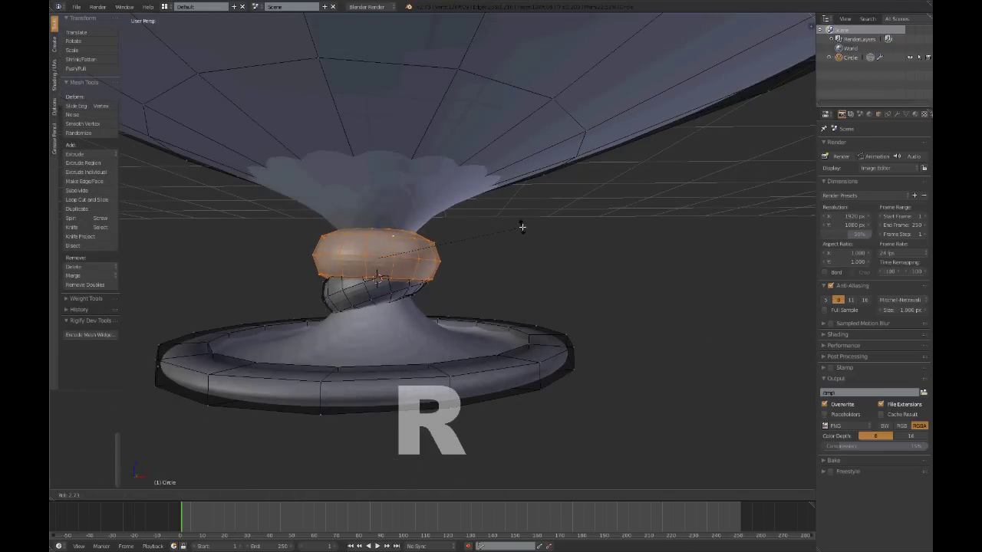
pyautogui.press('s')
pyautogui.press('r')
pyautogui.click(527, 226)
pyautogui.moveTo(527, 226)
pyautogui.mouseDown(button='middle')
pyautogui.moveTo(554, 230)
pyautogui.moveTo(529, 244)
pyautogui.mouseUp(button='middle')
pyautogui.scroll(-4, 442, 307)
pyautogui.press('Tab')
pyautogui.moveTo(464, 346); pyautogui.dragTo(509, 346, button='middle')
pyautogui.press('Tab')
# Reposition and tilt the upper ring around the neck, checking the knot in Object Mode between adjustments.
pyautogui.press('g')
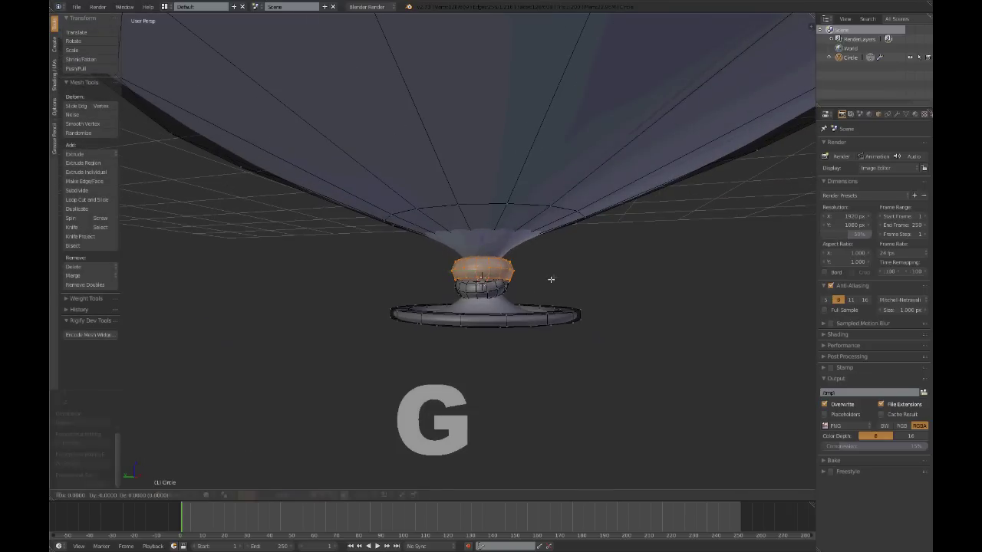
pyautogui.click(552, 278)
pyautogui.press('r')
pyautogui.click(571, 260)
pyautogui.press('Tab')
pyautogui.moveTo(562, 269); pyautogui.dragTo(455, 326, button='middle')
pyautogui.press('Tab')
pyautogui.press('g')
pyautogui.click(539, 299)
pyautogui.press('Tab')
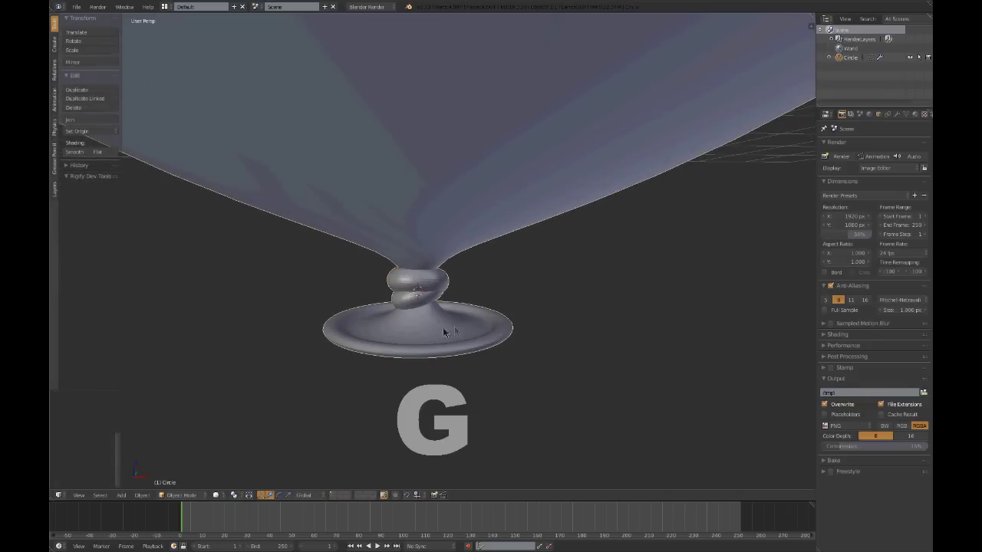
pyautogui.moveTo(241, 219); pyautogui.dragTo(471, 313, button='middle')
# Box-select several separated sections around the rim of the balloon's lip in wireframe view.
pyautogui.press('Tab')
pyautogui.scroll(3, 449, 372)
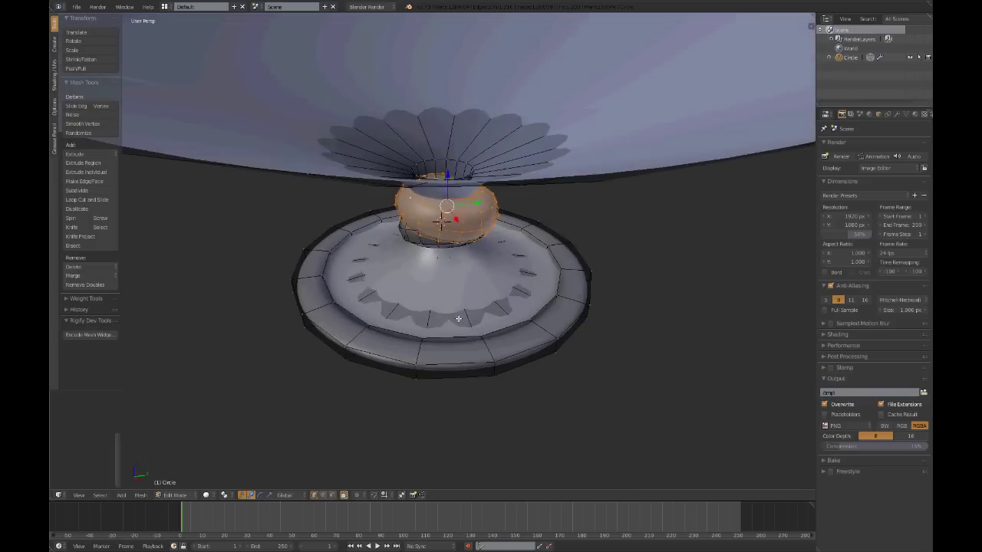
pyautogui.press('z')
pyautogui.press('a')
pyautogui.press('b')
pyautogui.moveTo(483, 377); pyautogui.dragTo(399, 383, button='middle')
pyautogui.press('b')
pyautogui.moveTo(347, 331); pyautogui.dragTo(412, 365)
pyautogui.moveTo(412, 365); pyautogui.dragTo(389, 286, button='middle')
pyautogui.press('b')
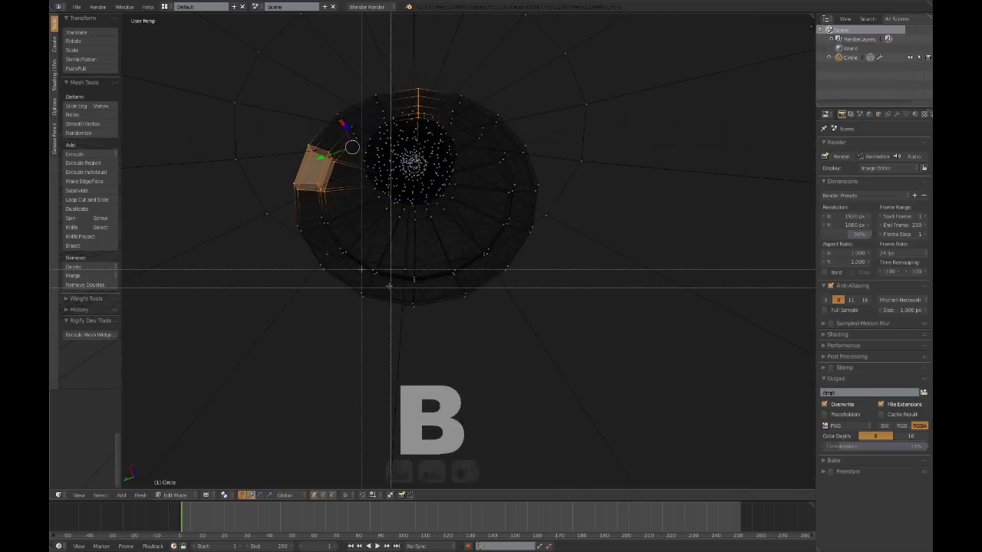
pyautogui.moveTo(483, 308); pyautogui.dragTo(483, 308)
pyautogui.moveTo(483, 308); pyautogui.dragTo(315, 81, button='middle')
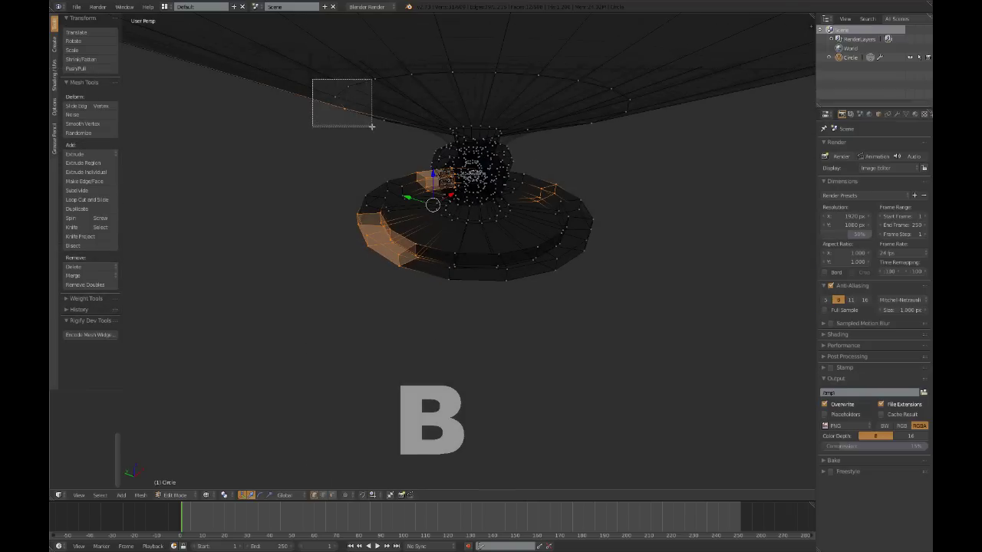
pyautogui.moveTo(515, 288); pyautogui.dragTo(514, 288)
pyautogui.moveTo(514, 288); pyautogui.dragTo(502, 292, button='middle')
pyautogui.press('b')
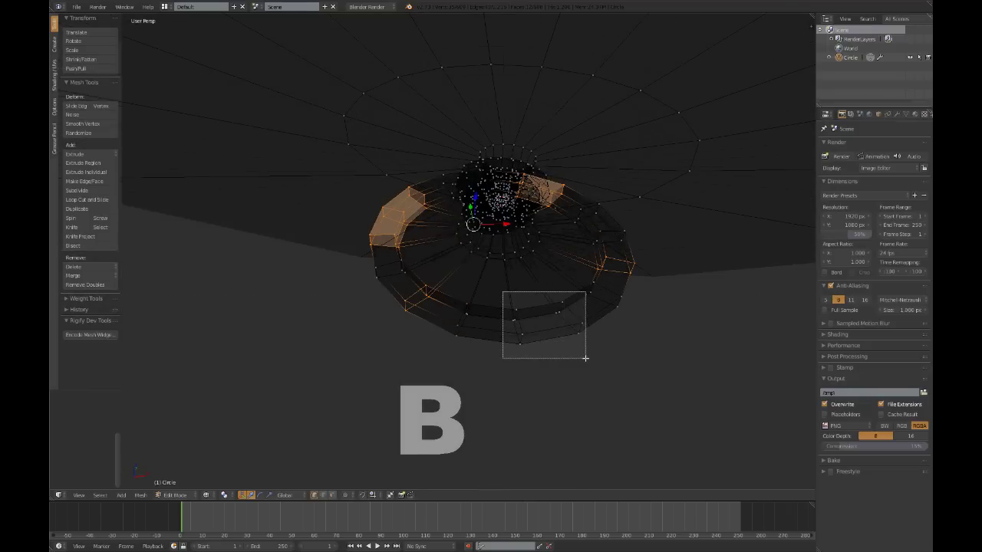
pyautogui.moveTo(585, 358); pyautogui.dragTo(587, 355)
# Adjust the selected rim sections in X and Y and shift them along Z for a wavy lip, checking in Object Mode.
pyautogui.press('z')
pyautogui.moveTo(588, 351)
pyautogui.mouseDown(button='middle')
pyautogui.moveTo(588, 307)
pyautogui.moveTo(713, 263)
pyautogui.moveTo(678, 281)
pyautogui.moveTo(677, 271)
pyautogui.mouseUp(button='middle')
pyautogui.hotkey('shift', 'z')
pyautogui.click(690, 266)
pyautogui.press('g')
pyautogui.press('z')
pyautogui.click(680, 280)
pyautogui.press('Tab')
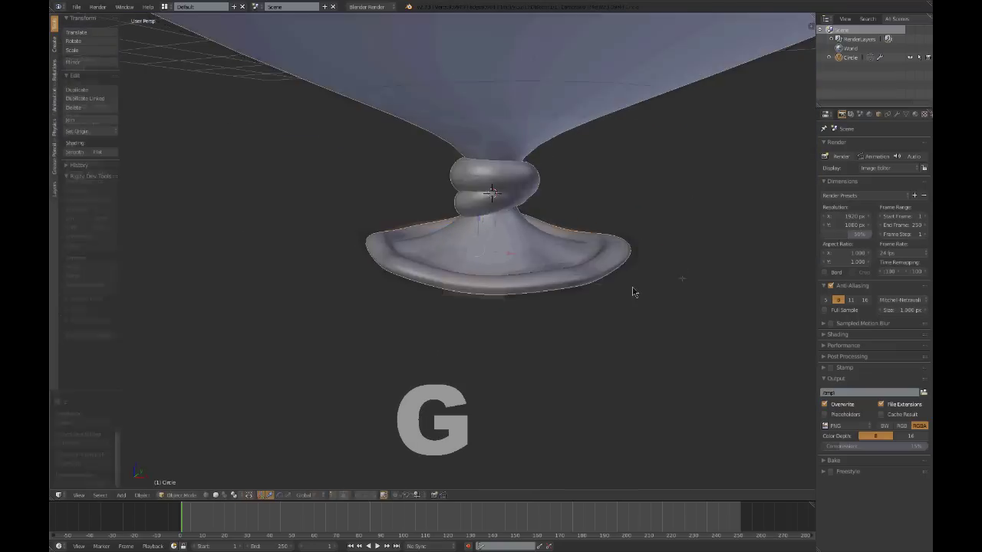
pyautogui.scroll(-4, 598, 289)
pyautogui.moveTo(552, 288); pyautogui.dragTo(517, 274, button='middle')
# Box-select both knot rings and the lip through the mesh in wireframe, and view them from the front in solid shading.
pyautogui.press('Tab')
pyautogui.scroll(4, 534, 193)
pyautogui.scroll(-4, 501, 199)
pyautogui.press('Tab')
pyautogui.press('Tab')
pyautogui.press('z')
pyautogui.press('a')
pyautogui.press('b')
pyautogui.moveTo(346, 191); pyautogui.dragTo(595, 321)
pyautogui.press('z')
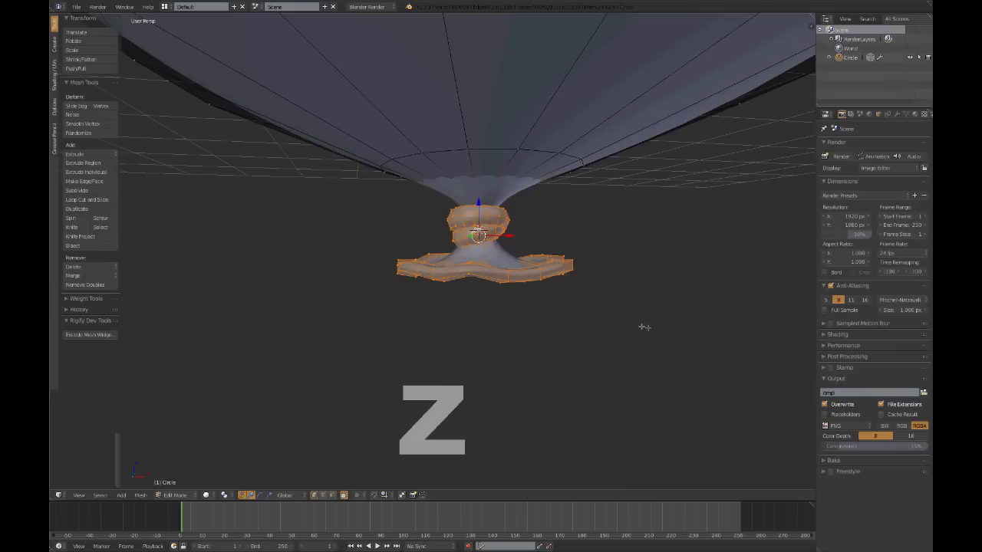
pyautogui.press('KP_1')
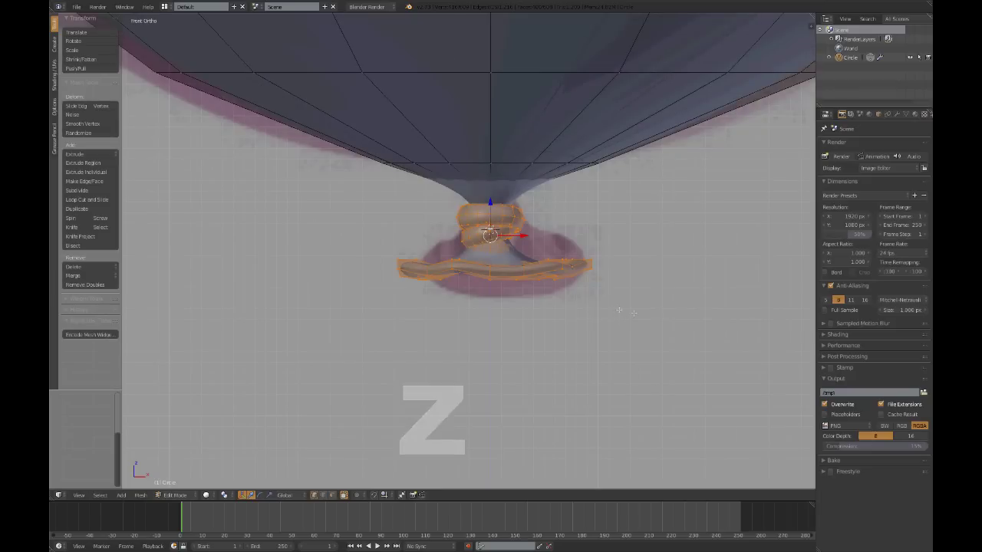
# Tilt the selected knot and lip in front view, shift them into place and rotate them once more.
pyautogui.press('r')
pyautogui.click(690, 241)
pyautogui.press('g')
pyautogui.click(705, 225)
pyautogui.press('r')
pyautogui.click(712, 216)
# Examine the tilted knot and lip from near and far in Object Mode, and clear the mesh selection.
pyautogui.press('Tab')
pyautogui.scroll(-8, 465, 310)
pyautogui.moveTo(470, 318); pyautogui.dragTo(414, 339, button='middle')
pyautogui.scroll(-6, 499, 315)
pyautogui.scroll(5, 467, 356)
pyautogui.scroll(5, 427, 334)
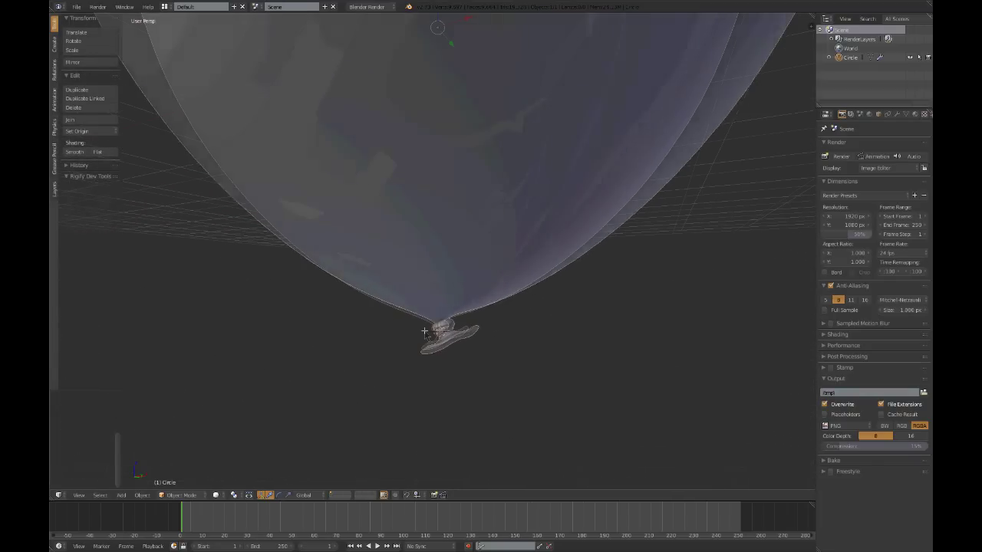
pyautogui.press('Tab')
pyautogui.press('a')
pyautogui.scroll(6, 424, 329)
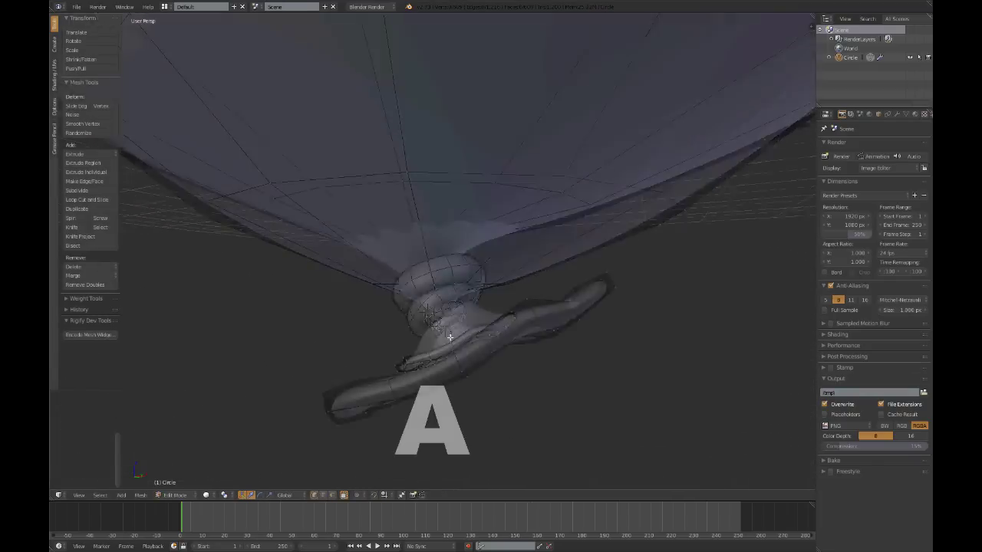
pyautogui.press('Tab')
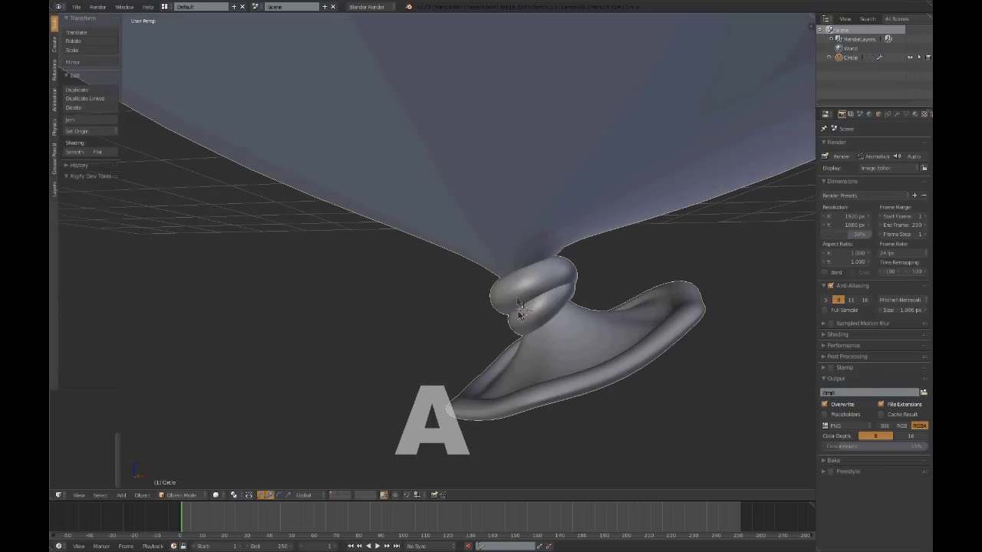
# Add a Bezier curve at the 3D cursor on the knot for the balloon's string.
pyautogui.press('KP_1')
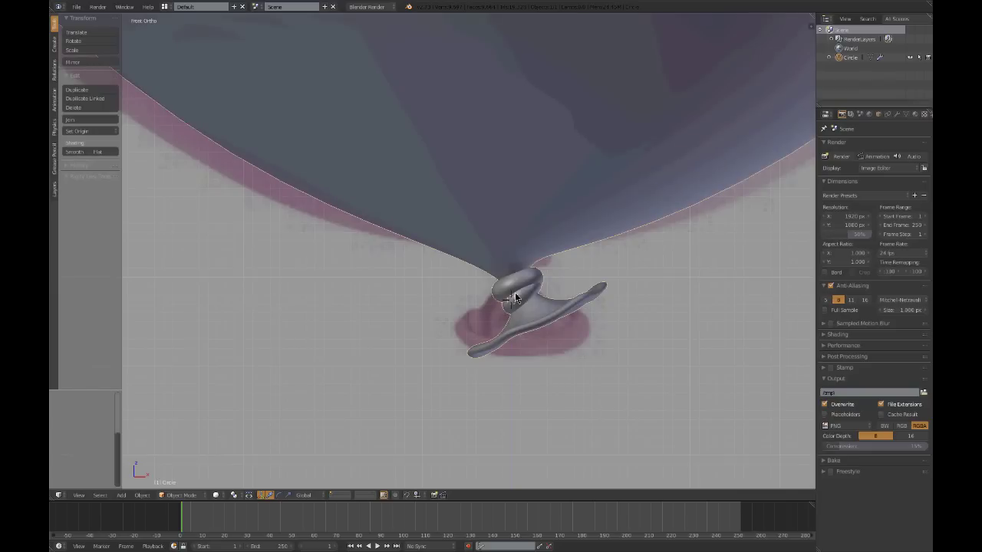
pyautogui.scroll(-4, 510, 300)
pyautogui.hotkey('shift', 'a')
pyautogui.moveTo(476, 321)
pyautogui.click(521, 316)
pyautogui.moveTo(506, 316); pyautogui.dragTo(494, 317, button='middle')
# Rotate the Bezier curve's points 90 degrees about the Y axis in Edit Mode.
pyautogui.press('Tab')
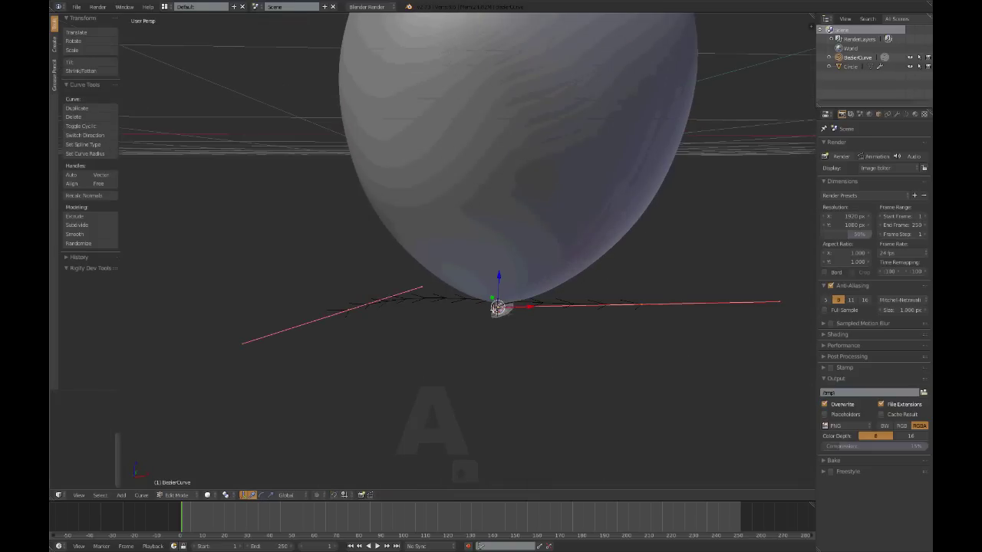
pyautogui.press('r')
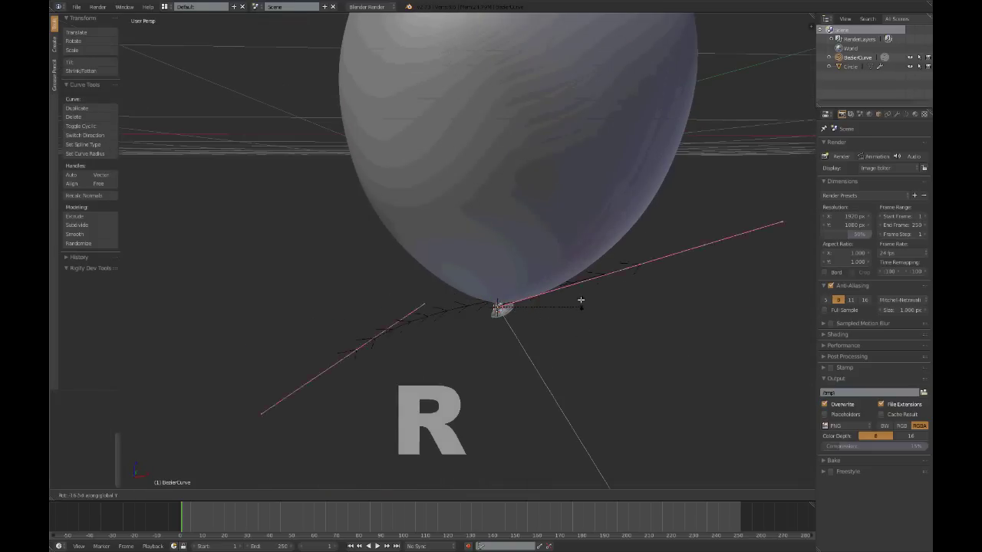
pyautogui.write('90')
pyautogui.press('Return')
# Rotate the curve's lower control point to align its handles vertically and move it down along Z to lengthen the string.
pyautogui.scroll(-6, 415, 245)
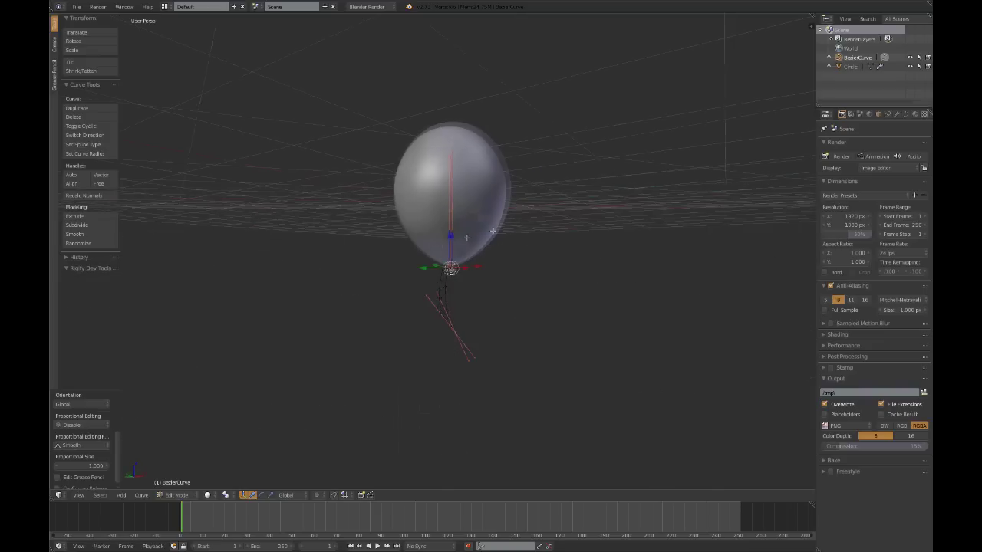
pyautogui.press('r')
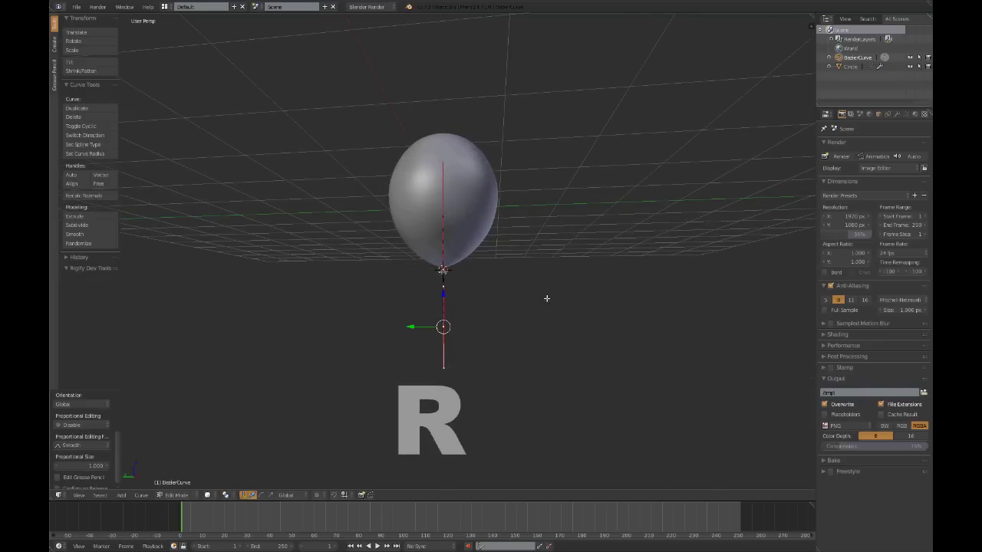
pyautogui.moveTo(461, 336); pyautogui.dragTo(548, 204, button='middle')
pyautogui.press('g')
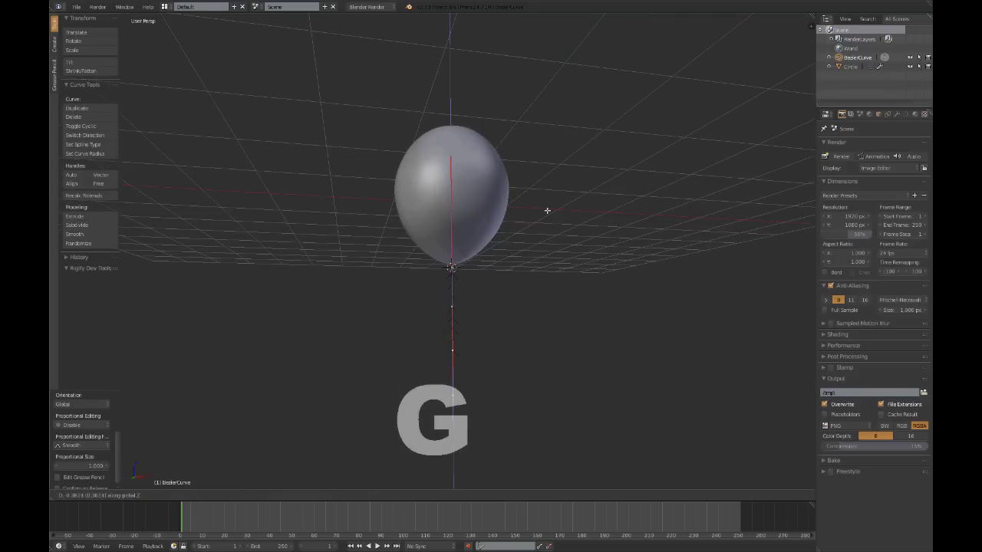
pyautogui.click(434, 200)
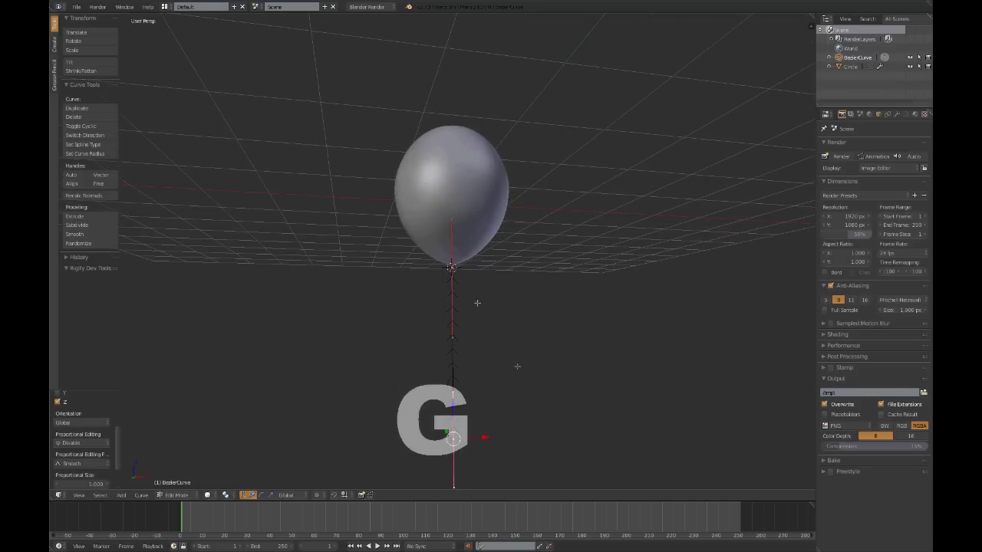
# Rotate the string curve's upper control point, scale its handles down and move it beside the knot.
pyautogui.press('r')
pyautogui.click(460, 276)
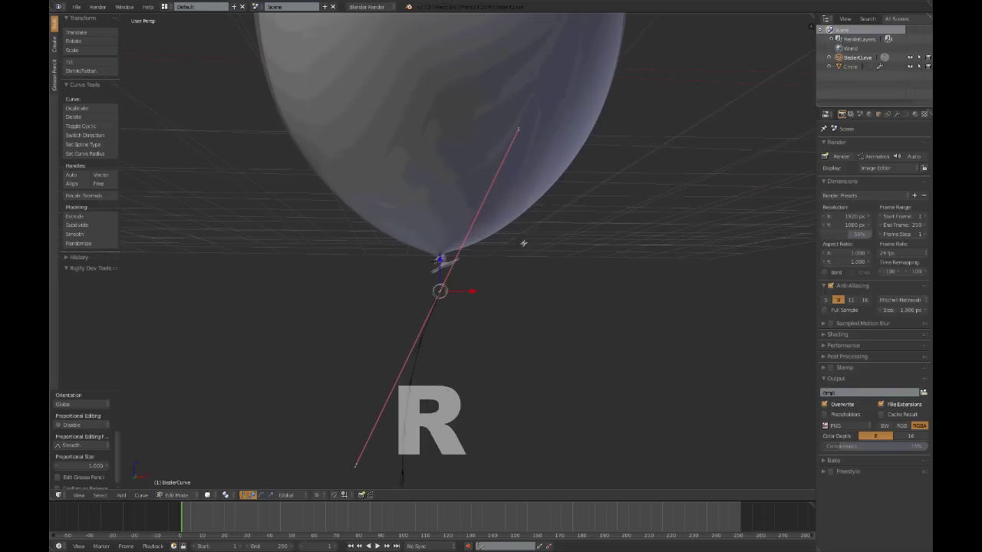
pyautogui.press('s')
pyautogui.click(450, 293)
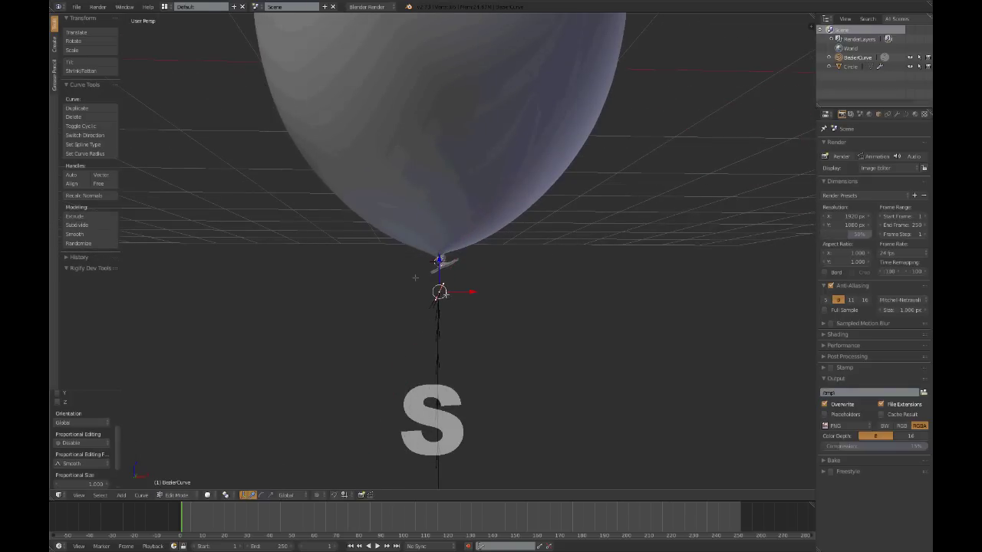
pyautogui.moveTo(450, 293); pyautogui.dragTo(499, 343, button='middle')
pyautogui.press('g')
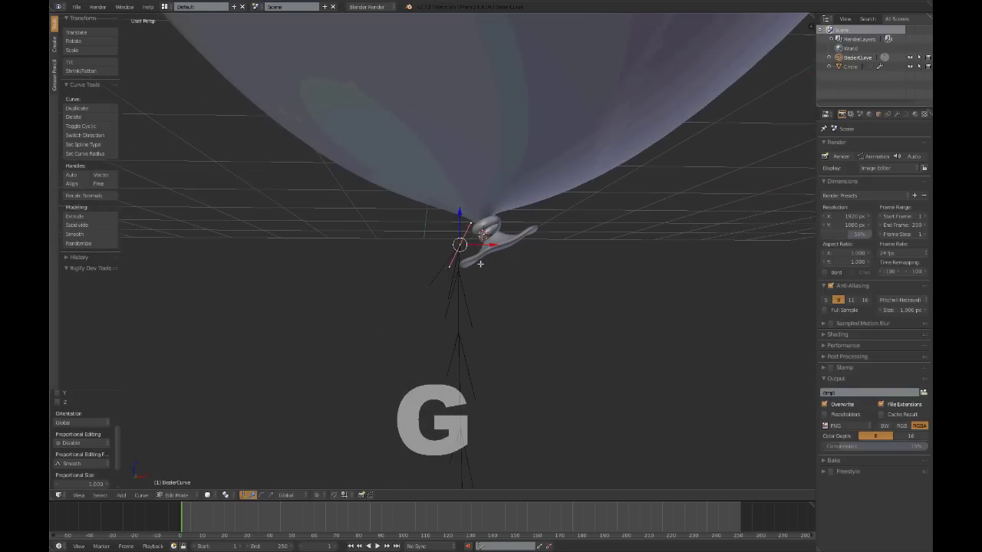
# Rotate the upper control point, extrude a new one across the knot, shorten its handles and open the curve's geometry settings.
pyautogui.moveTo(480, 264); pyautogui.dragTo(537, 259, button='middle')
pyautogui.press('r')
pyautogui.click(587, 257)
pyautogui.press('e')
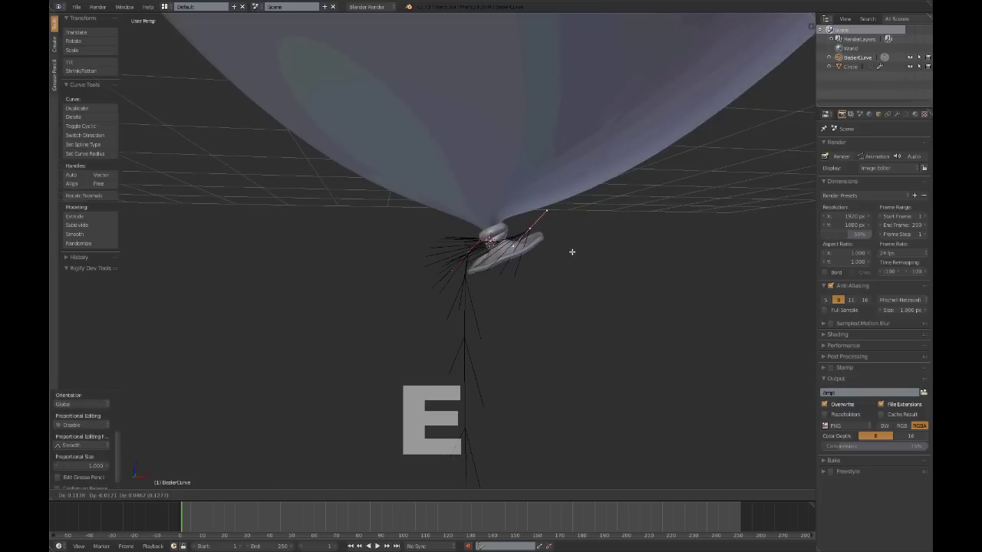
pyautogui.click(574, 250)
pyautogui.press('s')
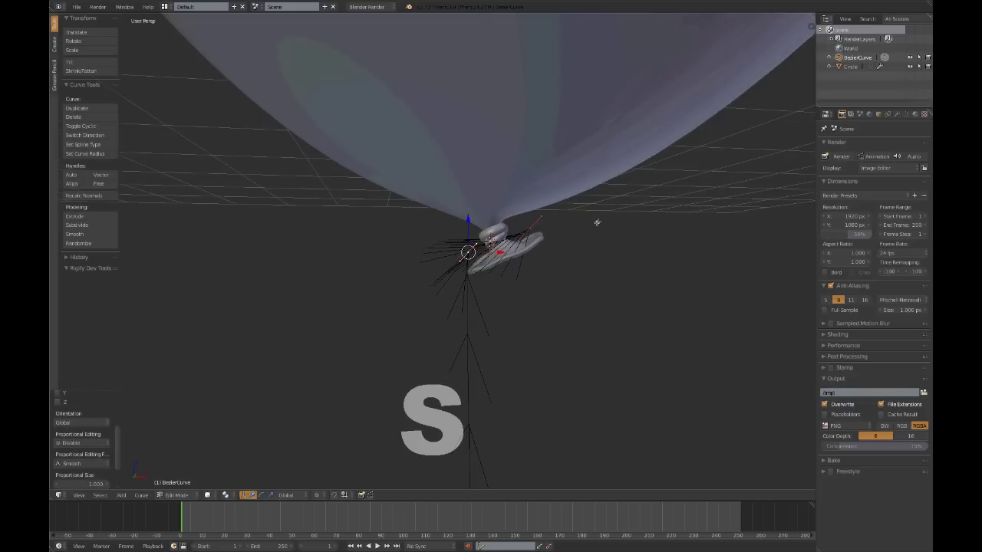
pyautogui.click(906, 114)
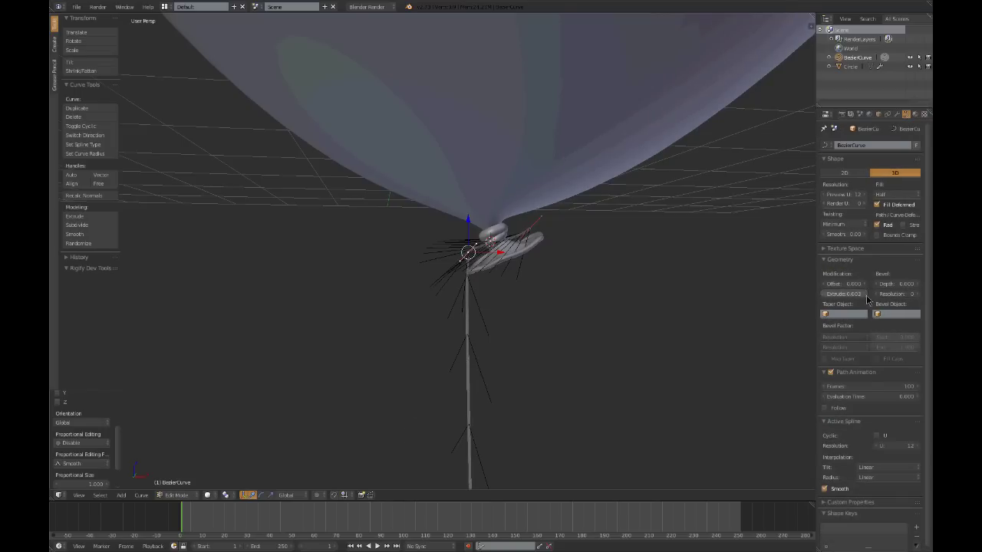
# Reposition and rotate the control point beside the knot, viewing the balloon from below in wireframe.
pyautogui.moveTo(598, 276); pyautogui.dragTo(496, 115, button='middle')
pyautogui.press('g')
pyautogui.click(470, 245)
pyautogui.press('z')
pyautogui.press('r')
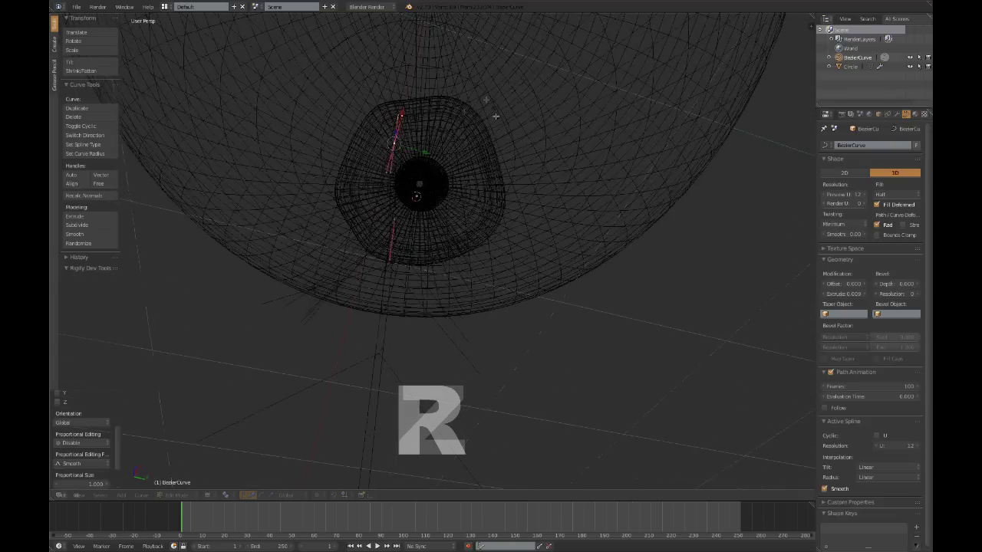
pyautogui.press('g')
pyautogui.press('r')
# Extrude further control points around the knot, moving and rotating each to follow its outline.
pyautogui.press('e')
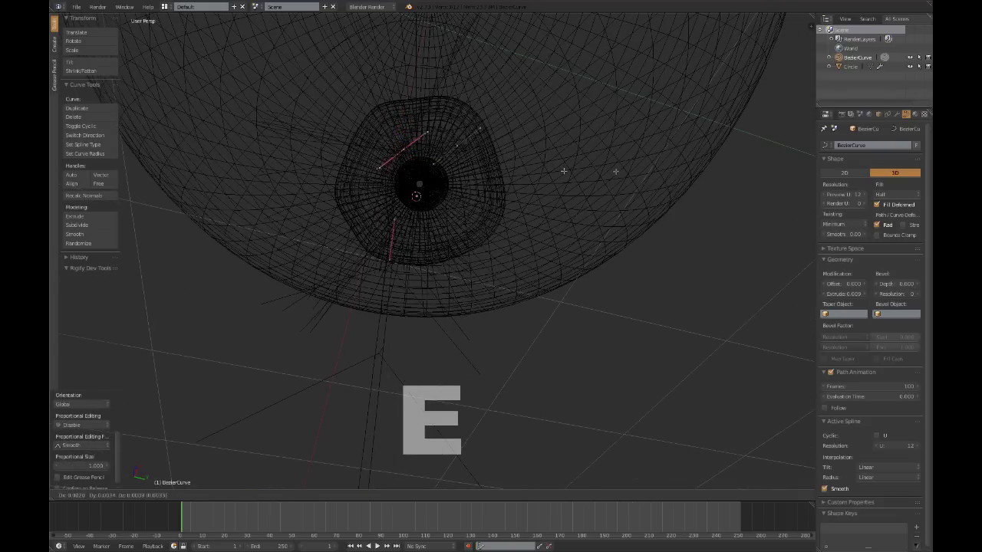
pyautogui.press('g')
pyautogui.press('r')
pyautogui.press('e')
pyautogui.press('g')
pyautogui.press('r')
pyautogui.click(345, 246)
pyautogui.press('z')
# Move, scale and rotate the loop's control points so the string fits closer around the knot.
pyautogui.moveTo(541, 217); pyautogui.dragTo(580, 383, button='middle')
pyautogui.press('g')
pyautogui.click(340, 268)
pyautogui.press('g')
pyautogui.click(406, 221)
pyautogui.press('s')
pyautogui.click(425, 221)
pyautogui.press('r')
pyautogui.click(606, 264)
pyautogui.press('g')
pyautogui.click(574, 246)
# Extrude another control point around the knot, and move and rotate the loop's points to wrap it fully.
pyautogui.press('r')
pyautogui.press('e')
pyautogui.click(614, 250)
pyautogui.press('z')
pyautogui.press('g')
pyautogui.click(675, 264)
pyautogui.press('r')
pyautogui.click(685, 259)
pyautogui.press('g')
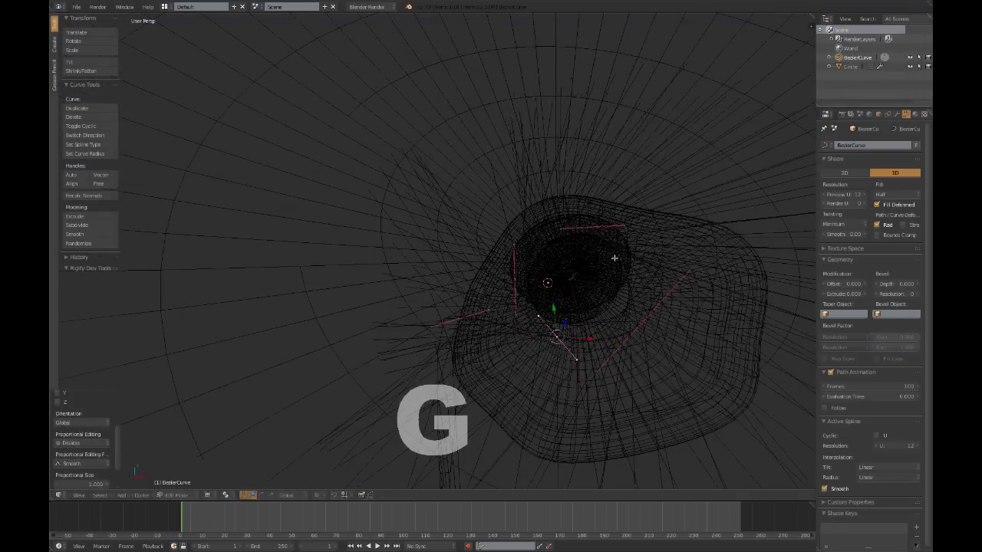
pyautogui.click(607, 296)
pyautogui.press('z')
# Adjust the height of the loop's control points so the string sits between the knot and the lip.
pyautogui.moveTo(606, 296)
pyautogui.mouseDown(button='middle')
pyautogui.moveTo(728, 206)
pyautogui.moveTo(547, 258)
pyautogui.moveTo(406, 255)
pyautogui.mouseUp(button='middle')
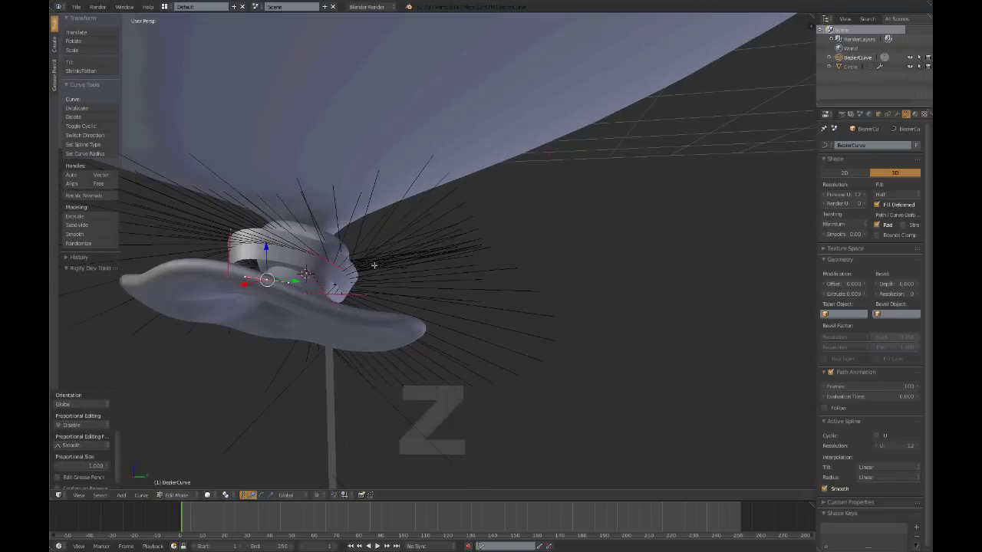
pyautogui.press('g')
pyautogui.click(235, 256)
pyautogui.moveTo(246, 258); pyautogui.dragTo(306, 168, button='middle')
pyautogui.press('g')
pyautogui.click(318, 223)
pyautogui.moveTo(318, 222); pyautogui.dragTo(368, 306, button='middle')
# Check the loop in Object Mode, and move and rotate the control point where the string leaves the knot.
pyautogui.press('Tab')
pyautogui.moveTo(369, 261); pyautogui.dragTo(432, 182, button='middle')
pyautogui.press('Tab')
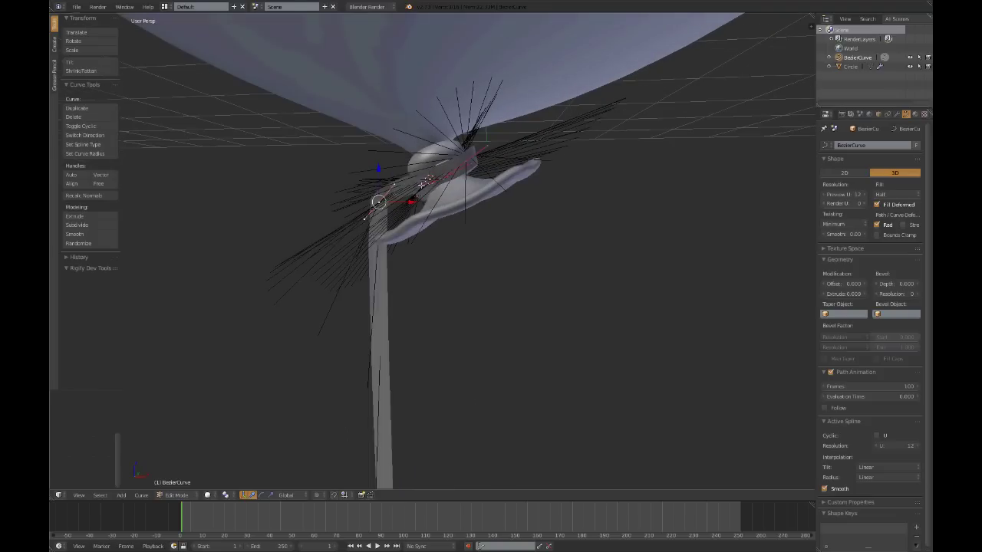
pyautogui.click(489, 156)
pyautogui.press('g')
pyautogui.click(491, 161)
pyautogui.press('r')
pyautogui.click(463, 192)
# Refine the loop by moving and rotating its control points around the knot from another angle.
pyautogui.moveTo(462, 193); pyautogui.dragTo(391, 230, button='middle')
pyautogui.press('g')
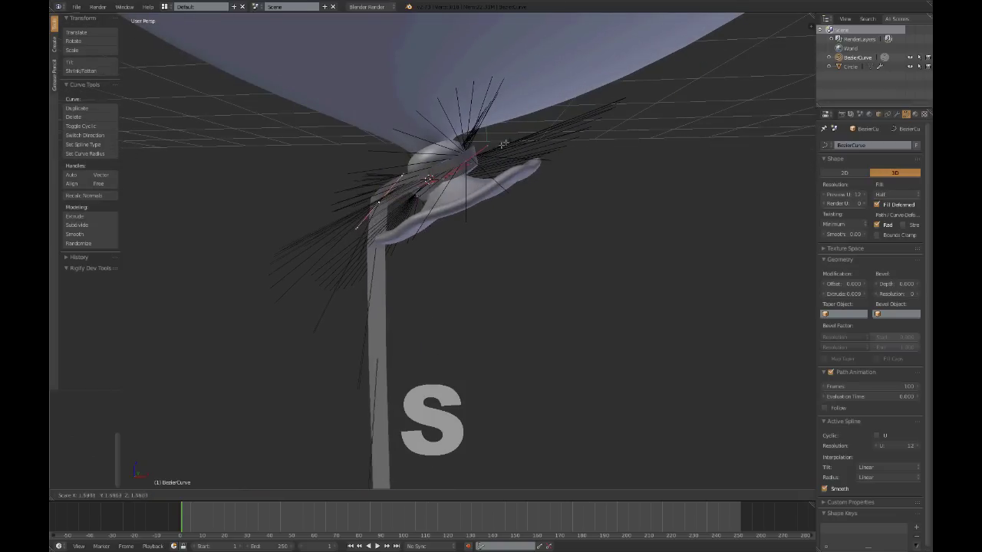
pyautogui.click(483, 173)
pyautogui.press('g')
pyautogui.click(510, 169)
pyautogui.press('r')
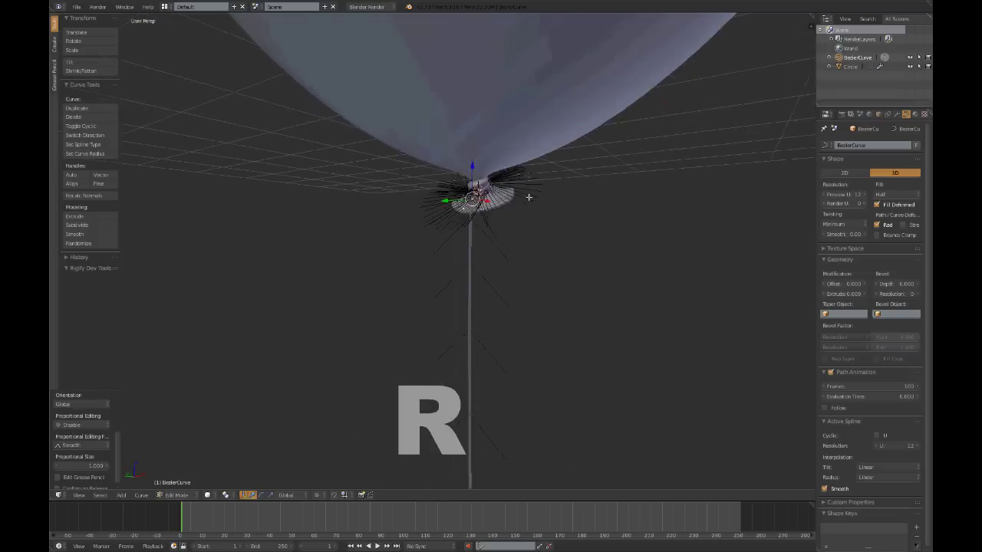
pyautogui.click(484, 181)
pyautogui.click(457, 180)
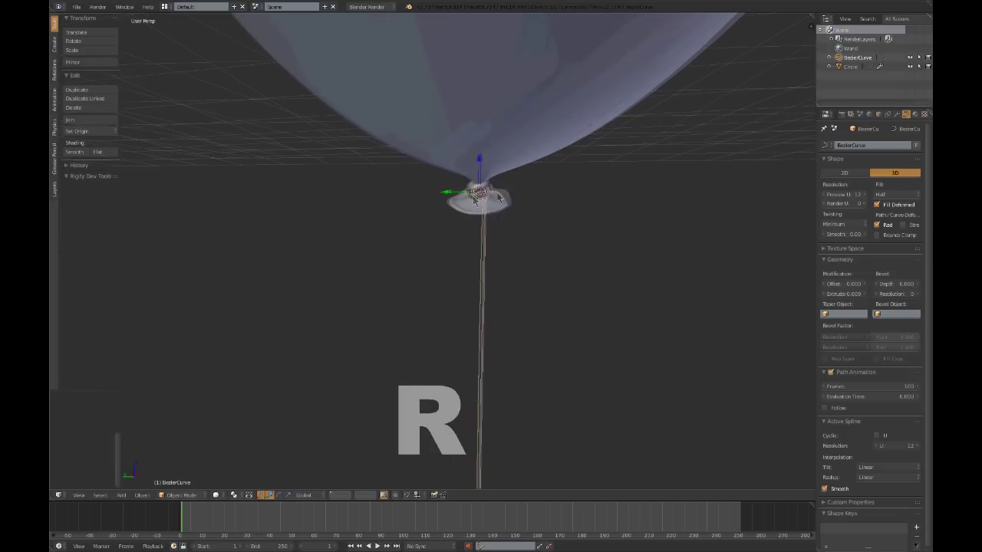
# Scale and move the control point where the string leaves the knot to smooth its downward bend.
pyautogui.scroll(-4, 452, 181)
pyautogui.scroll(5, 430, 185)
pyautogui.moveTo(430, 185); pyautogui.dragTo(466, 186, button='middle')
pyautogui.press('s')
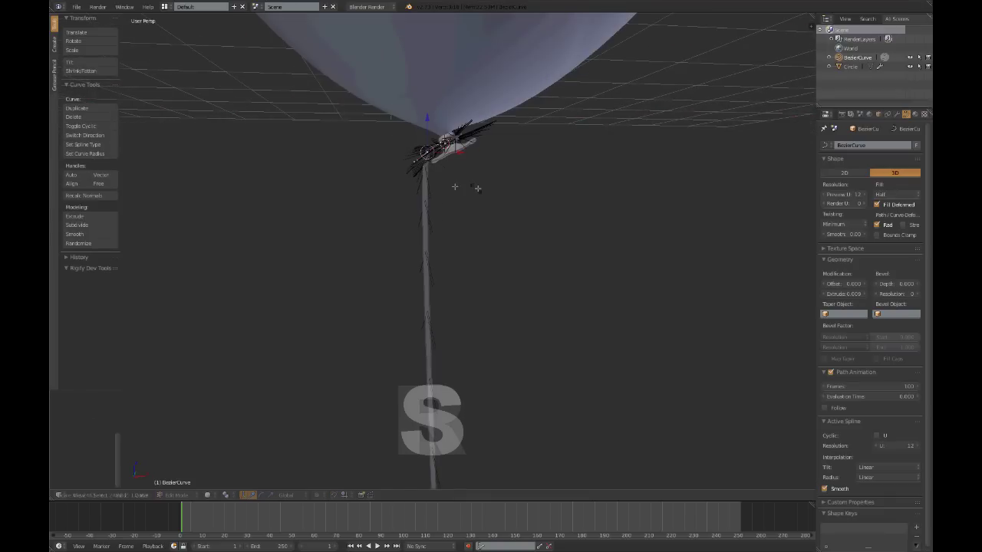
pyautogui.click(485, 192)
pyautogui.press('g')
pyautogui.click(540, 196)
pyautogui.press('g')
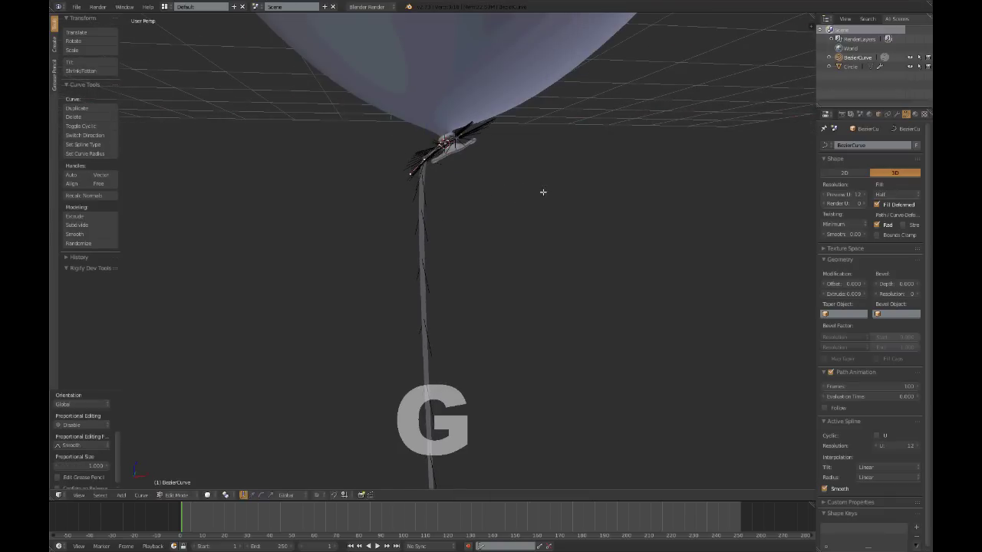
pyautogui.click(539, 191)
pyautogui.press('Tab')
# In front view, move the string's bottom control point, lengthen its handles and rotate it to give a gentle bend.
pyautogui.scroll(-4, 445, 136)
pyautogui.press('KP_1')
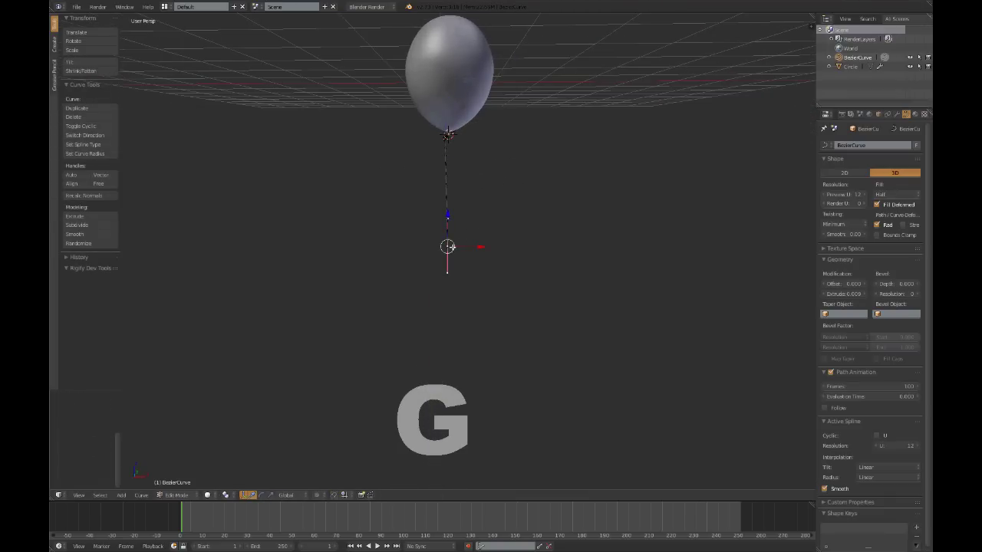
pyautogui.scroll(4, 484, 230)
pyautogui.scroll(-3, 492, 232)
pyautogui.press('g')
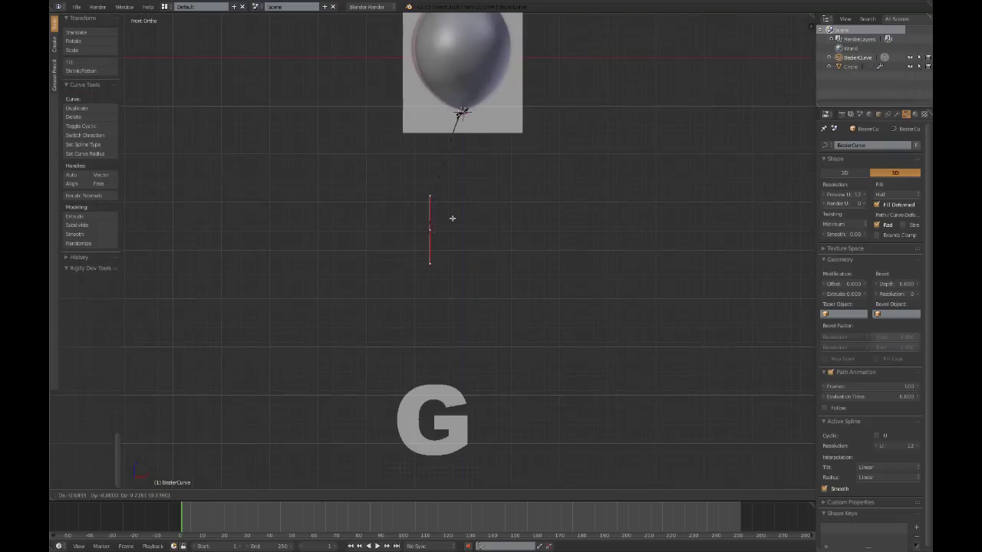
pyautogui.click(451, 217)
pyautogui.press('g')
pyautogui.click(568, 261)
pyautogui.press('s')
pyautogui.click(673, 279)
pyautogui.press('r')
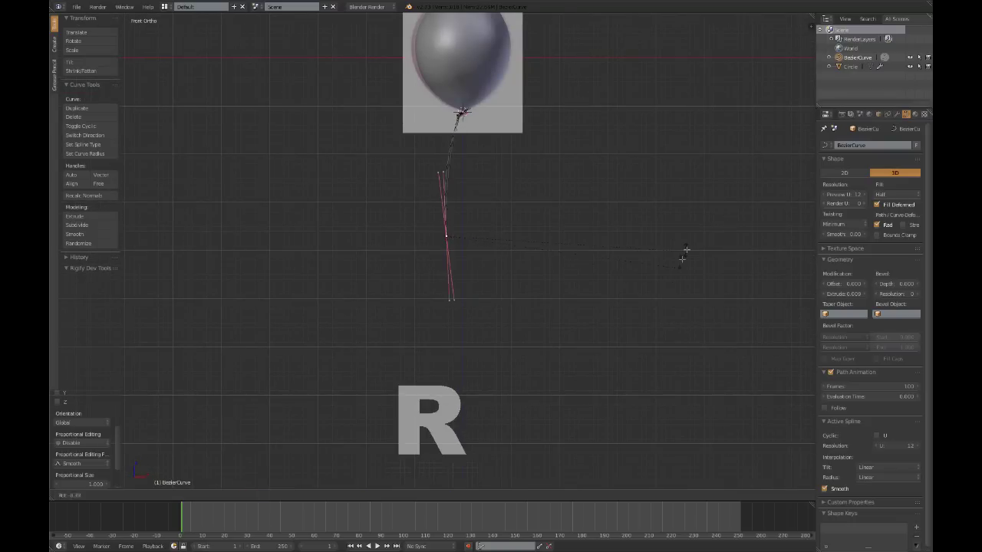
pyautogui.click(680, 244)
# Extrude a new control point below the string's end and position it to form an S-shaped curve.
pyautogui.press('e')
pyautogui.click(589, 331)
pyautogui.press('g')
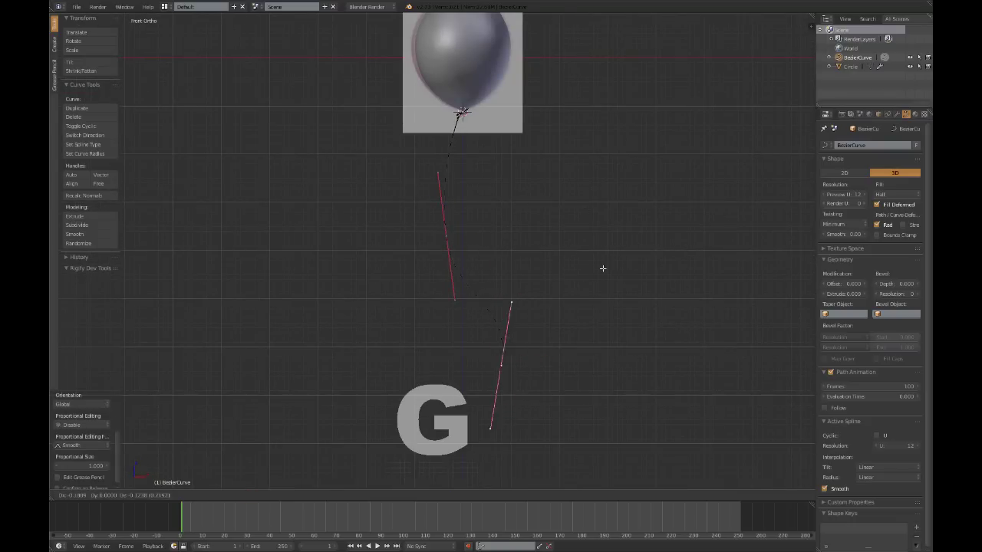
pyautogui.click(587, 286)
pyautogui.press('Tab')
pyautogui.scroll(-4, 486, 216)
pyautogui.moveTo(489, 228)
pyautogui.mouseDown(button='middle')
pyautogui.moveTo(574, 248)
pyautogui.moveTo(499, 268)
pyautogui.moveTo(487, 238)
pyautogui.mouseUp(button='middle')
# Select all the string's control points around the knot in wireframe and hook them to a new object.
pyautogui.press('Tab')
pyautogui.scroll(4, 469, 171)
pyautogui.press('KP_1')
pyautogui.scroll(6, 502, 150)
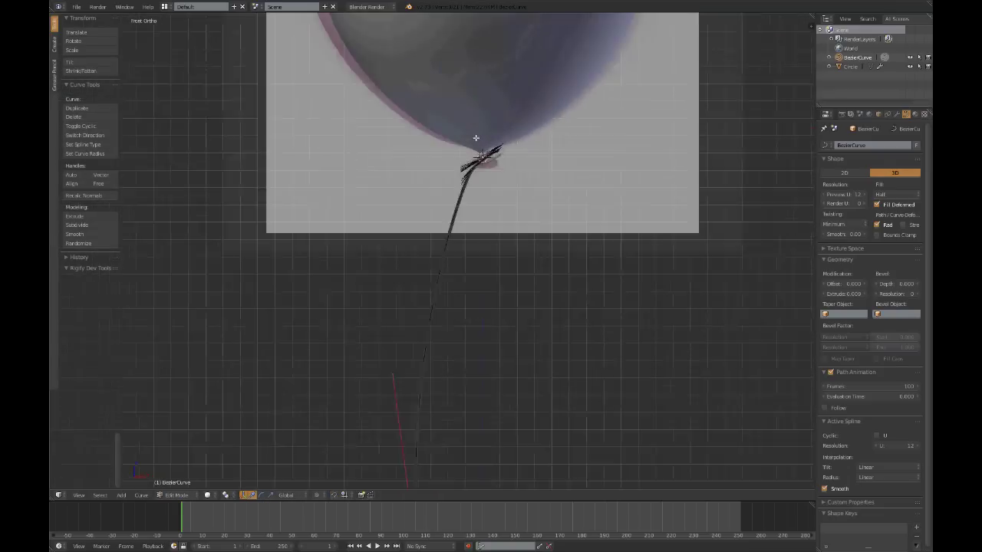
pyautogui.press('z')
pyautogui.press('b')
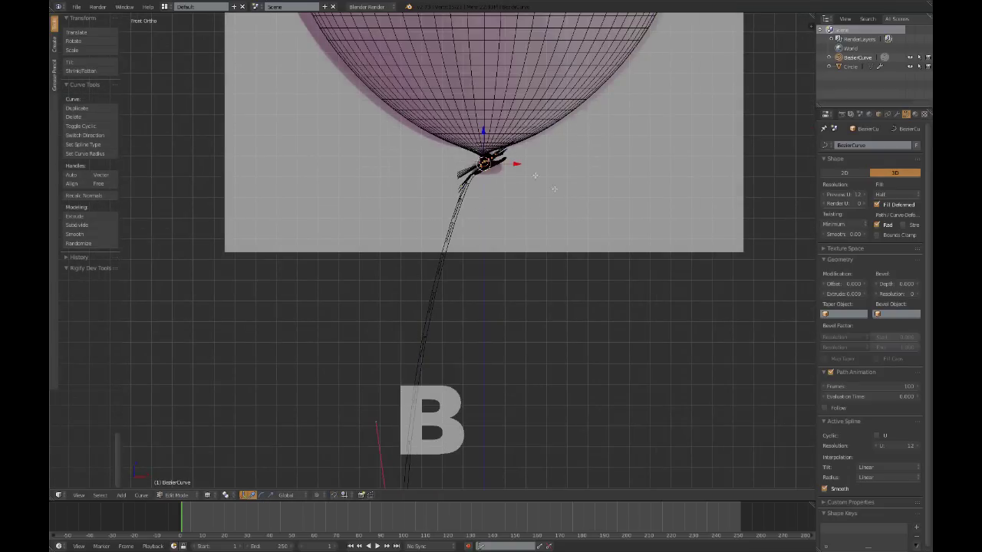
pyautogui.press('z')
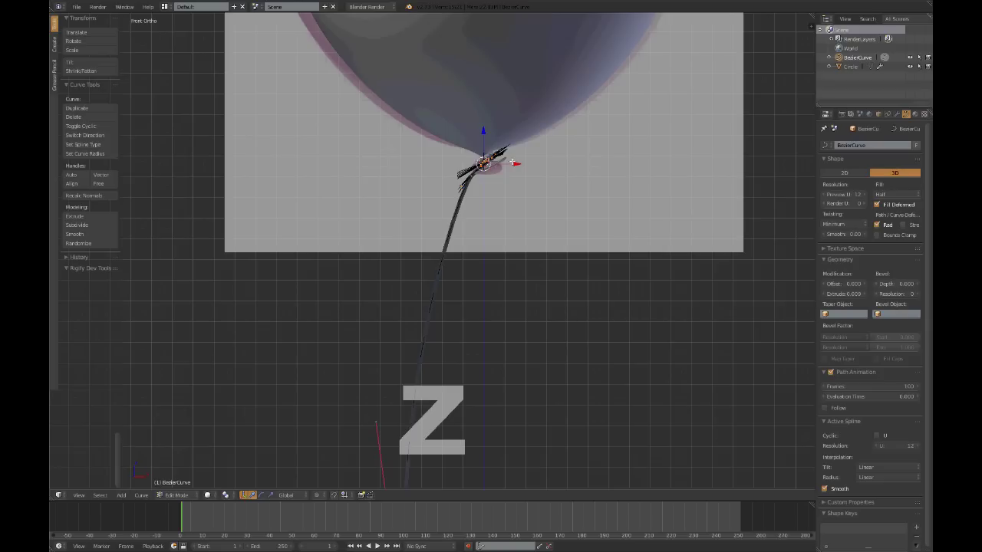
pyautogui.hotkey('ctrl', 'h')
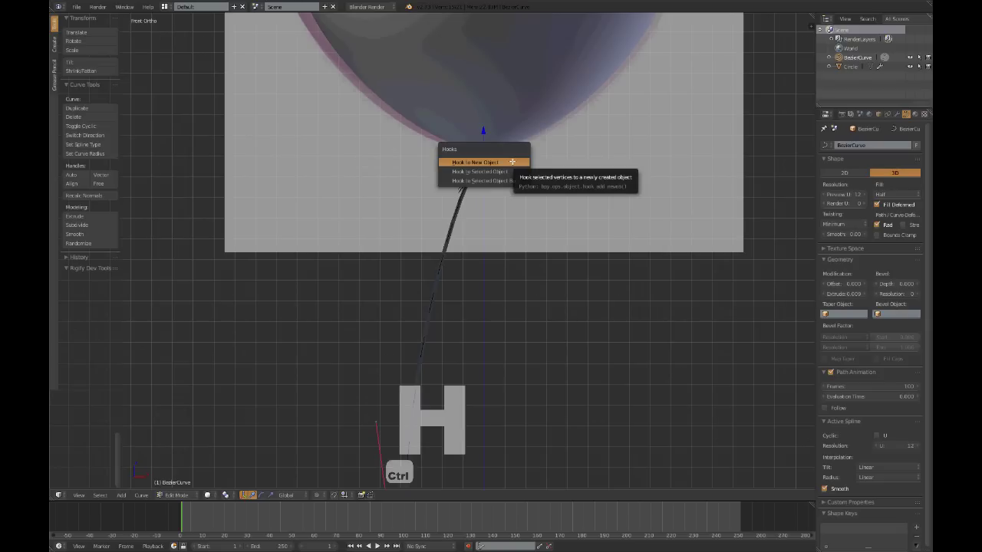
pyautogui.click(512, 162)
pyautogui.press('Tab')
# Test the hook by moving its Empty, and cancel the move.
pyautogui.scroll(-4, 496, 192)
pyautogui.rightClick(546, 179)
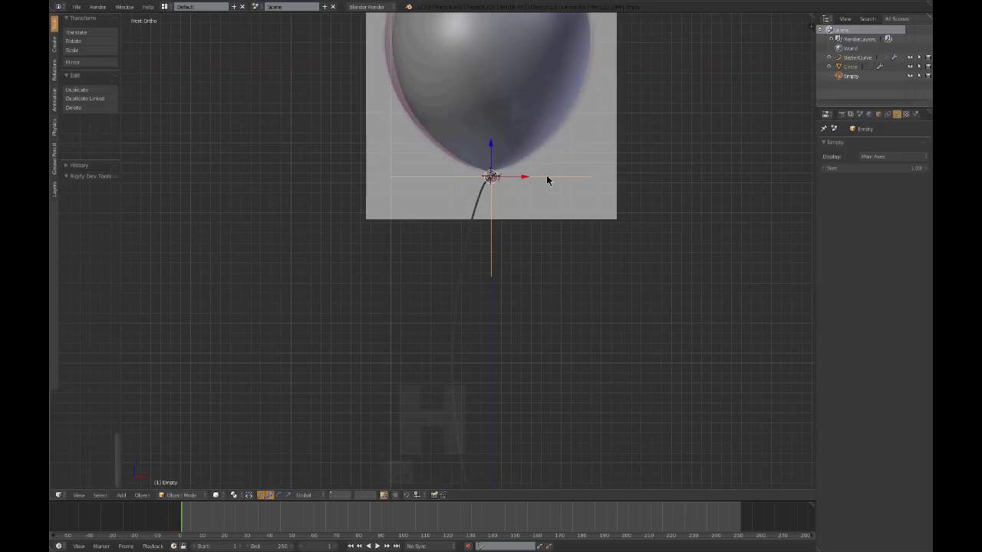
pyautogui.press('g')
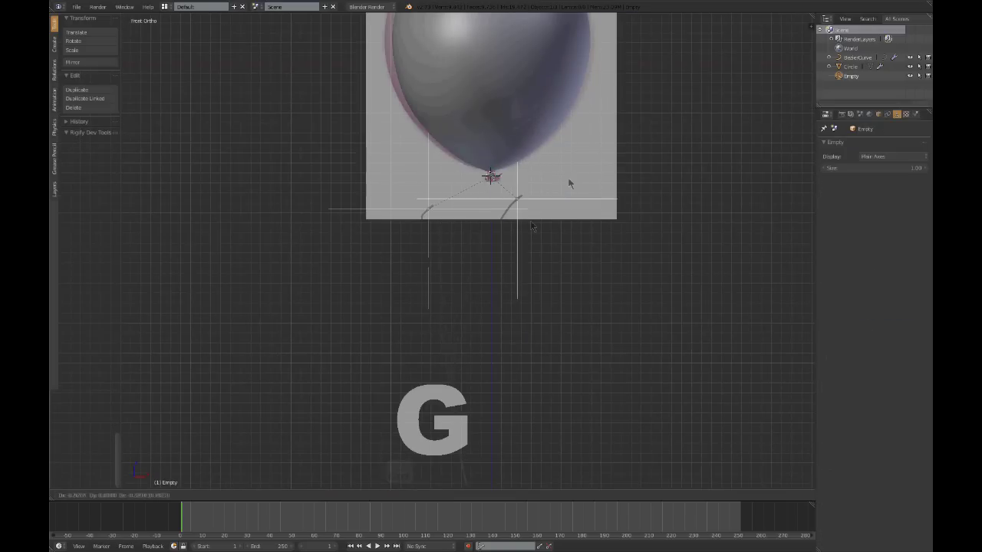
pyautogui.click(507, 198)
pyautogui.scroll(5, 500, 186)
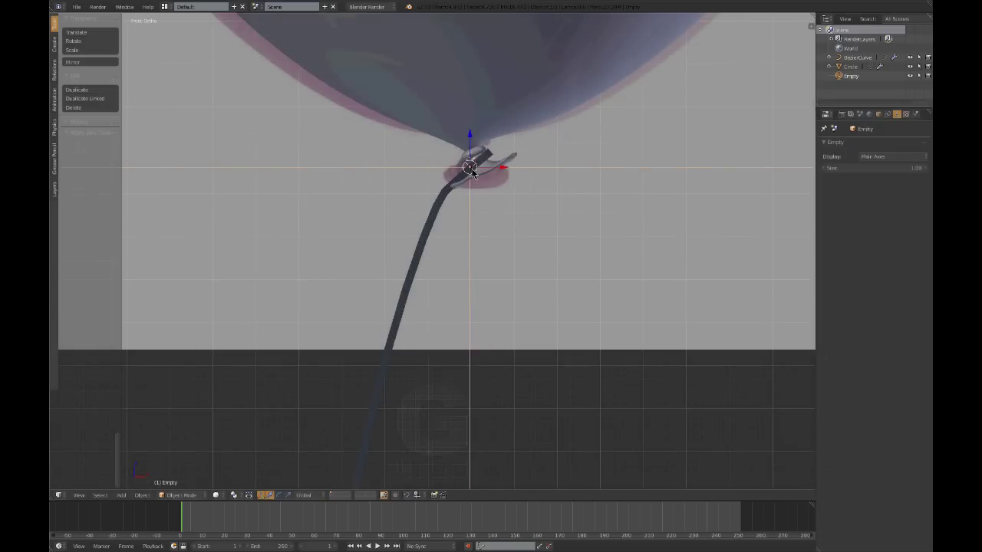
pyautogui.scroll(-5, 476, 179)
pyautogui.scroll(5, 479, 238)
pyautogui.scroll(-4, 477, 246)
# Parent the balloon mesh to the Empty at the knot, and test the link by moving the Empty.
pyautogui.rightClick(529, 109)
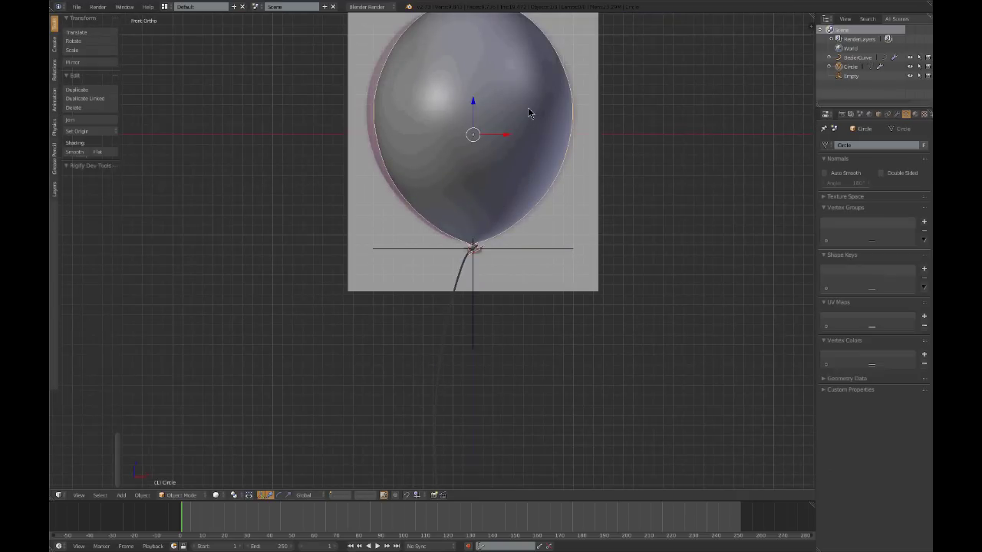
pyautogui.keyDown('shift'); pyautogui.rightClick(537, 251); pyautogui.keyUp('shift')
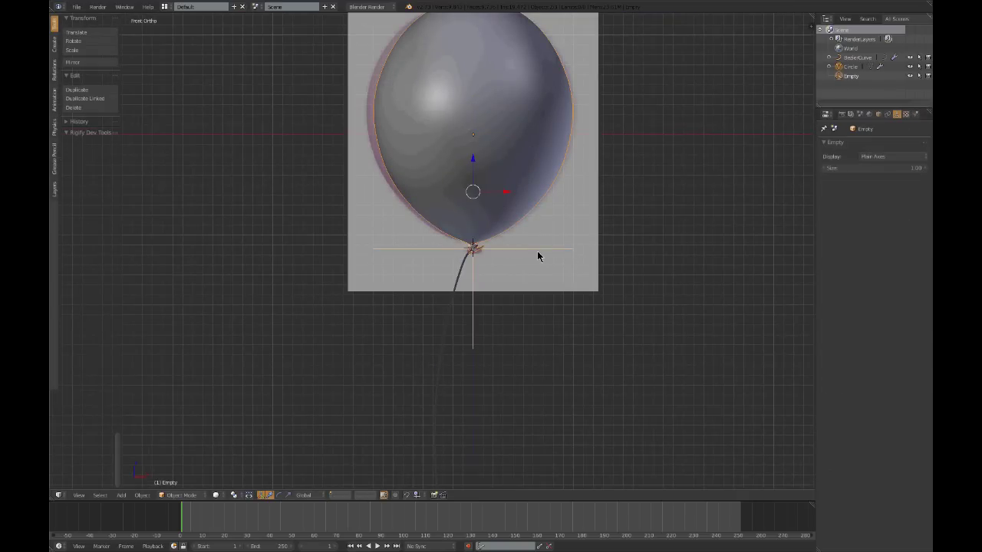
pyautogui.hotkey('ctrl', 'p')
pyautogui.click(537, 251)
pyautogui.press('g')
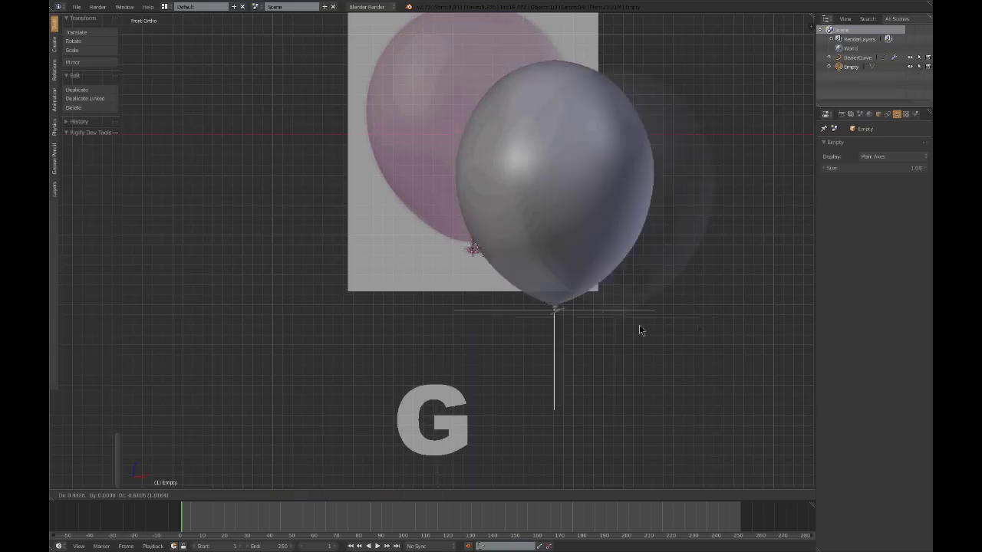
pyautogui.rightClick(519, 266)
# Hook the string's middle control point to a new object in Edit Mode.
pyautogui.scroll(-6, 517, 267)
pyautogui.rightClick(489, 329)
pyautogui.keyDown('shift'); pyautogui.moveTo(520, 403); pyautogui.dragTo(495, 304, button='middle'); pyautogui.keyUp('shift')
pyautogui.press('Tab')
pyautogui.scroll(5, 467, 239)
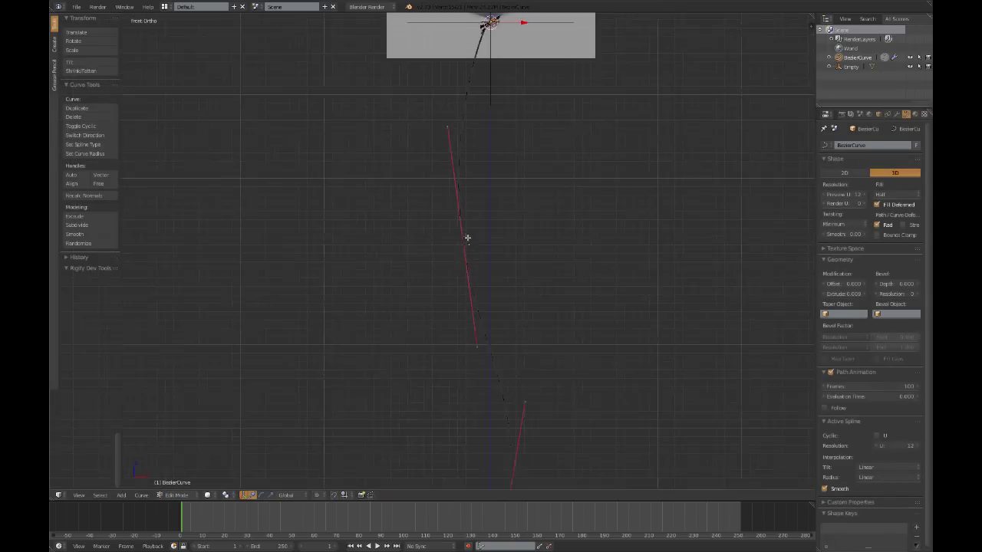
pyautogui.hotkey('ctrl', 'h')
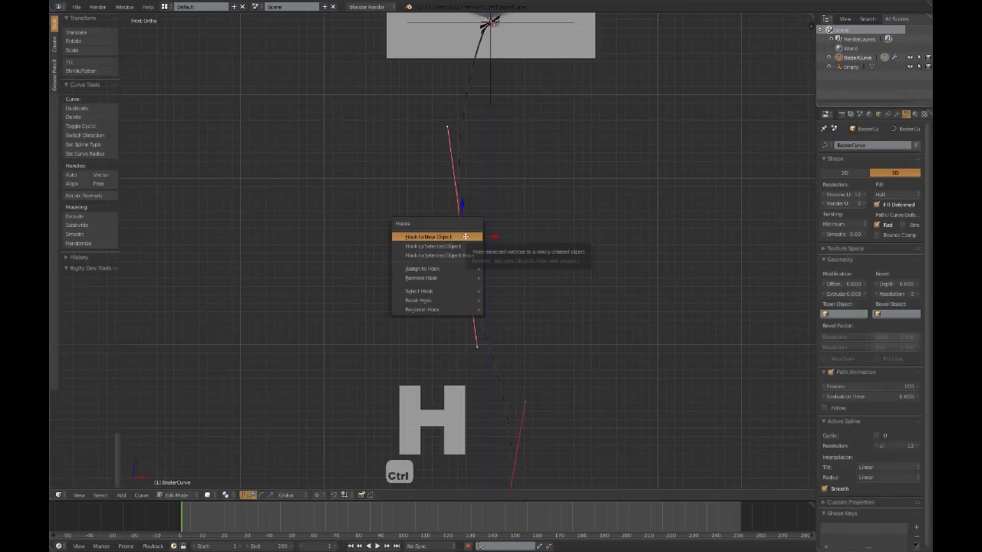
pyautogui.click(460, 235)
# Hook the string's bottom control point to its own new object and return to Object Mode.
pyautogui.scroll(-5, 463, 235)
pyautogui.hotkey('ctrl', 'h')
pyautogui.click(467, 271)
pyautogui.press('Tab')
# Move the string's middle Empty sideways and rotate the bottom Empty to bend the string, and select the balloon.
pyautogui.rightClick(481, 180)
pyautogui.press('g')
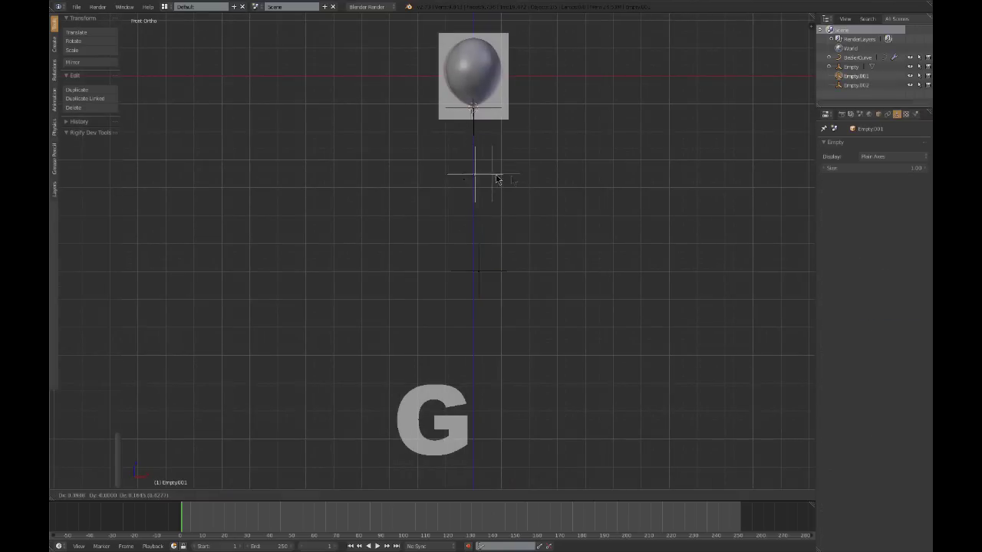
pyautogui.click(449, 192)
pyautogui.rightClick(478, 272)
pyautogui.press('g')
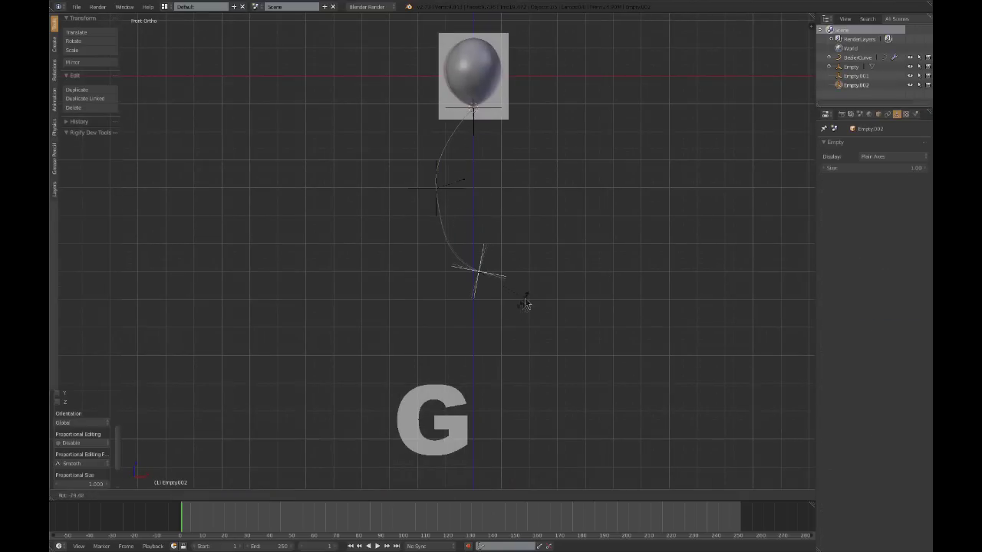
pyautogui.click(526, 304)
pyautogui.rightClick(494, 112)
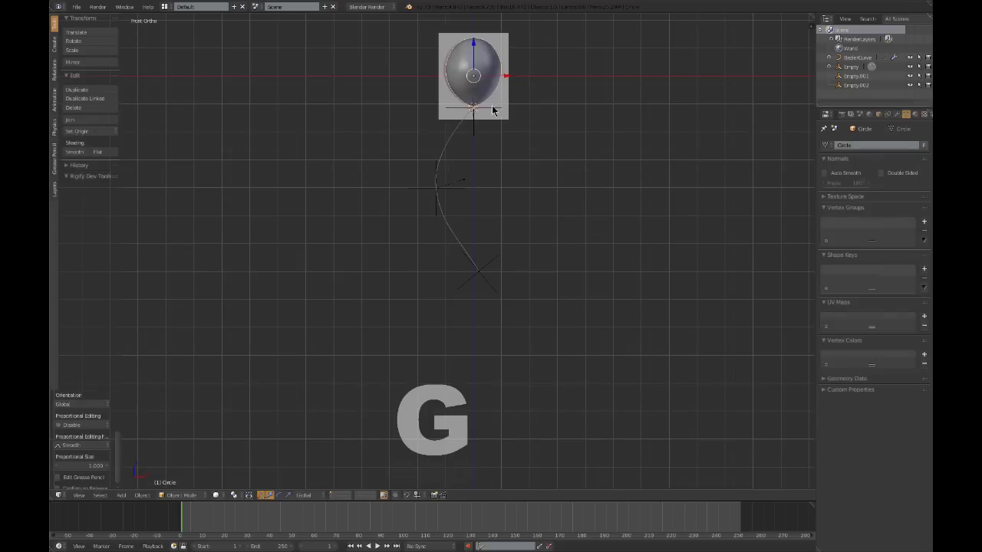
# Select the whole balloon rig, including string and Empties, and make a linked duplicate in place.
pyautogui.rightClick(493, 112)
pyautogui.press('a')
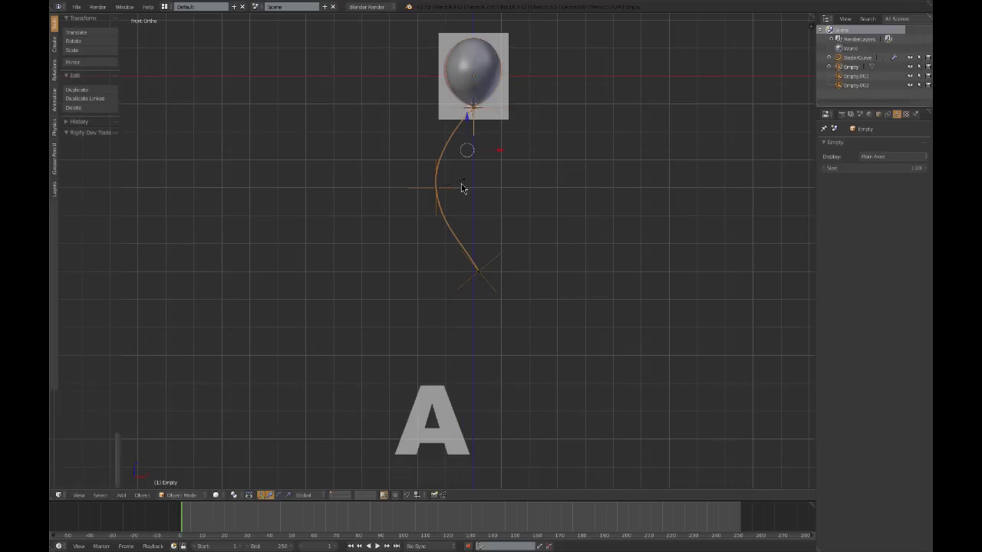
pyautogui.scroll(3, 464, 188)
pyautogui.hotkey('alt', 'd')
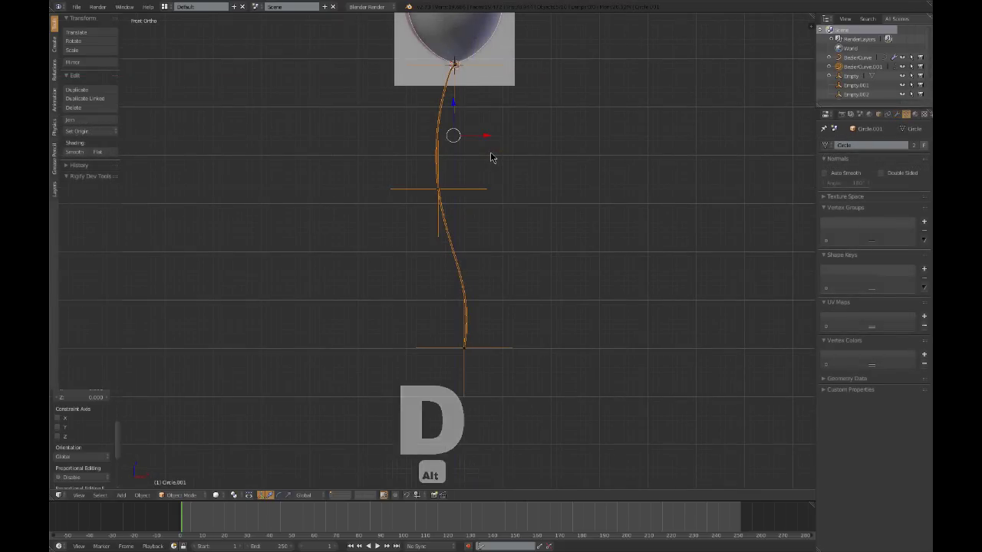
pyautogui.scroll(-2, 492, 158)
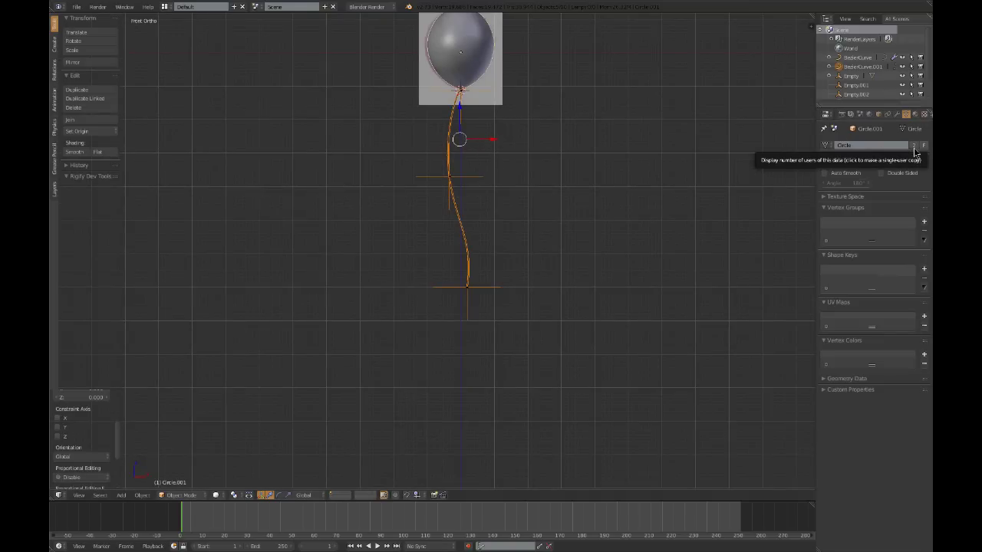
# Drop the bottom Empties from the selection, move the duplicate balloon sideways beside the original and tilt it.
pyautogui.scroll(4, 470, 206)
pyautogui.press('b')
pyautogui.moveTo(422, 223); pyautogui.dragTo(514, 296)
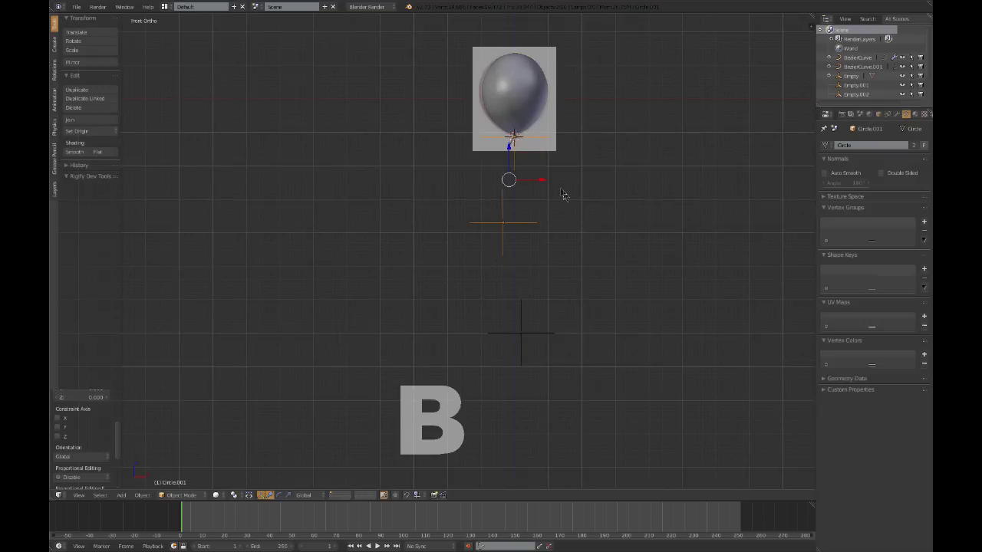
pyautogui.press('g')
pyautogui.click(616, 204)
pyautogui.press('r')
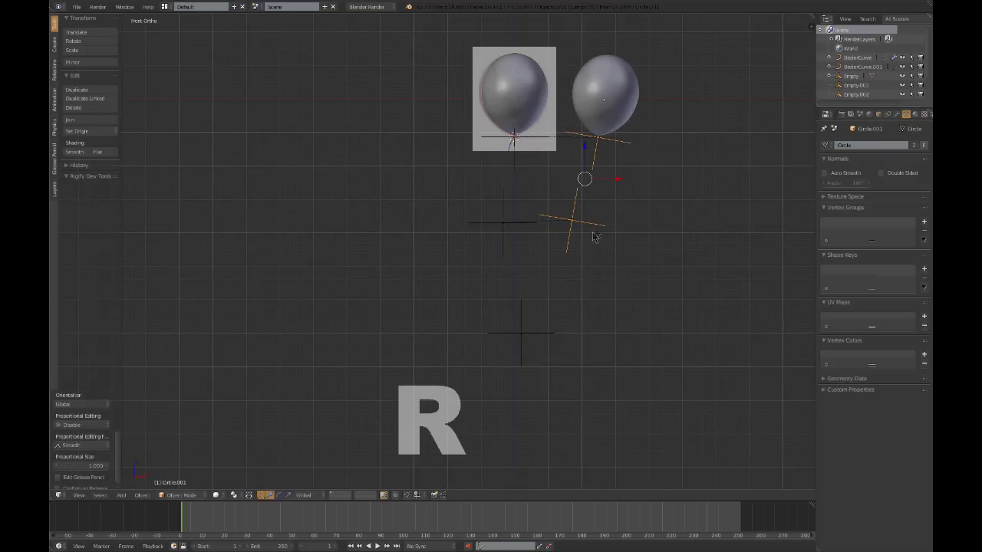
# Reposition the second balloon's middle Empty, and rotate and move its knot Empty away from the first balloon.
pyautogui.rightClick(593, 227)
pyautogui.press('g')
pyautogui.click(597, 235)
pyautogui.rightClick(618, 147)
pyautogui.moveTo(618, 148); pyautogui.dragTo(519, 182, button='middle')
pyautogui.press('r')
pyautogui.click(645, 133)
pyautogui.press('g')
pyautogui.click(546, 201)
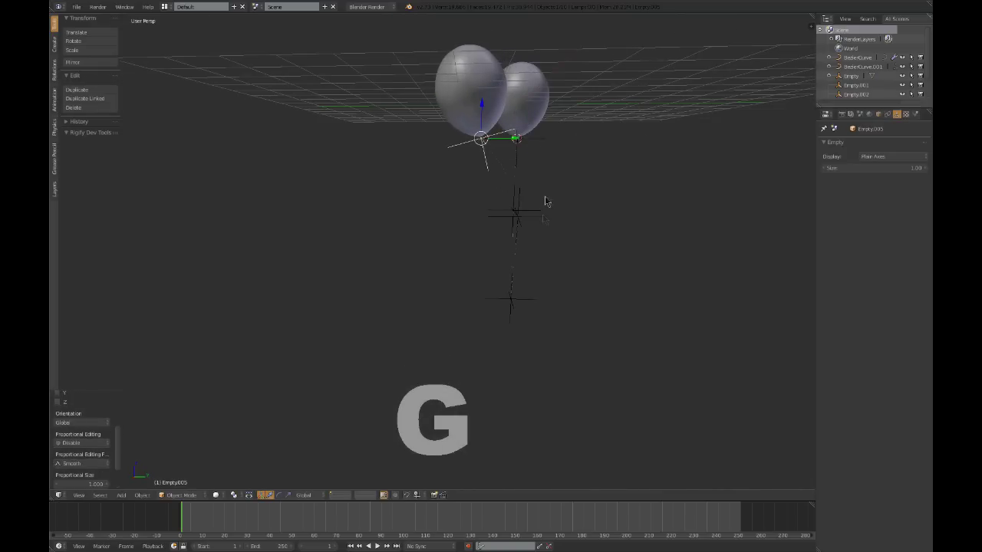
pyautogui.press('g')
pyautogui.click(515, 227)
# Box-select both balloons with their strings and Empties, and make linked duplicates of them in place.
pyautogui.press('a')
pyautogui.press('b')
pyautogui.moveTo(413, 40); pyautogui.dragTo(561, 332)
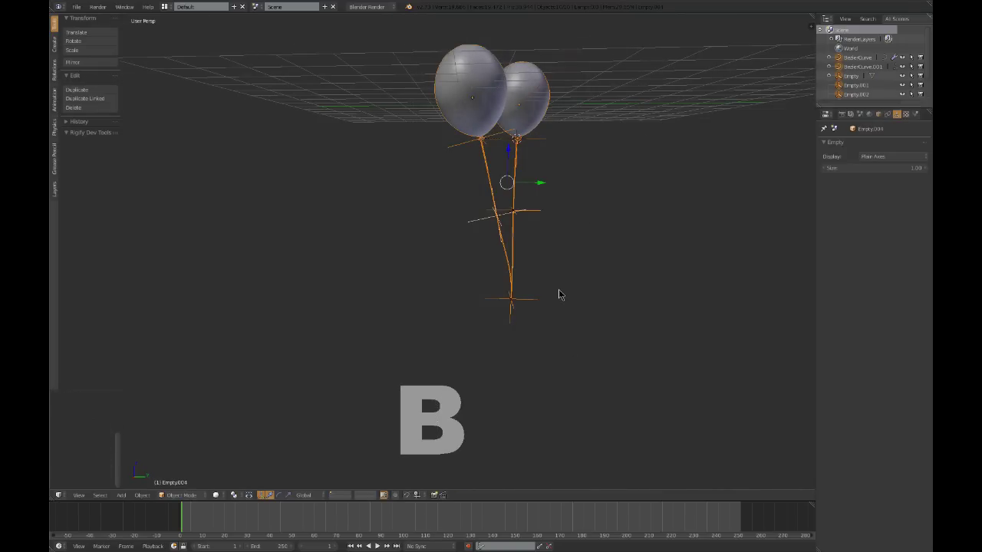
pyautogui.hotkey('alt', 'd')
pyautogui.click(502, 300)
# Exclude the shared bottom Empties from the selection and move the duplicated pair of balloons away from the originals.
pyautogui.press('b')
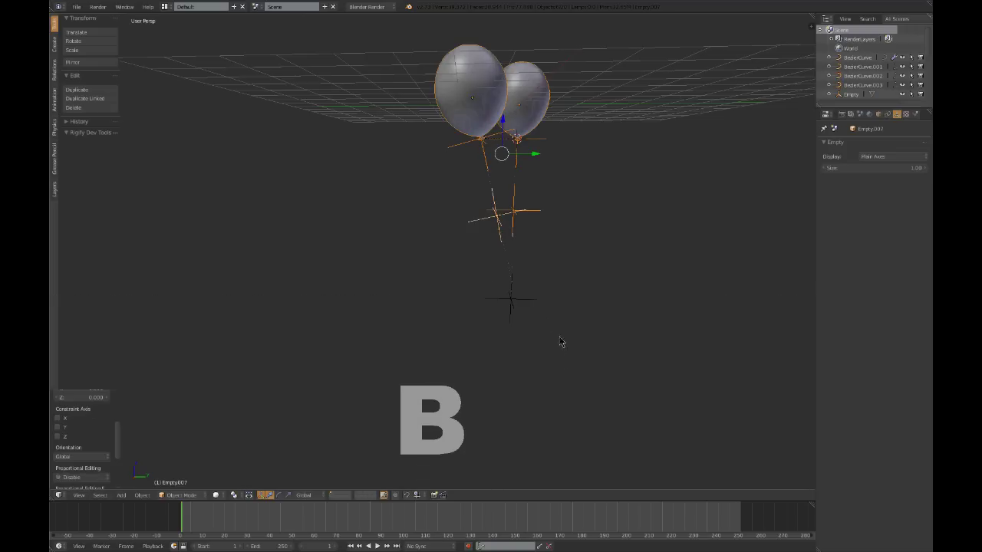
pyautogui.moveTo(431, 53); pyautogui.dragTo(476, 71)
pyautogui.moveTo(590, 84); pyautogui.dragTo(591, 83, button='middle')
pyautogui.moveTo(554, 159); pyautogui.dragTo(460, 165, button='middle')
pyautogui.press('g')
pyautogui.click(548, 197)
# Move single knot and middle Empties of the new balloons to vary their heights and string bends.
pyautogui.rightClick(456, 193)
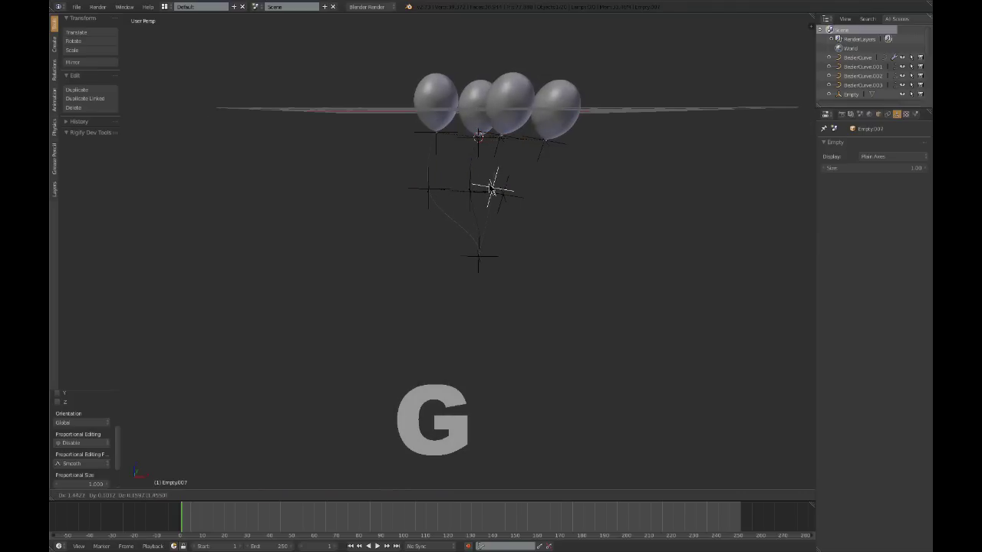
pyautogui.click(490, 188)
pyautogui.press('g')
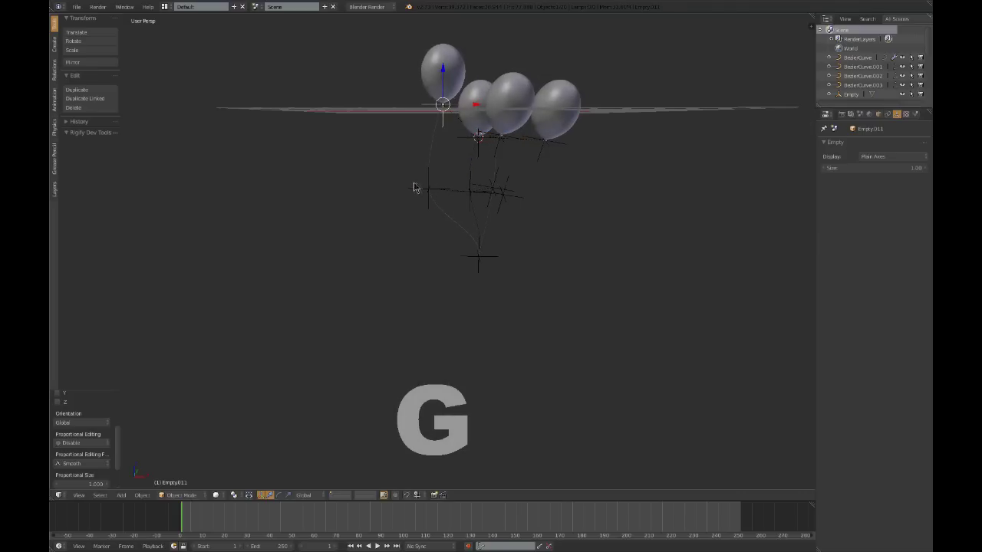
pyautogui.rightClick(425, 189)
pyautogui.moveTo(424, 189); pyautogui.dragTo(409, 202, button='middle')
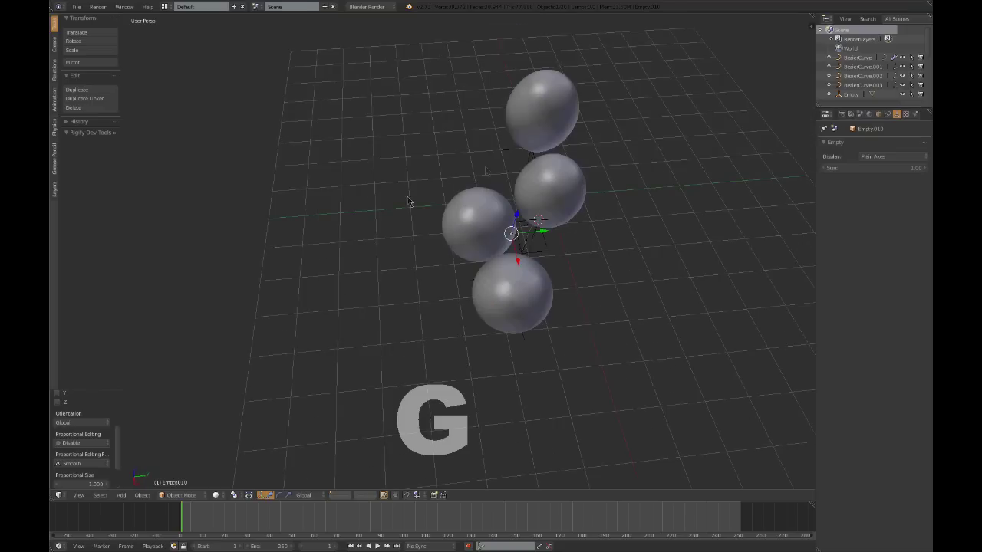
pyautogui.moveTo(508, 155); pyautogui.dragTo(346, 70, button='middle')
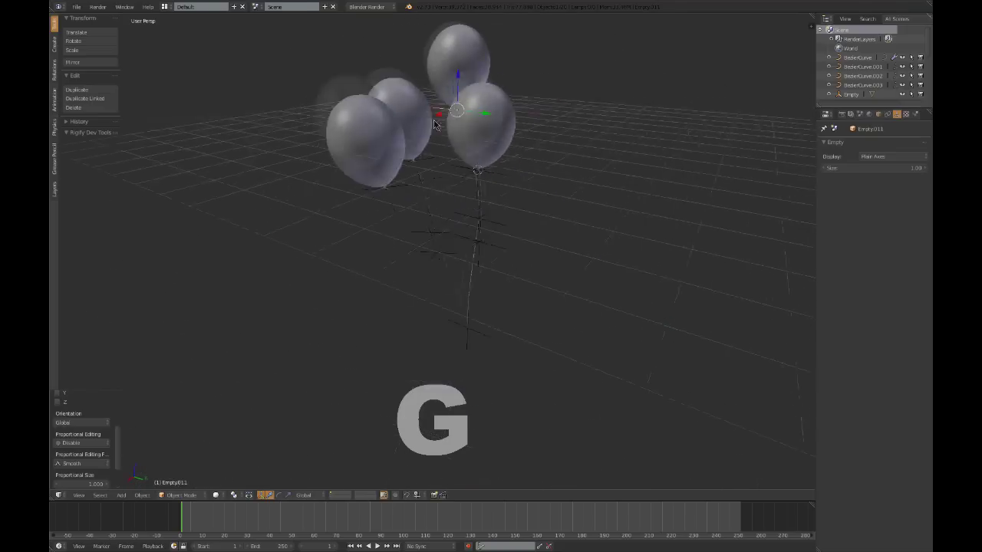
# Box-select all four balloons with their strings and Empties, and make linked duplicates in place.
pyautogui.press('b')
pyautogui.moveTo(346, 67); pyautogui.dragTo(536, 337)
pyautogui.press('g')
pyautogui.moveTo(526, 212); pyautogui.dragTo(463, 174, button='middle')
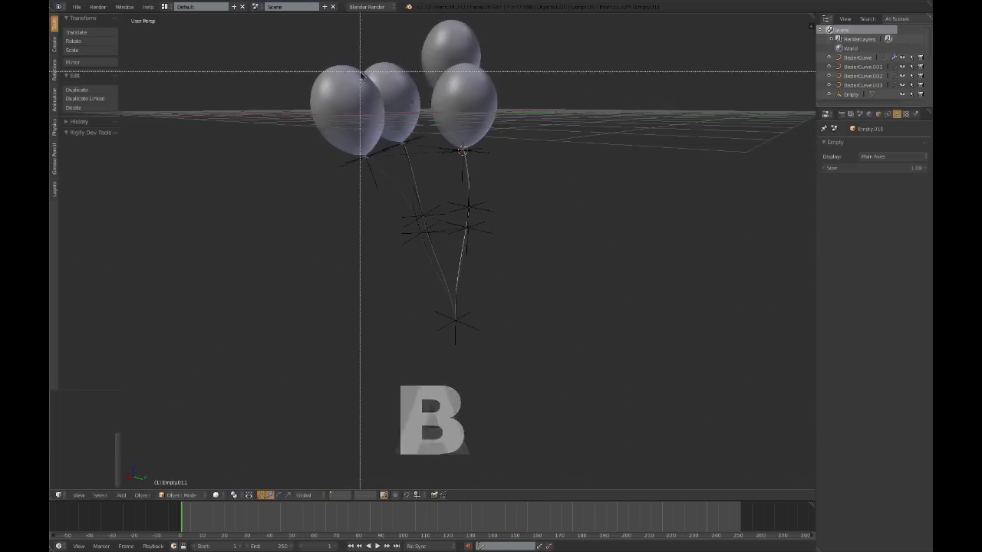
pyautogui.moveTo(346, 67); pyautogui.dragTo(541, 344)
pyautogui.hotkey('alt', 'd')
pyautogui.rightClick(526, 215)
# Exclude the bottom Empties from the selection, and move the four duplicated balloons behind the originals and up along Z.
pyautogui.press('b')
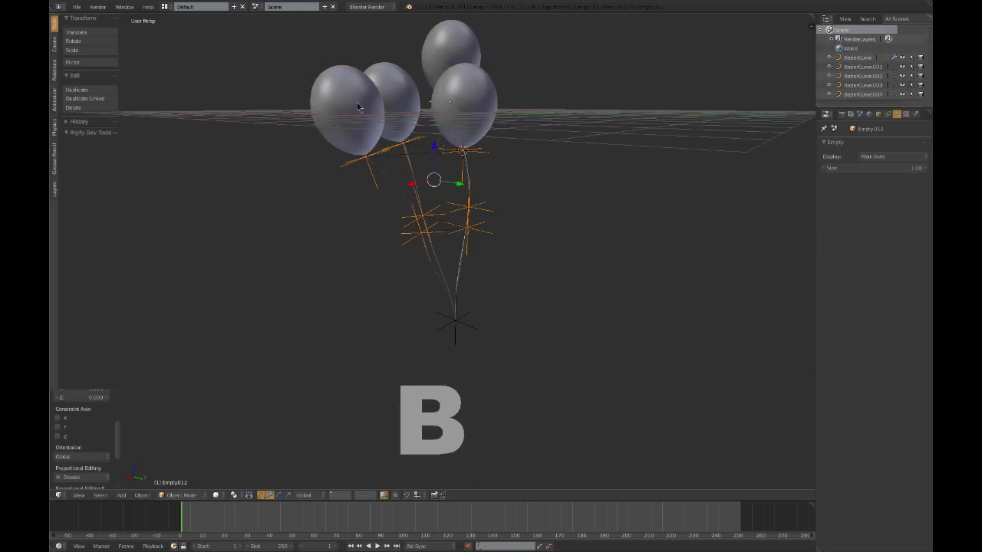
pyautogui.press('Escape')
pyautogui.moveTo(353, 103); pyautogui.dragTo(510, 220, button='middle')
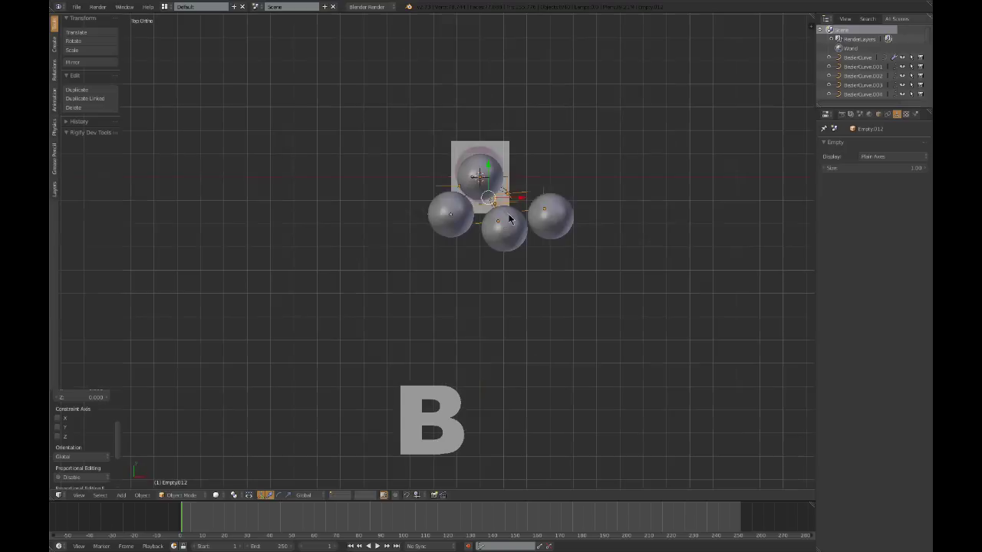
pyautogui.press('g')
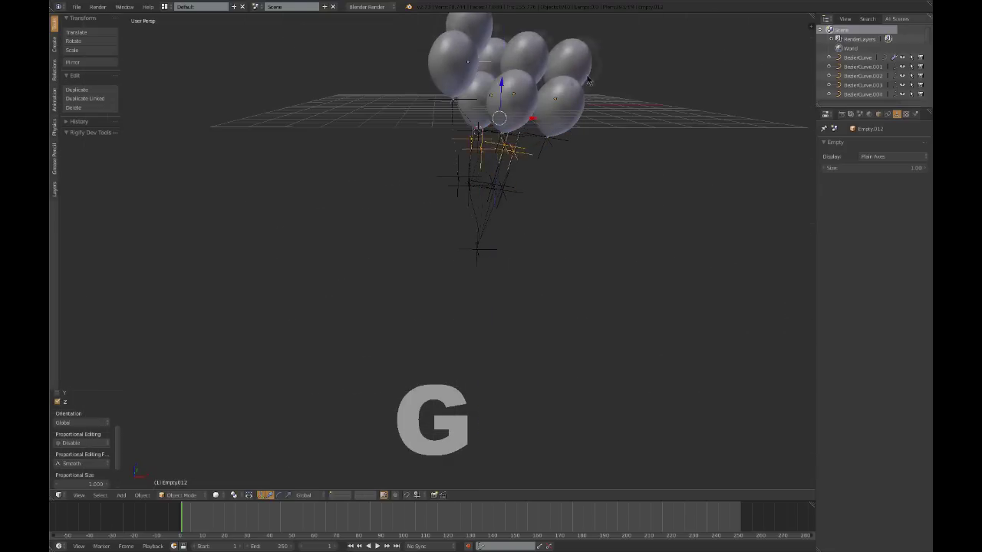
pyautogui.scroll(2, 561, 119)
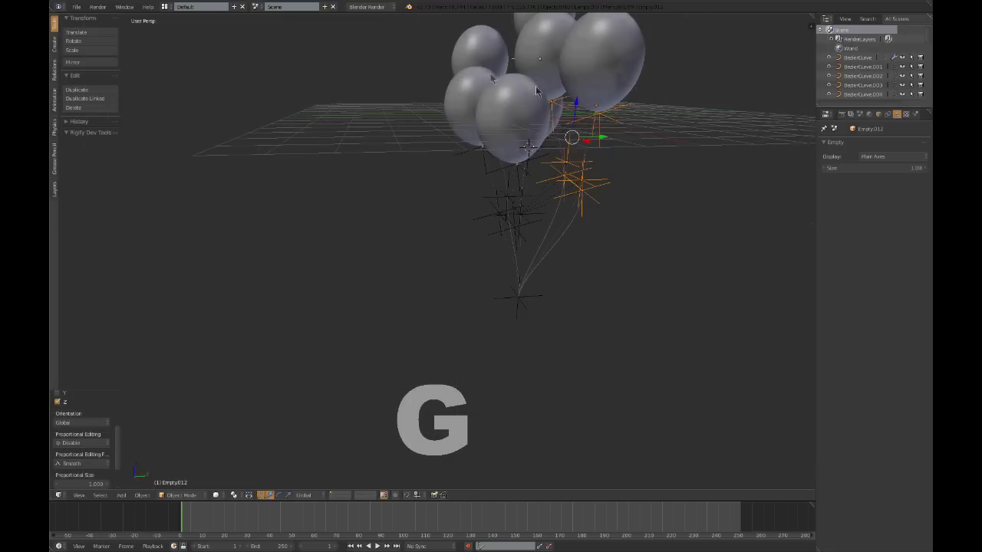
# Select the knot and middle Empties of one rear balloon and move them together to adjust its place in the bunch.
pyautogui.rightClick(554, 108)
pyautogui.press('g')
pyautogui.rightClick(527, 143)
pyautogui.keyDown('shift'); pyautogui.rightClick(562, 178); pyautogui.keyUp('shift')
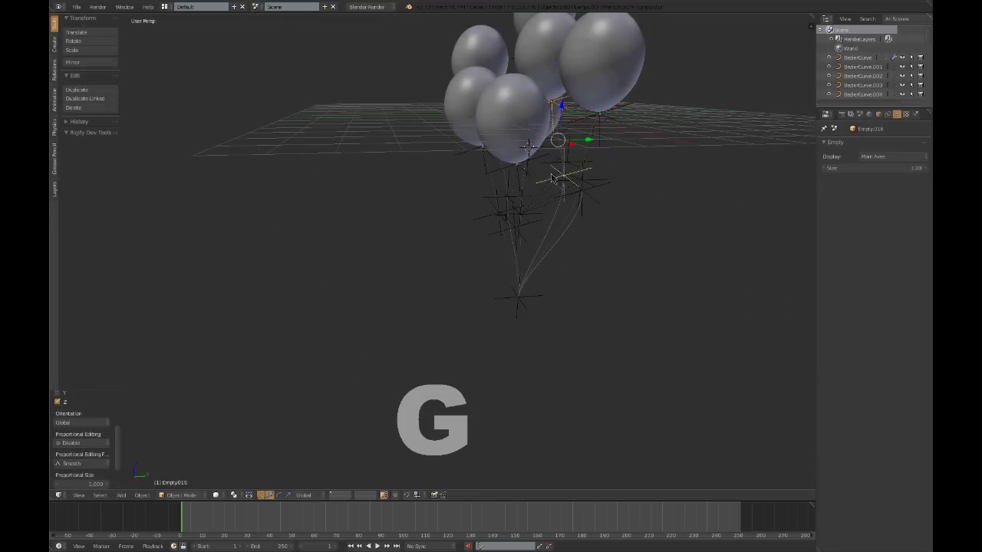
pyautogui.press('g')
pyautogui.click(477, 201)
pyautogui.moveTo(478, 201); pyautogui.dragTo(515, 160, button='middle')
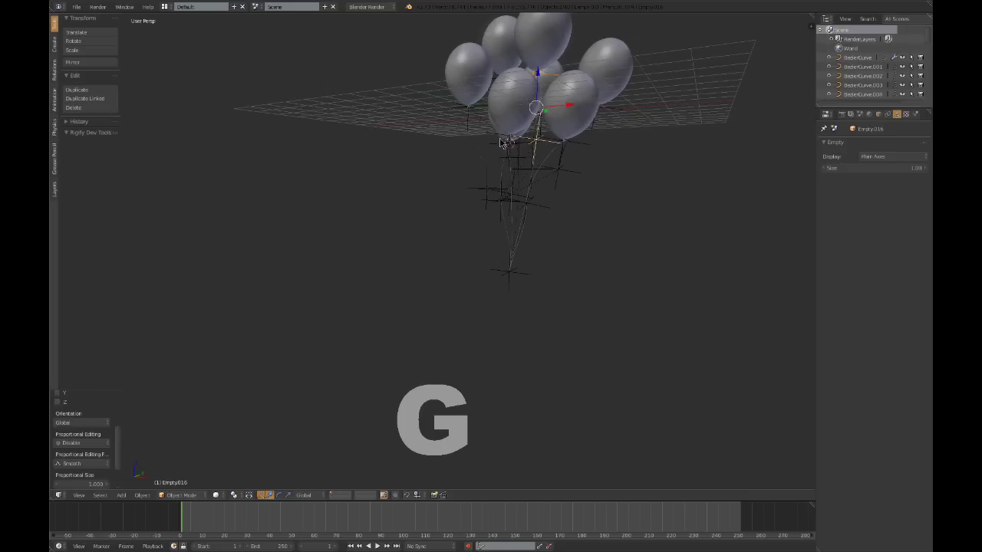
# Rotate and move the knot Empty of the outer balloon to tilt it and fit it into the bunch.
pyautogui.rightClick(515, 160)
pyautogui.rightClick(468, 130)
pyautogui.press('r')
pyautogui.click(578, 184)
pyautogui.press('g')
pyautogui.click(606, 171)
pyautogui.moveTo(606, 170); pyautogui.dragTo(569, 227, button='middle')
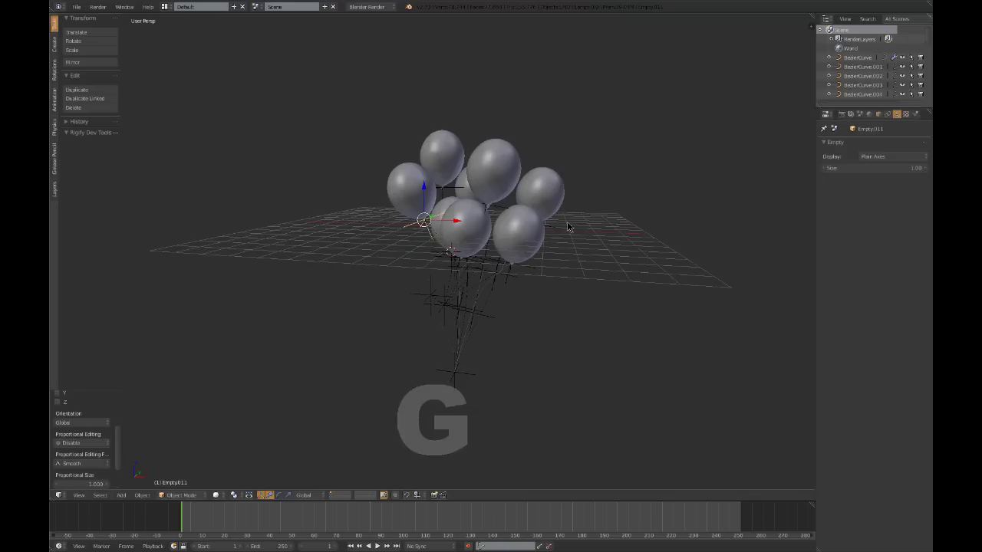
# Select the balloon meshes, add a new material named Balloon to them, and deselect everything.
pyautogui.rightClick(562, 201)
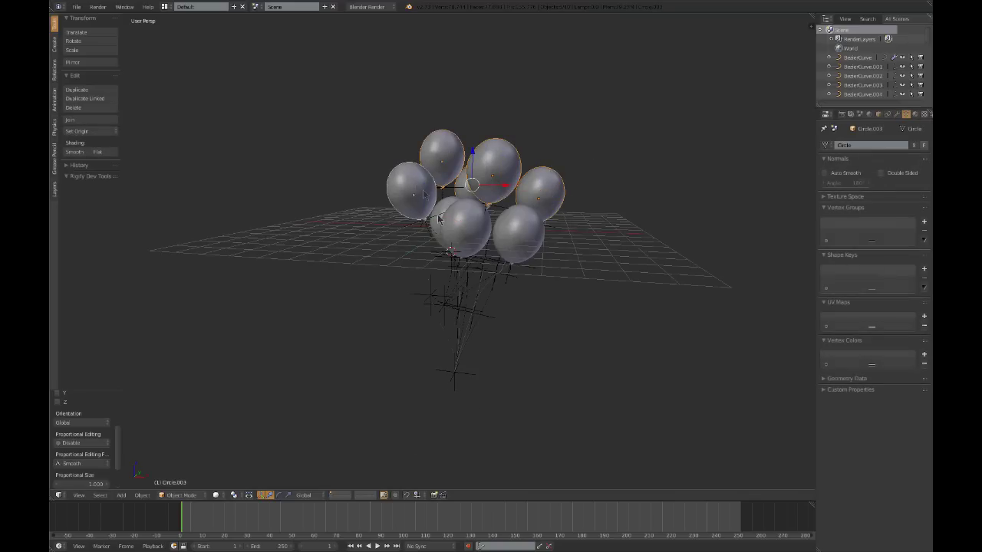
pyautogui.moveTo(565, 219); pyautogui.dragTo(621, 172, button='middle')
pyautogui.click(915, 114)
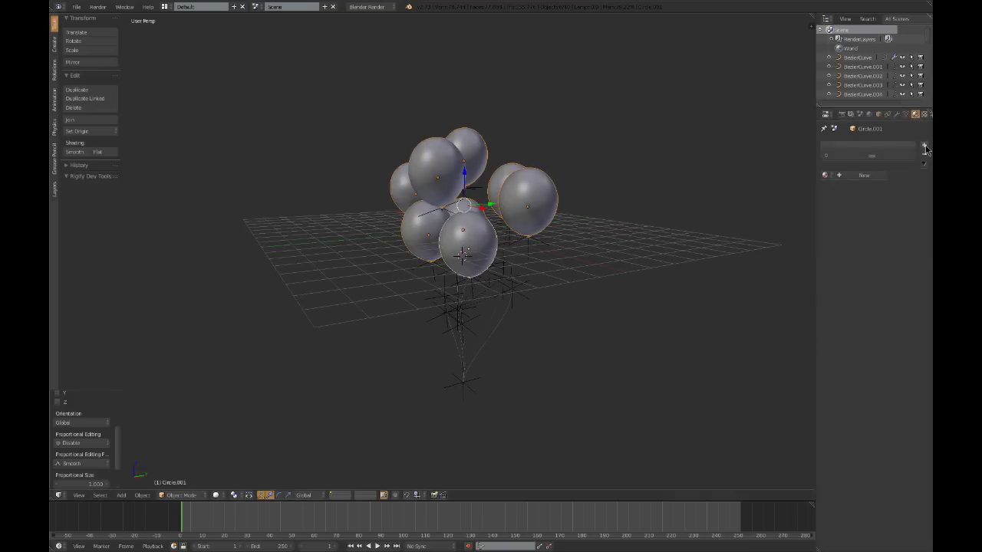
pyautogui.click(925, 147)
pyautogui.click(847, 175)
pyautogui.click(844, 175)
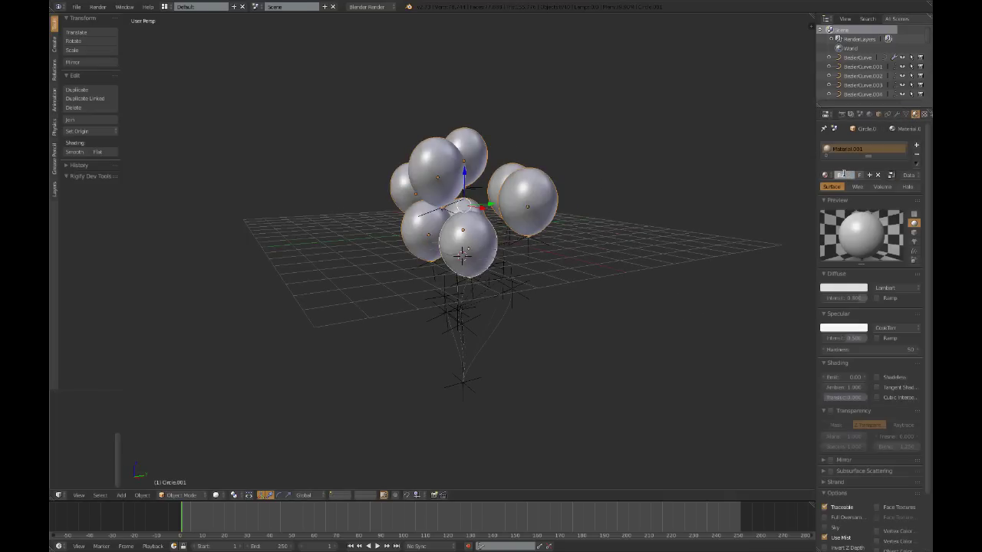
pyautogui.write('Balloon')
pyautogui.moveTo(659, 184); pyautogui.dragTo(579, 182, button='middle')
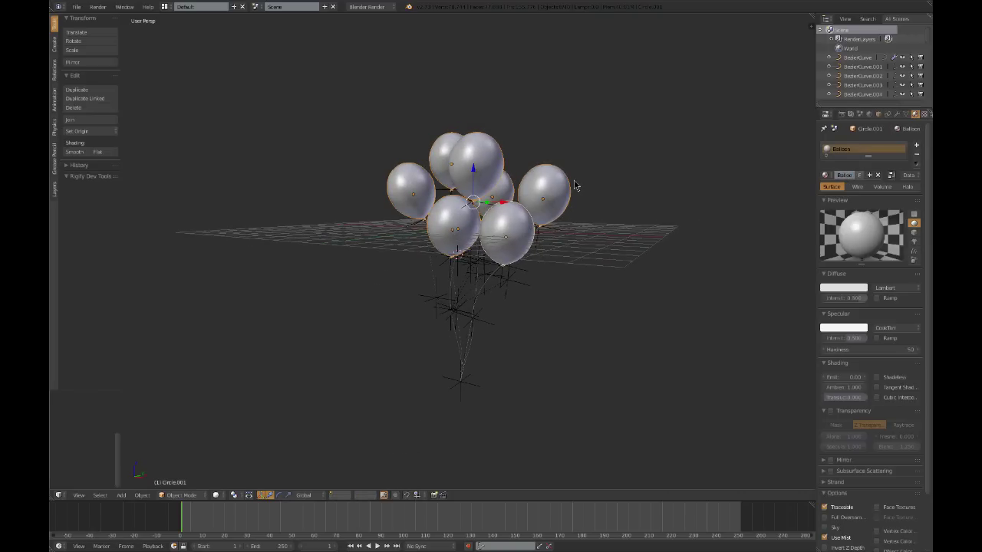
pyautogui.press('a')
pyautogui.moveTo(576, 186); pyautogui.dragTo(535, 191, button='middle')
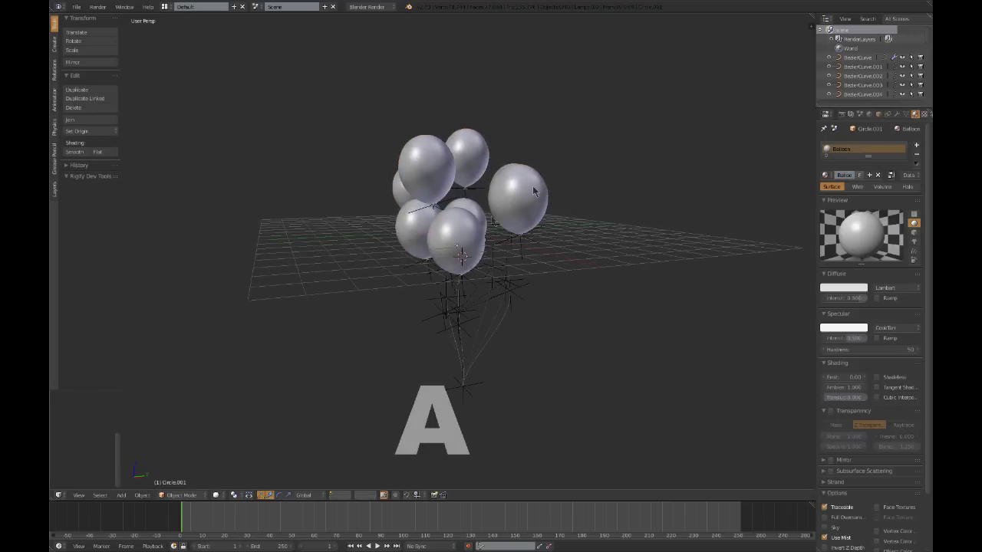
# Enlarge the timeline area below the 3D view and turn it into a Node Editor.
pyautogui.moveTo(71, 500); pyautogui.dragTo(70, 370)
pyautogui.click(61, 545)
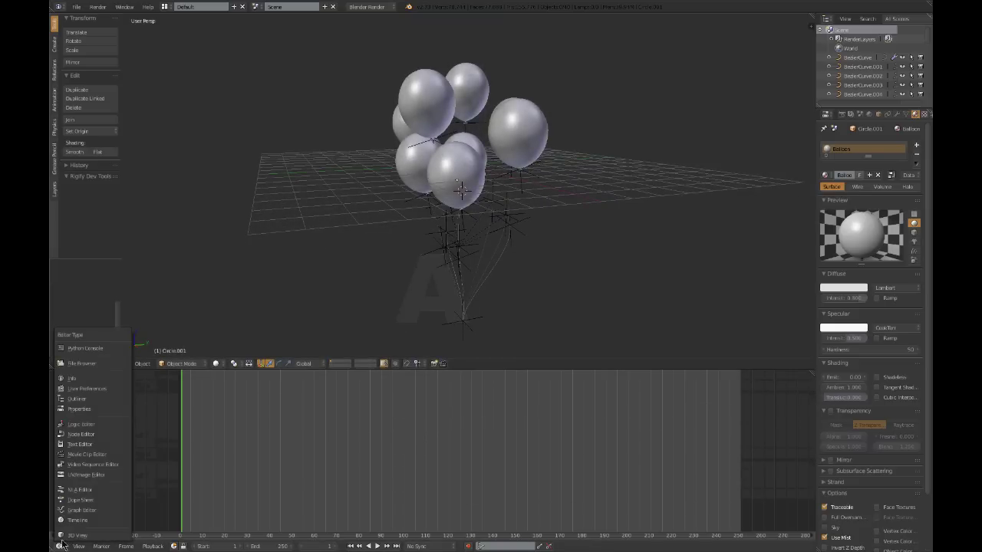
pyautogui.click(84, 434)
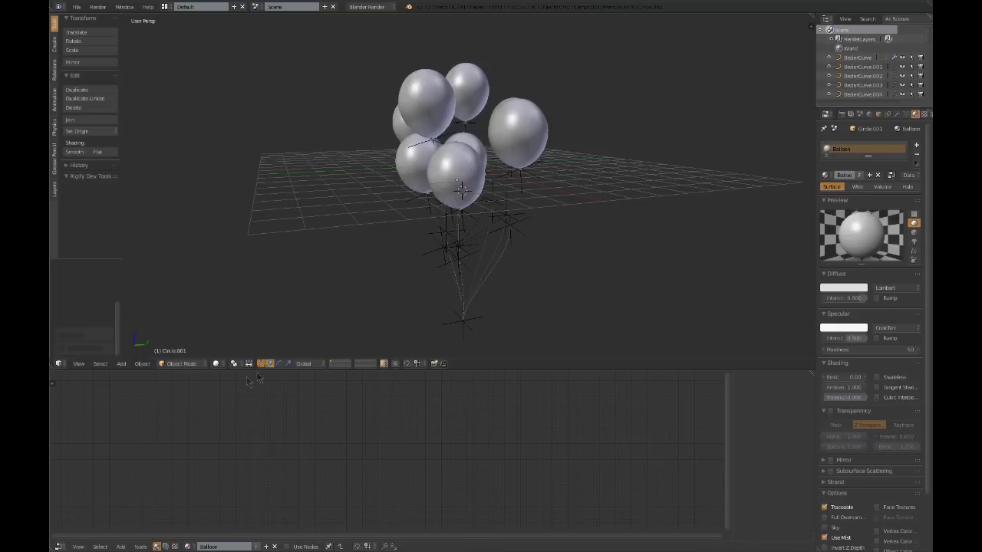
pyautogui.moveTo(265, 369); pyautogui.dragTo(264, 317)
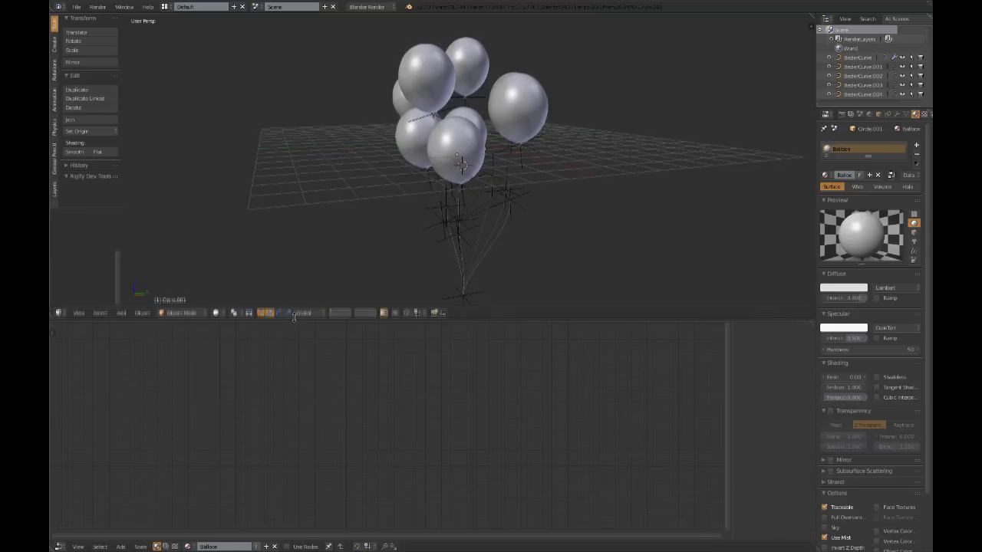
# Switch the render engine to Cycles Render and adjust its render settings.
pyautogui.click(375, 40)
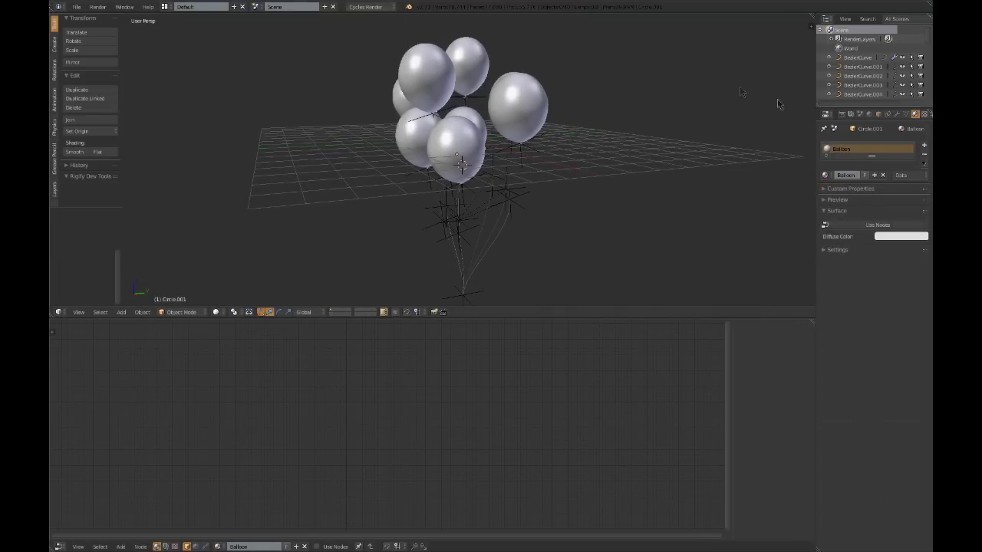
pyautogui.click(842, 114)
pyautogui.click(892, 195)
pyautogui.click(894, 173)
# Enable nodes for the Balloon material, and hide the 3D view's tool shelf and the Node Editor's properties region.
pyautogui.click(915, 114)
pyautogui.click(876, 229)
pyautogui.scroll(3, 309, 436)
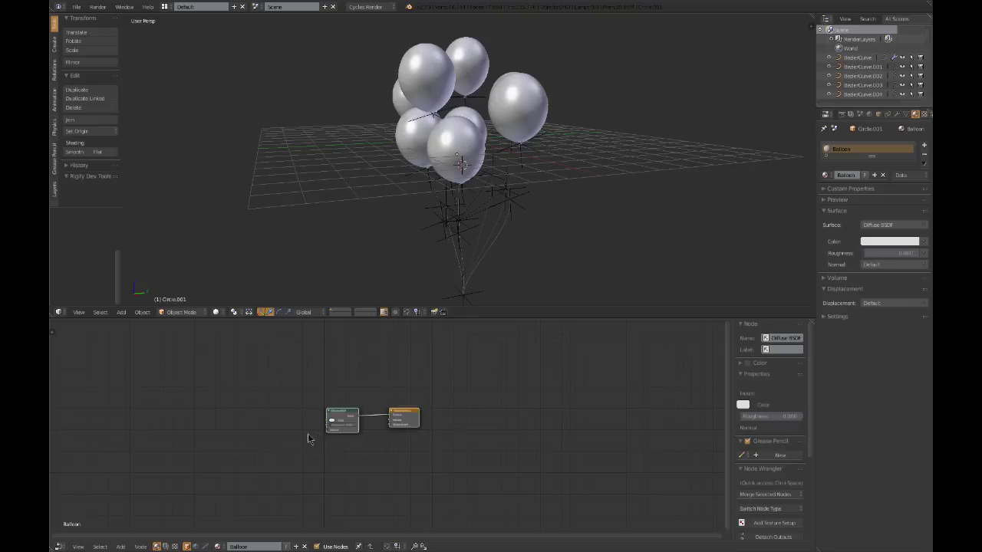
pyautogui.press('t')
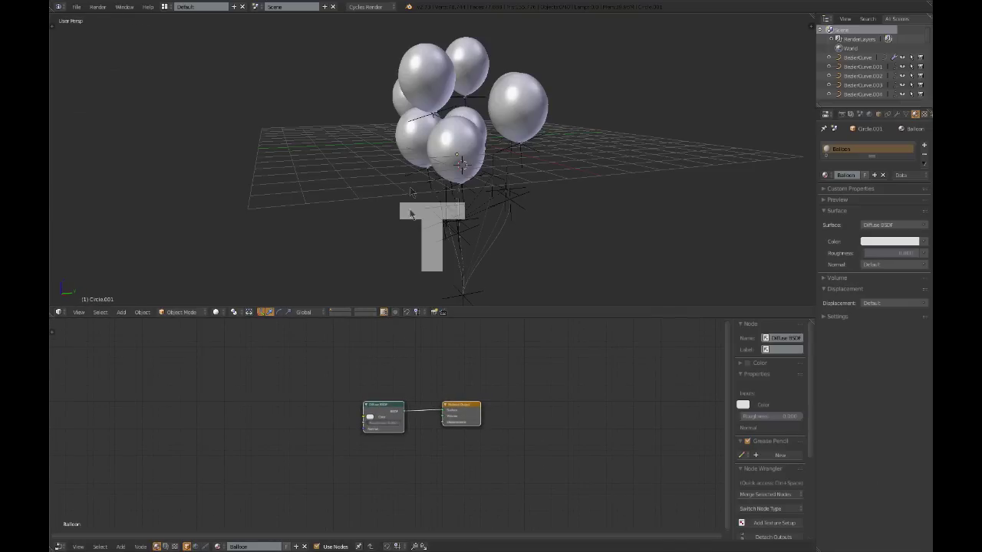
pyautogui.press('n')
pyautogui.scroll(2, 483, 368)
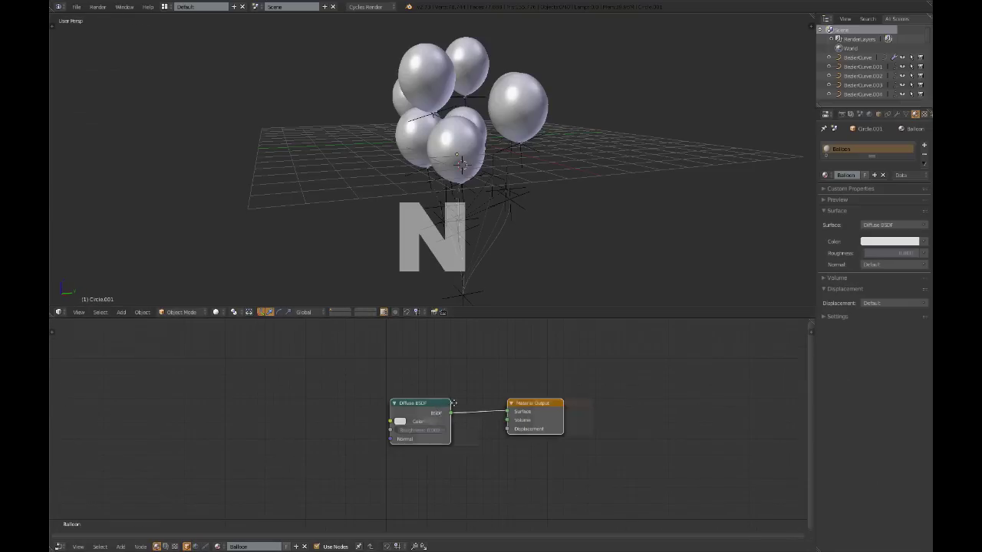
# Display the balloon bunch in the 3D view with Rendered shading.
pyautogui.moveTo(483, 214); pyautogui.dragTo(565, 197, button='middle')
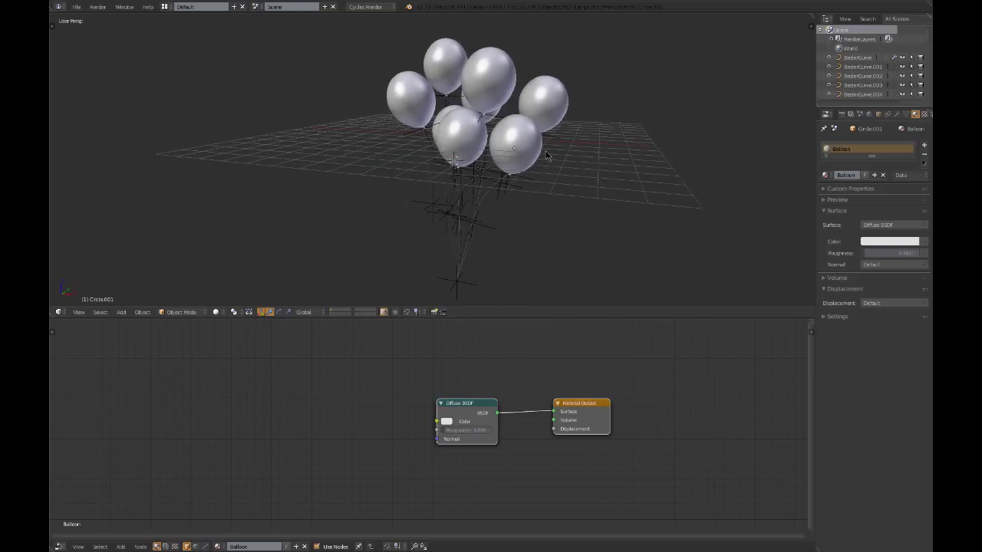
pyautogui.hotkey('shift', 'a')
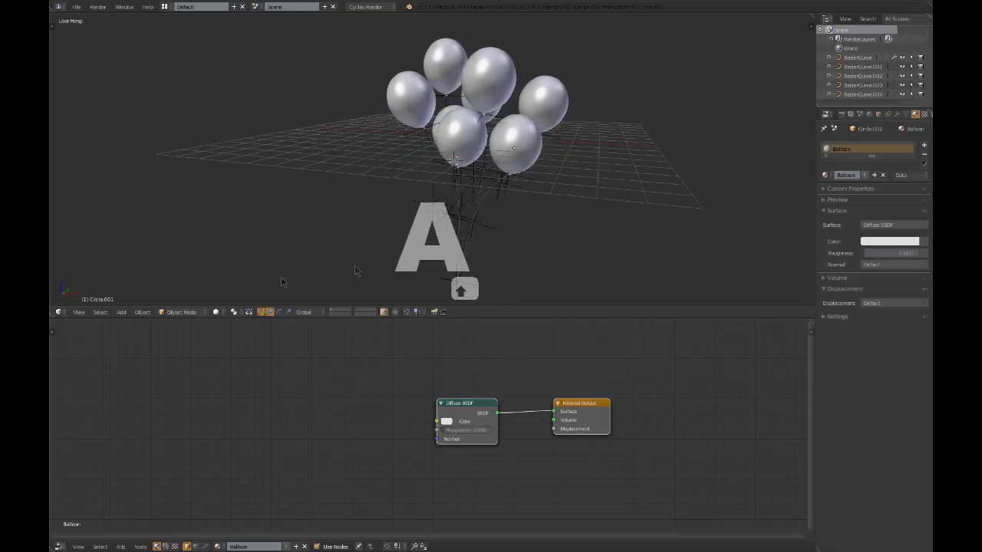
pyautogui.click(215, 312)
pyautogui.click(255, 247)
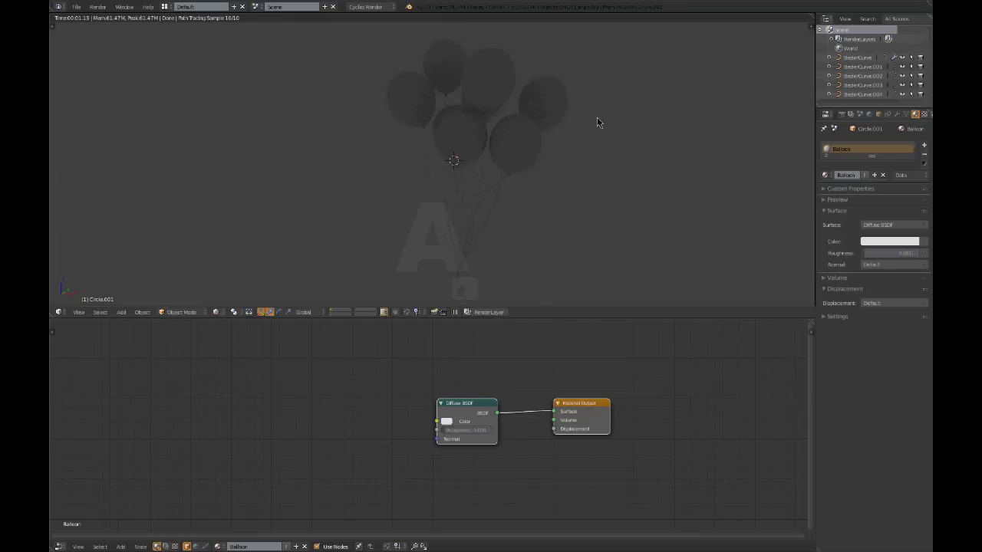
# Enable nodes for the World surface and assign an Environment Texture to its background colour.
pyautogui.keyDown('shift'); pyautogui.moveTo(597, 123); pyautogui.dragTo(573, 132, button='middle'); pyautogui.keyUp('shift')
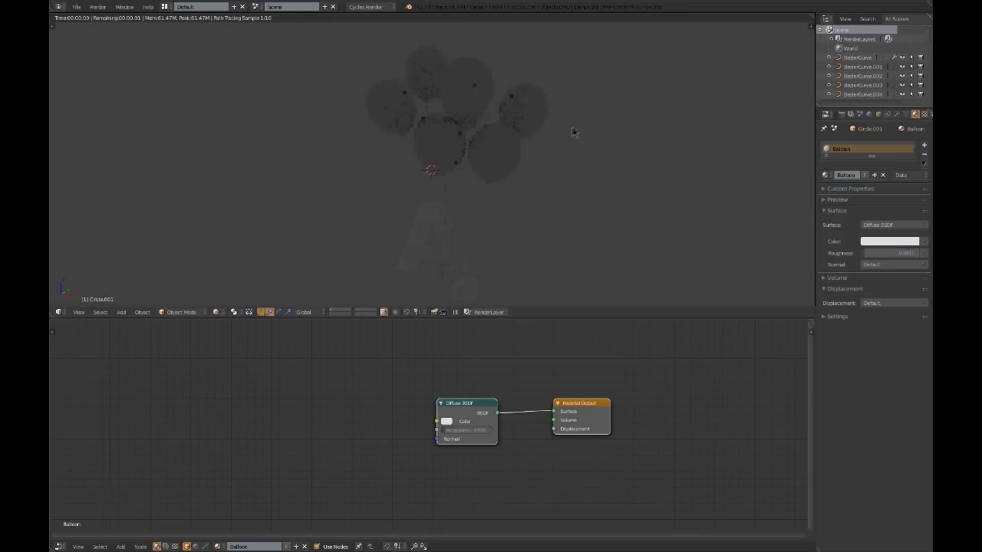
pyautogui.click(869, 115)
pyautogui.click(902, 198)
pyautogui.click(924, 214)
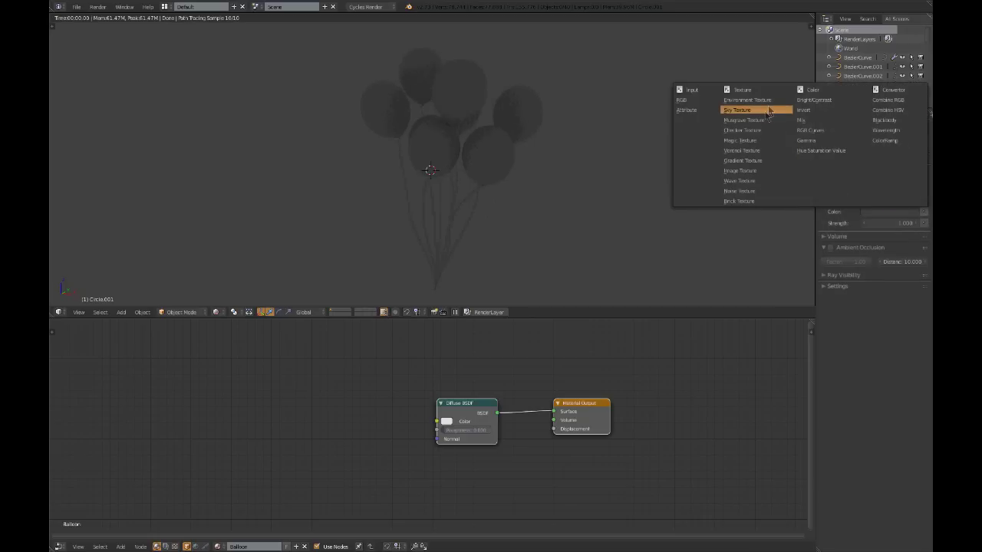
pyautogui.click(776, 101)
pyautogui.click(901, 225)
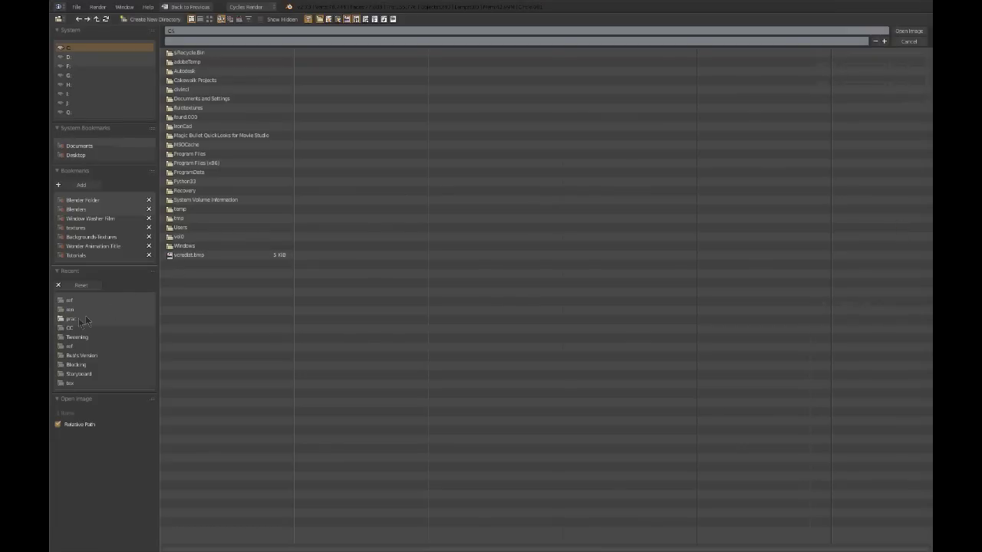
pyautogui.click(71, 328)
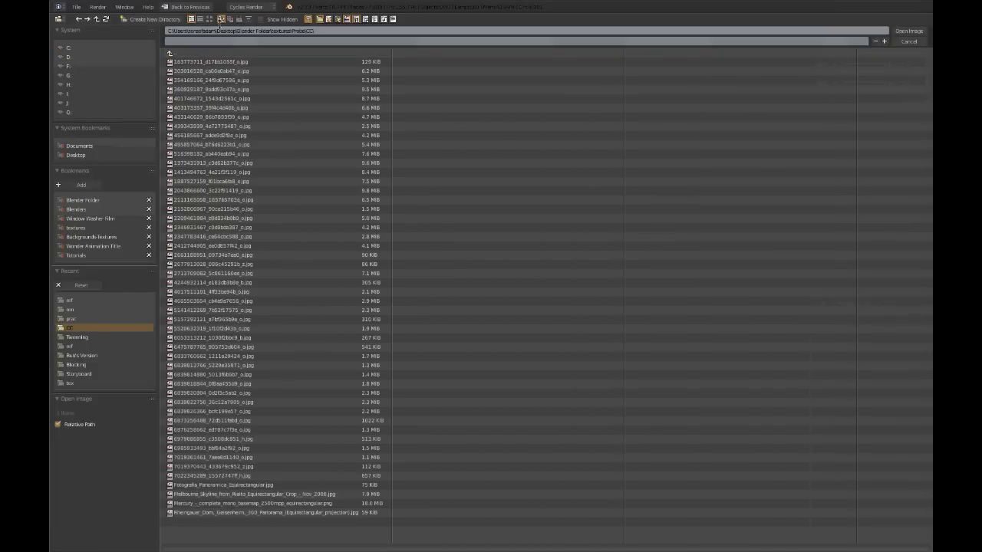
pyautogui.click(209, 19)
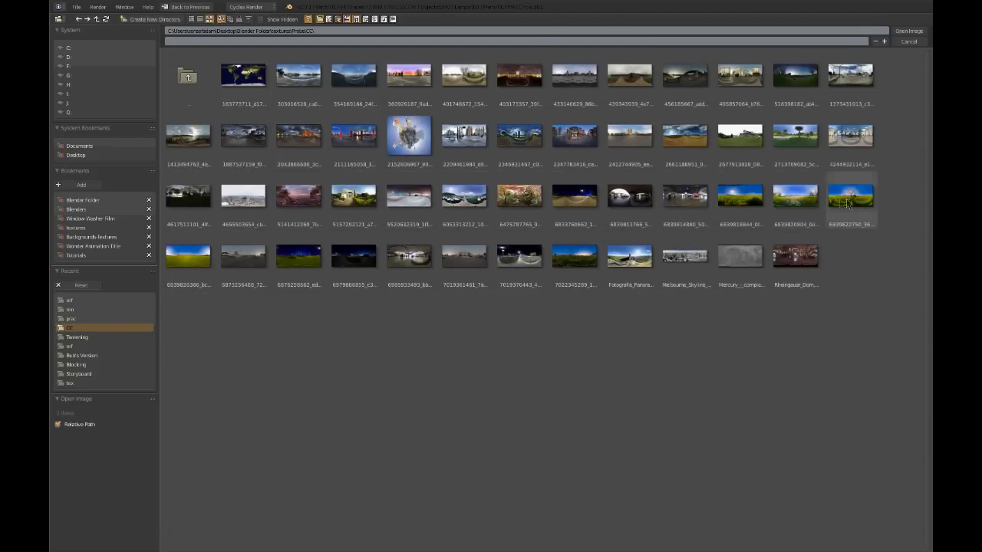
pyautogui.doubleClick(806, 135)
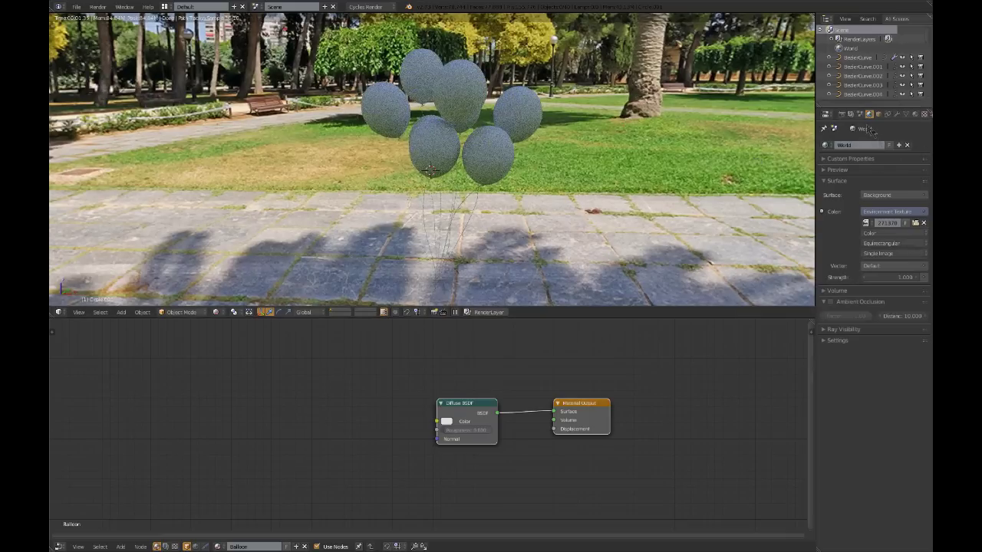
# Make the render film transparent to hide the environment background, and return to the Balloon material's settings.
pyautogui.click(843, 114)
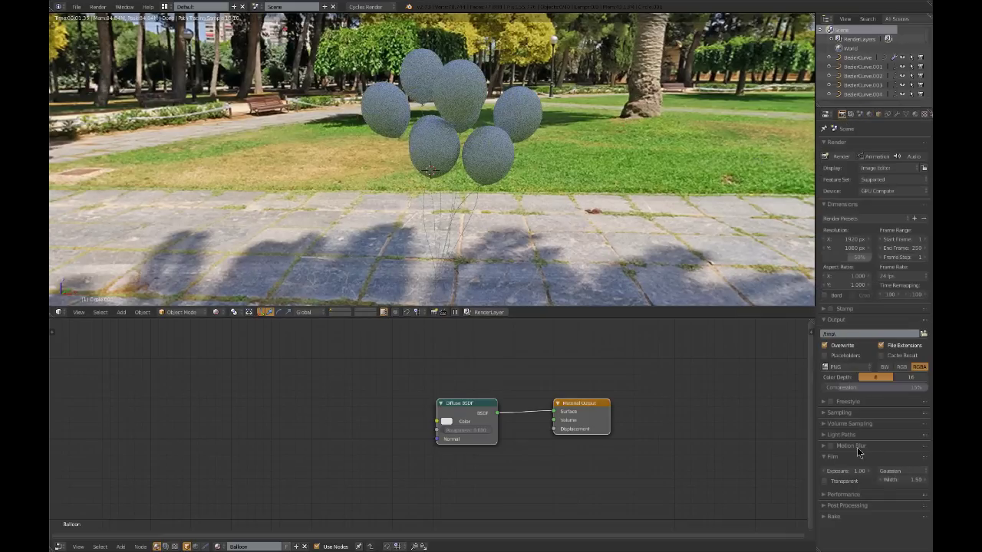
pyautogui.click(825, 481)
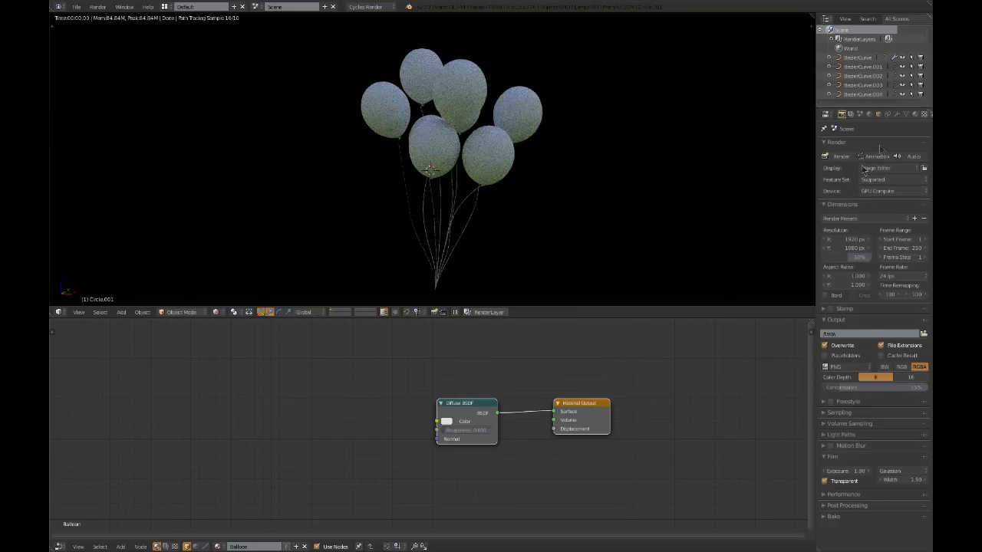
pyautogui.click(916, 114)
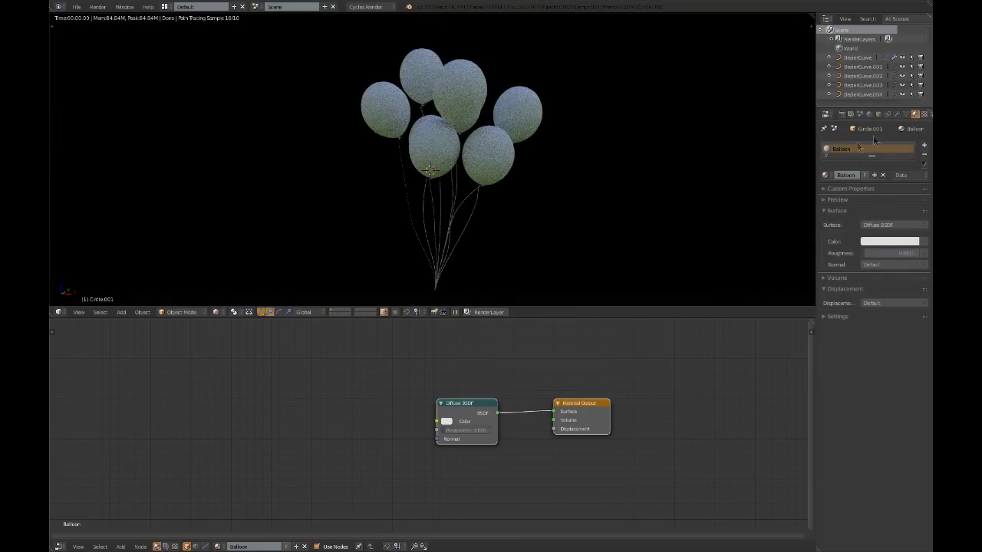
# Add a mesh plane, scale it up into a large ground surface and move it down beneath the balloons.
pyautogui.hotkey('shift', 'a')
pyautogui.moveTo(427, 154)
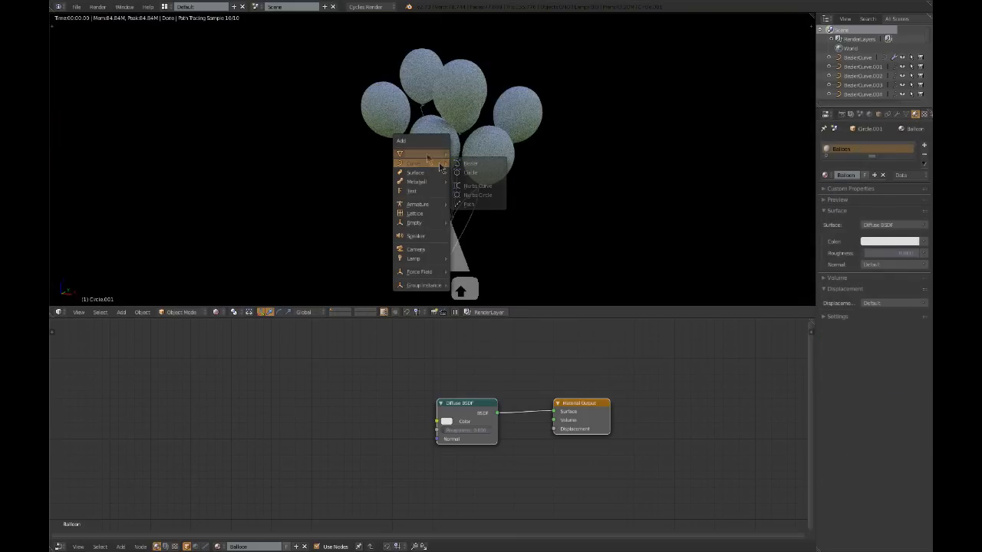
pyautogui.click(465, 156)
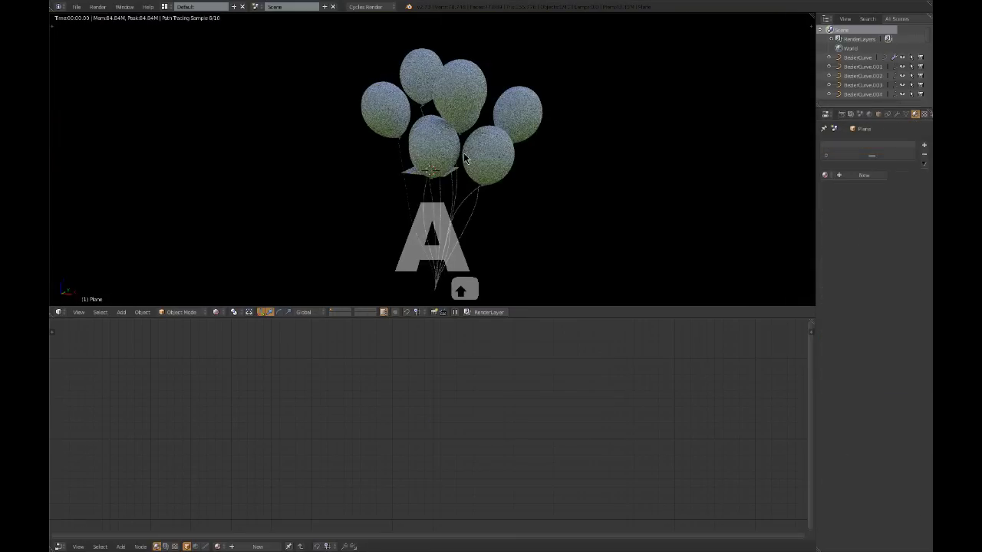
pyautogui.press('s')
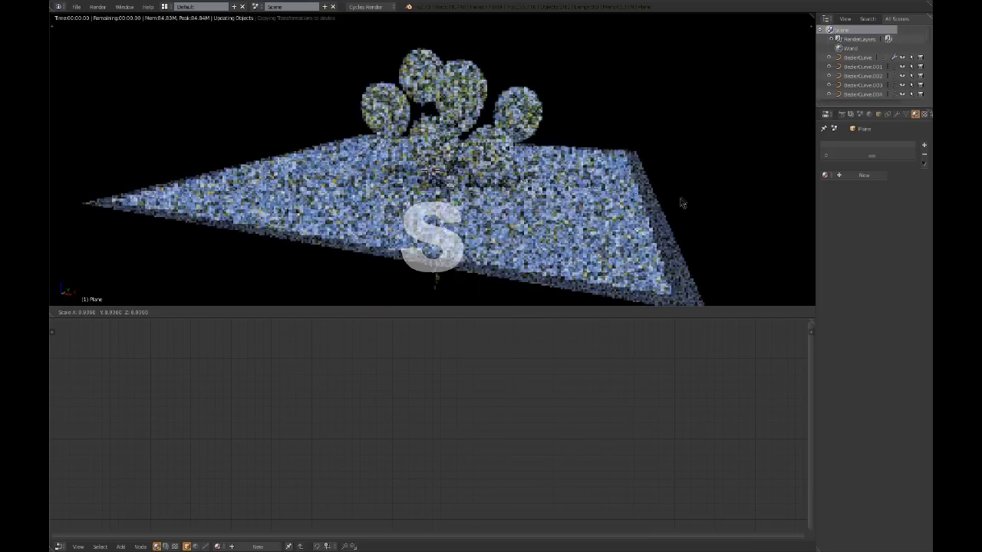
pyautogui.press('g')
pyautogui.press('s')
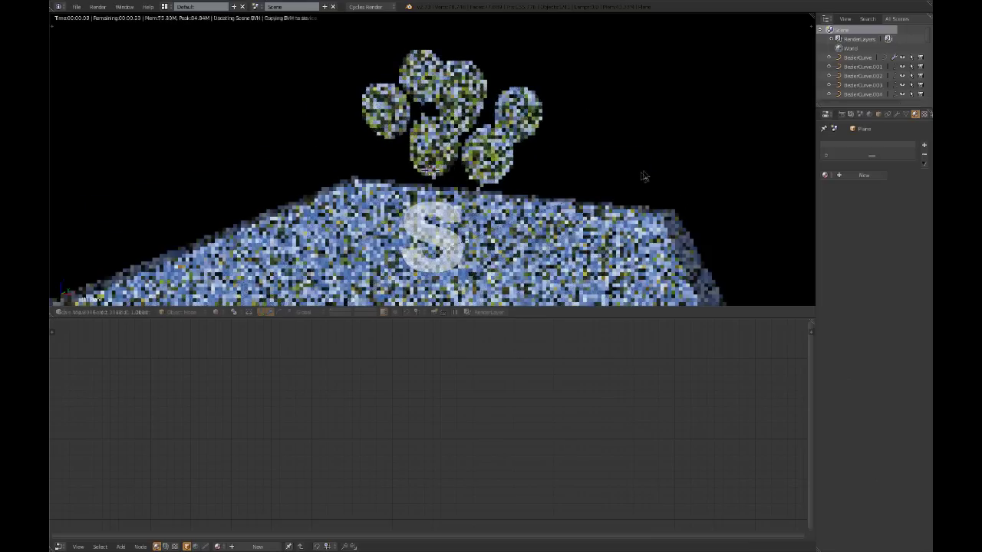
pyautogui.click(465, 159)
# Add a Sun lamp to the scene and set its emission strength to 3.
pyautogui.press('a')
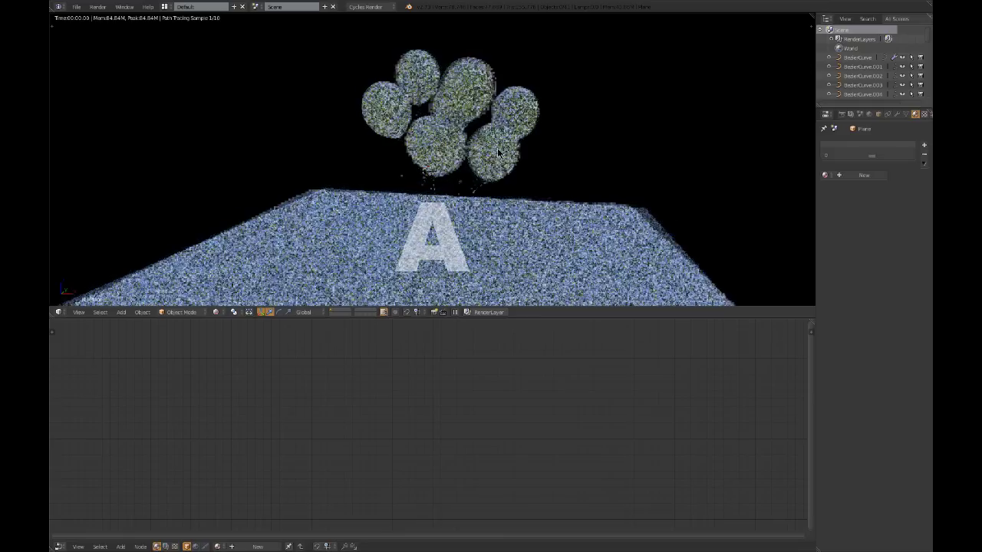
pyautogui.hotkey('shift', 'a')
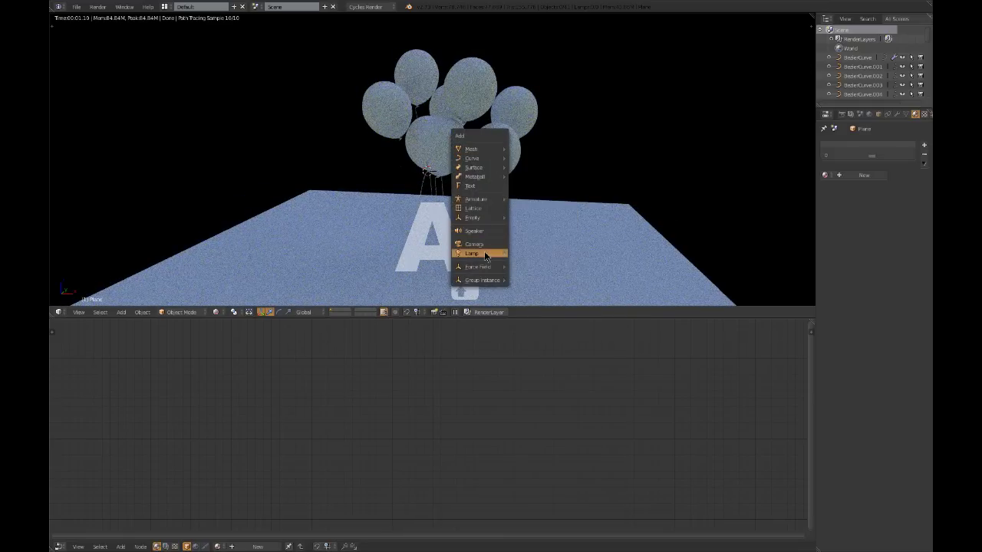
pyautogui.moveTo(485, 254)
pyautogui.click(528, 264)
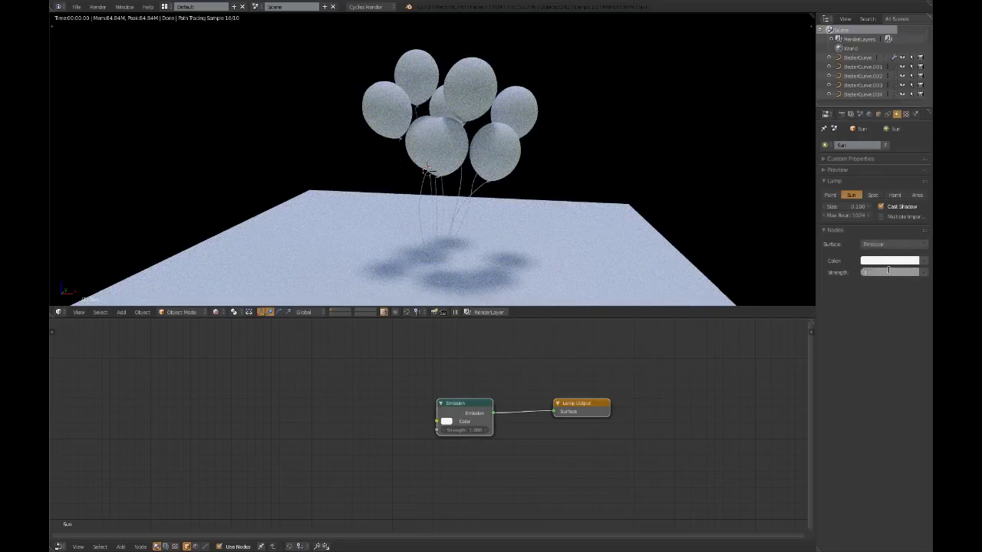
pyautogui.write('3')
pyautogui.press('Return')
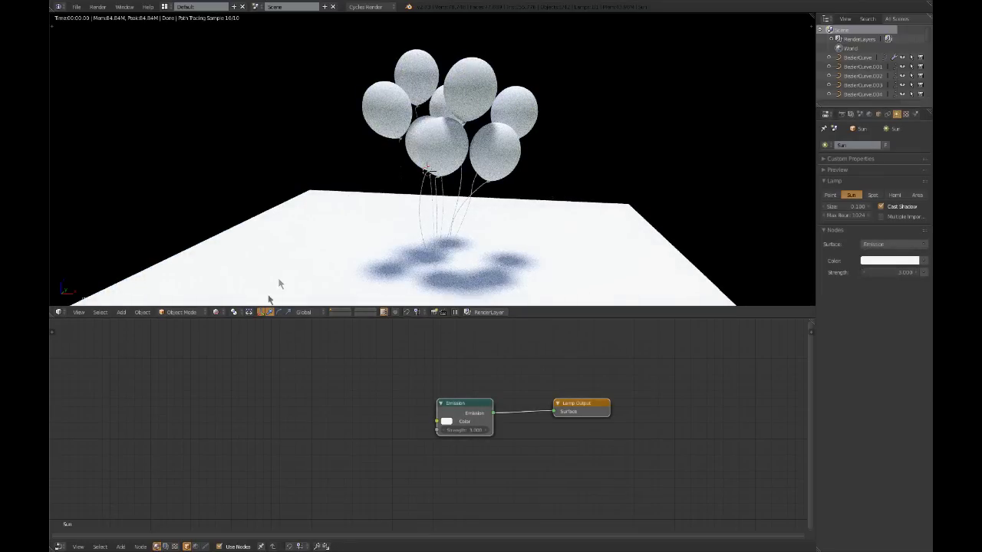
# Switch the 3D view to Solid shading, place the Sun beside the balloon bunch and angle it down toward the balloons.
pyautogui.click(216, 312)
pyautogui.click(240, 281)
pyautogui.moveTo(377, 248); pyautogui.dragTo(538, 228, button='middle')
pyautogui.click(665, 176)
pyautogui.press('r')
pyautogui.click(680, 299)
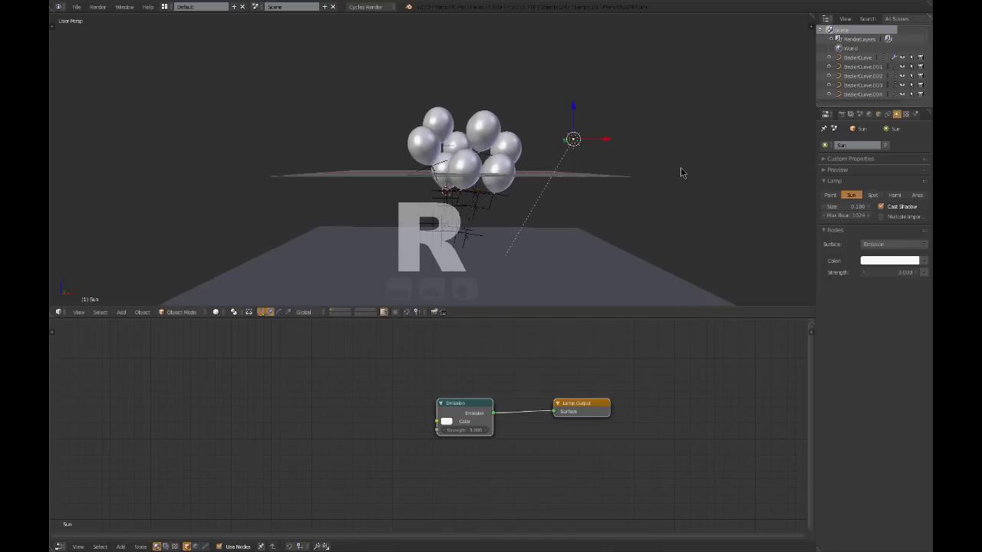
# In the top view, rotate the Sun's direction and move the lamp toward the front of the balloon bunch.
pyautogui.press('KP_7')
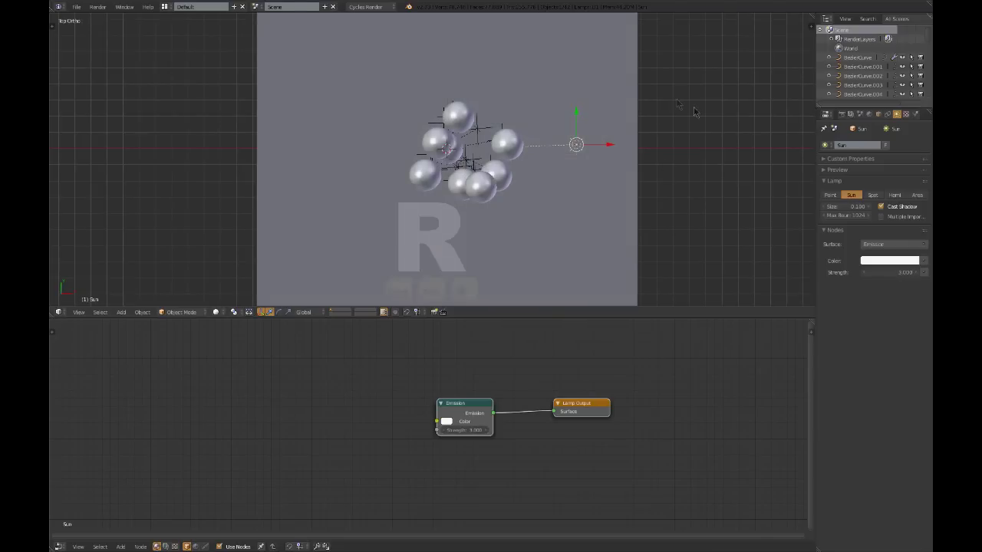
pyautogui.press('r')
pyautogui.click(668, 241)
pyautogui.press('g')
pyautogui.click(638, 224)
# Rotate the Sun from a side angle to refine its tilt, and display the scene with Rendered shading.
pyautogui.moveTo(638, 224); pyautogui.dragTo(690, 115, button='middle')
pyautogui.press('r')
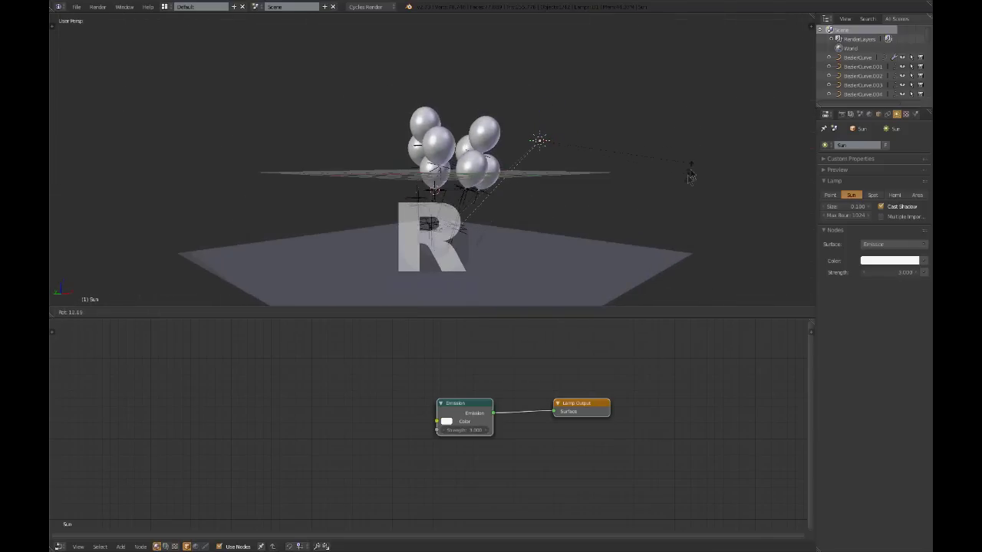
pyautogui.moveTo(679, 193); pyautogui.dragTo(479, 136, button='middle')
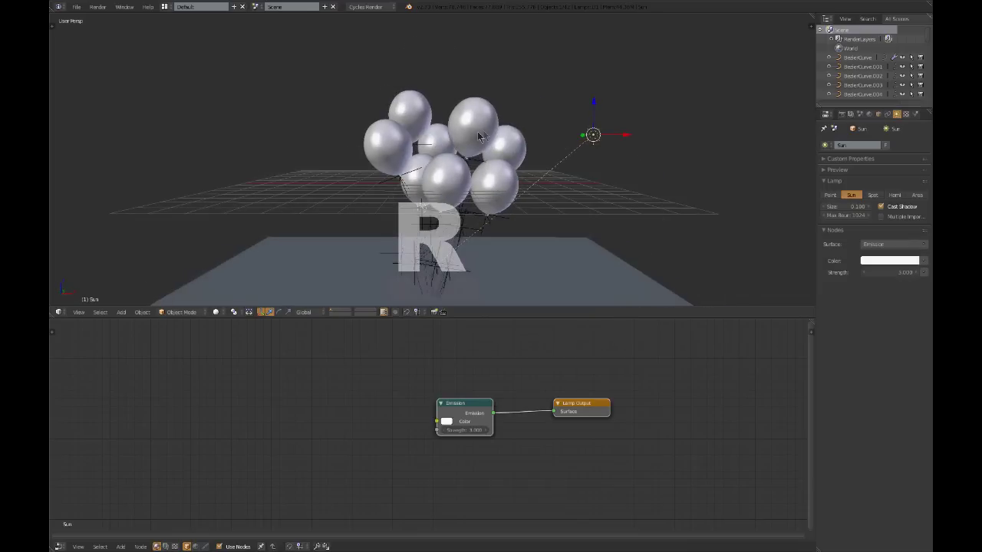
pyautogui.hotkey('shift', 'z')
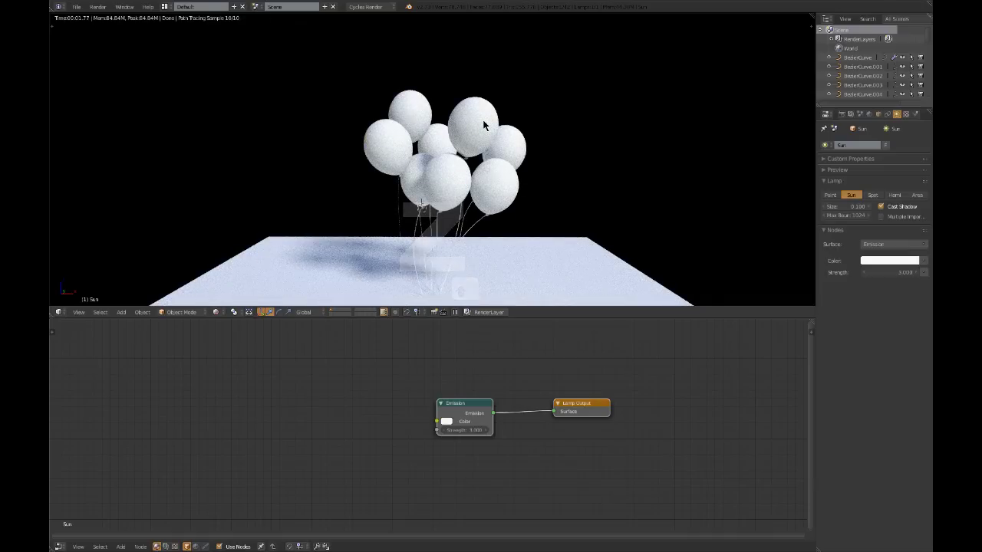
# Select a balloon and move its Diffuse BSDF node far away from the Material Output to make room for more nodes.
pyautogui.rightClick(479, 116)
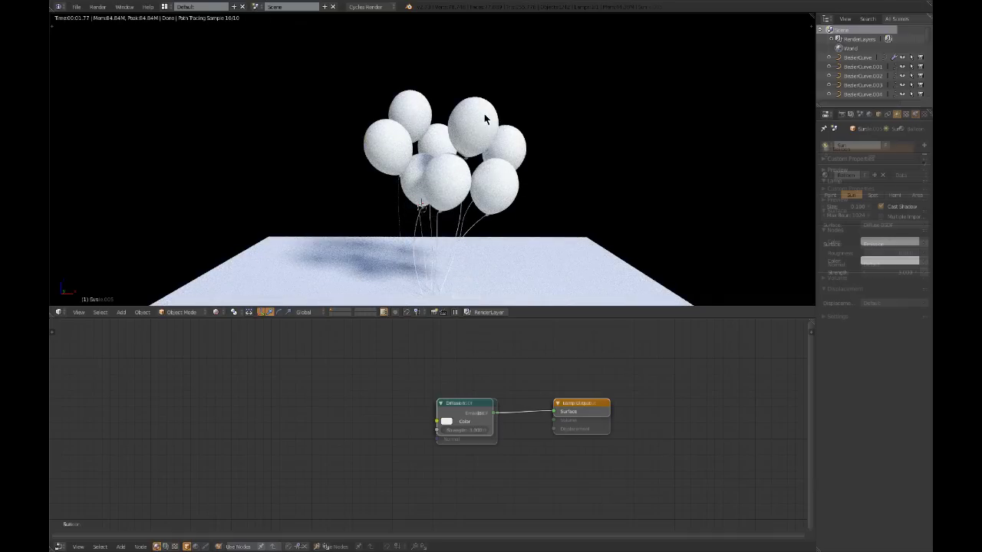
pyautogui.scroll(2, 467, 414)
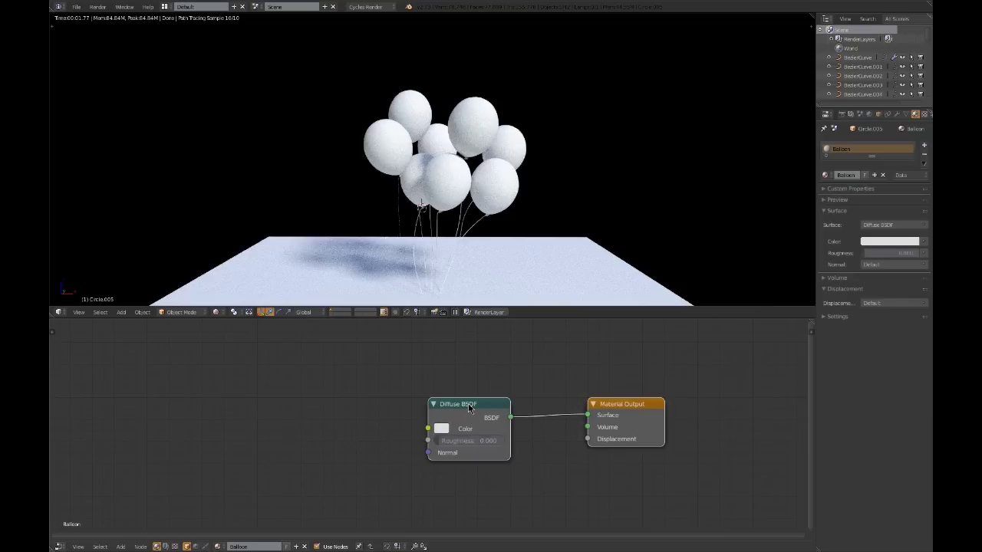
pyautogui.moveTo(513, 387); pyautogui.dragTo(574, 390, button='middle')
pyautogui.scroll(-1, 574, 390)
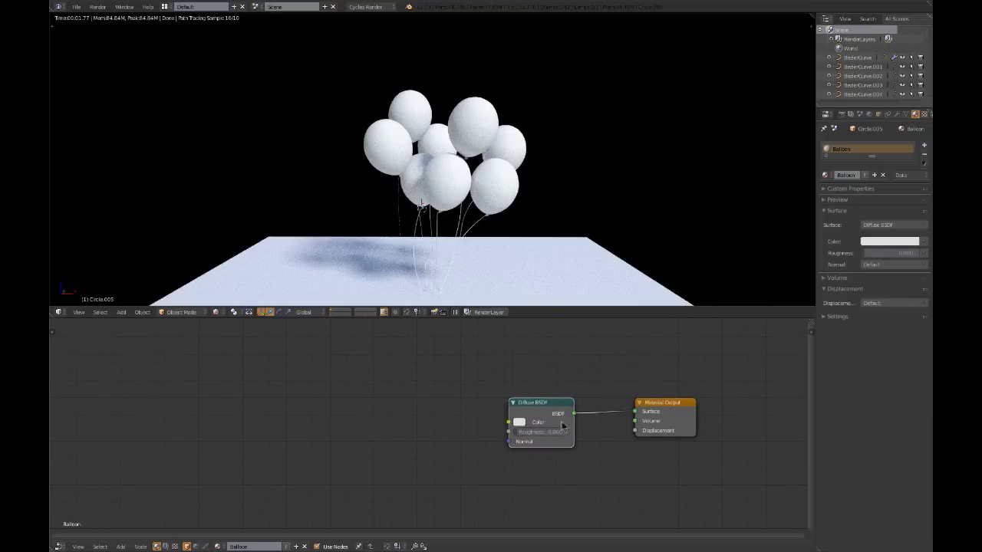
pyautogui.press('g')
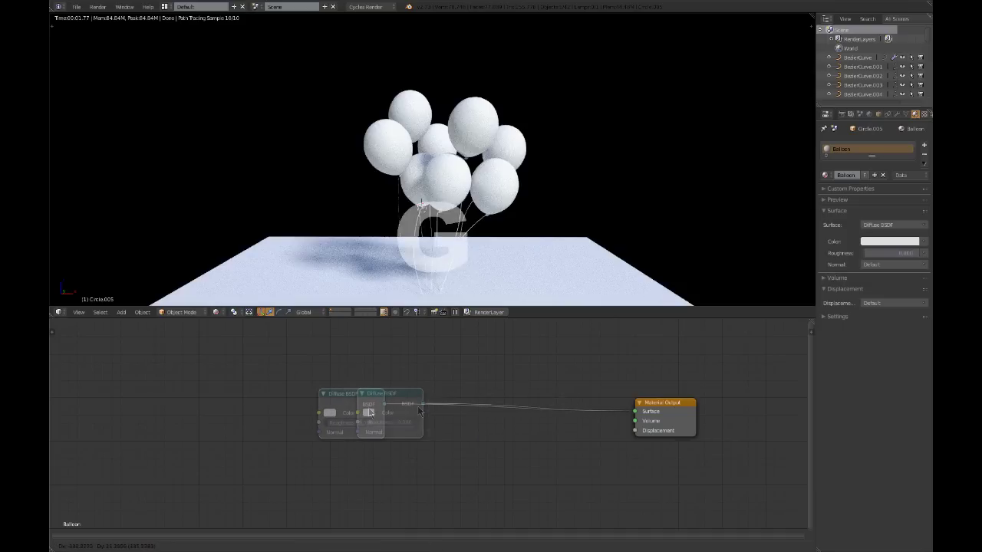
pyautogui.click(265, 411)
pyautogui.moveTo(306, 405); pyautogui.dragTo(382, 394, button='middle')
# Add a Transparent BSDF shader node and place it directly below the Diffuse BSDF.
pyautogui.hotkey('shift', 'a')
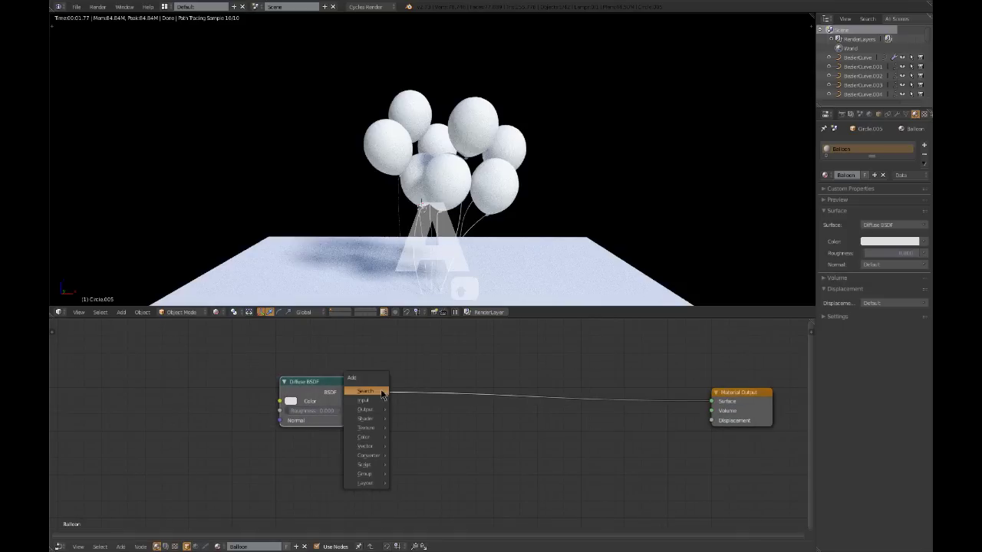
pyautogui.moveTo(364, 420)
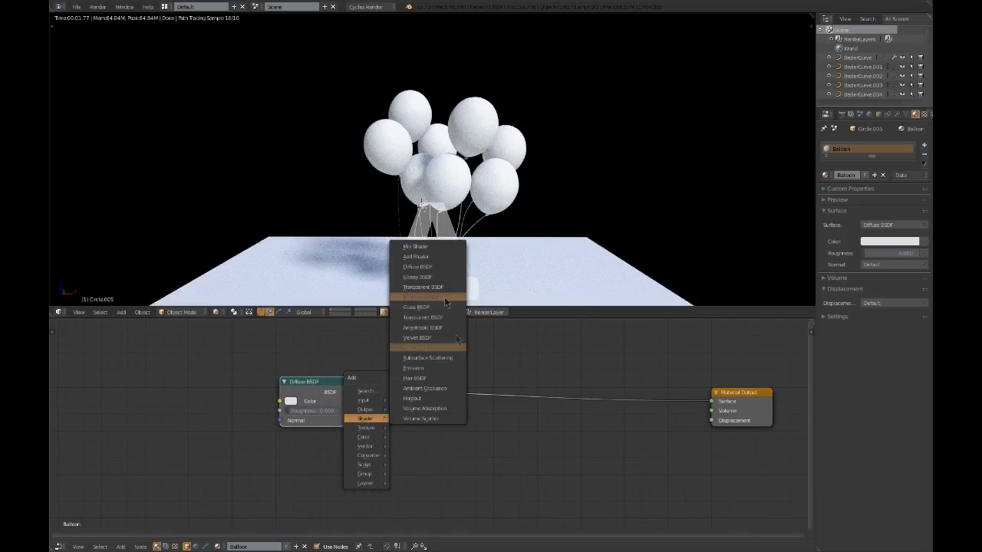
pyautogui.click(423, 287)
pyautogui.moveTo(355, 348); pyautogui.dragTo(285, 439)
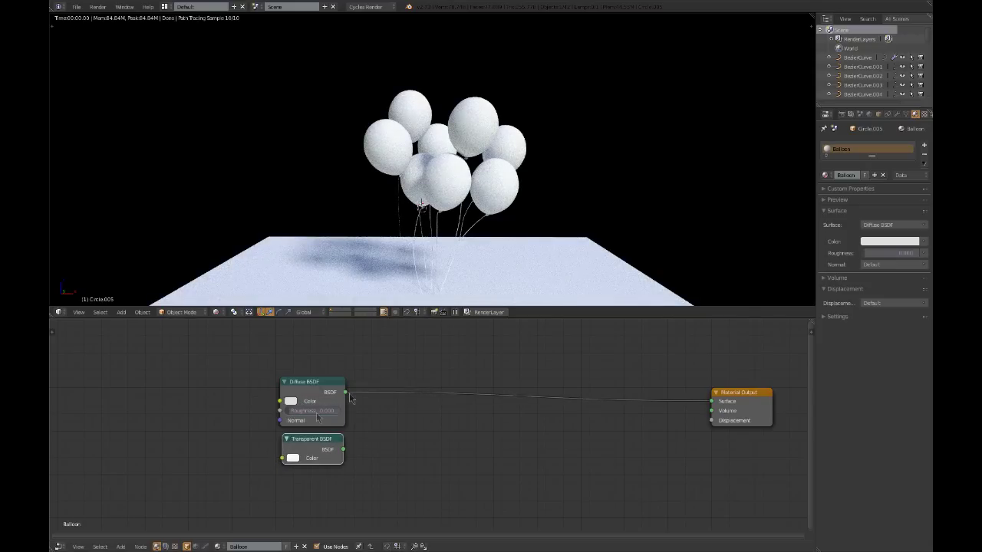
# Search the add-ons in the user preferences for "nod" to check the Node Wrangler add-on, and close the preferences.
pyautogui.hotkey('ctrl', 'alt', 'u')
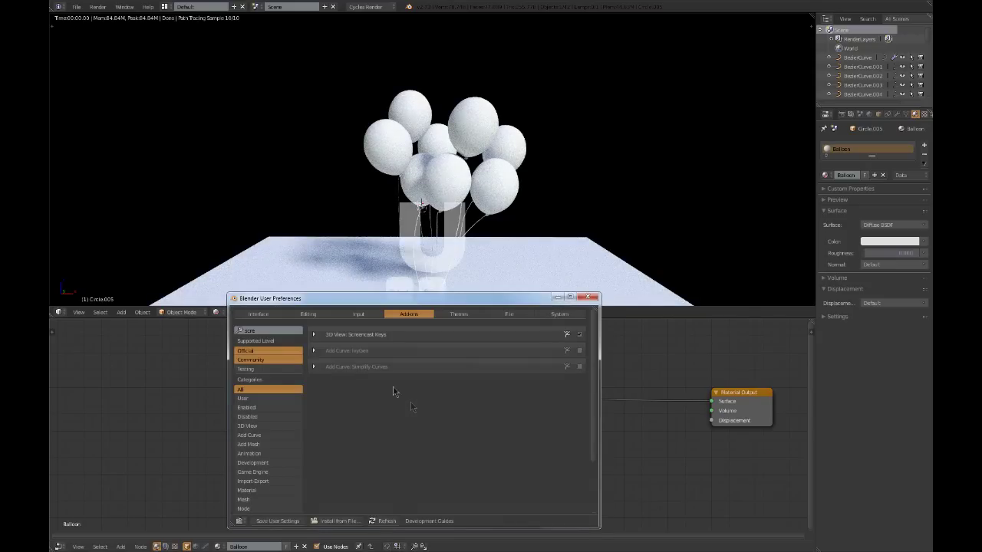
pyautogui.write('nod')
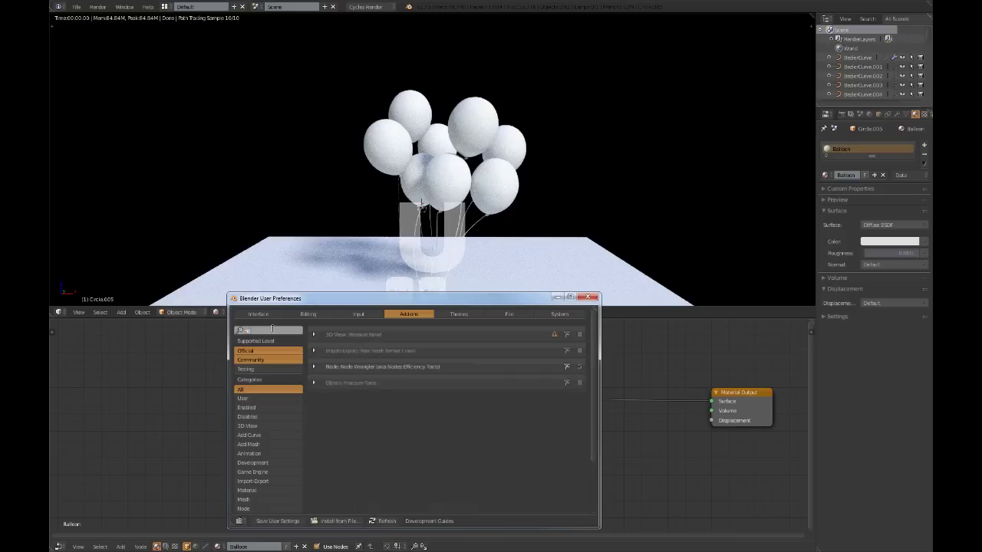
pyautogui.click(588, 298)
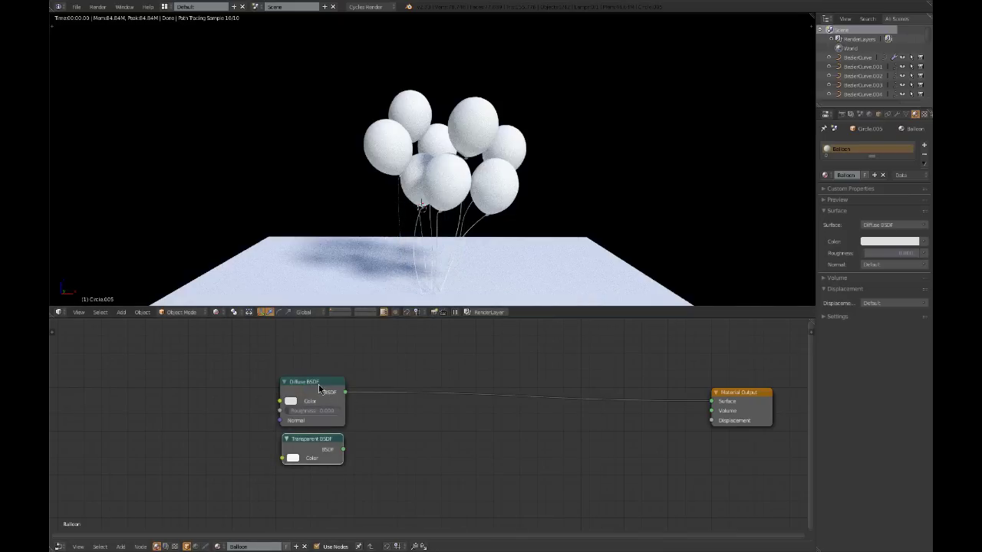
# Combine the Diffuse and Transparent BSDFs through a Mix Shader using Node Wrangler, and place the mix node beside them.
pyautogui.keyDown('ctrl'); pyautogui.keyDown('shift'); pyautogui.moveTo(319, 398); pyautogui.dragTo(333, 453, button='right'); pyautogui.keyUp('shift'); pyautogui.keyUp('ctrl')
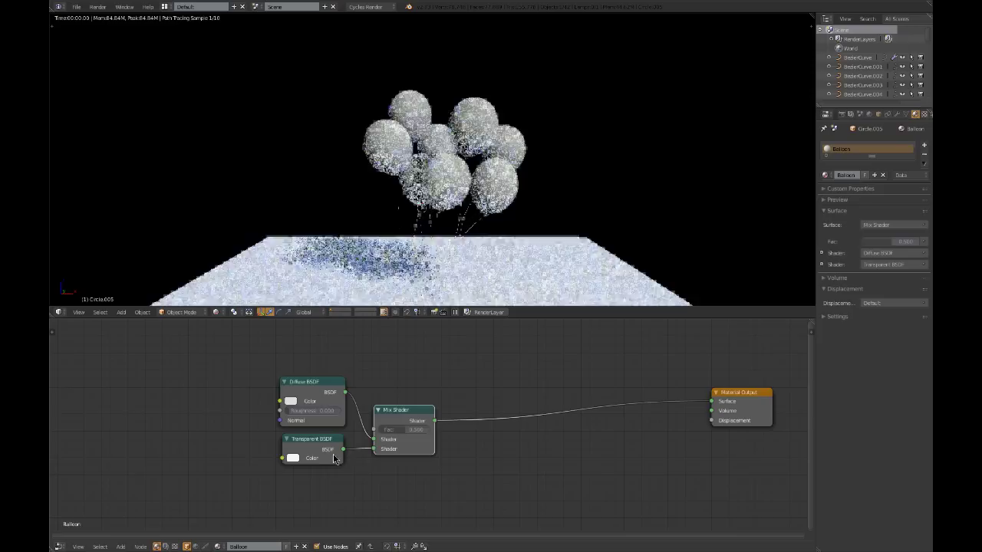
pyautogui.press('g')
pyautogui.click(436, 384)
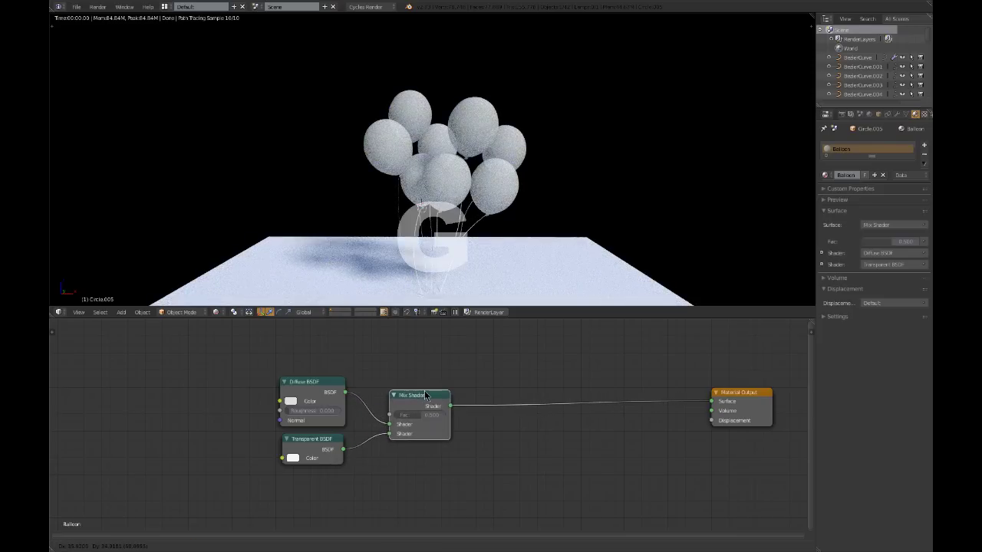
pyautogui.moveTo(454, 458); pyautogui.dragTo(478, 456, button='middle')
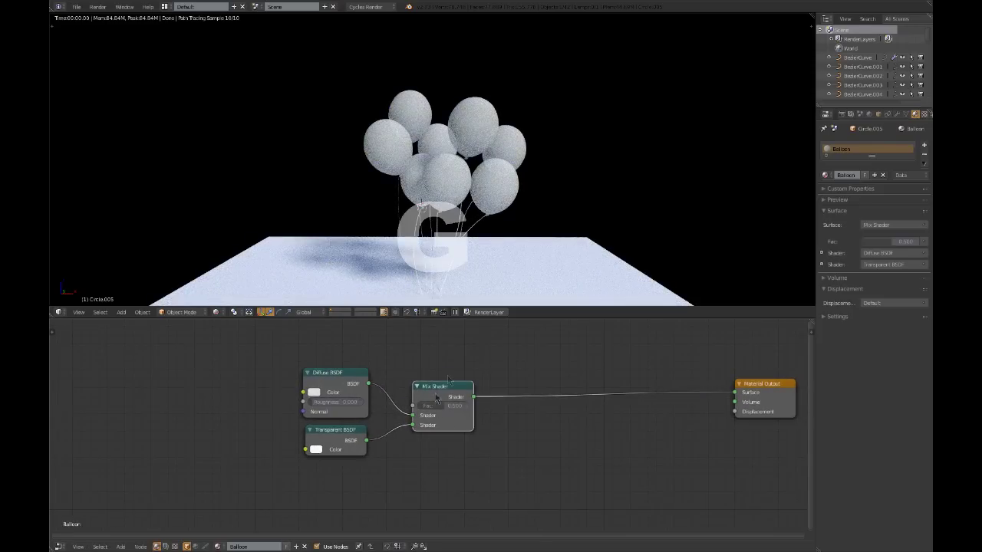
# Split off a narrow area beside the rendered view, make it a UV/Image Editor and open the reference photo InflatableBalloons.jpg.
pyautogui.moveTo(50, 313); pyautogui.dragTo(221, 303)
pyautogui.click(59, 312)
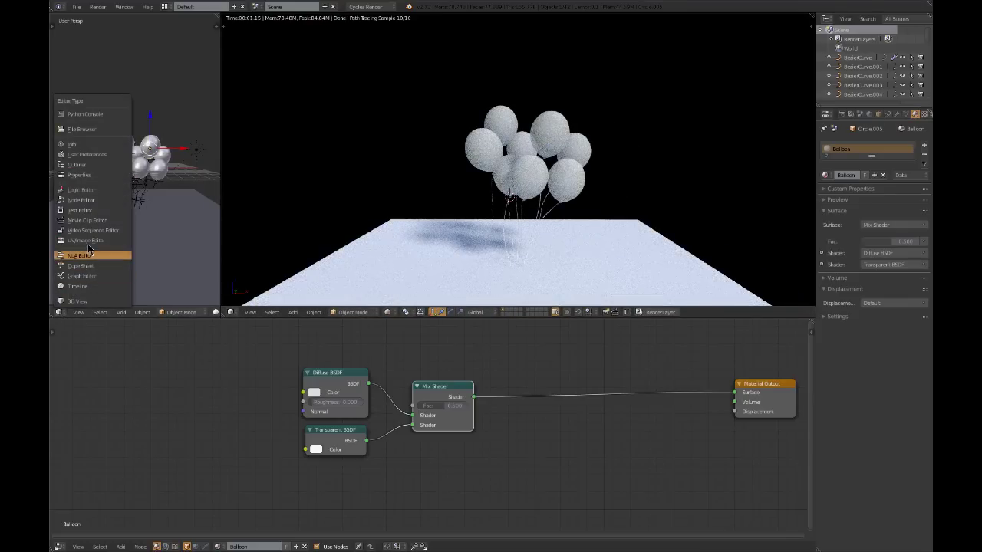
pyautogui.click(86, 240)
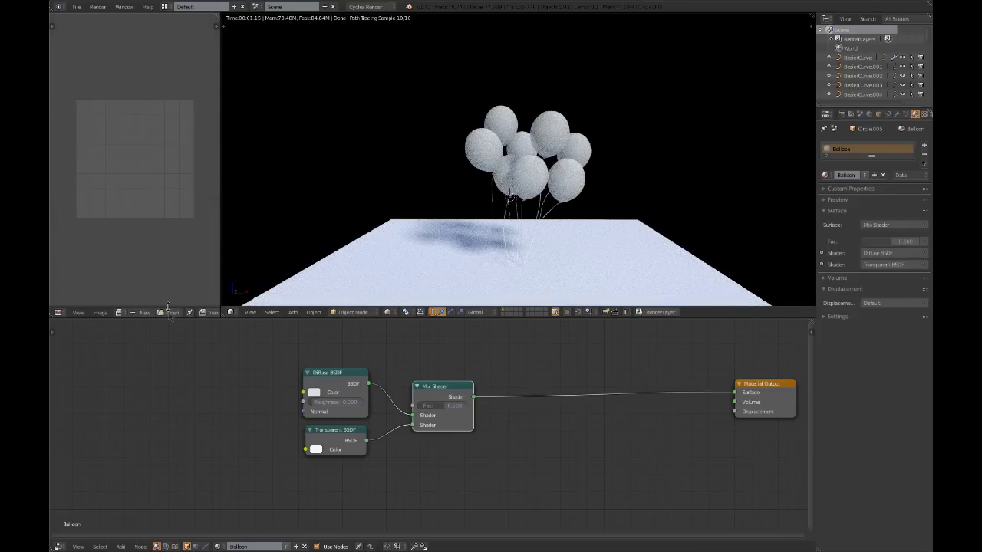
pyautogui.click(170, 312)
pyautogui.click(209, 18)
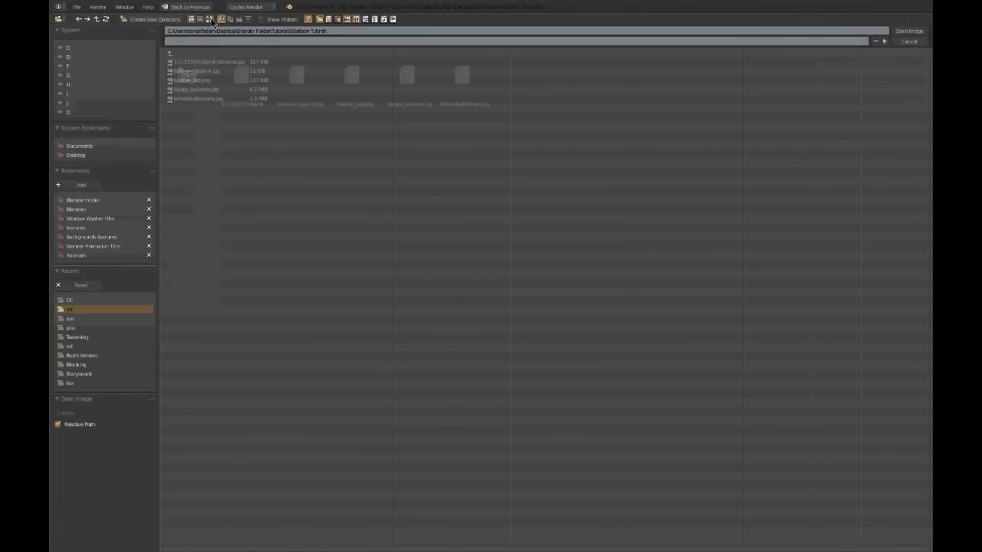
pyautogui.doubleClick(465, 85)
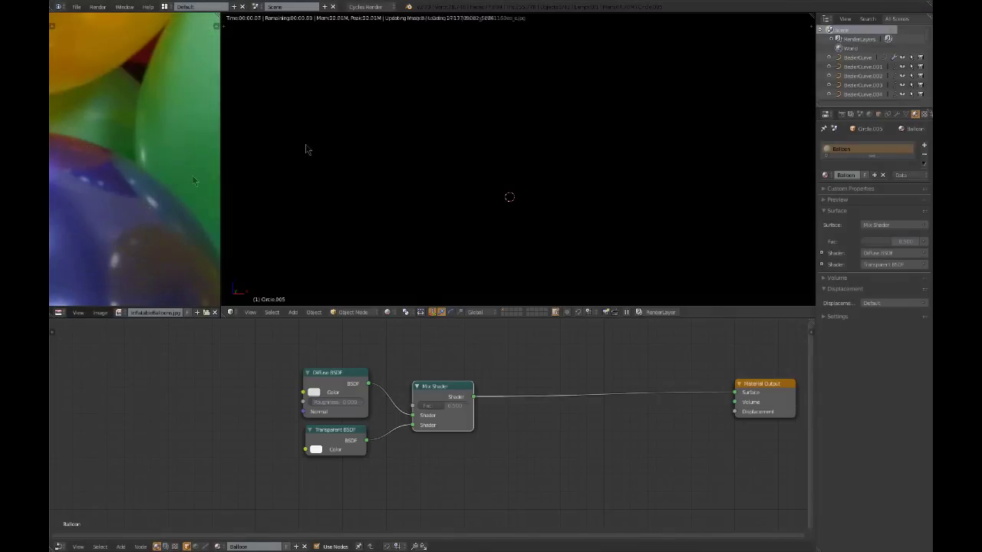
# Examine the translucency and highlights of the yellow-green balloon in the reference photo.
pyautogui.scroll(-2, 116, 156)
pyautogui.scroll(-3, 116, 159)
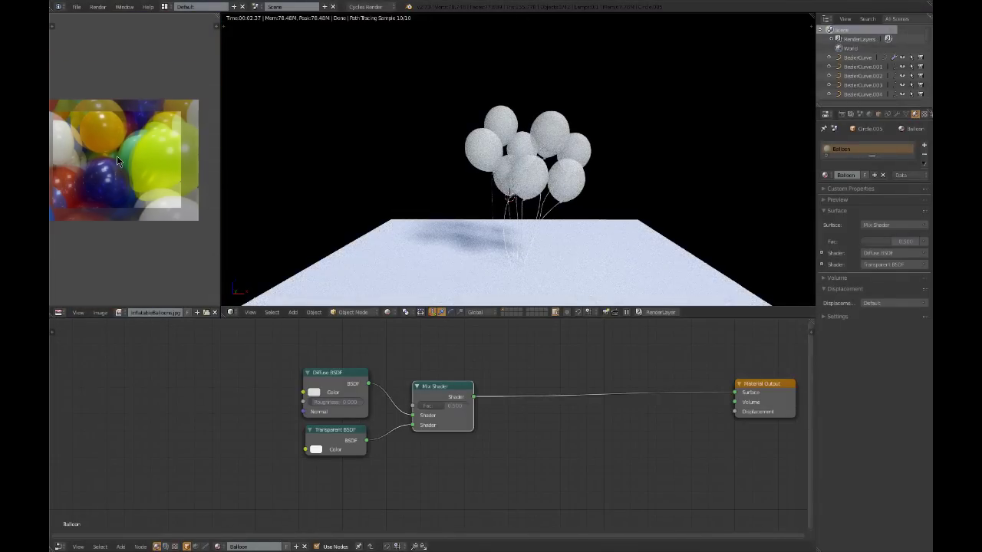
pyautogui.scroll(3, 168, 169)
pyautogui.moveTo(169, 172); pyautogui.dragTo(180, 148, button='middle')
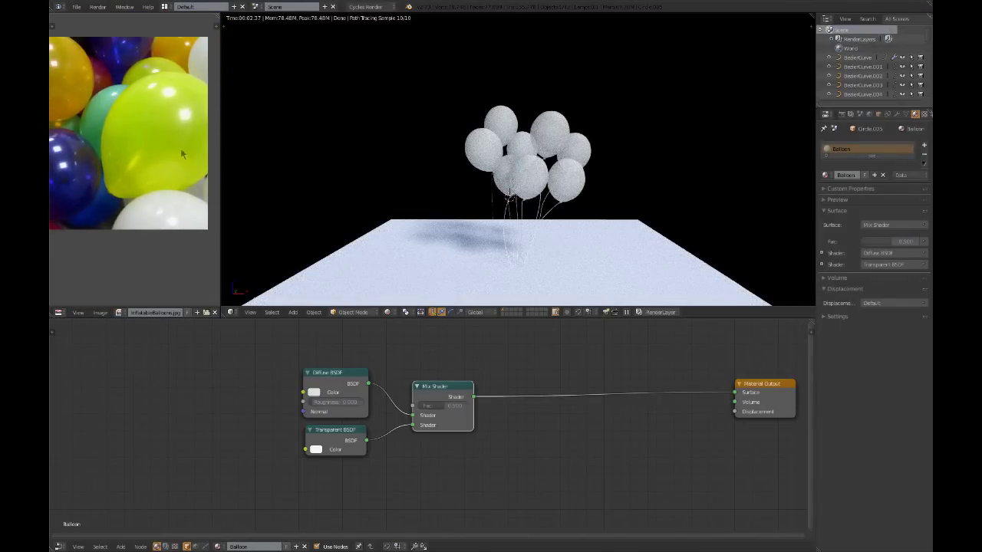
pyautogui.scroll(1, 136, 110)
pyautogui.scroll(1, 135, 104)
pyautogui.scroll(-1, 130, 92)
pyautogui.scroll(1, 151, 138)
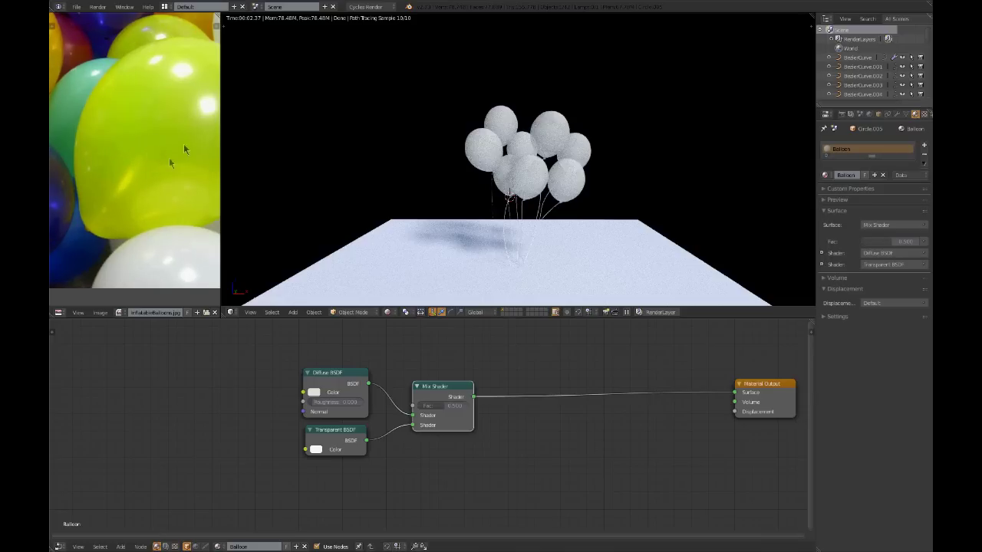
pyautogui.scroll(1, 95, 88)
pyautogui.scroll(-3, 102, 78)
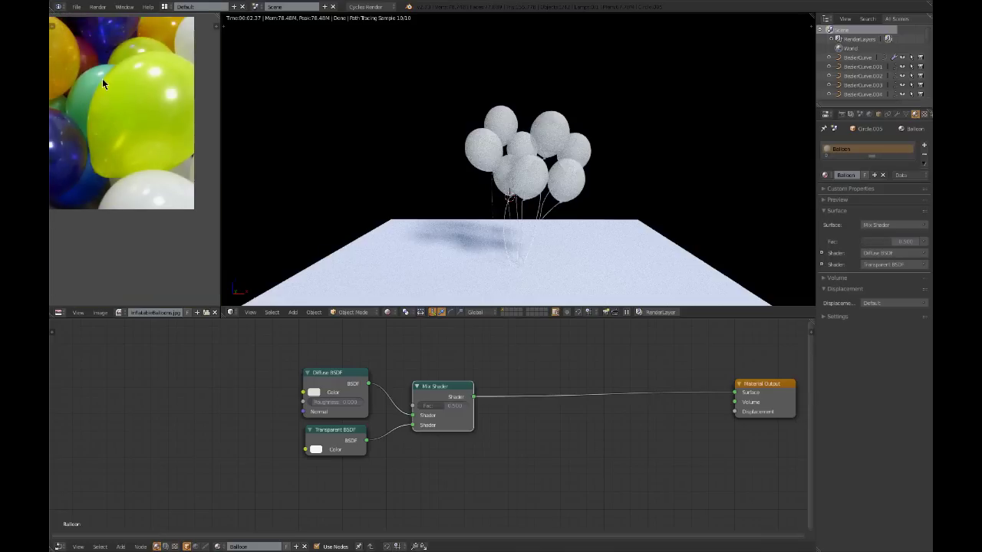
pyautogui.moveTo(114, 83); pyautogui.dragTo(125, 93, button='middle')
# Add a Layer Weight input node and place it above the Diffuse BSDF.
pyautogui.moveTo(365, 326); pyautogui.dragTo(322, 355, button='middle')
pyautogui.hotkey('shift', 'a')
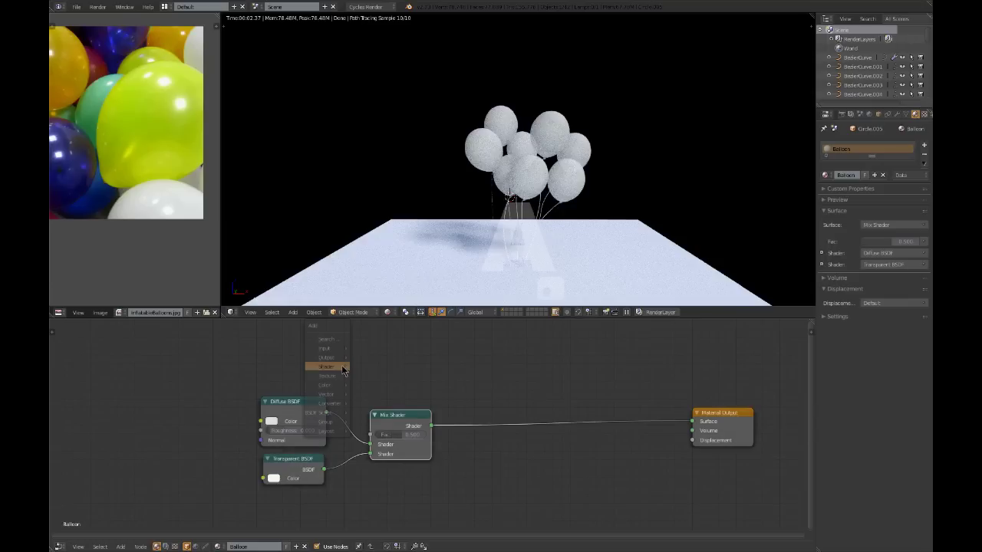
pyautogui.moveTo(330, 349)
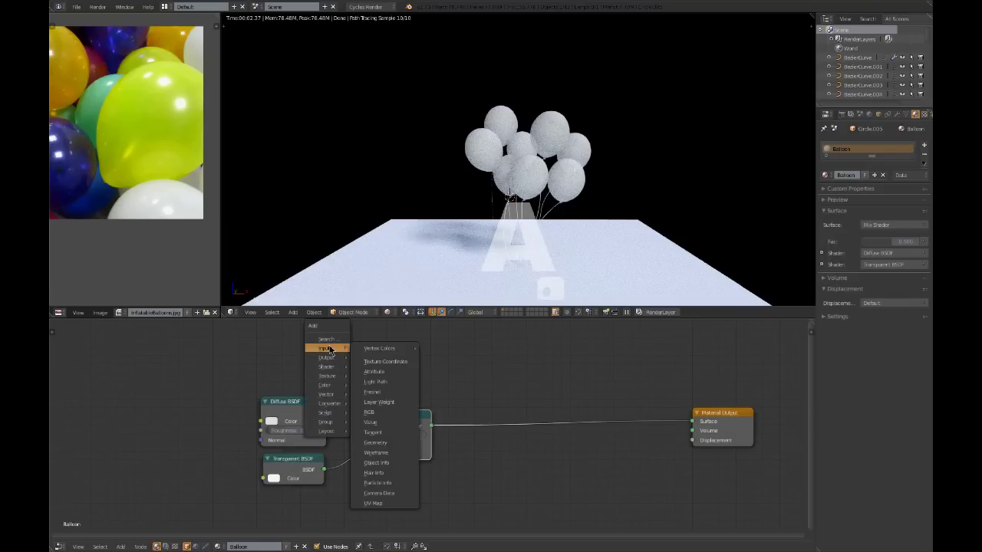
pyautogui.click(378, 402)
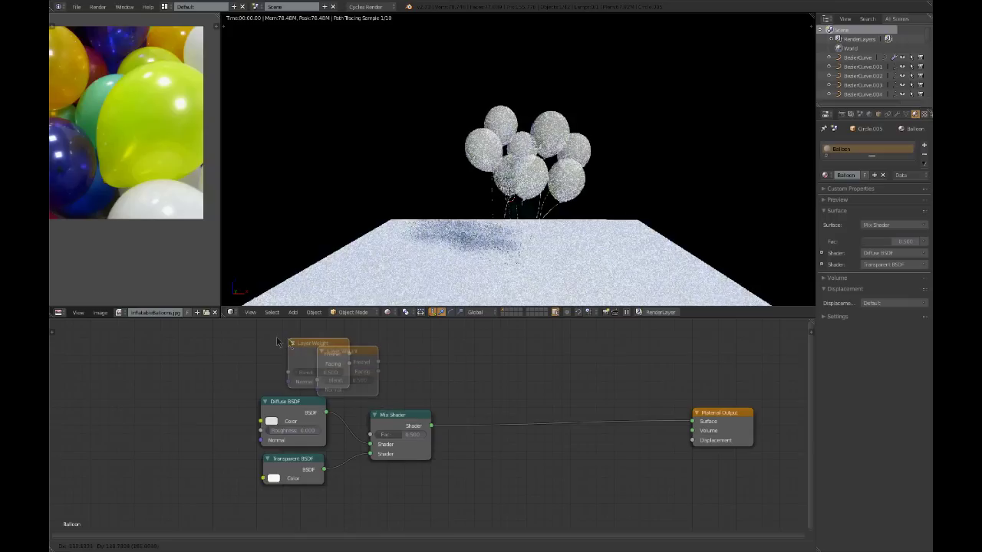
pyautogui.click(264, 333)
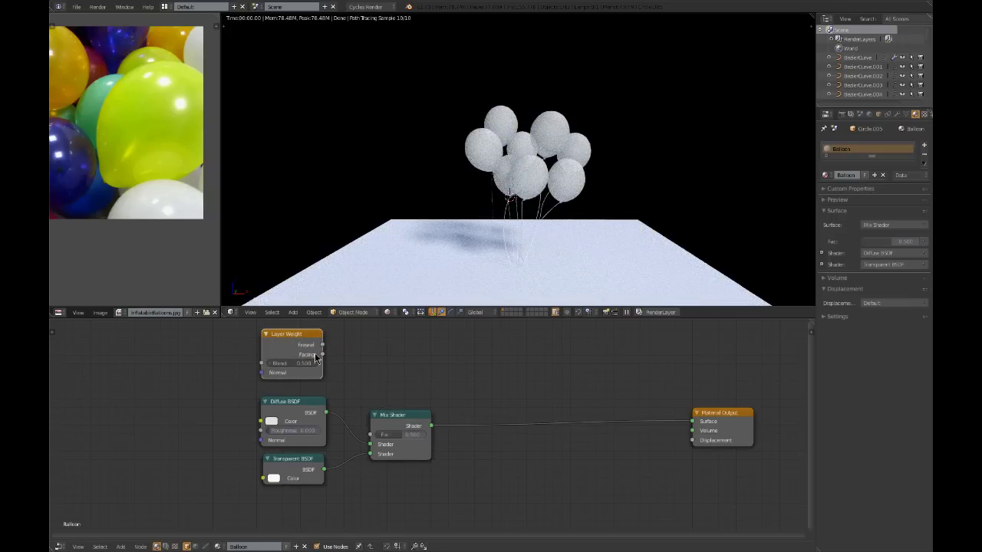
# Preview the Layer Weight's Facing output on the balloons through a Node Wrangler viewer, and briefly inspect the Viewer node's settings.
pyautogui.keyDown('ctrl'); pyautogui.keyDown('shift'); pyautogui.click(294, 342); pyautogui.keyUp('shift'); pyautogui.keyUp('ctrl')
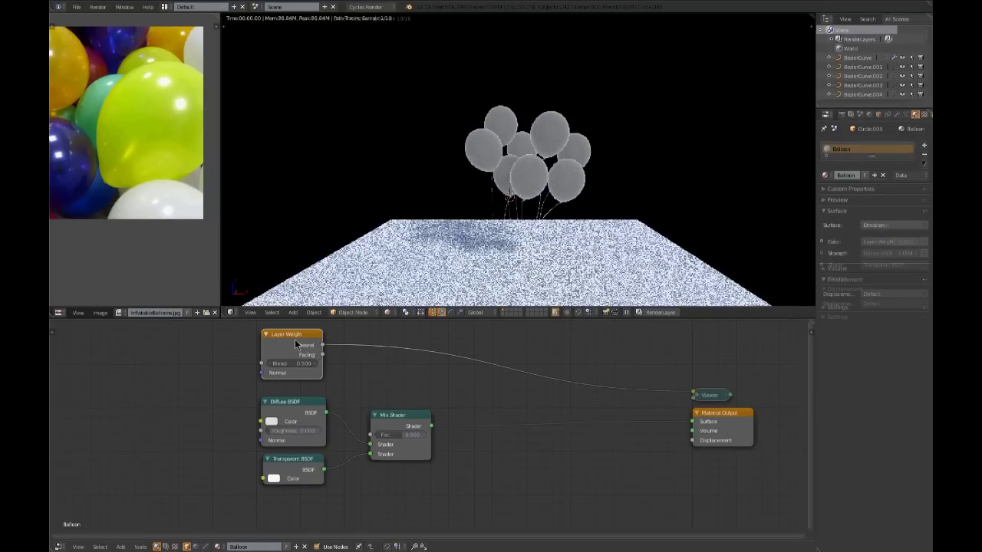
pyautogui.keyDown('ctrl'); pyautogui.keyDown('shift'); pyautogui.click(294, 343); pyautogui.keyUp('shift'); pyautogui.keyUp('ctrl')
pyautogui.scroll(2, 307, 350)
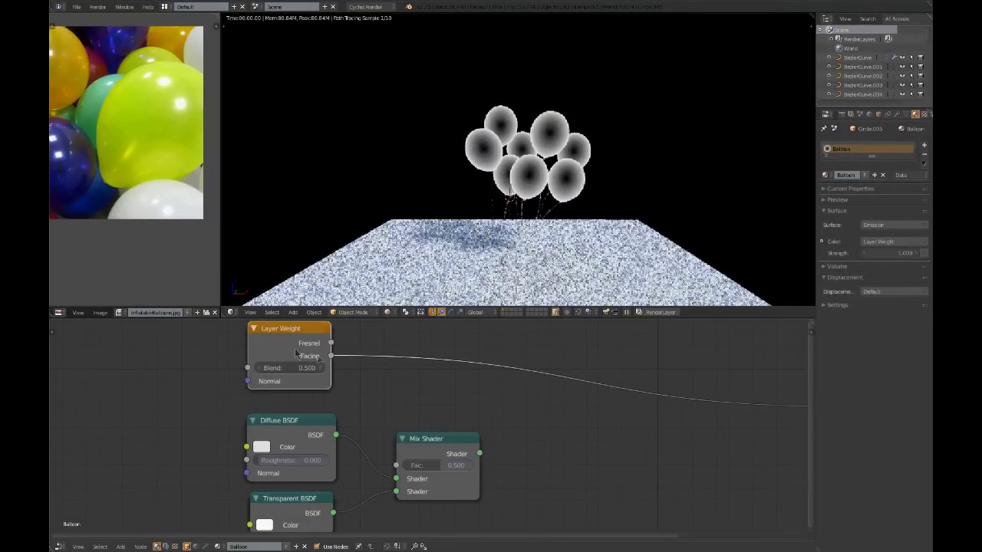
pyautogui.scroll(-2, 272, 349)
pyautogui.scroll(2, 632, 379)
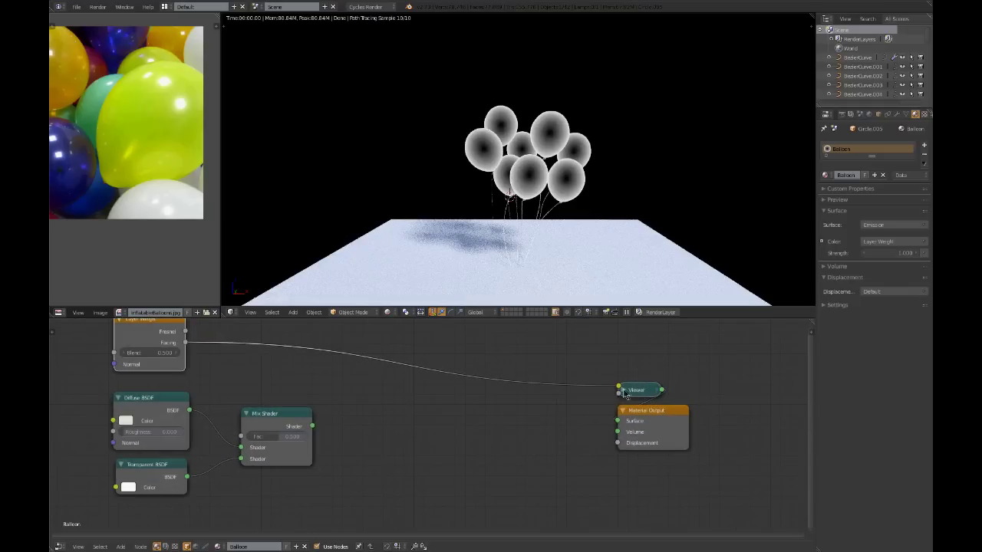
pyautogui.click(623, 391)
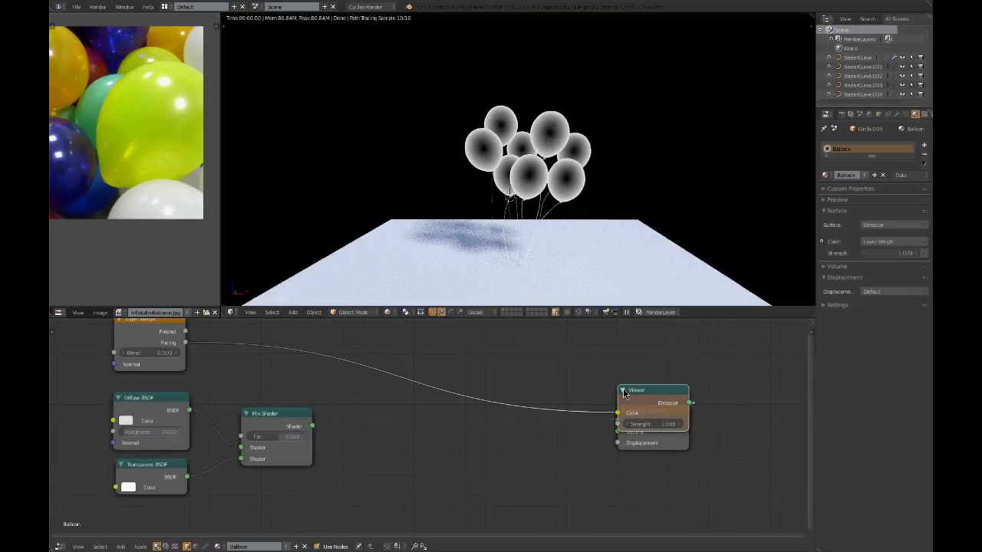
pyautogui.click(624, 391)
# Set the Layer Weight's Blend to 0.100.
pyautogui.moveTo(539, 400); pyautogui.dragTo(640, 424, button='middle')
pyautogui.scroll(2, 265, 354)
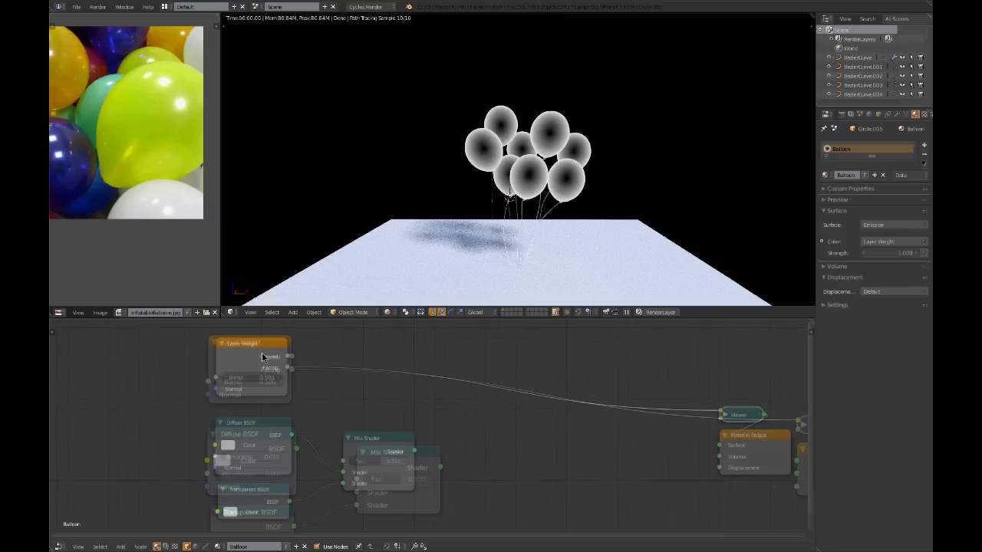
pyautogui.scroll(1, 236, 391)
pyautogui.moveTo(230, 387); pyautogui.dragTo(217, 387)
pyautogui.click(216, 386)
pyautogui.click(216, 387)
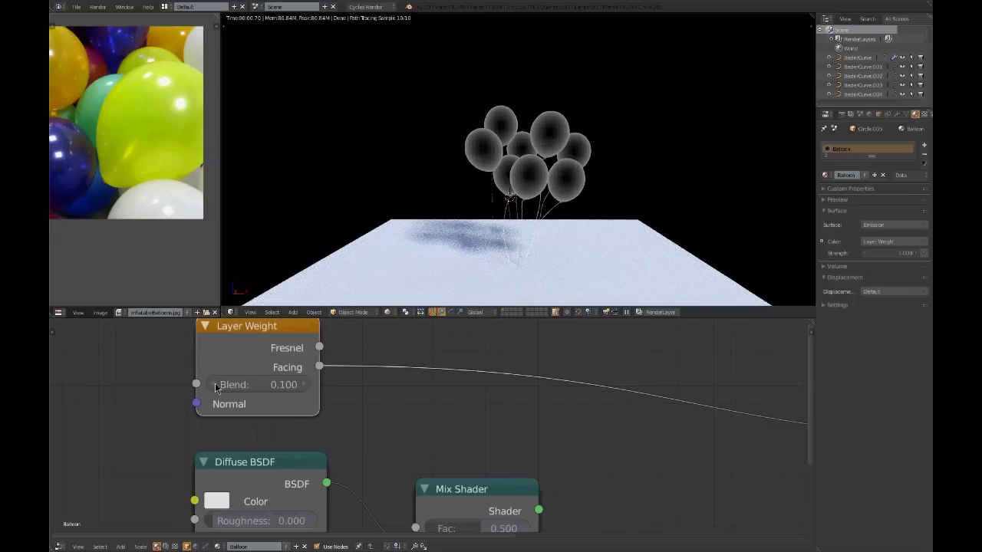
pyautogui.scroll(-3, 216, 387)
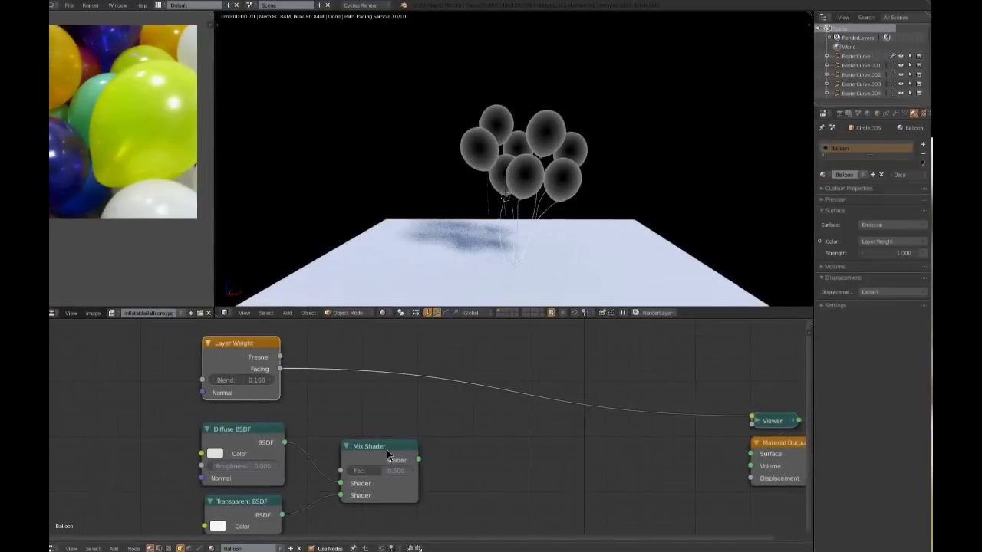
# Reconnect the Mix Shader to the Material Output, drive its Fac with Layer Weight Facing, and swap its two shader inputs.
pyautogui.keyDown('ctrl'); pyautogui.keyDown('shift'); pyautogui.click(387, 455); pyautogui.keyUp('shift'); pyautogui.keyUp('ctrl')
pyautogui.moveTo(281, 369); pyautogui.dragTo(342, 472)
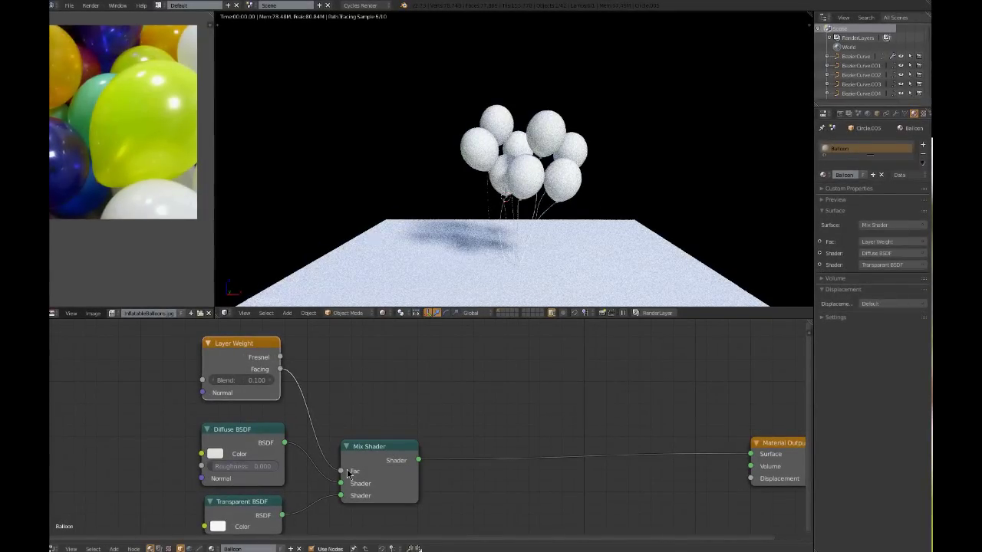
pyautogui.moveTo(340, 483); pyautogui.dragTo(341, 495)
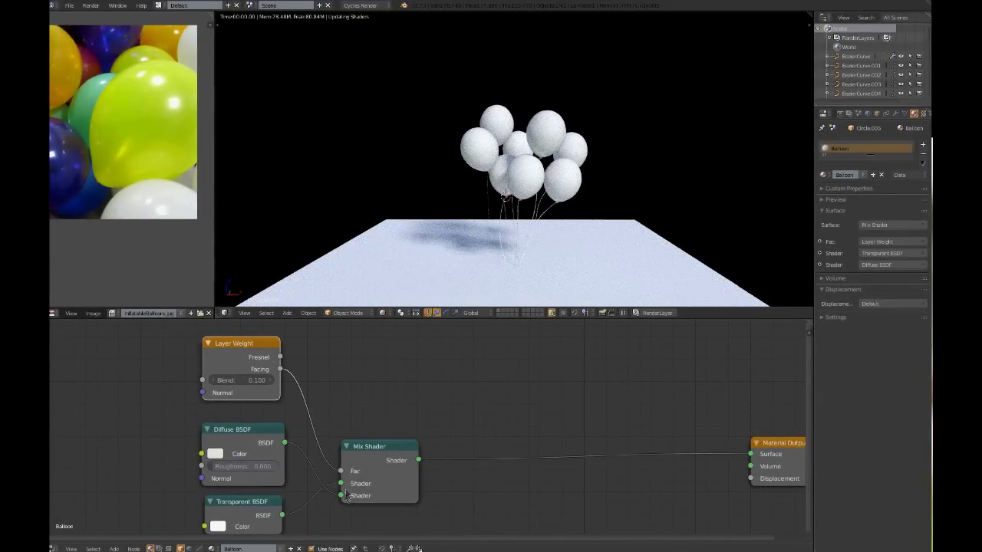
# Set the Diffuse BSDF color to a saturated blue.
pyautogui.scroll(5, 539, 217)
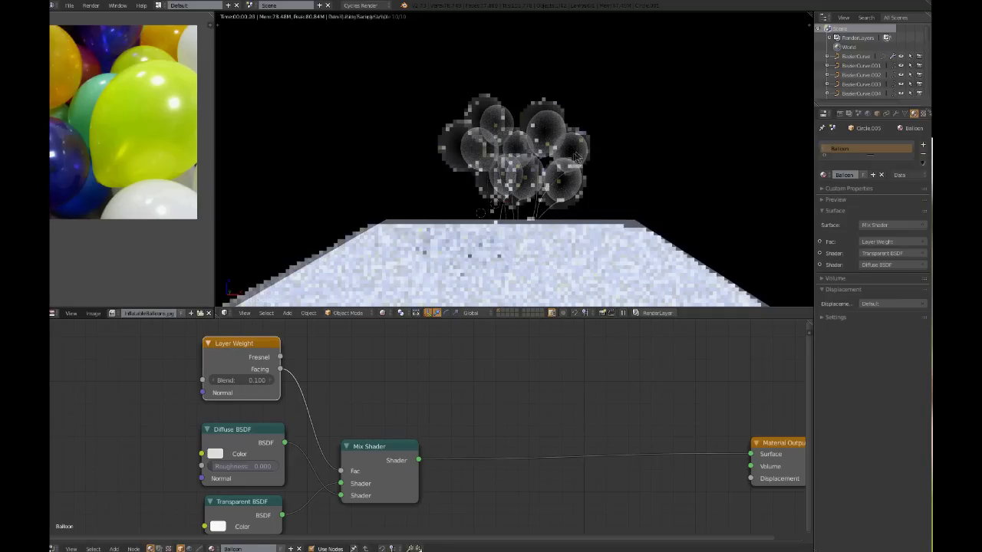
pyautogui.scroll(-2, 448, 390)
pyautogui.moveTo(429, 395); pyautogui.dragTo(449, 390, button='middle')
pyautogui.click(327, 416)
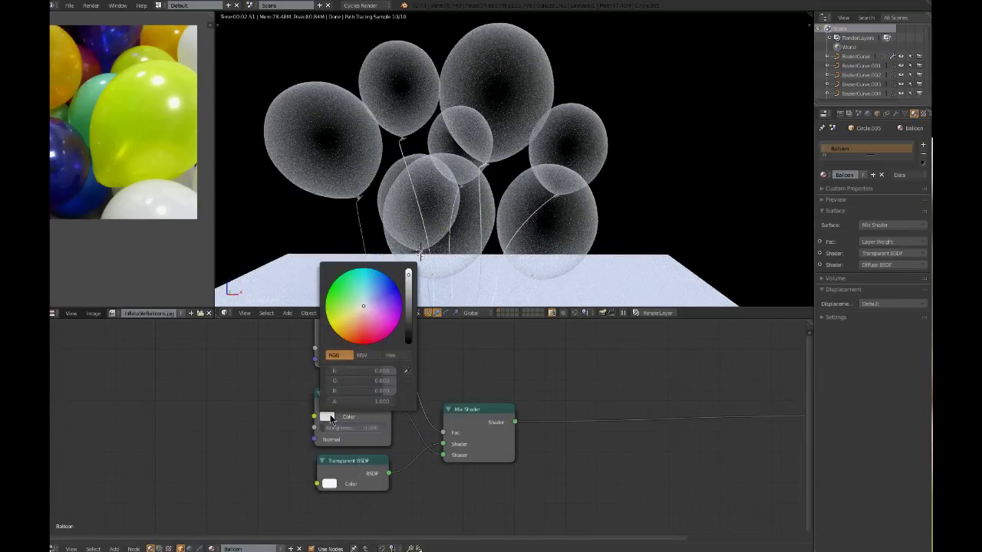
pyautogui.click(381, 313)
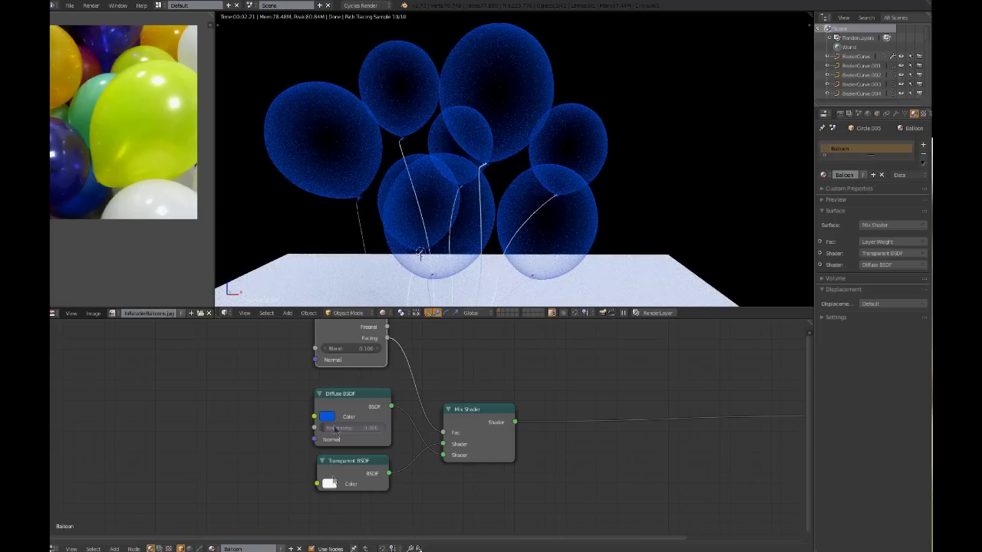
# Copy the Diffuse blue to the Transparent BSDF color and lighten it to a pale blue.
pyautogui.hotkey('ctrl', 'c')
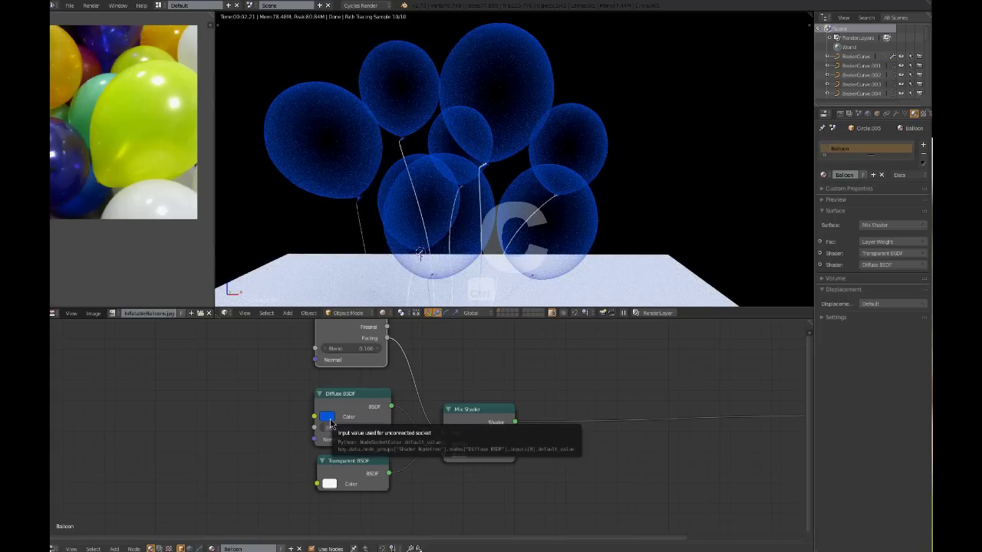
pyautogui.hotkey('ctrl', 'v')
pyautogui.click(329, 484)
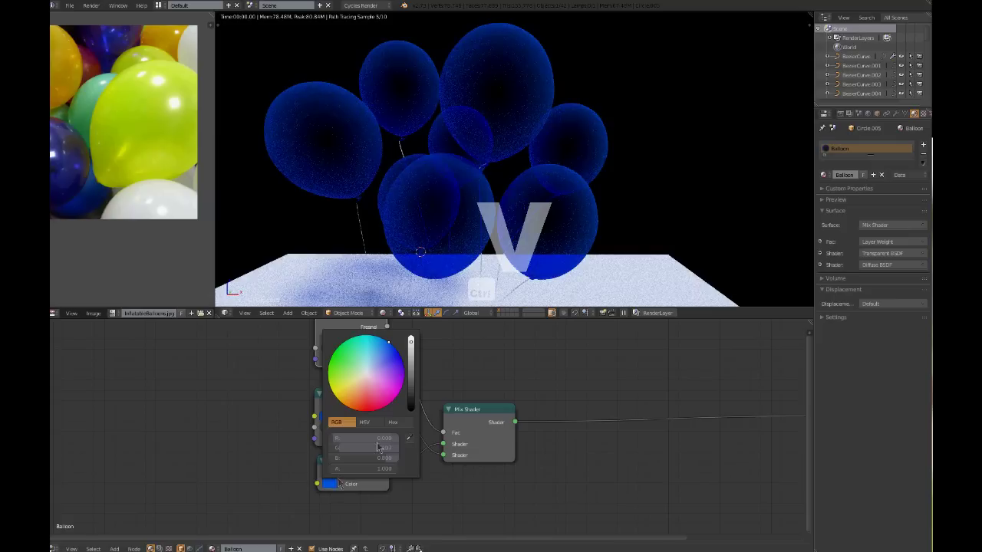
pyautogui.moveTo(383, 448); pyautogui.dragTo(351, 448)
# Examine the rendered blue balloons from a higher angle and compare them with the dark blue balloon in the reference photo.
pyautogui.moveTo(490, 146); pyautogui.dragTo(434, 233, button='middle')
pyautogui.scroll(-3, 383, 435)
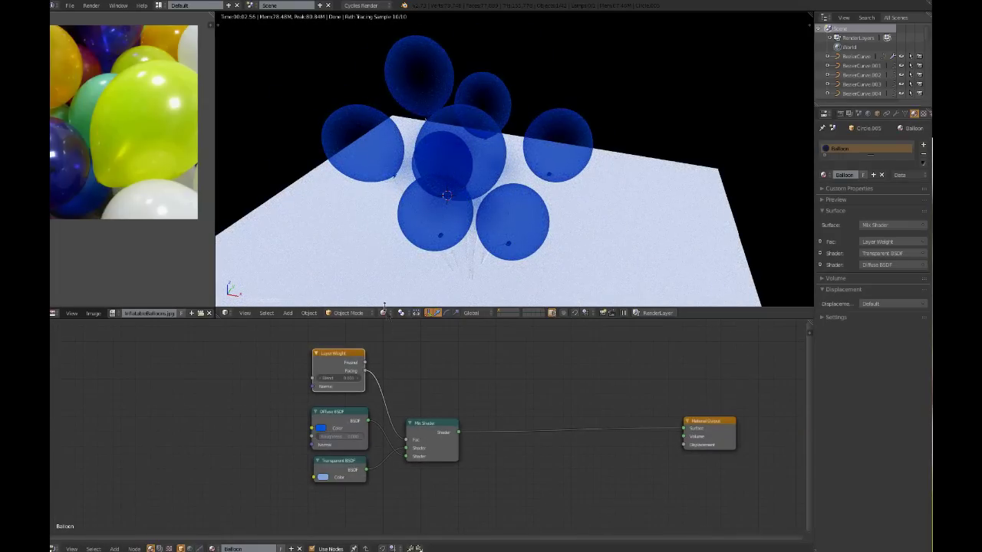
pyautogui.scroll(5, 123, 168)
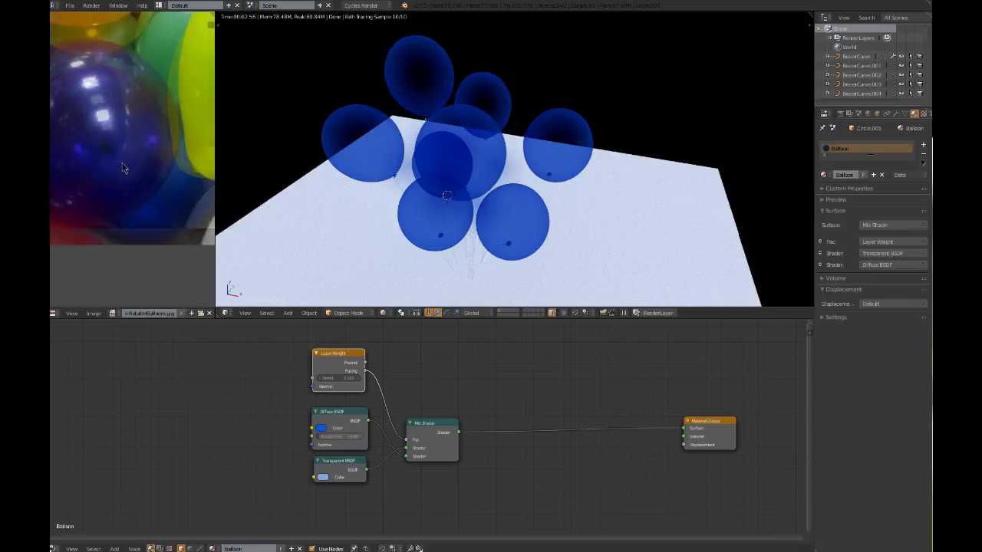
pyautogui.scroll(2, 95, 145)
pyautogui.scroll(-5, 94, 123)
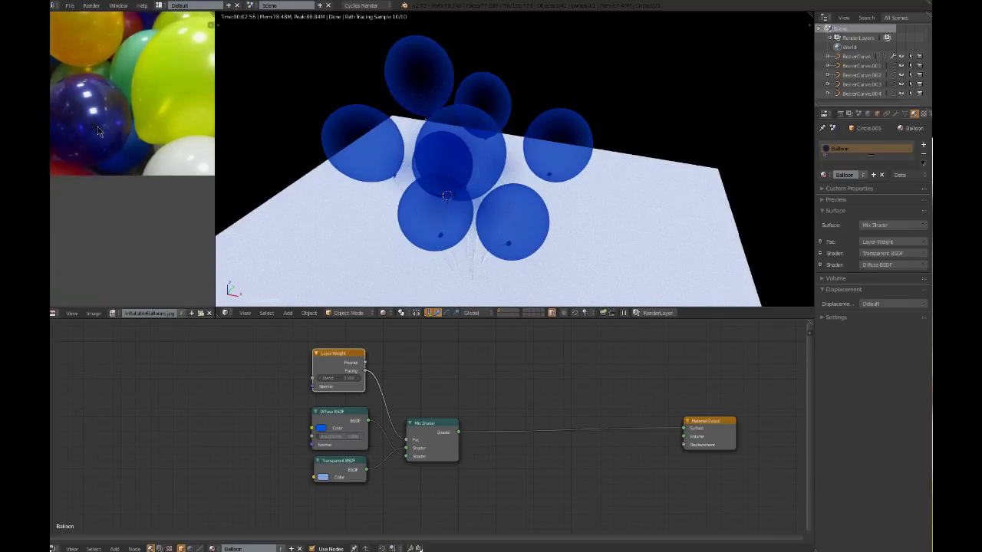
pyautogui.scroll(4, 107, 134)
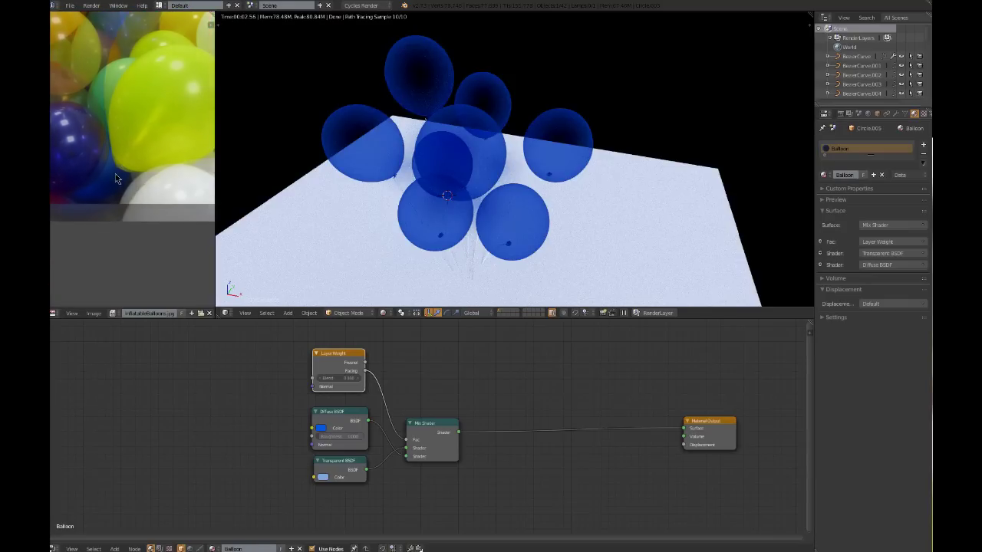
pyautogui.scroll(-4, 115, 165)
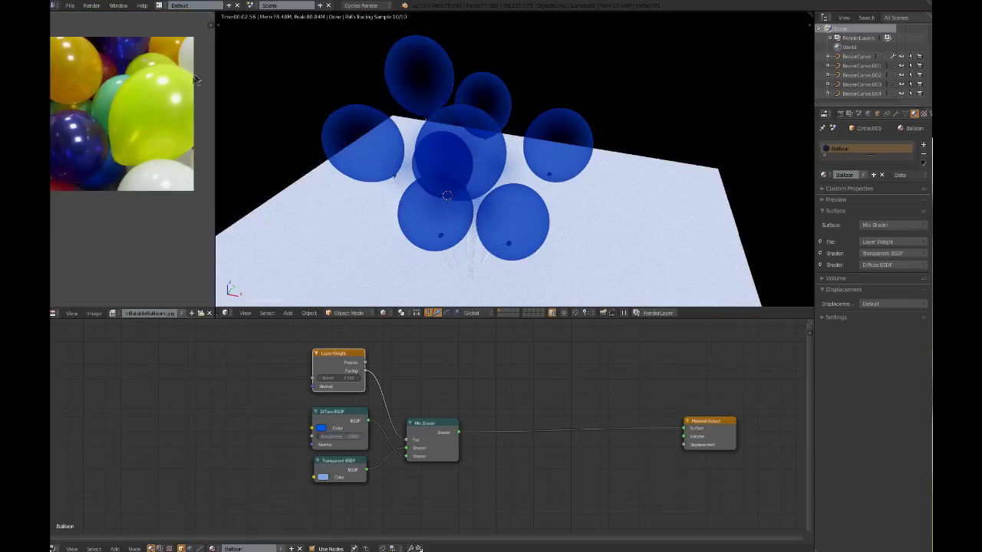
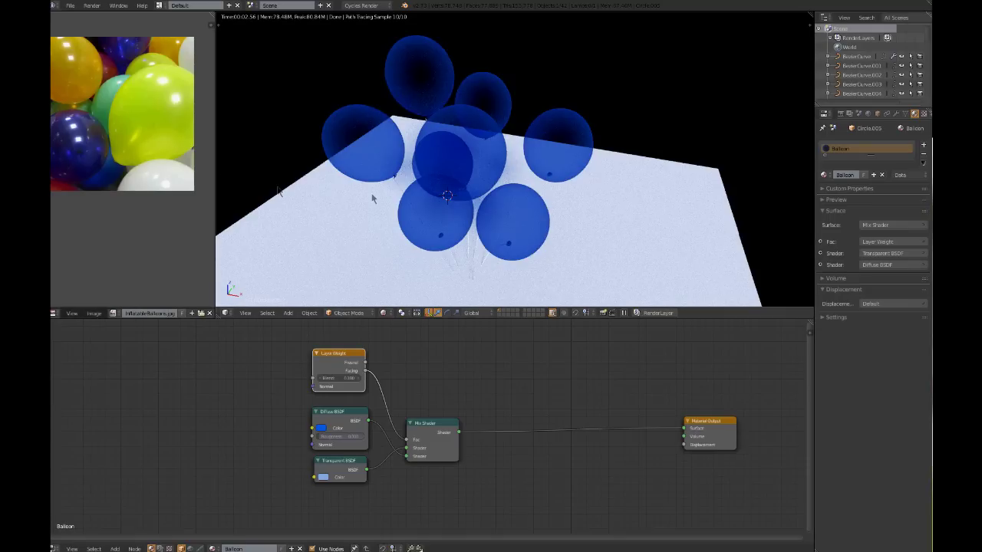
# Switch the viewport from rendered to solid shading and isolate the selected balloon in local view.
pyautogui.hotkey('shift', 'z')
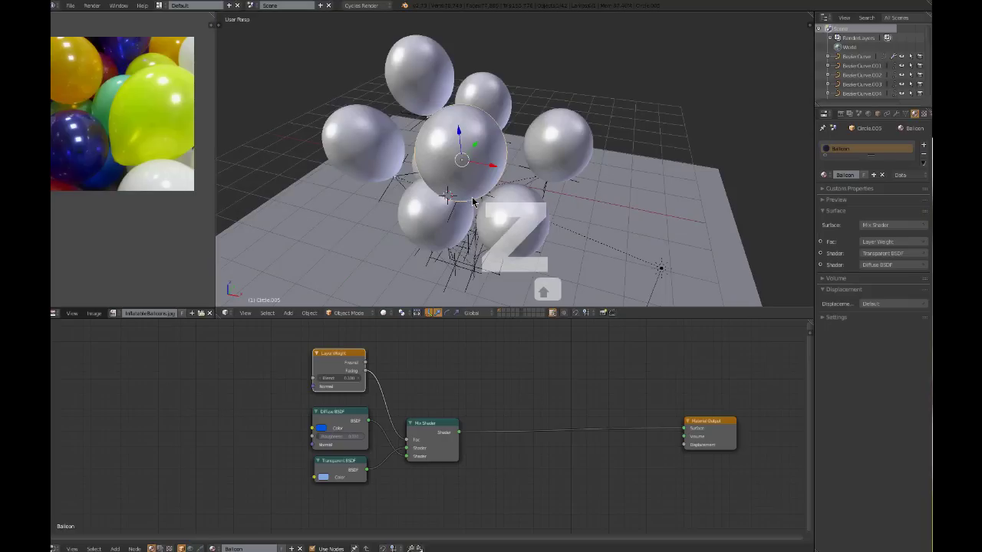
pyautogui.moveTo(455, 211); pyautogui.dragTo(464, 154, button='middle')
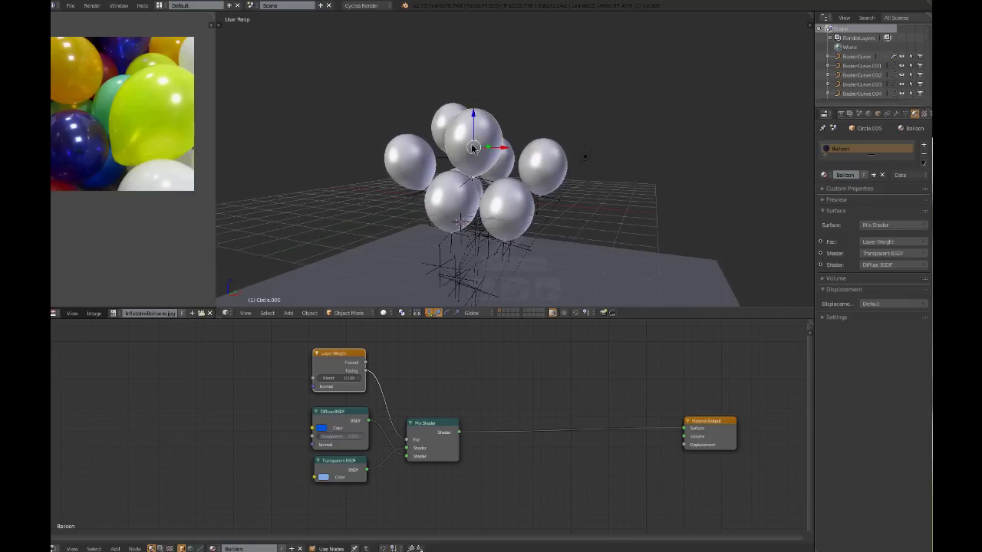
pyautogui.press('KP_Divide')
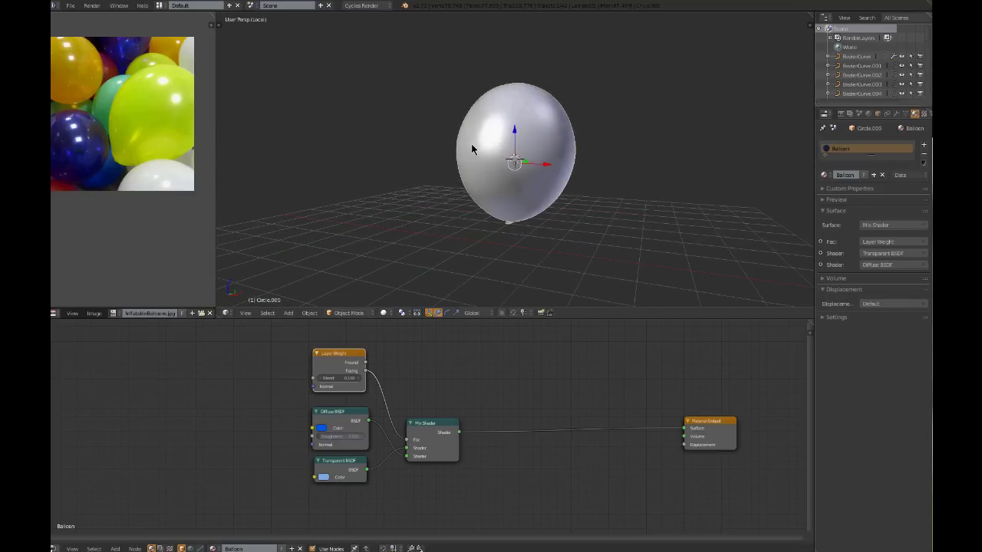
# Put the isolated balloon in Vertex Paint mode, show the brush settings and set the brush color to black.
pyautogui.moveTo(453, 184)
pyautogui.mouseDown(button='middle')
pyautogui.moveTo(500, 170)
pyautogui.moveTo(486, 193)
pyautogui.mouseUp(button='middle')
pyautogui.press('v')
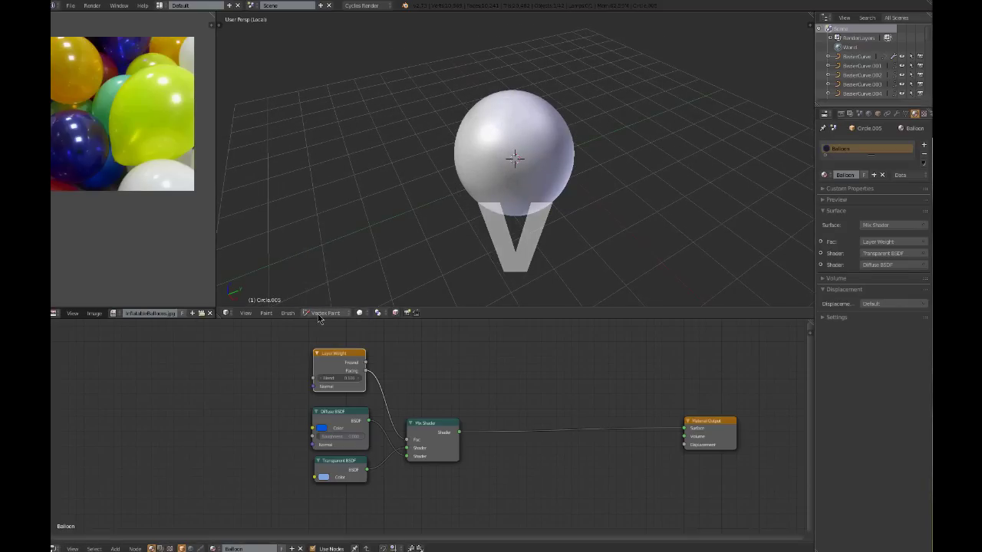
pyautogui.press('t')
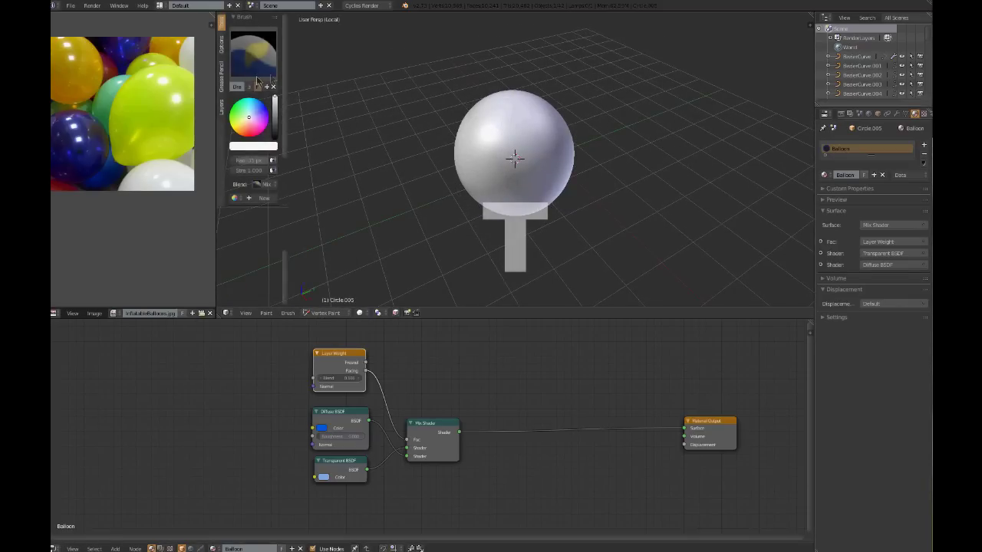
pyautogui.moveTo(275, 109); pyautogui.dragTo(275, 140)
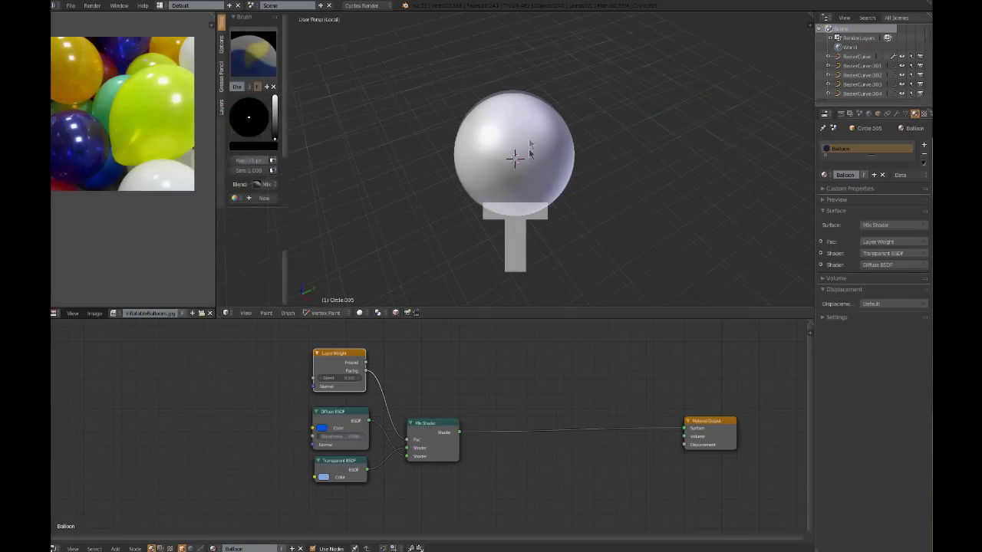
# Paint black strokes around the pole at the top of the balloon.
pyautogui.scroll(4, 527, 166)
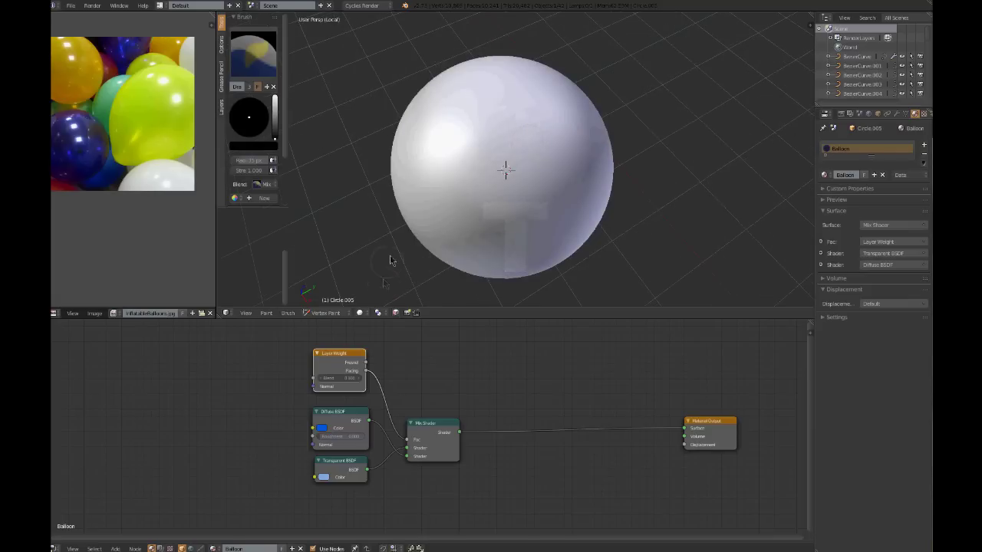
pyautogui.moveTo(458, 189); pyautogui.dragTo(510, 134, button='middle')
pyautogui.scroll(3, 530, 138)
pyautogui.click(531, 135)
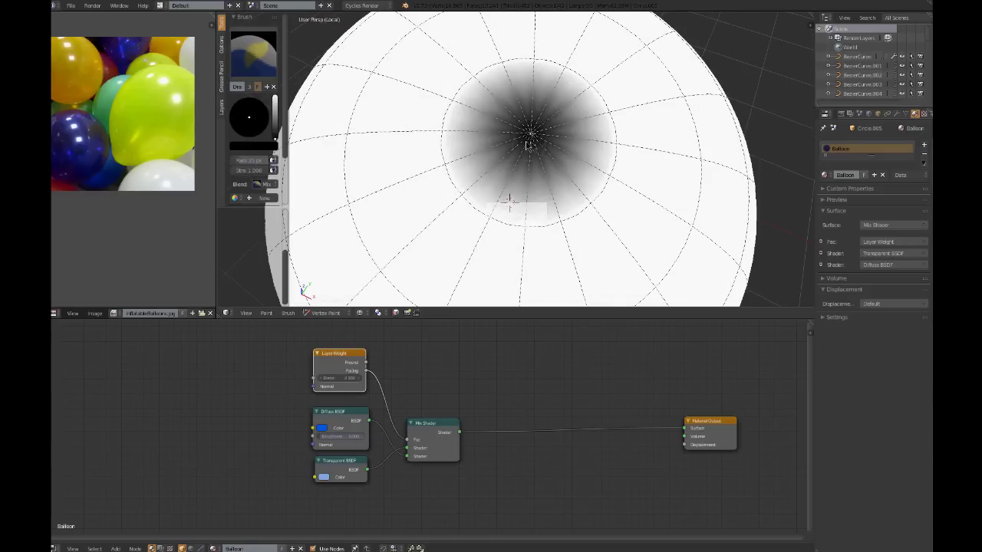
pyautogui.moveTo(573, 82); pyautogui.dragTo(562, 78)
pyautogui.moveTo(478, 92); pyautogui.dragTo(461, 119)
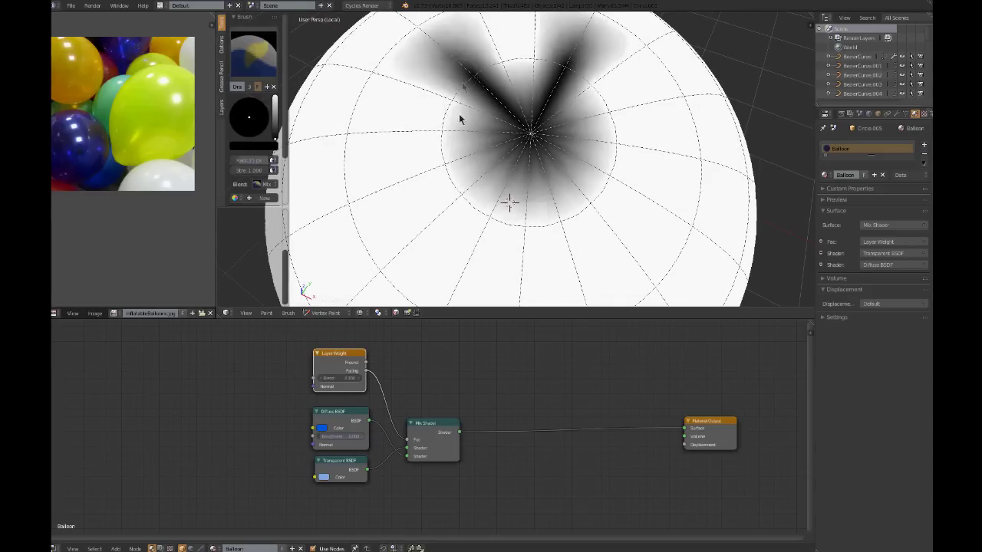
pyautogui.moveTo(447, 156)
pyautogui.mouseDown()
pyautogui.moveTo(450, 176)
pyautogui.moveTo(488, 208)
pyautogui.moveTo(560, 229)
pyautogui.mouseUp()
pyautogui.moveTo(612, 138); pyautogui.dragTo(619, 147)
pyautogui.scroll(-5, 614, 145)
pyautogui.moveTo(613, 146)
pyautogui.mouseDown(button='middle')
pyautogui.moveTo(535, 107)
pyautogui.moveTo(526, 92)
pyautogui.moveTo(518, 113)
pyautogui.mouseUp(button='middle')
pyautogui.scroll(3, 529, 103)
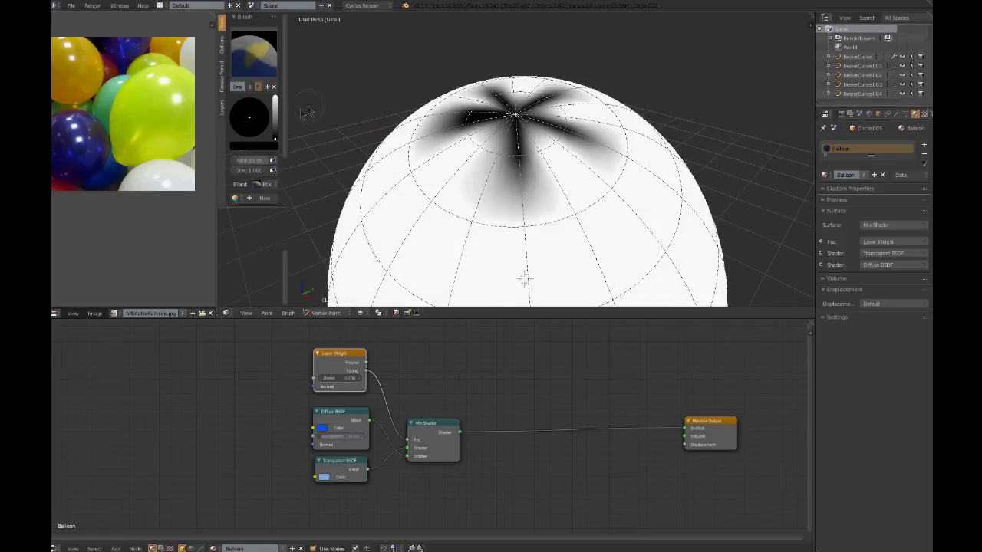
# Sample white from the balloon, enlarge the brush to 132 px and paint over the black strokes at the top.
pyautogui.press('s')
pyautogui.press('f')
pyautogui.click(526, 131)
pyautogui.scroll(-4, 526, 145)
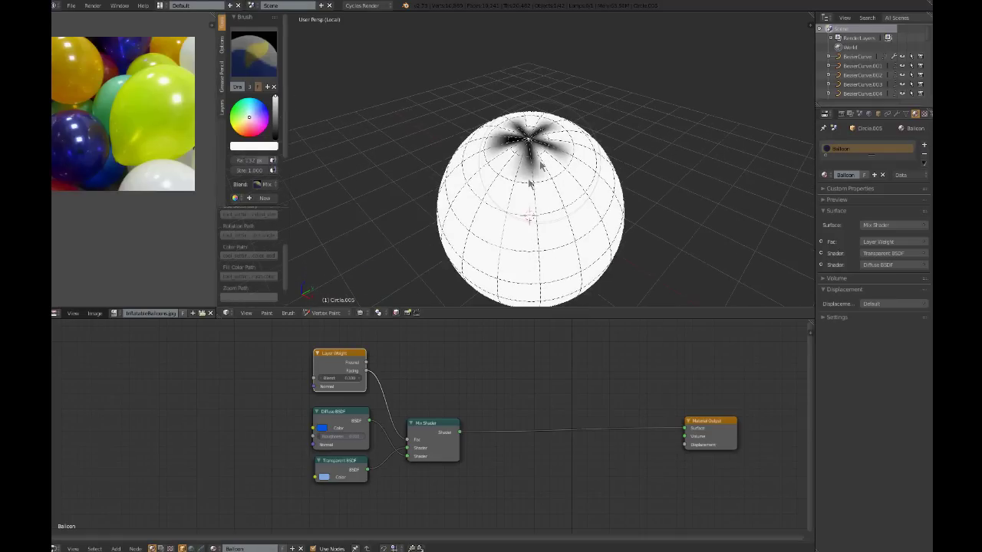
pyautogui.scroll(2, 532, 146)
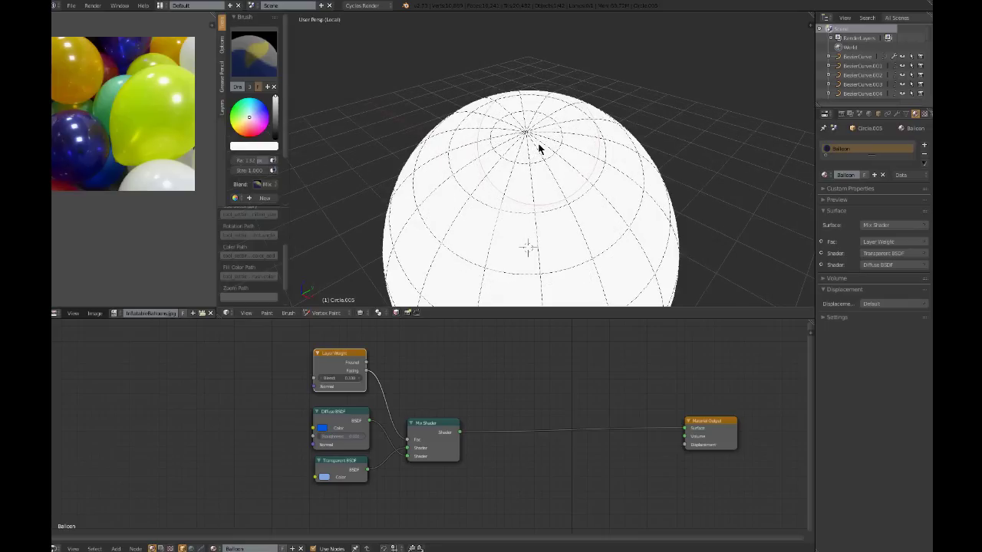
# In Edit Mode, select the edge ring around the balloon's top pole and scale it down.
pyautogui.press('Tab')
pyautogui.press('z')
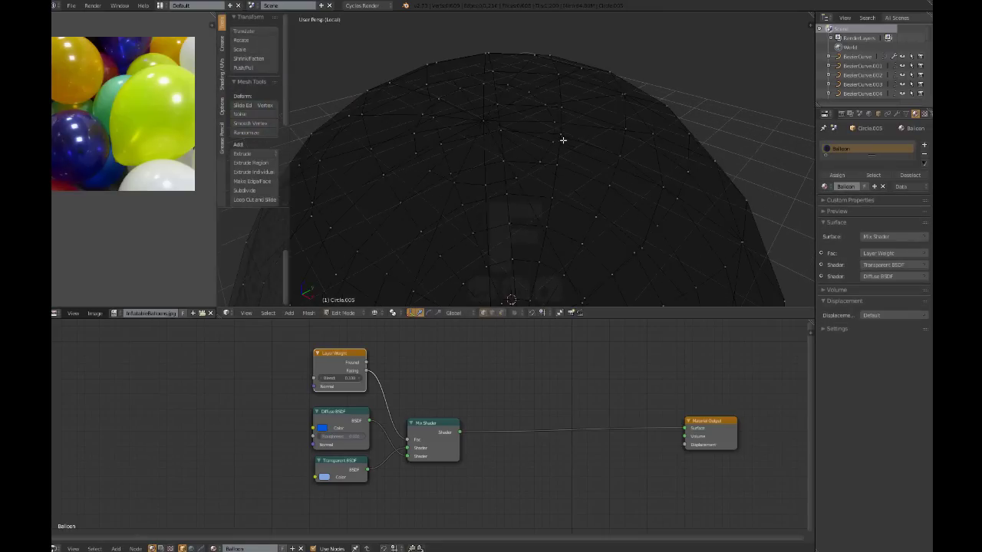
pyautogui.keyDown('alt'); pyautogui.rightClick(552, 137); pyautogui.keyUp('alt')
pyautogui.press('s')
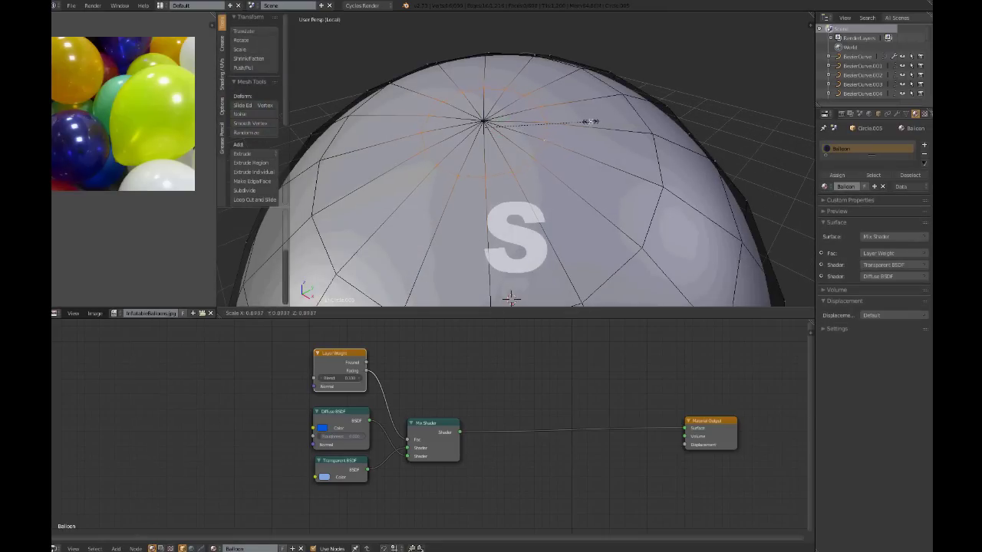
pyautogui.click(587, 120)
# Add an edge loop below the small ring at the balloon's top and raise it along the local Z axis.
pyautogui.hotkey('ctrl', 'r')
pyautogui.click(593, 116)
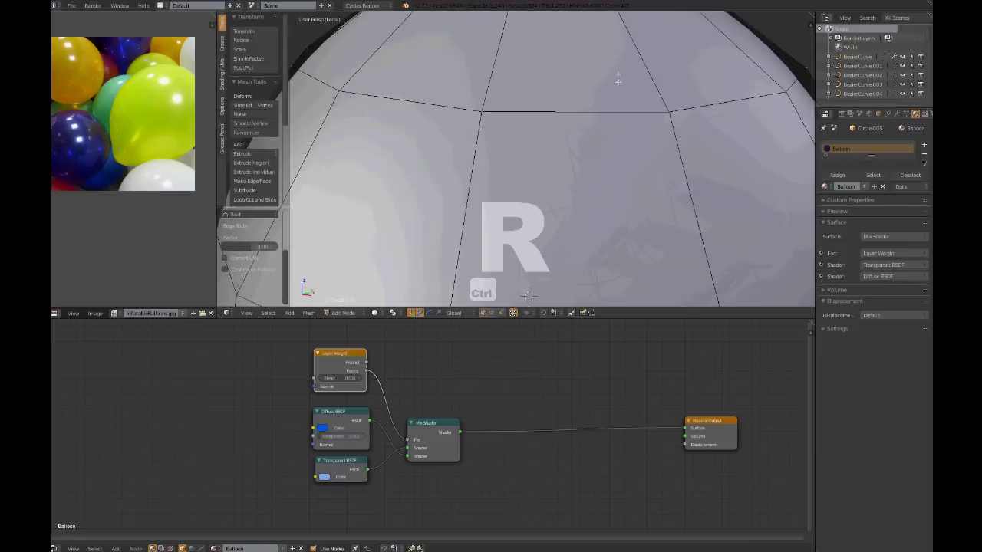
pyautogui.click(613, 121)
pyautogui.press('g')
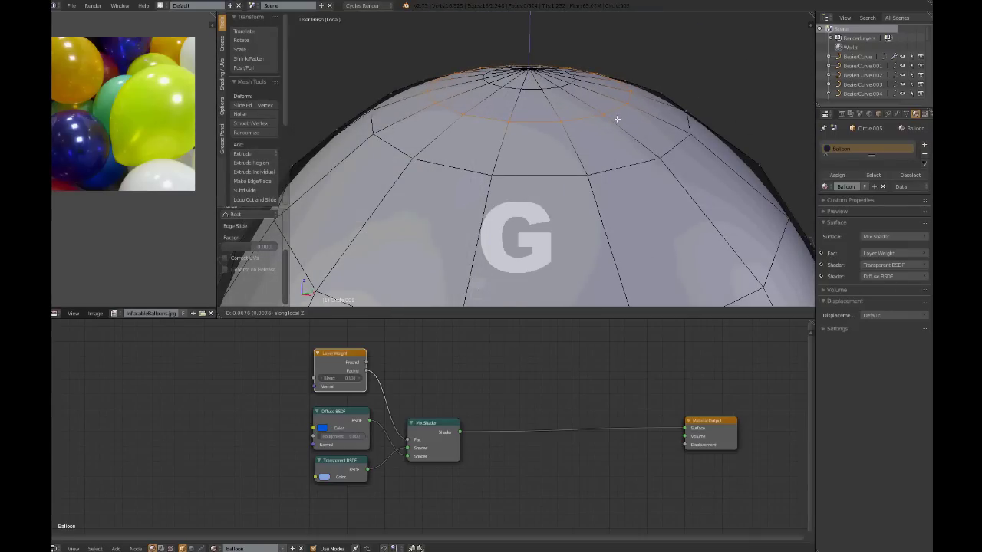
pyautogui.click(617, 117)
# Check the balloon's top outside Edit Mode and readjust the height of the new edge loop to round the shape.
pyautogui.press('Tab')
pyautogui.scroll(-5, 530, 98)
pyautogui.scroll(5, 534, 116)
pyautogui.press('Tab')
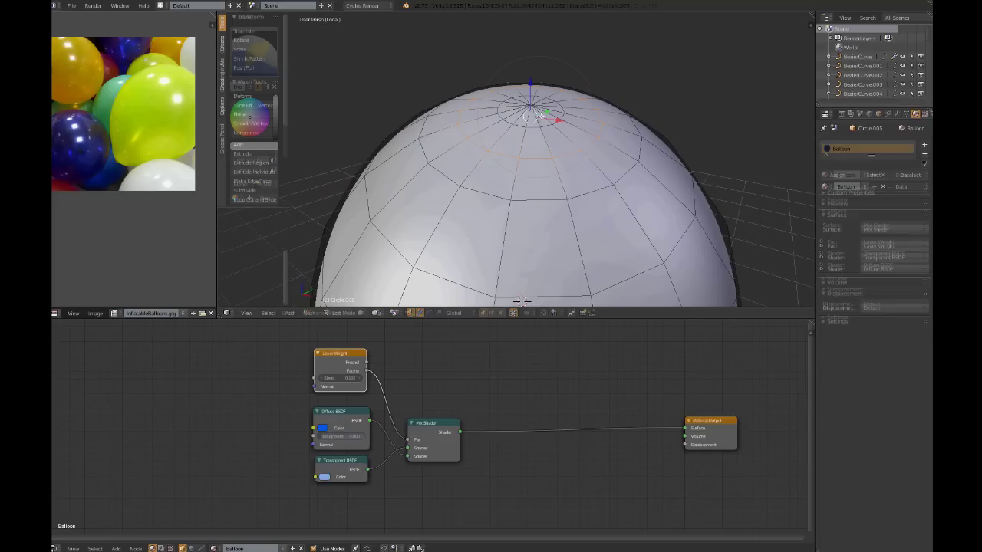
pyautogui.press('g')
pyautogui.click(532, 100)
pyautogui.press('Tab')
# Return to Vertex Paint mode, set the brush color to black and paint around the pole at the balloon's top.
pyautogui.press('v')
pyautogui.press('v')
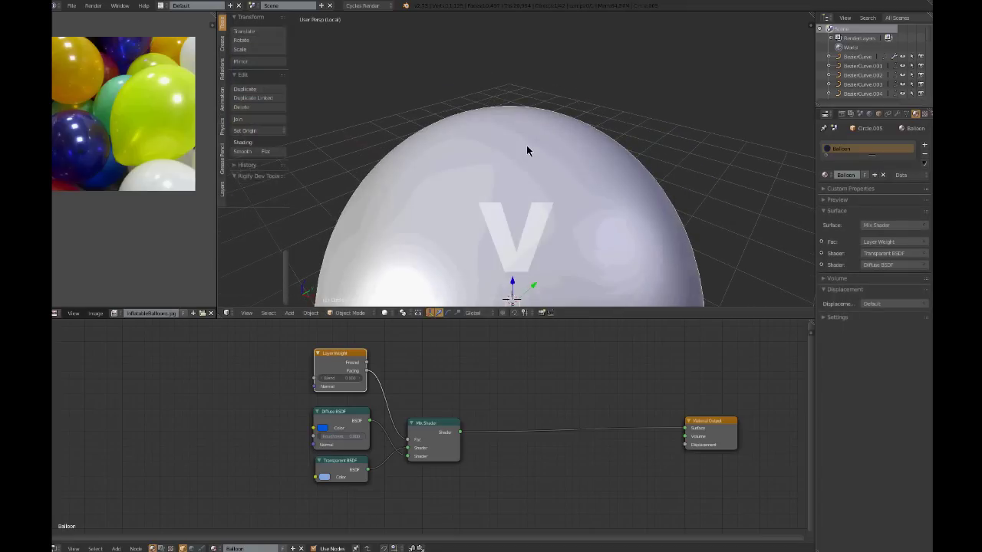
pyautogui.moveTo(276, 125); pyautogui.dragTo(276, 140)
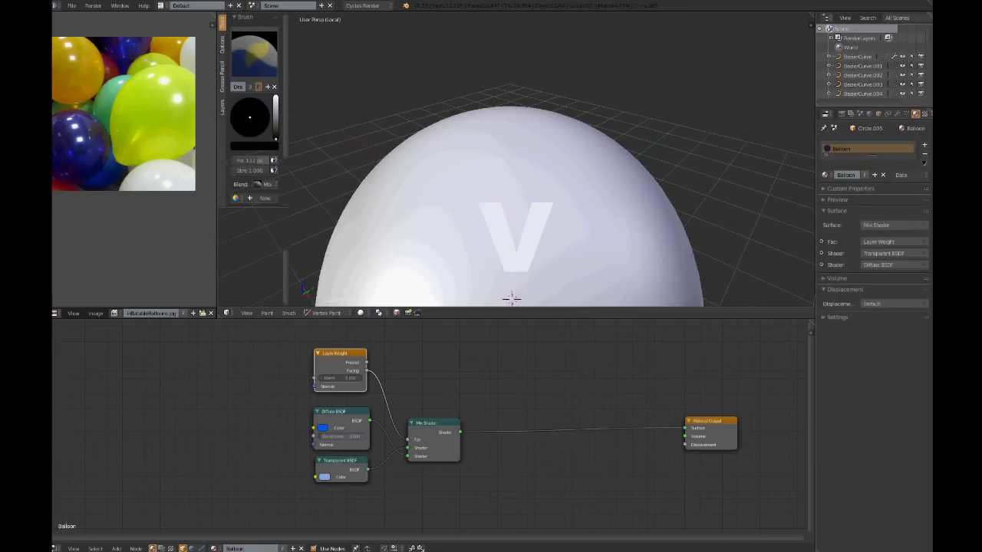
pyautogui.press('z')
pyautogui.scroll(4, 500, 161)
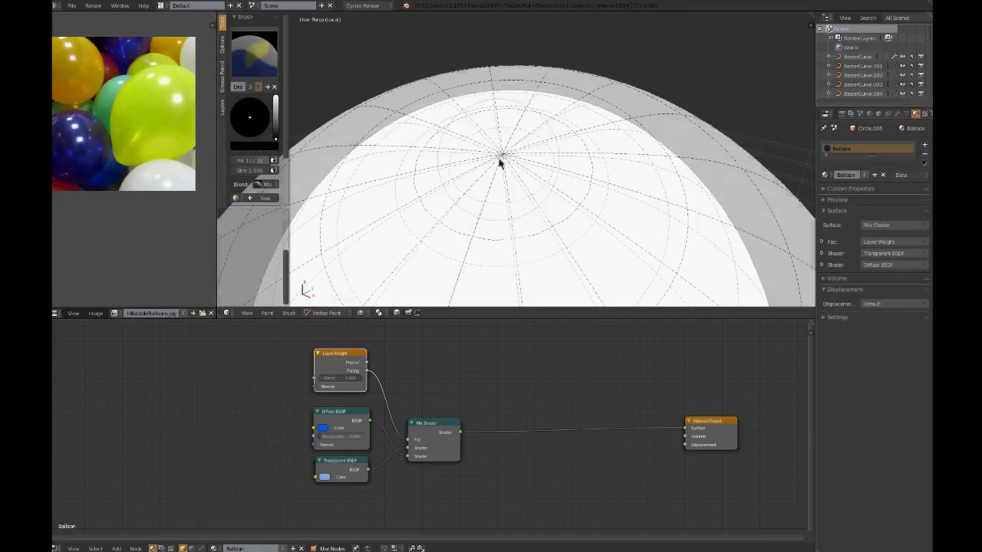
pyautogui.click(506, 151)
pyautogui.scroll(-4, 506, 152)
pyautogui.moveTo(565, 158)
pyautogui.mouseDown()
pyautogui.moveTo(609, 187)
pyautogui.moveTo(589, 160)
pyautogui.mouseUp()
pyautogui.scroll(3, 558, 186)
pyautogui.moveTo(550, 198)
pyautogui.mouseDown()
pyautogui.moveTo(499, 211)
pyautogui.moveTo(477, 203)
pyautogui.mouseUp()
pyautogui.moveTo(441, 165); pyautogui.dragTo(429, 144)
pyautogui.moveTo(474, 98); pyautogui.dragTo(490, 90)
# In Edit Mode, box-select the vertices of the neck and knot at the bottom of the balloon and return to Vertex Paint.
pyautogui.scroll(-3, 549, 92)
pyautogui.moveTo(549, 92)
pyautogui.mouseDown(button='middle')
pyautogui.moveTo(555, 167)
pyautogui.moveTo(554, 131)
pyautogui.moveTo(606, 141)
pyautogui.moveTo(593, 101)
pyautogui.mouseUp(button='middle')
pyautogui.scroll(-2, 560, 133)
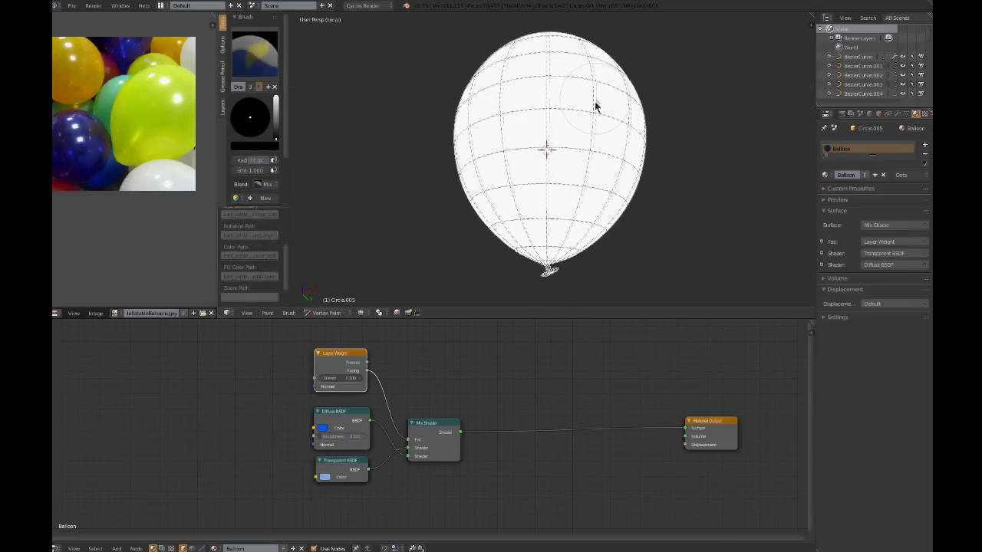
pyautogui.scroll(5, 590, 115)
pyautogui.scroll(6, 574, 79)
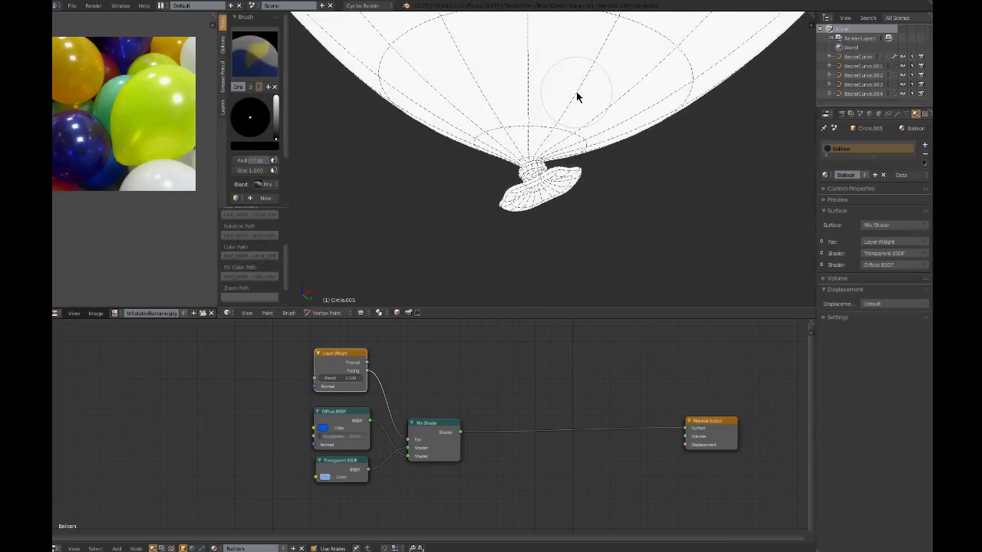
pyautogui.press('Tab')
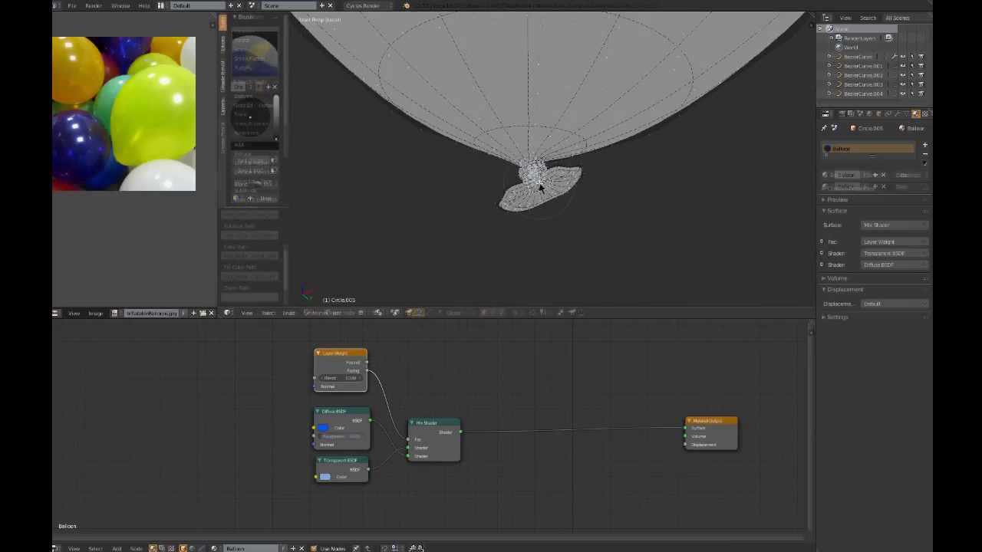
pyautogui.moveTo(535, 182); pyautogui.dragTo(500, 226, button='middle')
pyautogui.press('a')
pyautogui.press('b')
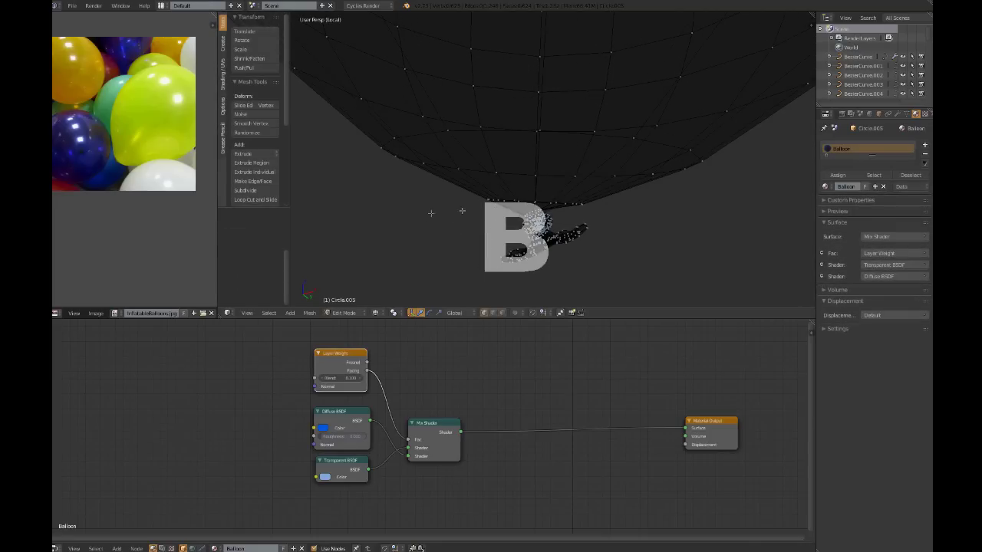
pyautogui.moveTo(504, 162); pyautogui.dragTo(498, 135, button='middle')
pyautogui.press('b')
pyautogui.moveTo(487, 119); pyautogui.dragTo(487, 119)
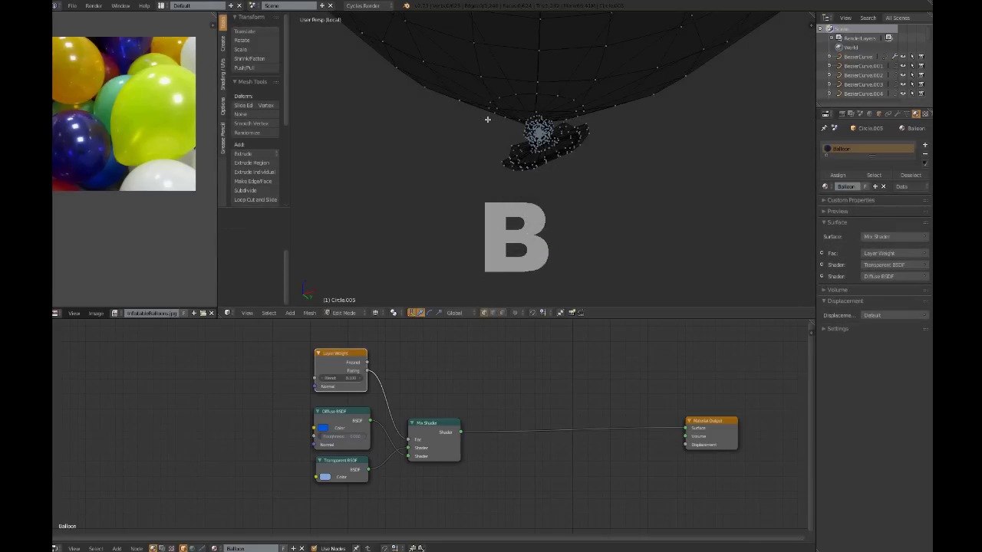
pyautogui.moveTo(510, 126); pyautogui.dragTo(462, 147, button='middle')
pyautogui.press('b')
pyautogui.moveTo(462, 147); pyautogui.dragTo(634, 225)
pyautogui.press('Tab')
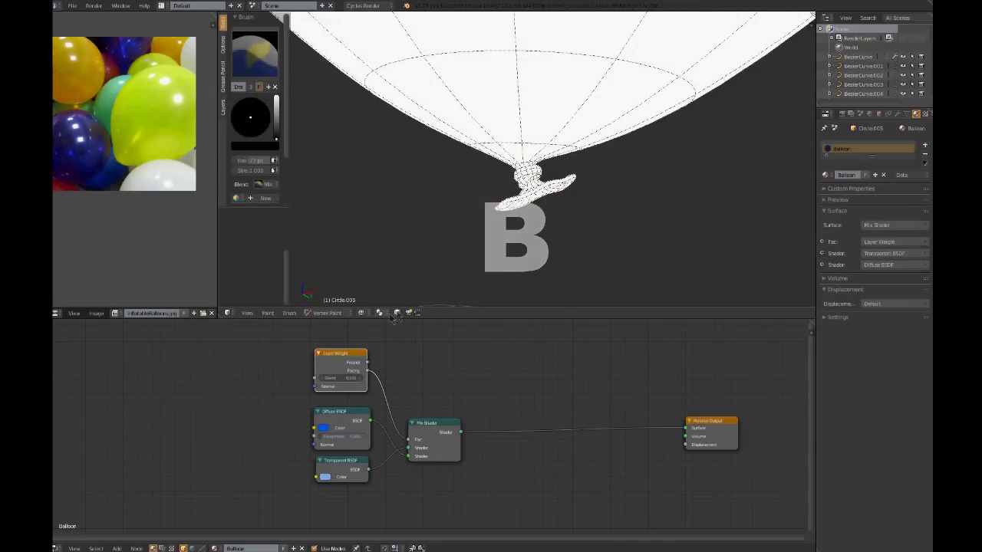
# Enable face selection masking for painting and hide the unselected faces, leaving only the neck and knot.
pyautogui.click(396, 313)
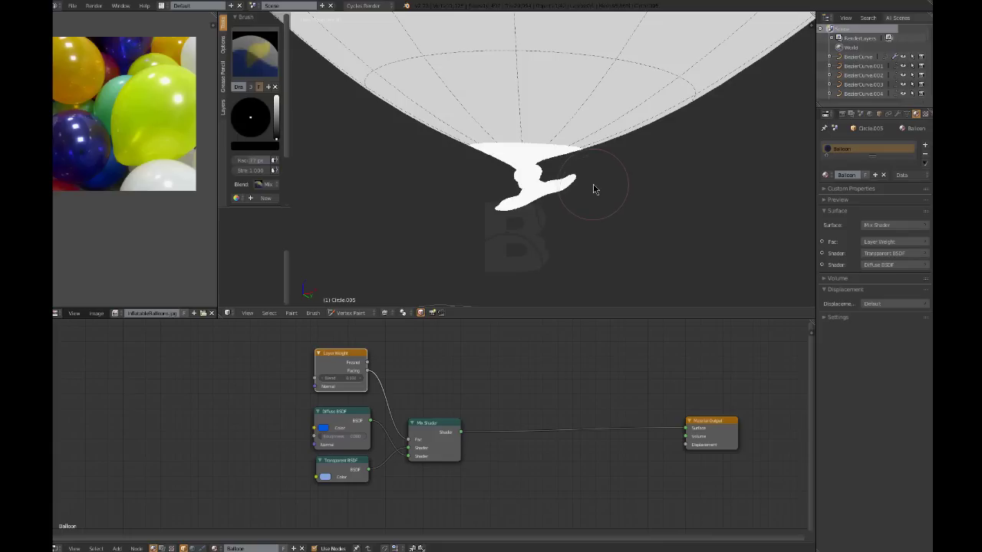
pyautogui.press('z')
pyautogui.scroll(-3, 566, 206)
pyautogui.moveTo(567, 204); pyautogui.dragTo(586, 212, button='middle')
pyautogui.hotkey('shift', 'h')
pyautogui.press('Tab')
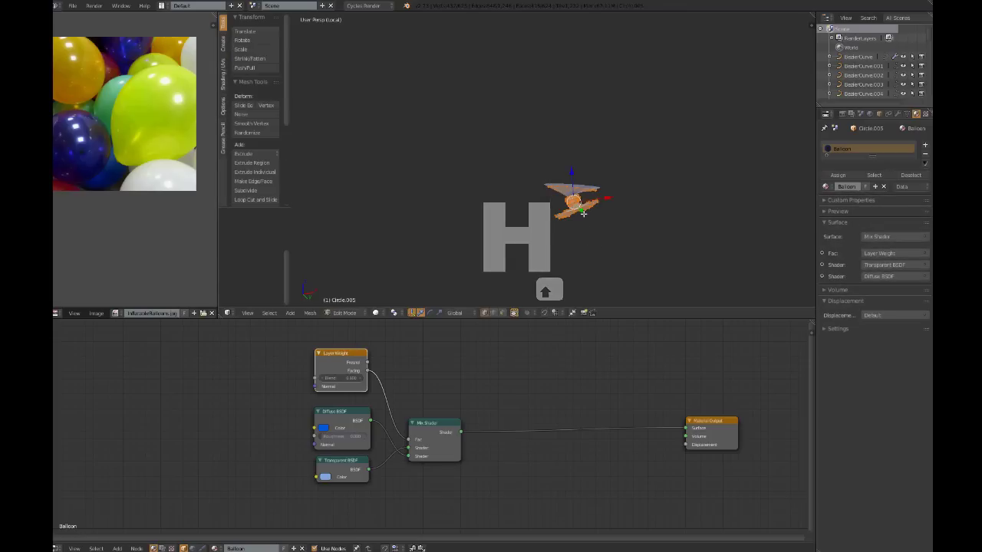
pyautogui.press('Tab')
# Paint the isolated neck and knot black from the front.
pyautogui.scroll(11, 574, 211)
pyautogui.scroll(-4, 592, 171)
pyautogui.moveTo(641, 132)
pyautogui.mouseDown()
pyautogui.moveTo(521, 107)
pyautogui.moveTo(660, 115)
pyautogui.moveTo(583, 169)
pyautogui.moveTo(667, 178)
pyautogui.mouseUp()
pyautogui.moveTo(701, 127); pyautogui.dragTo(684, 97)
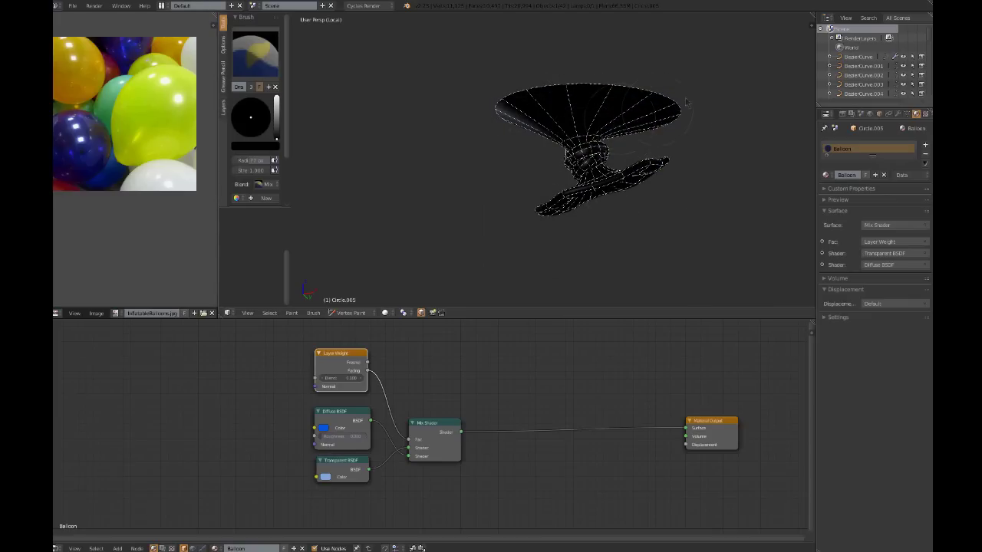
# Frame the knot and cover its remaining light areas with black from all sides, including the underside.
pyautogui.scroll(-6, 584, 137)
pyautogui.moveTo(585, 136); pyautogui.dragTo(488, 147, button='middle')
pyautogui.moveTo(364, 191); pyautogui.dragTo(384, 206, button='middle')
pyautogui.press('Tab')
pyautogui.press('KP_Decimal')
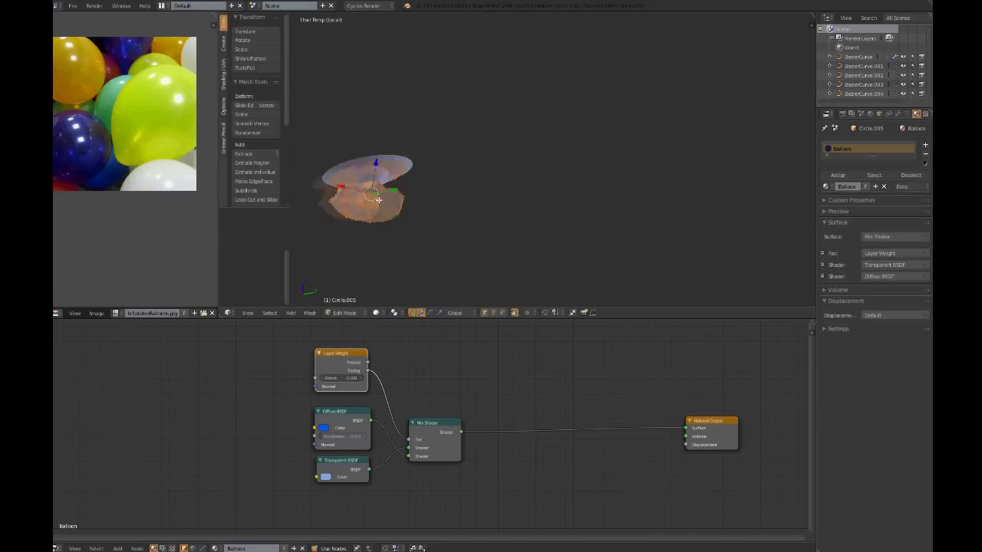
pyautogui.press('Tab')
pyautogui.moveTo(565, 127)
pyautogui.mouseDown(button='middle')
pyautogui.moveTo(501, 163)
pyautogui.moveTo(574, 155)
pyautogui.mouseUp(button='middle')
pyautogui.moveTo(562, 197); pyautogui.dragTo(589, 212, button='middle')
pyautogui.moveTo(441, 172); pyautogui.dragTo(629, 172, button='middle')
pyautogui.moveTo(437, 141); pyautogui.dragTo(633, 130, button='middle')
pyautogui.moveTo(577, 201); pyautogui.dragTo(521, 124, button='middle')
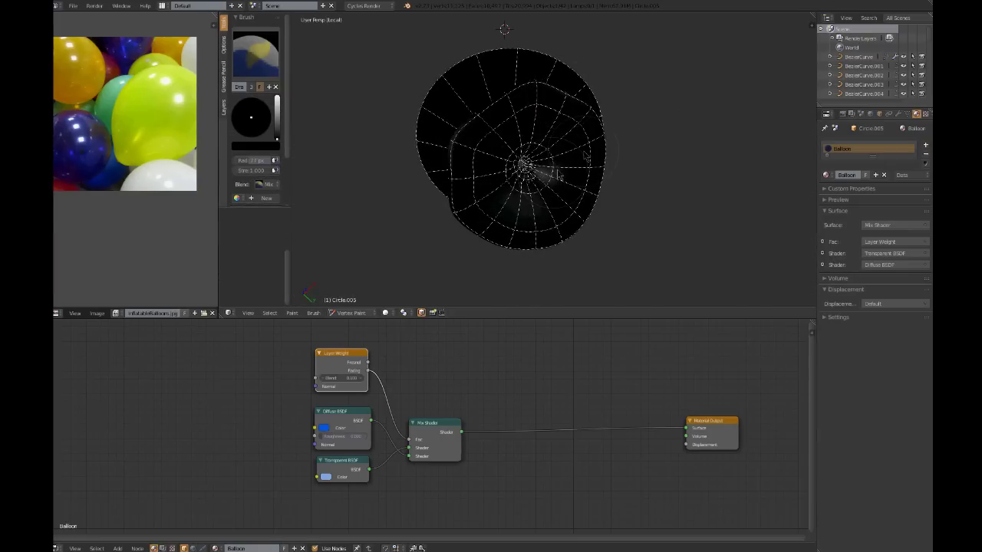
pyautogui.moveTo(585, 155); pyautogui.dragTo(497, 156, button='middle')
pyautogui.moveTo(559, 108); pyautogui.dragTo(711, 192, button='middle')
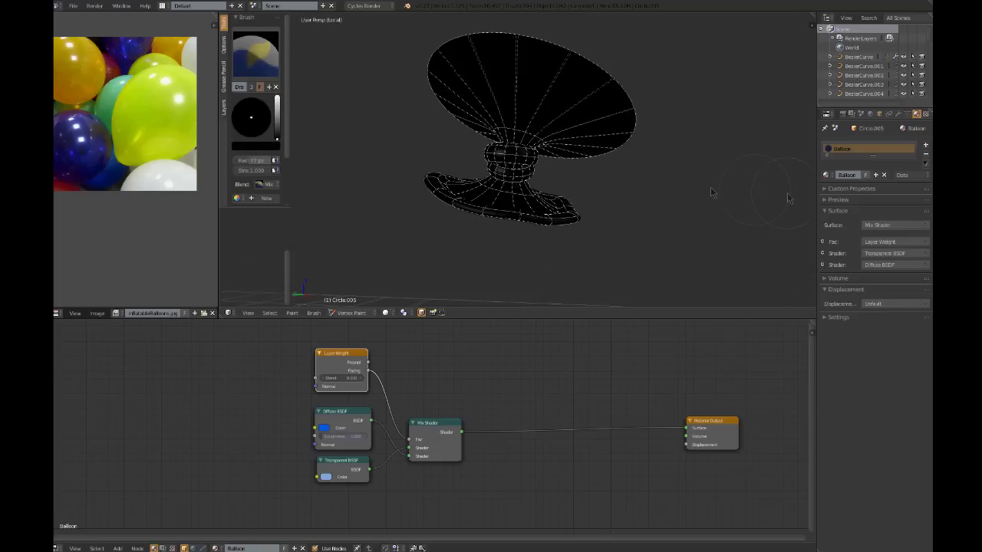
pyautogui.moveTo(539, 217); pyautogui.dragTo(571, 207, button='middle')
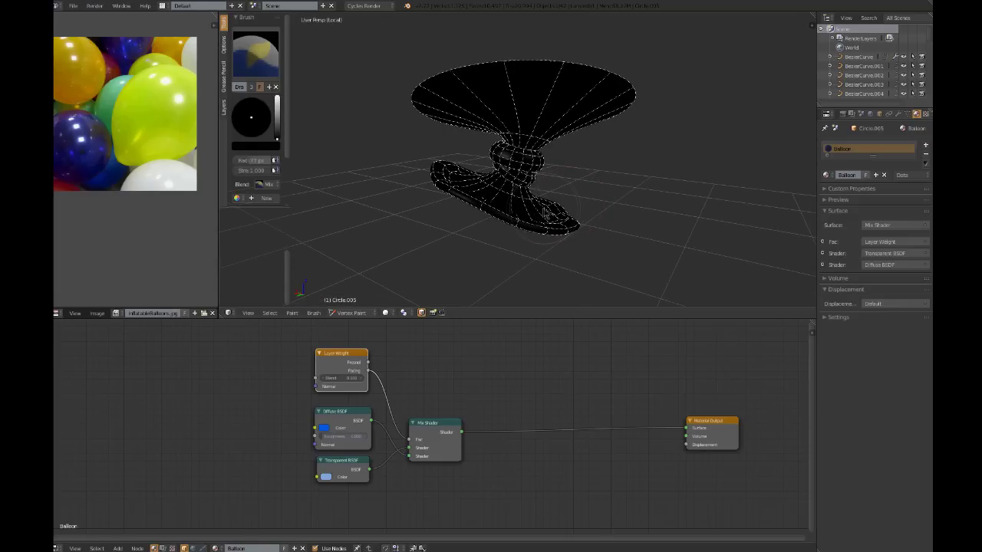
# Unhide all the balloon's faces and turn off face selection masking in Vertex Paint mode.
pyautogui.press('v')
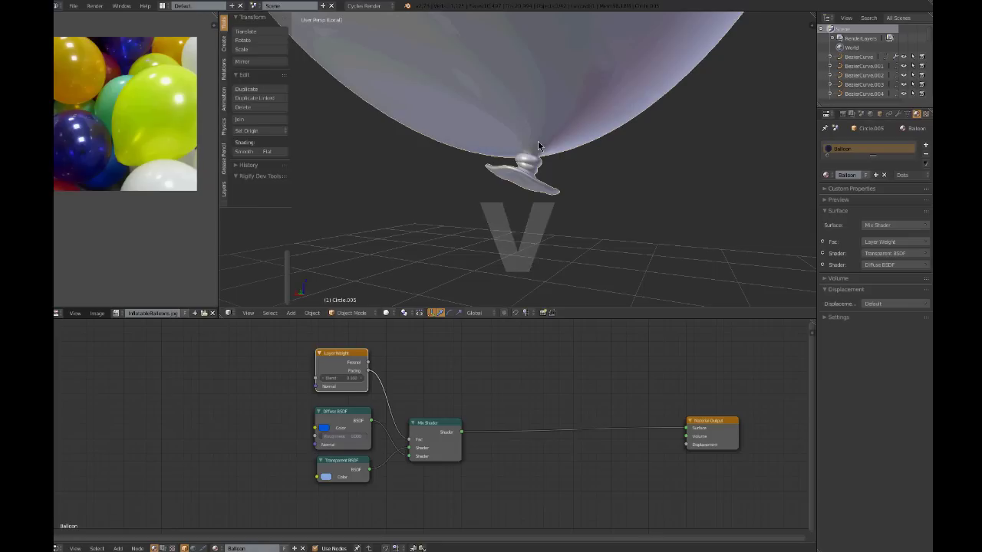
pyautogui.press('v')
pyautogui.press('Tab')
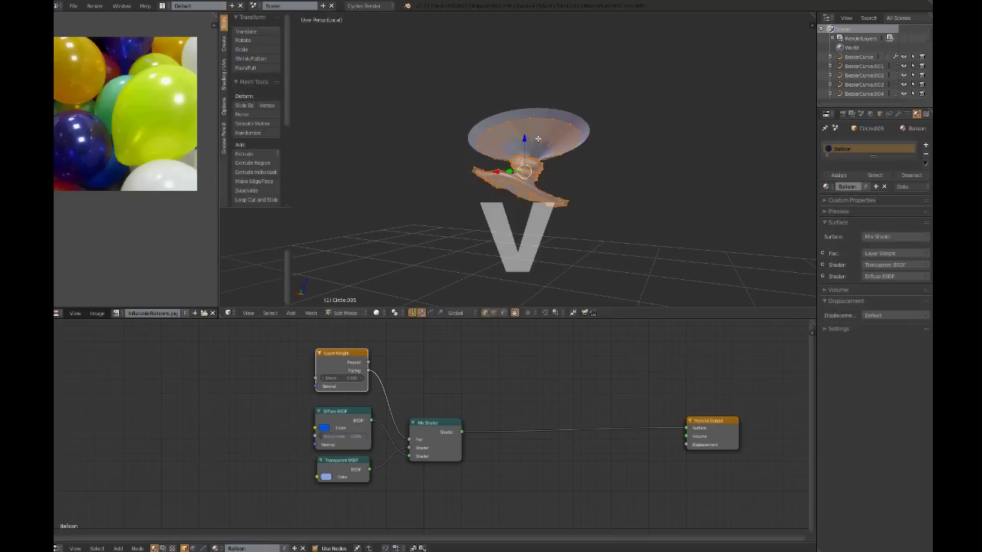
pyautogui.hotkey('alt', 'h')
pyautogui.press('Tab')
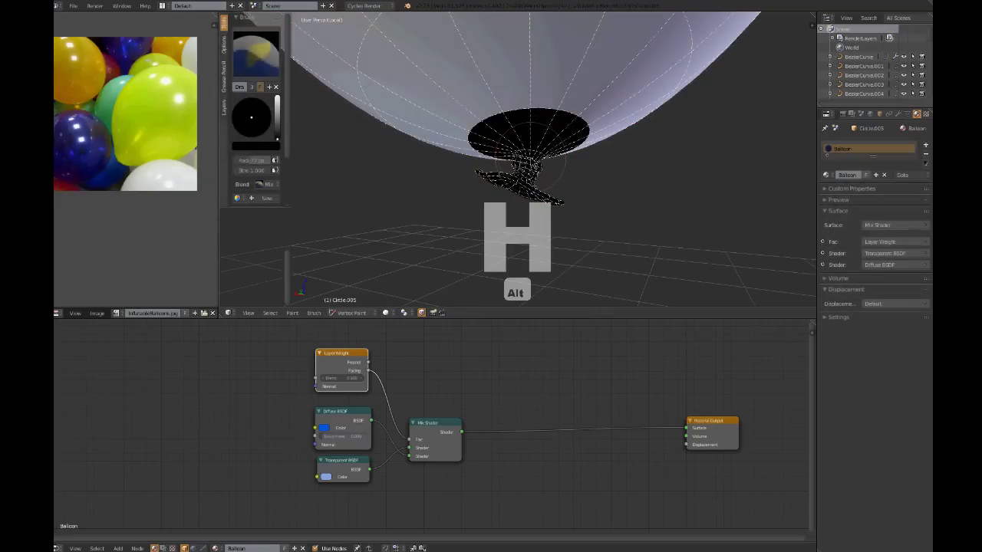
pyautogui.click(421, 312)
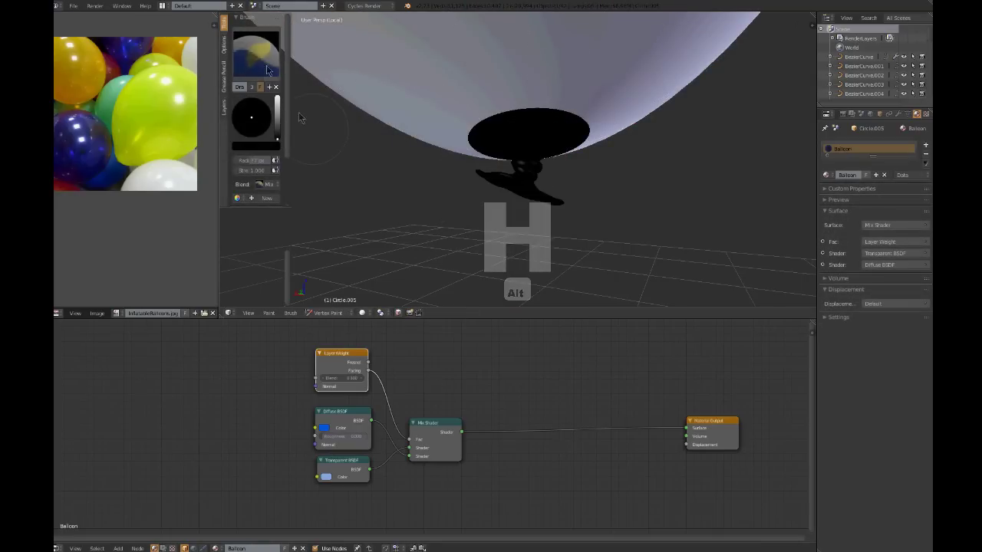
# Lighten the brush color, paint over the rim of the black area around the balloon's neck and leave Vertex Paint mode.
pyautogui.moveTo(277, 122); pyautogui.dragTo(278, 99)
pyautogui.moveTo(529, 168); pyautogui.dragTo(566, 125, button='middle')
pyautogui.moveTo(604, 187)
pyautogui.mouseDown()
pyautogui.moveTo(520, 120)
pyautogui.moveTo(475, 149)
pyautogui.mouseUp()
pyautogui.moveTo(476, 149); pyautogui.dragTo(571, 125, button='middle')
pyautogui.moveTo(571, 125); pyautogui.dragTo(544, 128)
pyautogui.moveTo(434, 166)
pyautogui.mouseDown(button='middle')
pyautogui.moveTo(397, 164)
pyautogui.moveTo(519, 89)
pyautogui.moveTo(544, 156)
pyautogui.moveTo(575, 157)
pyautogui.moveTo(559, 252)
pyautogui.moveTo(556, 161)
pyautogui.moveTo(552, 213)
pyautogui.moveTo(542, 181)
pyautogui.mouseUp(button='middle')
pyautogui.scroll(-3, 595, 158)
pyautogui.scroll(2, 595, 158)
pyautogui.press('v')
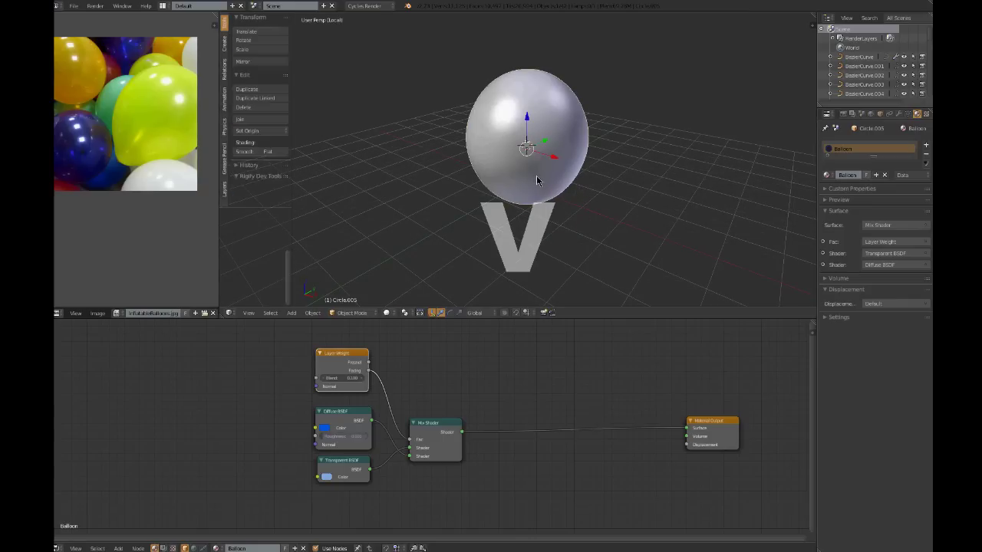
# Leave the isolated view of the single balloon and show the whole bunch in rendered shading.
pyautogui.hotkey('shift', 'z')
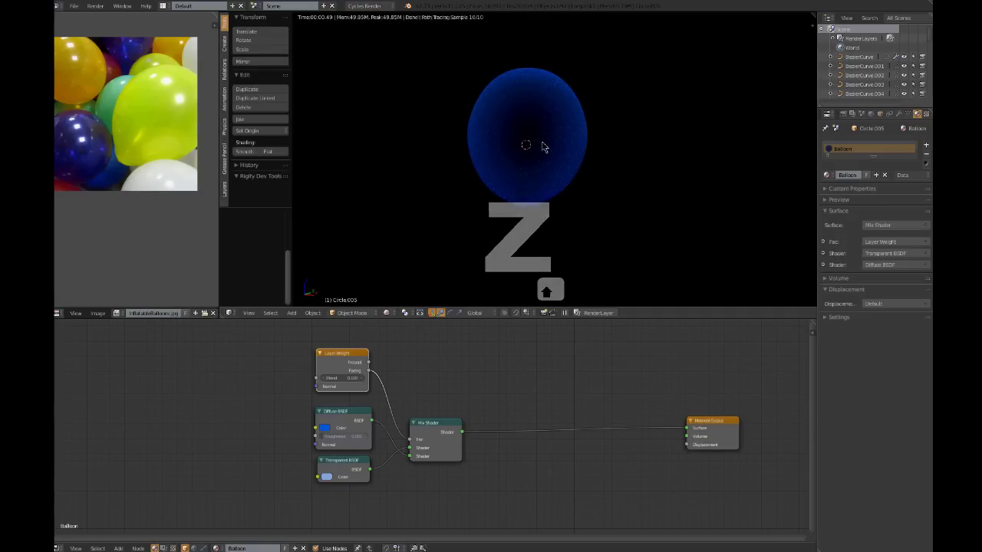
pyautogui.hotkey('shift', 'z')
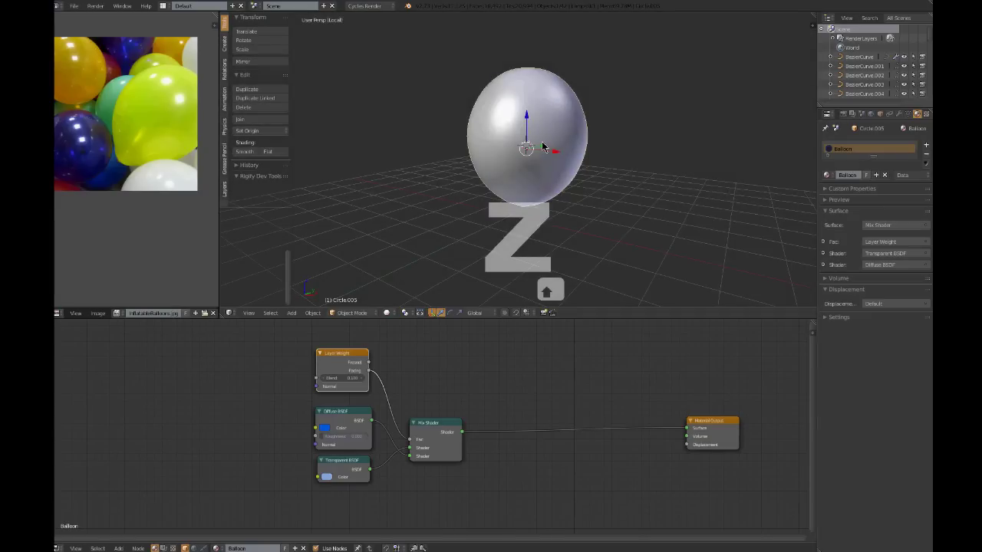
pyautogui.press('KP_Divide')
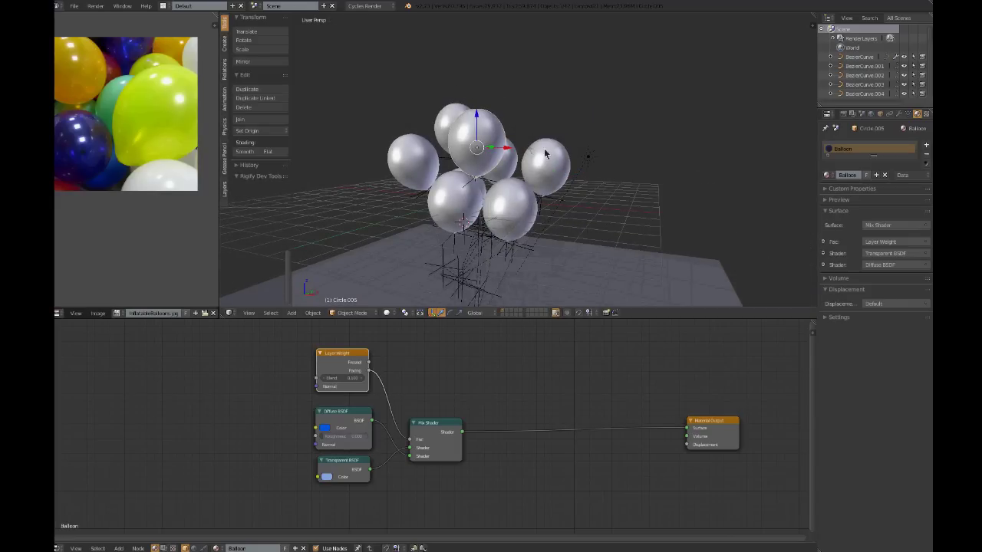
pyautogui.press('v')
pyautogui.moveTo(548, 156); pyautogui.dragTo(505, 185, button='middle')
pyautogui.press('v')
pyautogui.moveTo(464, 137); pyautogui.dragTo(492, 113, button='middle')
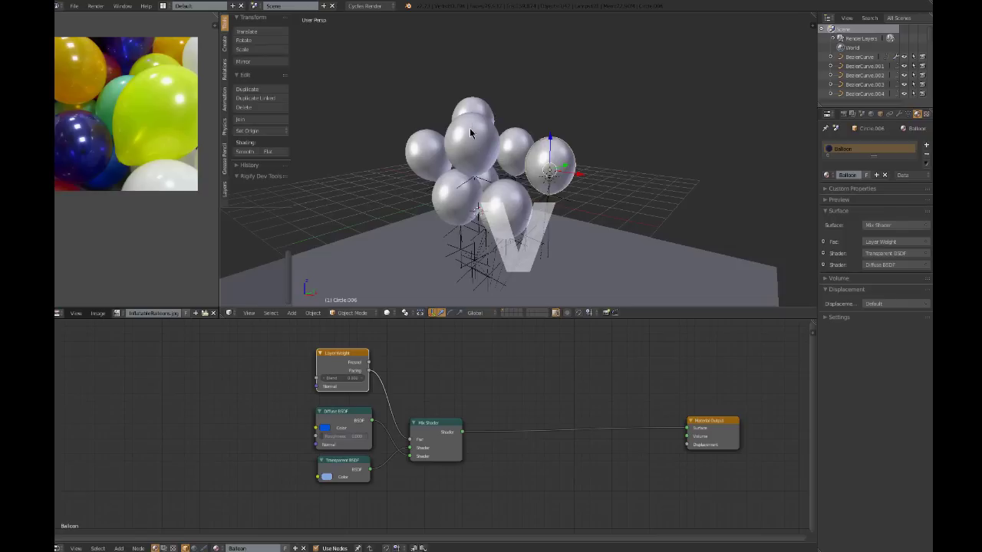
pyautogui.moveTo(471, 134); pyautogui.dragTo(495, 128, button='middle')
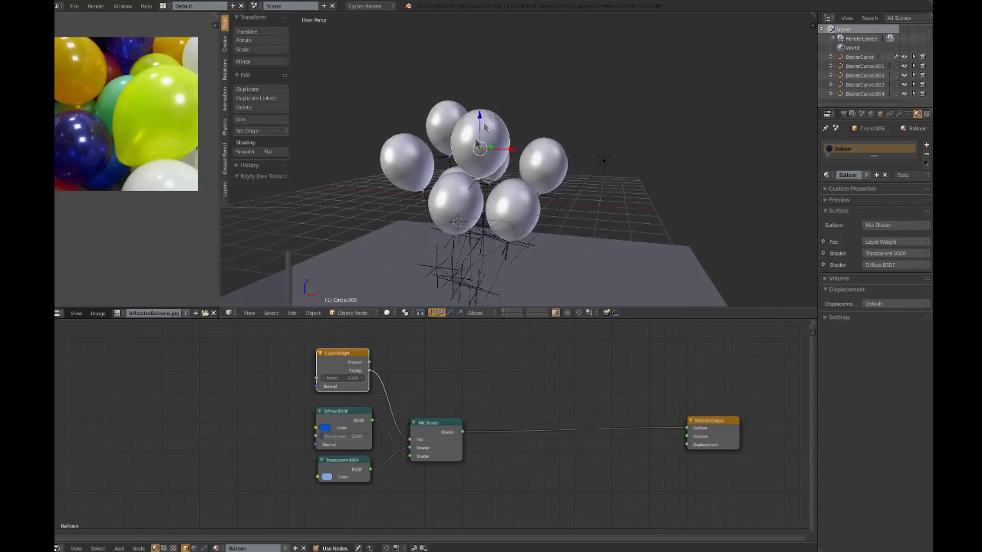
pyautogui.hotkey('shift', 'z')
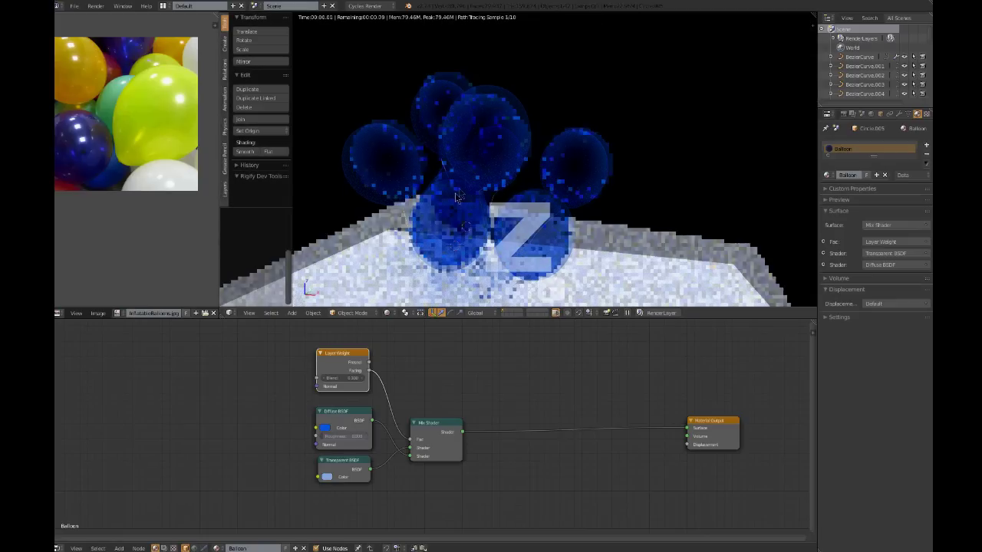
# Add an Attribute node that reads the Col vertex color layer to the Balloon material.
pyautogui.moveTo(415, 380); pyautogui.dragTo(407, 400, button='middle')
pyautogui.scroll(-1, 418, 363)
pyautogui.moveTo(416, 357); pyautogui.dragTo(391, 376, button='middle')
pyautogui.hotkey('shift', 'a')
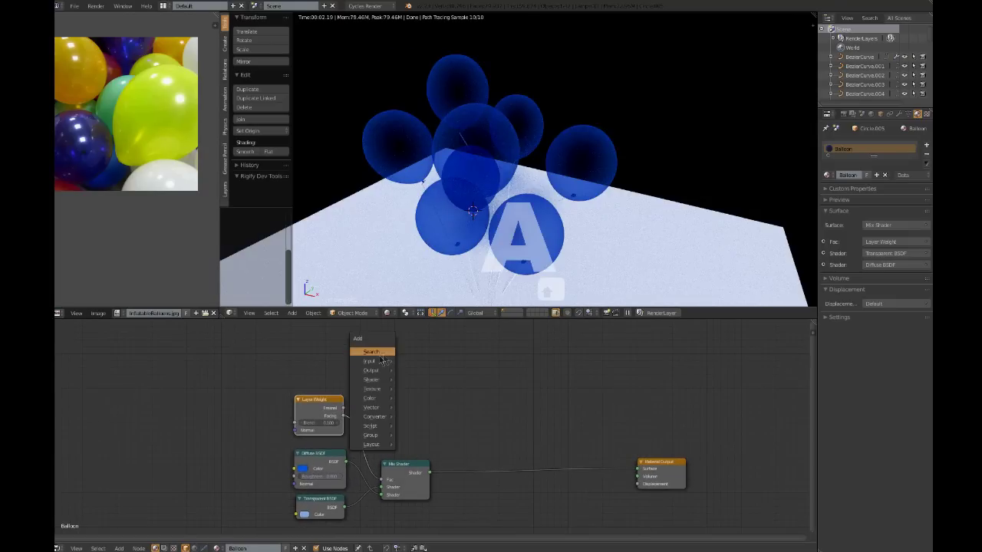
pyautogui.moveTo(375, 364)
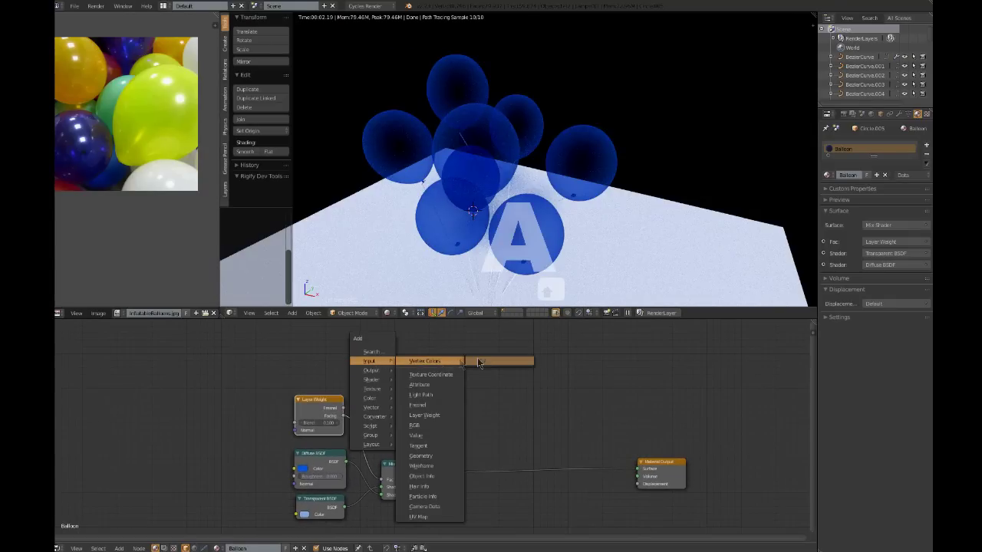
pyautogui.click(485, 363)
pyautogui.click(425, 360)
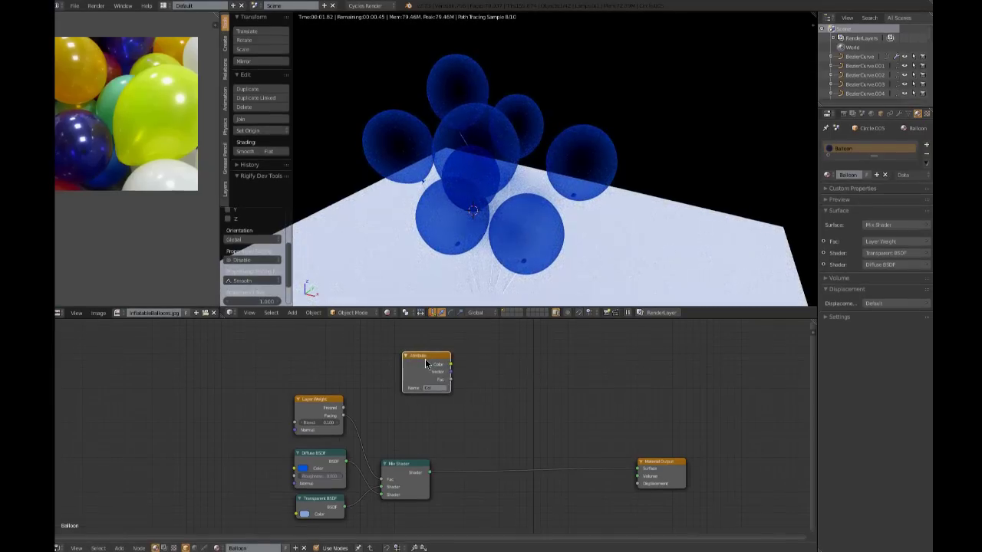
# Preview the vertex color attribute on the balloons, place its node above the Mix Shader and route the Mix Shader back to the output.
pyautogui.keyDown('ctrl'); pyautogui.keyDown('shift'); pyautogui.click(425, 359); pyautogui.keyUp('shift'); pyautogui.keyUp('ctrl')
pyautogui.moveTo(433, 364); pyautogui.dragTo(295, 344)
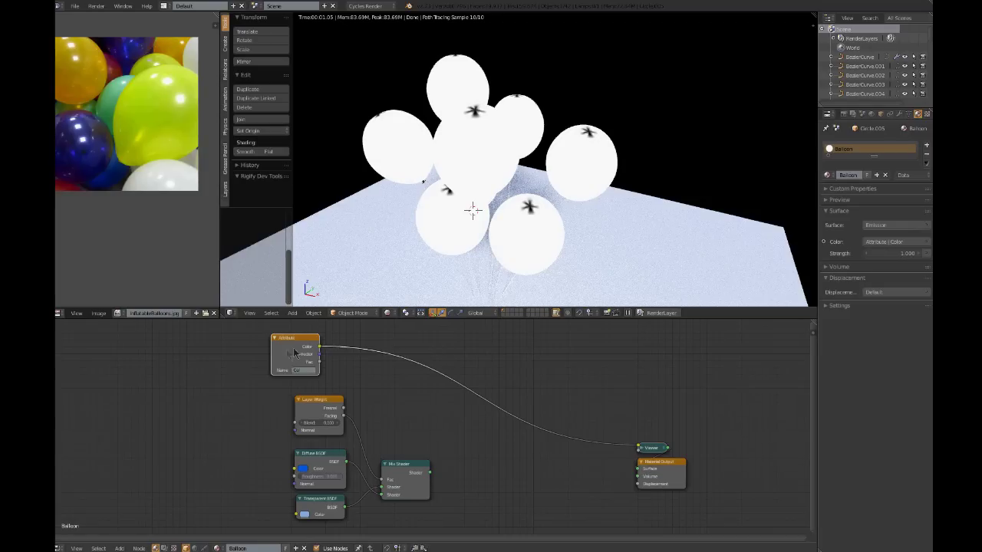
pyautogui.moveTo(311, 346); pyautogui.dragTo(430, 408)
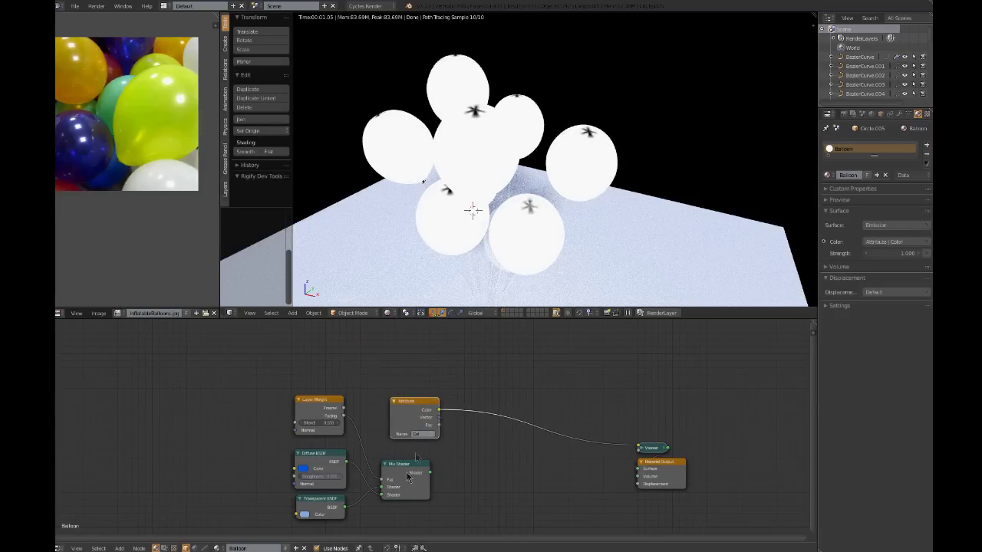
pyautogui.keyDown('ctrl'); pyautogui.keyDown('shift'); pyautogui.click(426, 500); pyautogui.keyUp('shift'); pyautogui.keyUp('ctrl')
# Duplicate the Diffuse BSDF and Mix Shader nodes and insert the copies between the first Mix Shader and the Material Output.
pyautogui.moveTo(383, 460); pyautogui.dragTo(373, 431, button='middle')
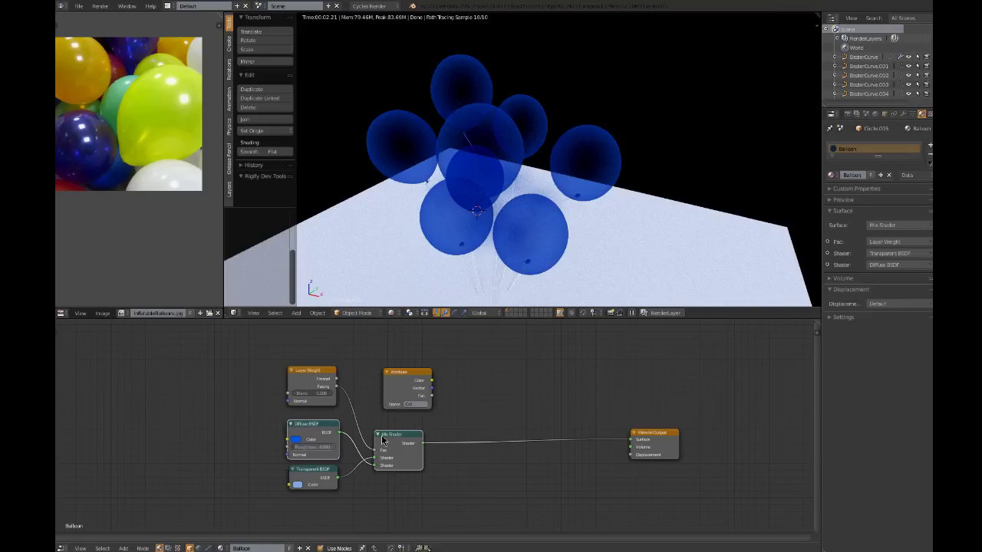
pyautogui.hotkey('shift', 'd')
pyautogui.click(483, 452)
pyautogui.press('g')
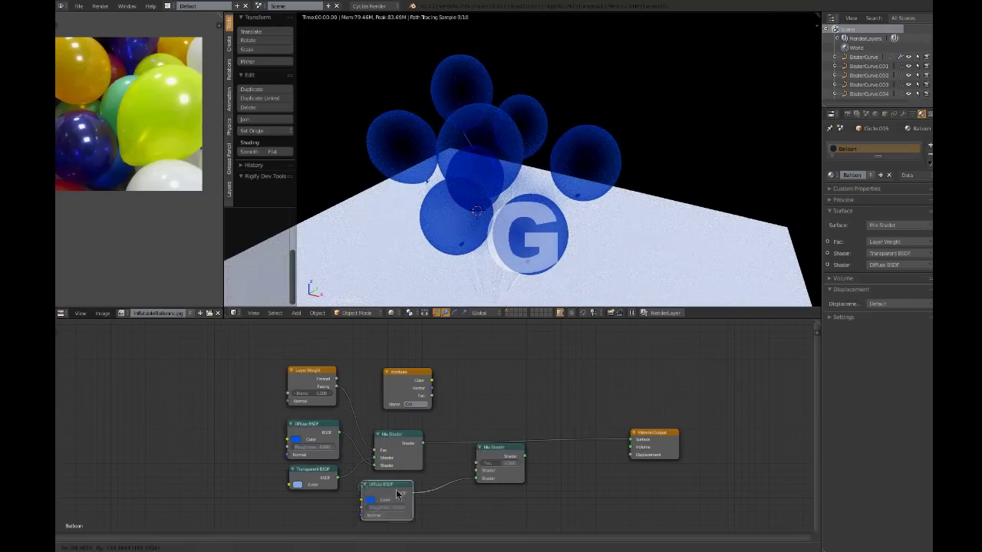
pyautogui.moveTo(423, 444); pyautogui.dragTo(630, 440)
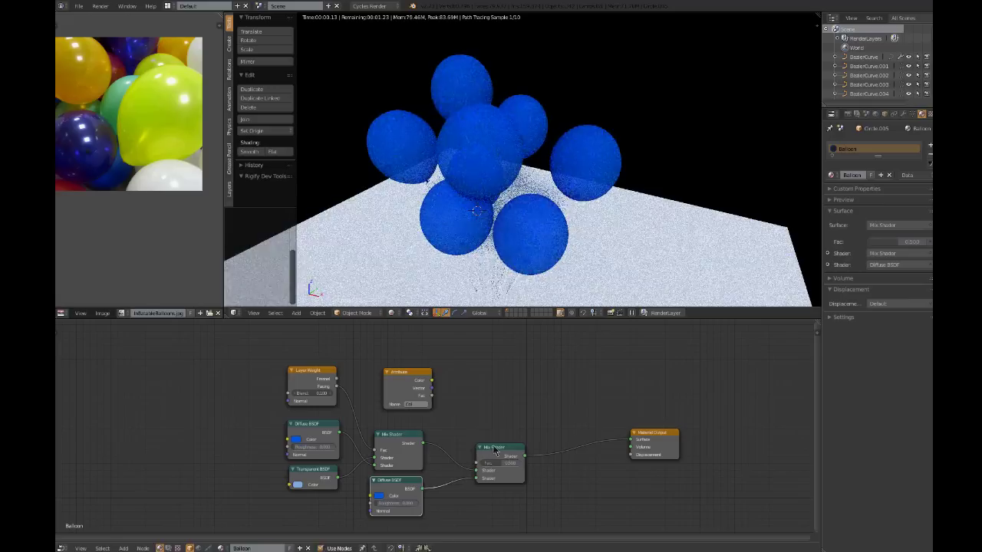
pyautogui.moveTo(492, 450); pyautogui.dragTo(479, 436)
# Darken the duplicated Diffuse BSDF's blue and connect the Attribute's Fac output to the second Mix Shader's factor.
pyautogui.click(379, 496)
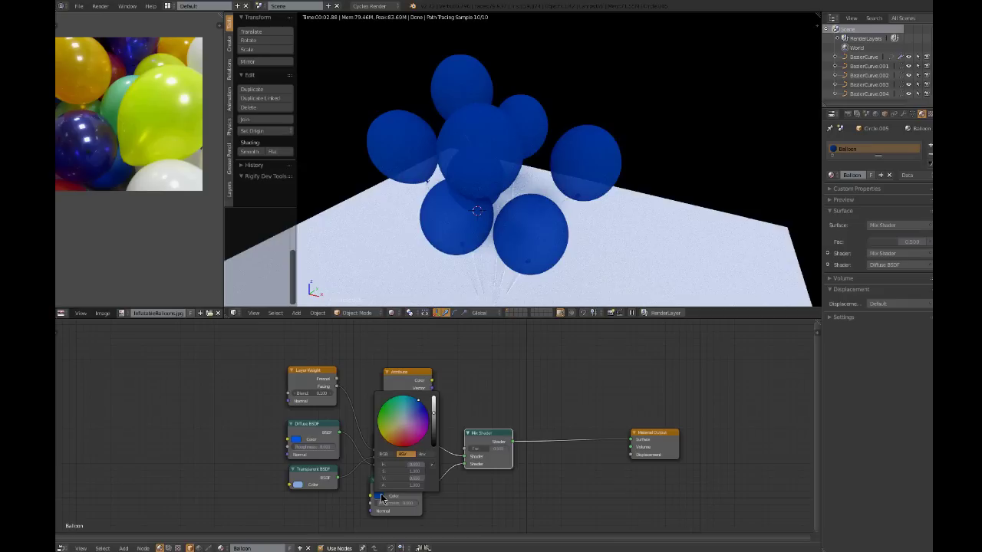
pyautogui.moveTo(396, 477); pyautogui.dragTo(414, 478)
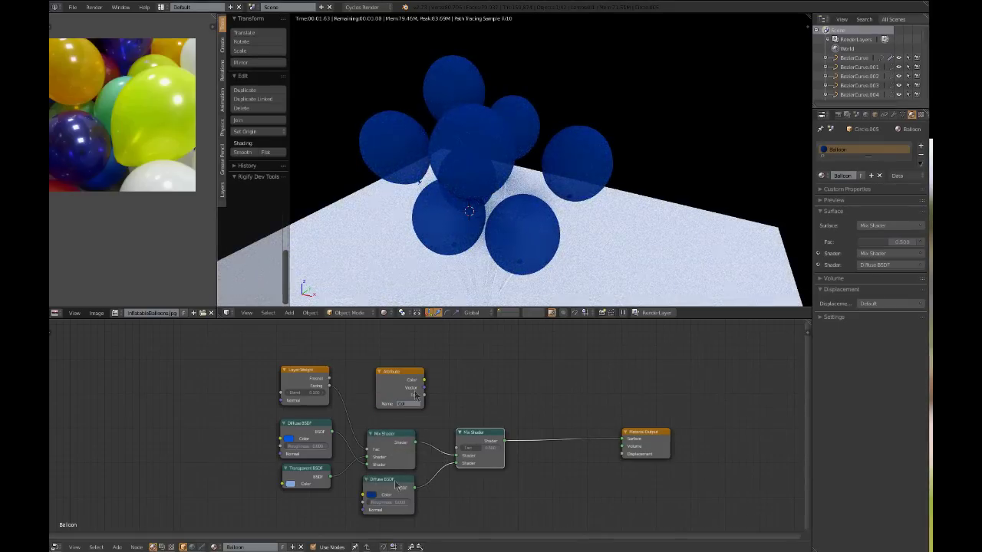
pyautogui.moveTo(428, 399); pyautogui.dragTo(441, 416)
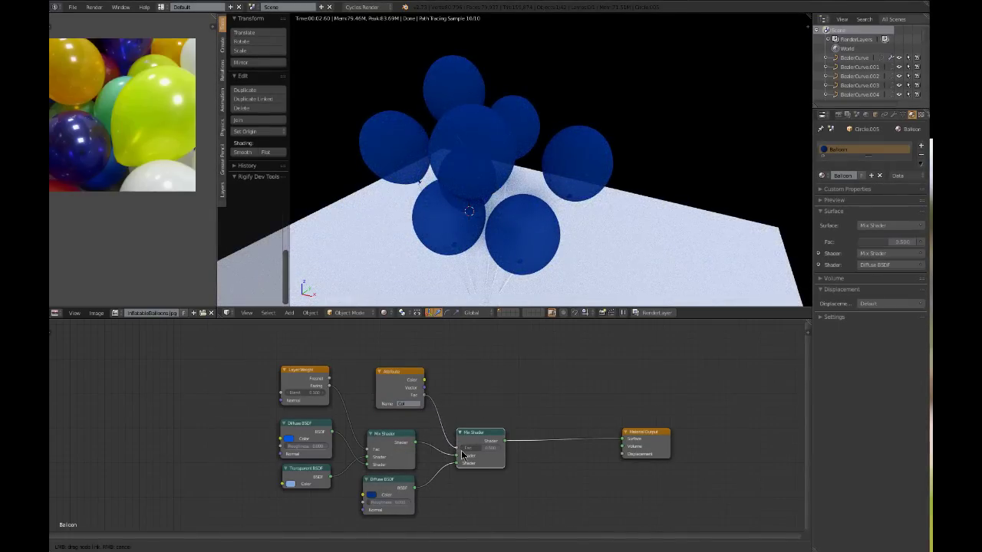
pyautogui.moveTo(462, 456); pyautogui.dragTo(462, 455)
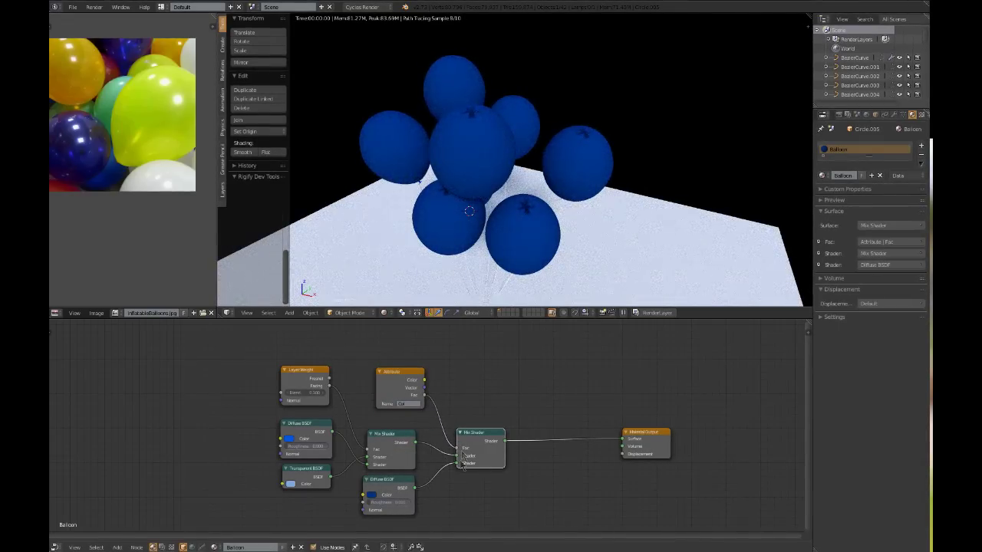
# Swap the second Mix Shader's two shader inputs and darken the duplicated Diffuse BSDF's blue further.
pyautogui.moveTo(457, 464); pyautogui.dragTo(457, 456)
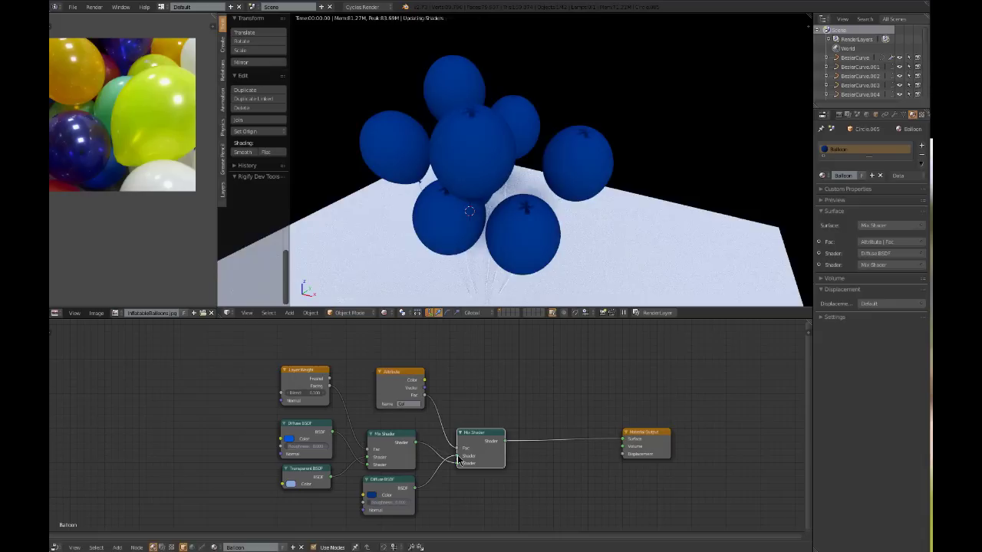
pyautogui.press('g')
pyautogui.click(474, 437)
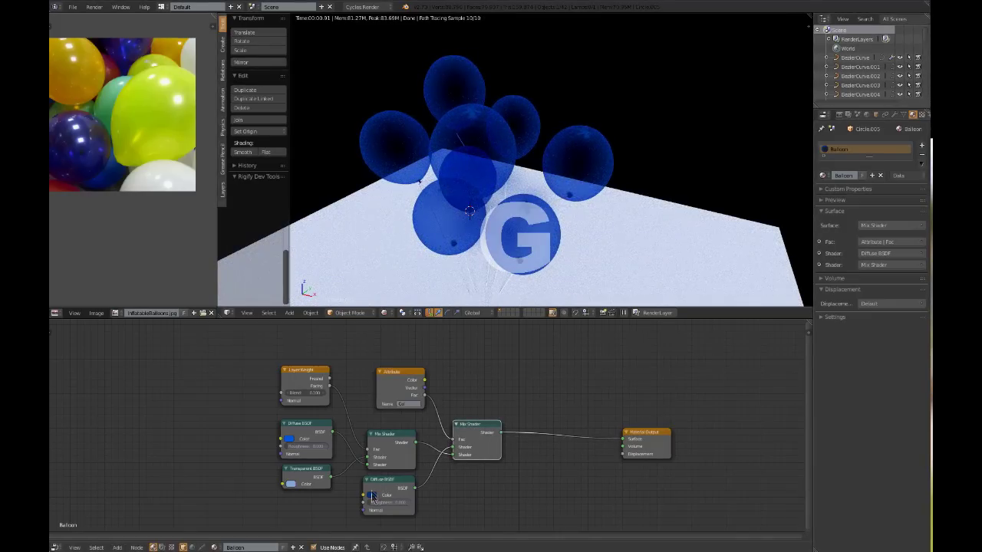
pyautogui.click(372, 496)
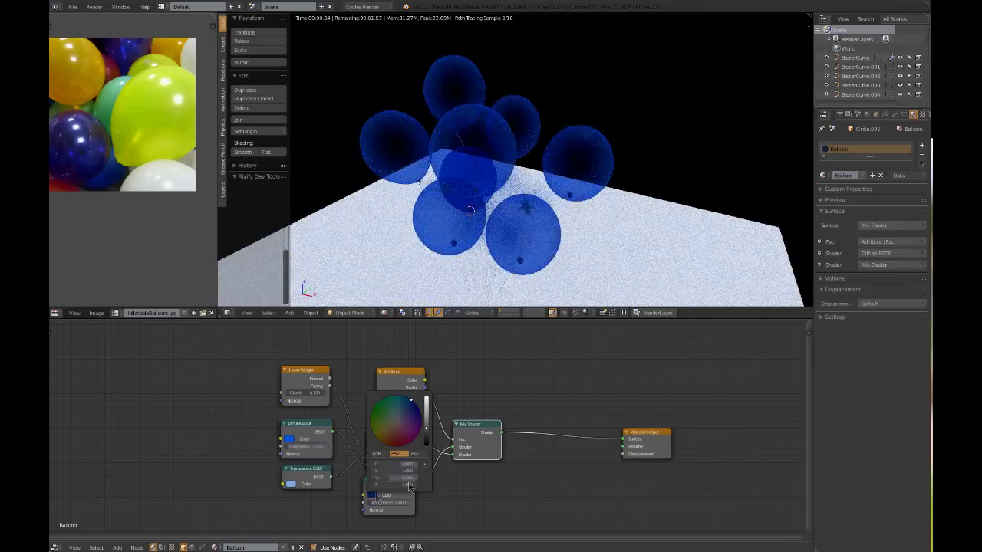
# Move the Material Output node farther away from the second Mix Shader to make room for more nodes.
pyautogui.press('g')
pyautogui.press('a')
pyautogui.press('b')
pyautogui.moveTo(600, 414); pyautogui.dragTo(630, 445)
pyautogui.moveTo(666, 477); pyautogui.dragTo(666, 477)
pyautogui.press('g')
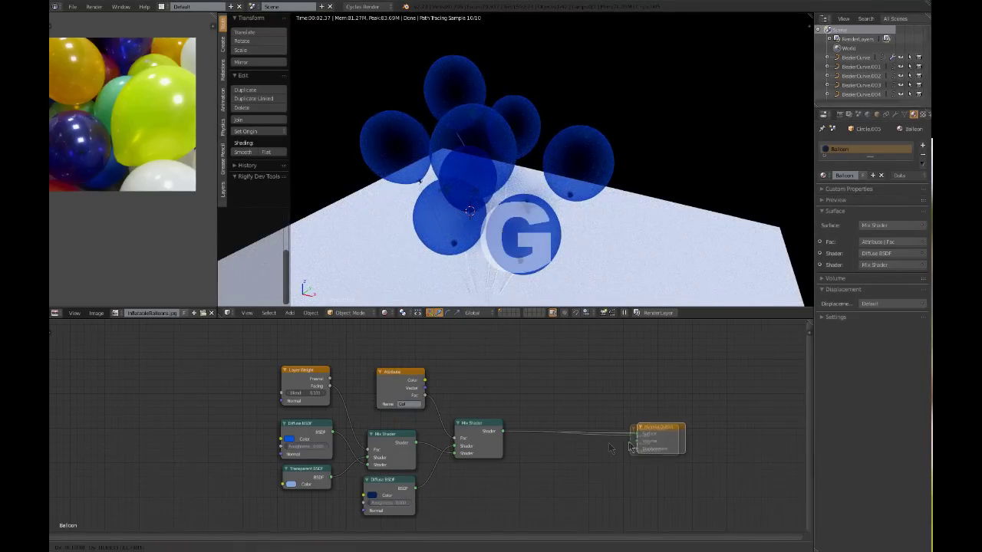
pyautogui.click(736, 452)
# Add a Glossy BSDF and blend it with the second Mix Shader's result through a new Mix Shader before the output.
pyautogui.moveTo(626, 439); pyautogui.dragTo(583, 421, button='middle')
pyautogui.hotkey('shift', 'a')
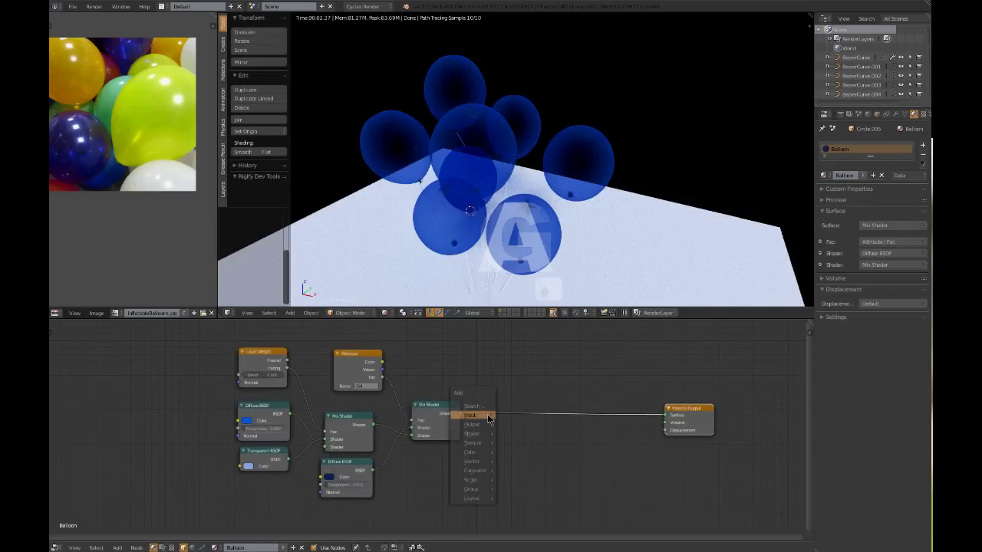
pyautogui.moveTo(488, 419)
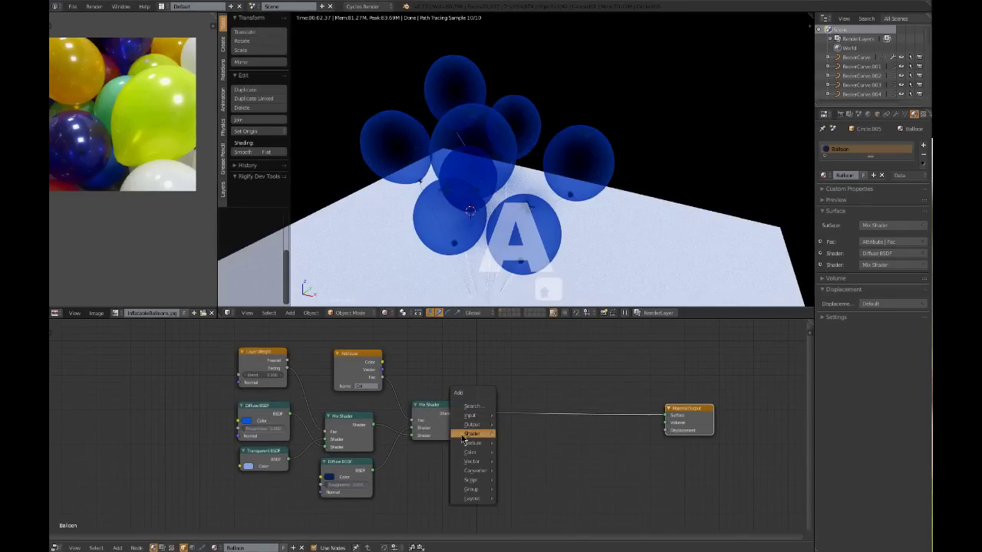
pyautogui.click(528, 292)
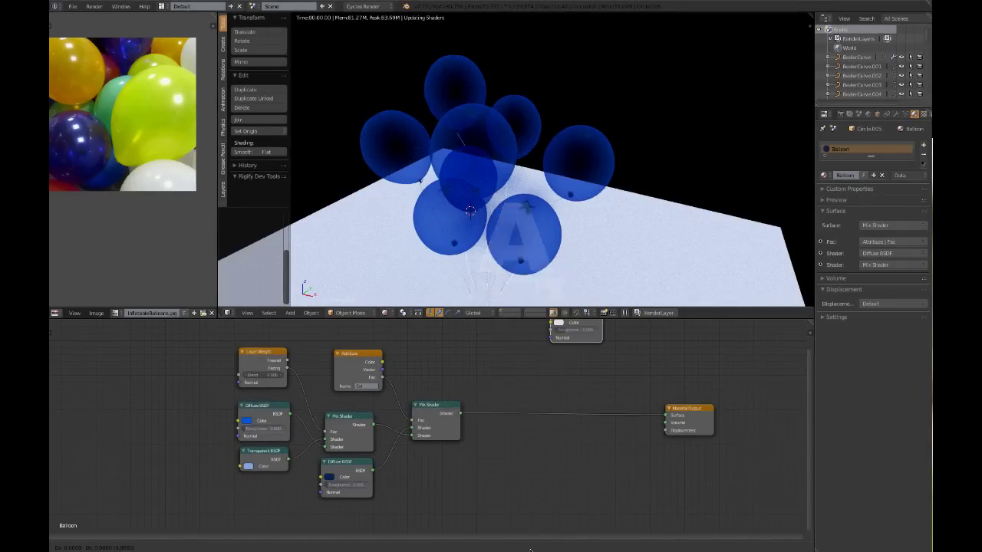
pyautogui.click(419, 451)
pyautogui.keyDown('alt'); pyautogui.moveTo(437, 414); pyautogui.dragTo(439, 457, button='right'); pyautogui.keyUp('alt')
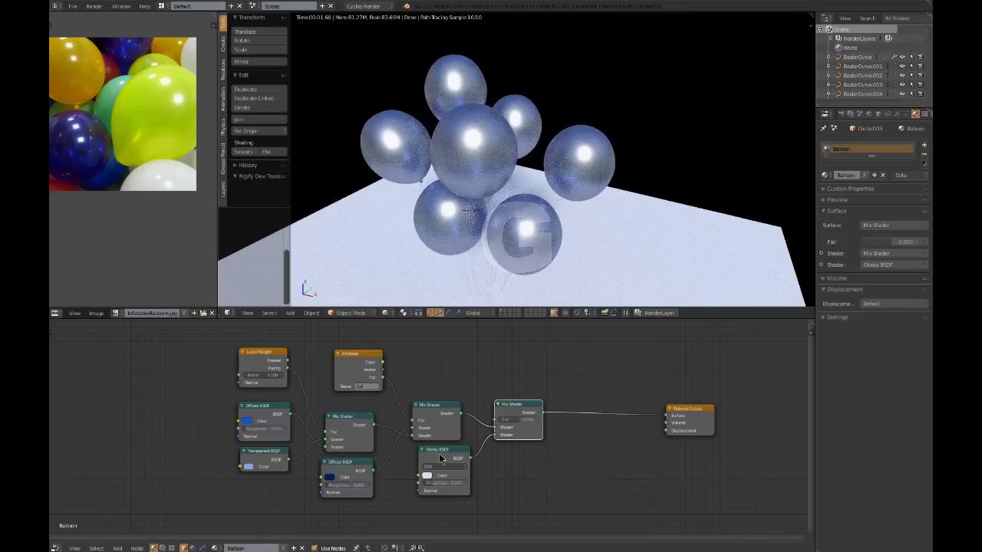
pyautogui.moveTo(441, 458); pyautogui.dragTo(438, 460)
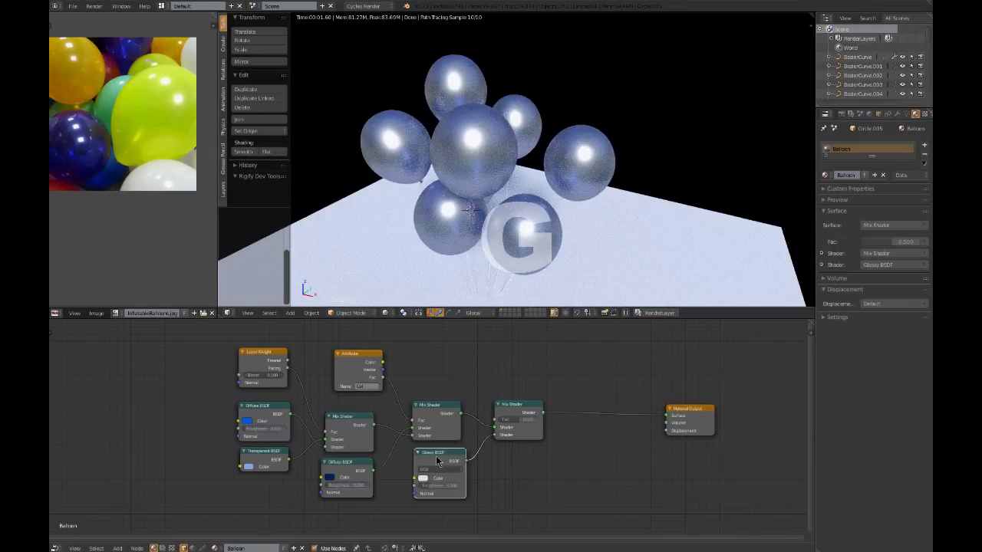
# Set the Glossy BSDF's roughness to 0.075 and the last Mix Shader's factor to 0.05, and move that Mix Shader closer.
pyautogui.scroll(2, 441, 472)
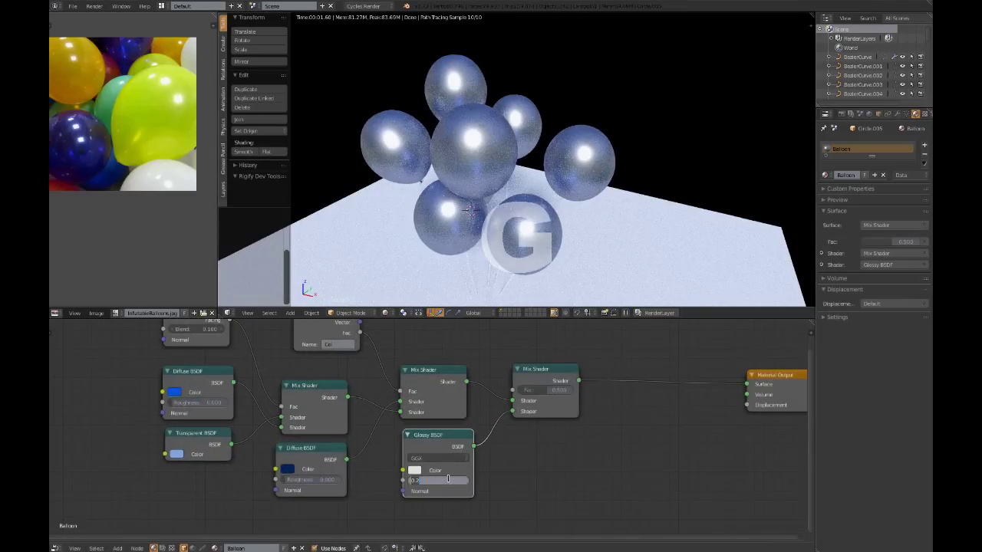
pyautogui.click(449, 480)
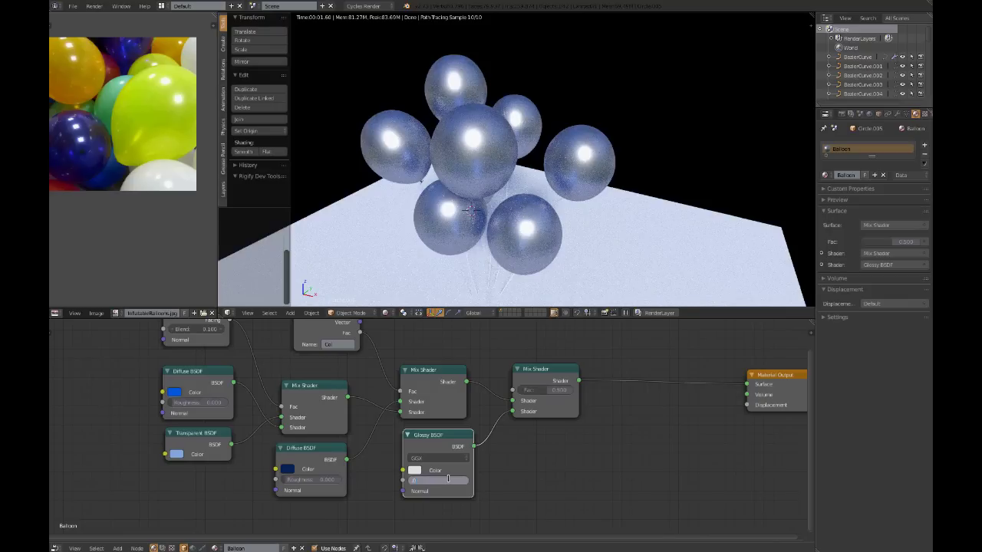
pyautogui.write('.075')
pyautogui.press('Return')
pyautogui.click(556, 388)
pyautogui.write('0.05')
pyautogui.press('Return')
pyautogui.press('g')
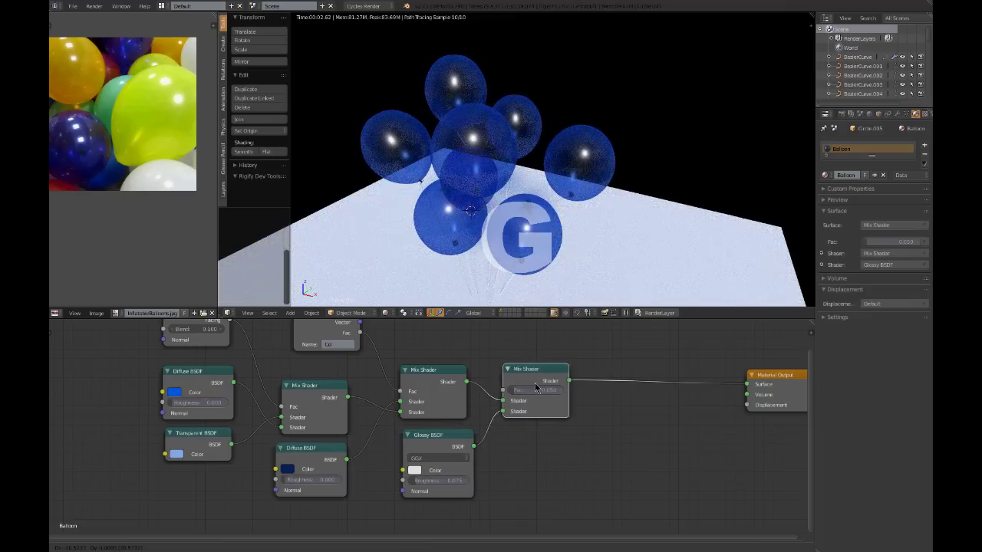
pyautogui.scroll(-2, 525, 439)
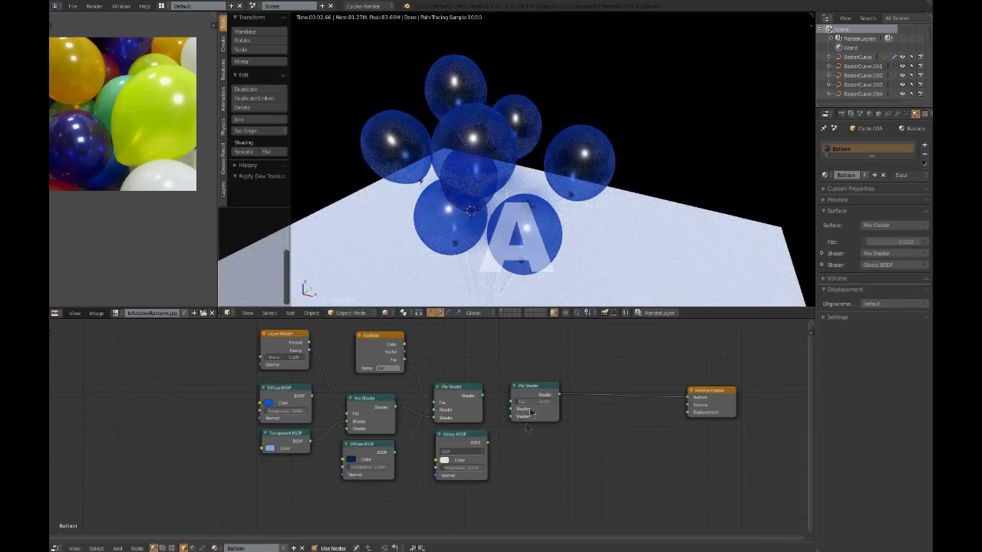
# Connect the Attribute's Fac output to the factor of the last Mix Shader, which blends in the gloss.
pyautogui.moveTo(547, 175); pyautogui.dragTo(515, 225, button='middle')
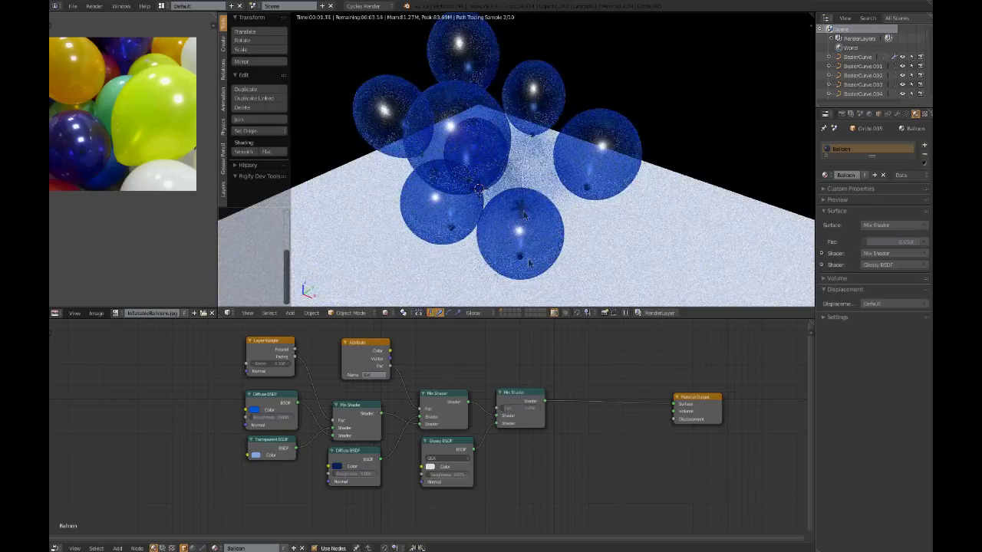
pyautogui.moveTo(441, 407); pyautogui.dragTo(403, 425, button='middle')
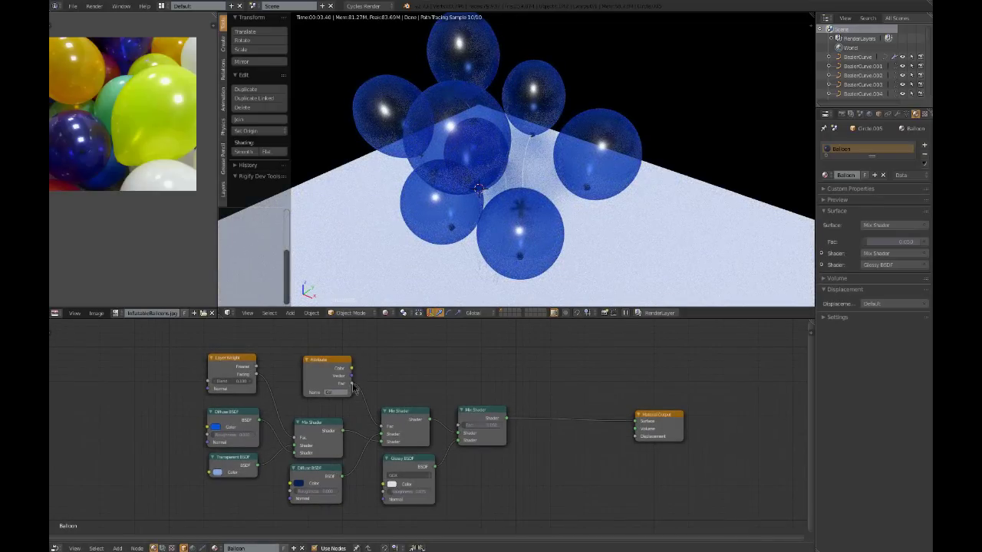
pyautogui.moveTo(353, 386); pyautogui.dragTo(369, 388)
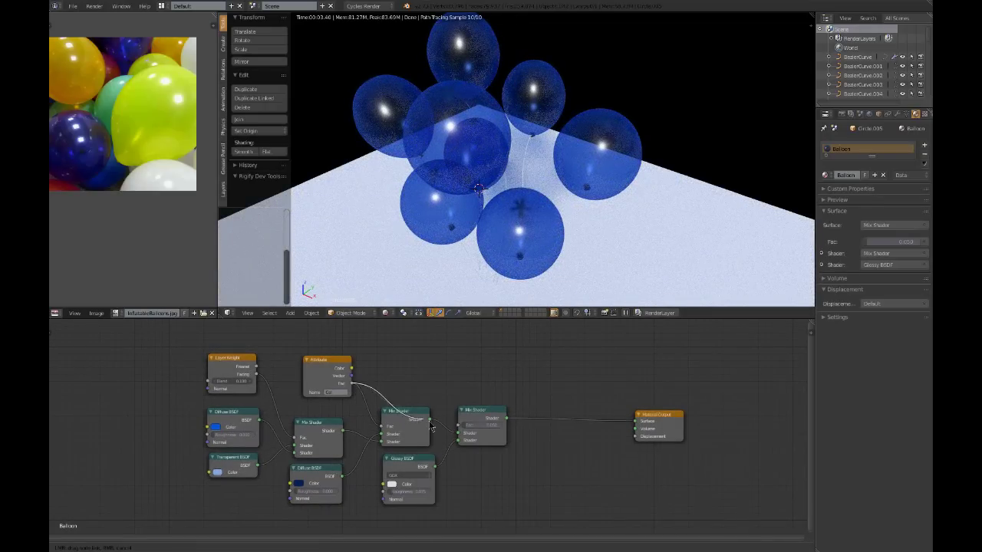
pyautogui.moveTo(462, 432); pyautogui.dragTo(462, 432)
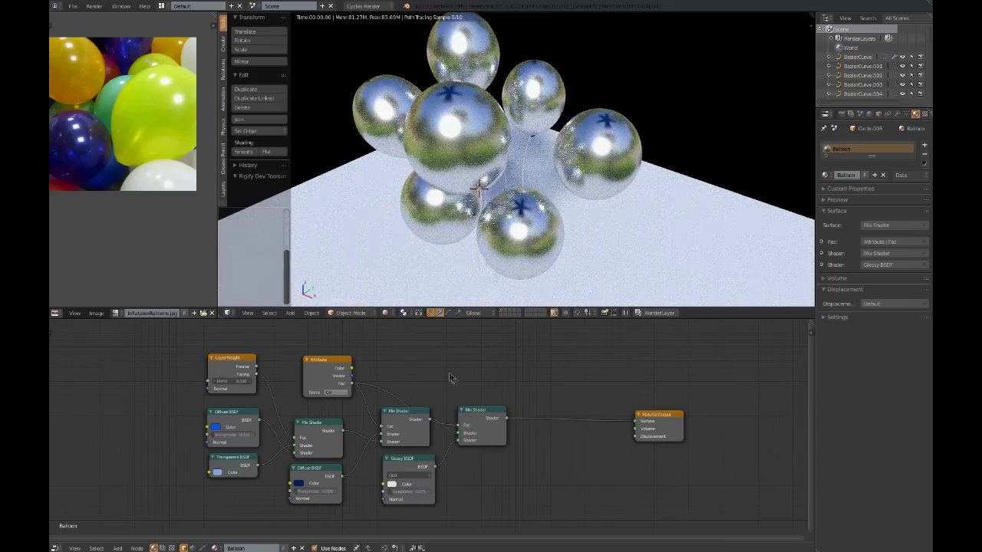
# Add a ColorRamp node and insert it between the Attribute's Fac output and the last Mix Shader's factor.
pyautogui.hotkey('shift', 'a')
pyautogui.moveTo(443, 367)
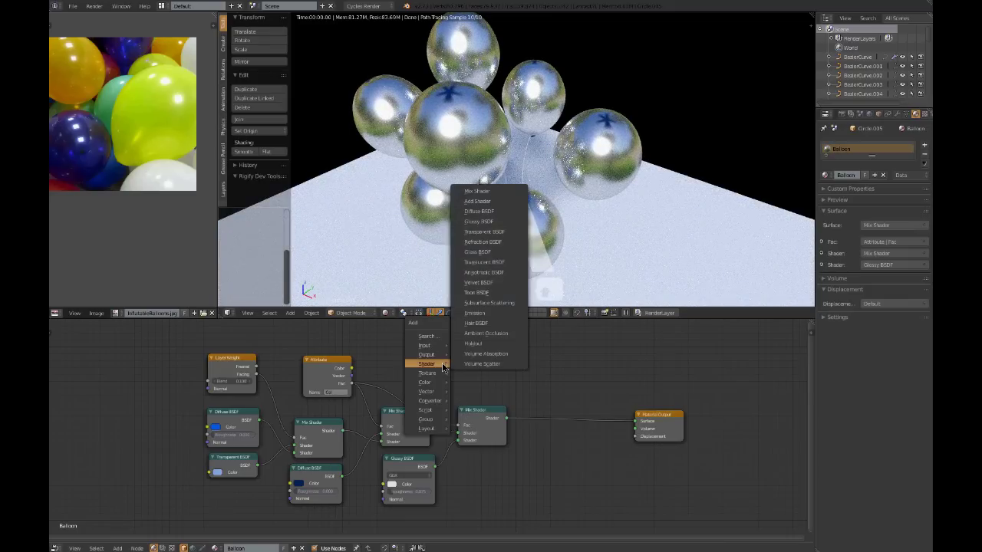
pyautogui.moveTo(434, 402)
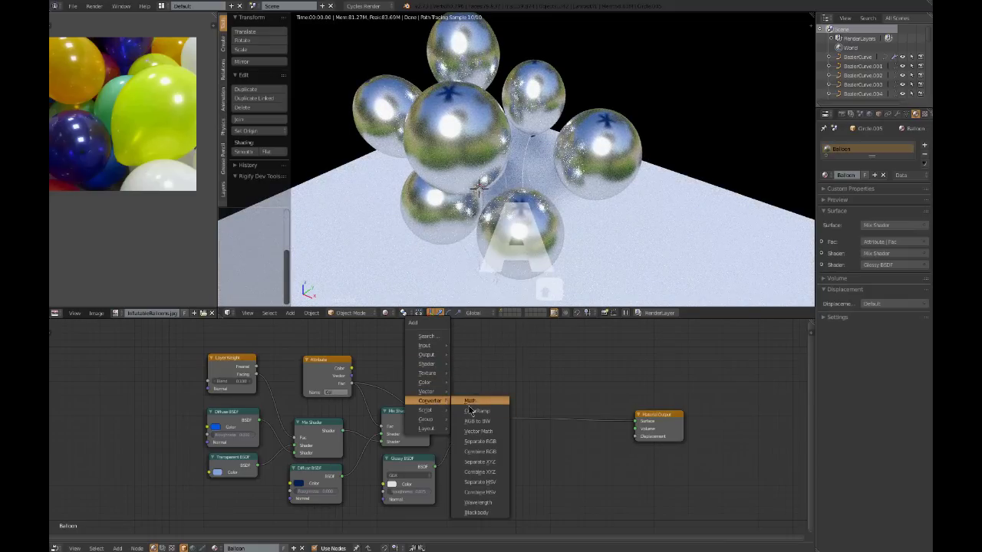
pyautogui.click(471, 414)
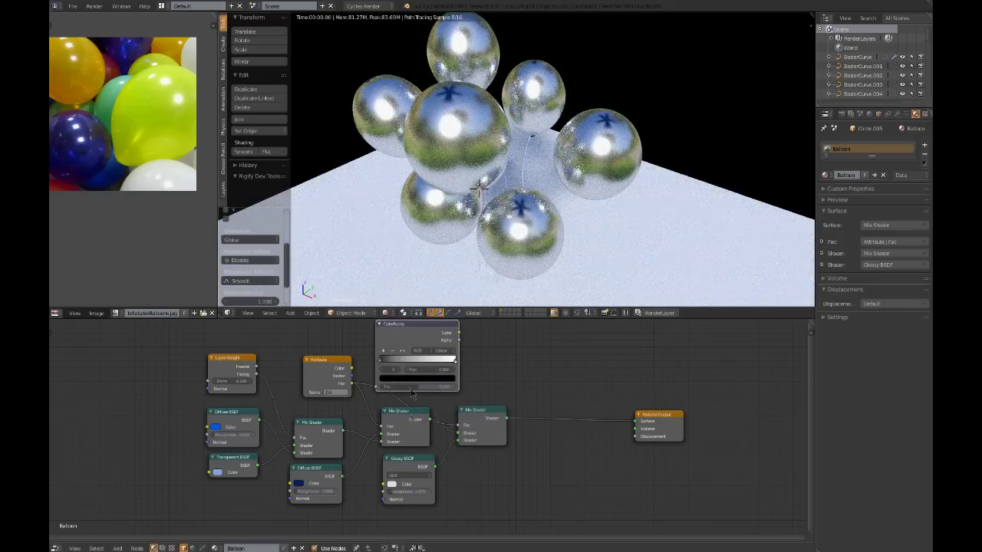
pyautogui.press('g')
pyautogui.click(433, 373)
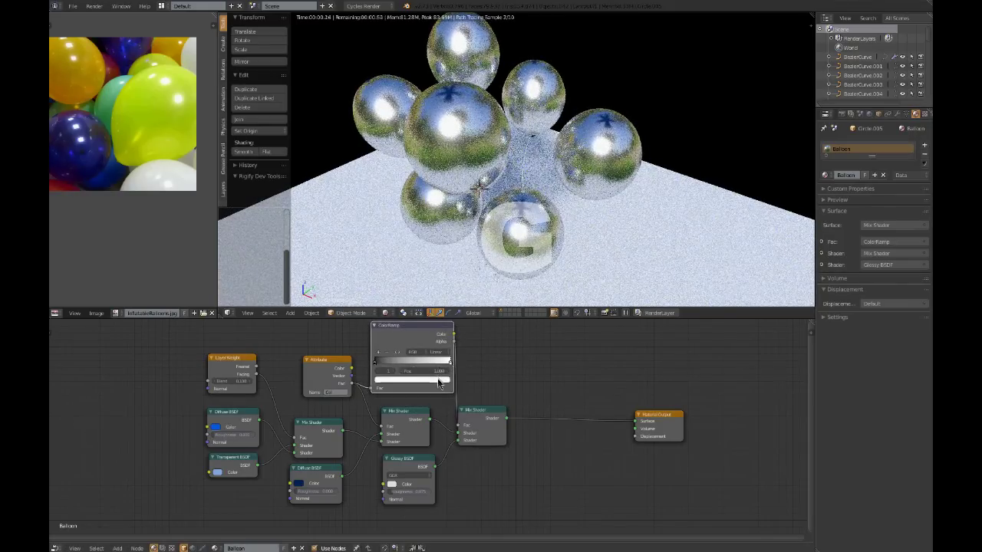
# Darken the ColorRamp's white end stop to a grey with a value of 0.2.
pyautogui.click(440, 379)
pyautogui.moveTo(432, 364); pyautogui.dragTo(428, 362)
pyautogui.scroll(-5, 429, 366)
pyautogui.scroll(-1, 429, 366)
pyautogui.scroll(-6, 429, 365)
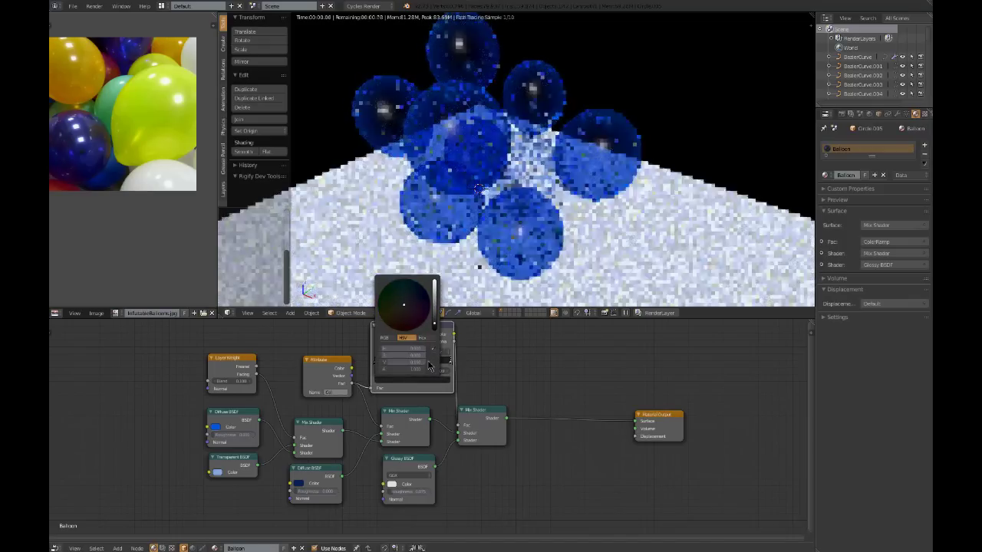
pyautogui.write('.2')
pyautogui.press('Return')
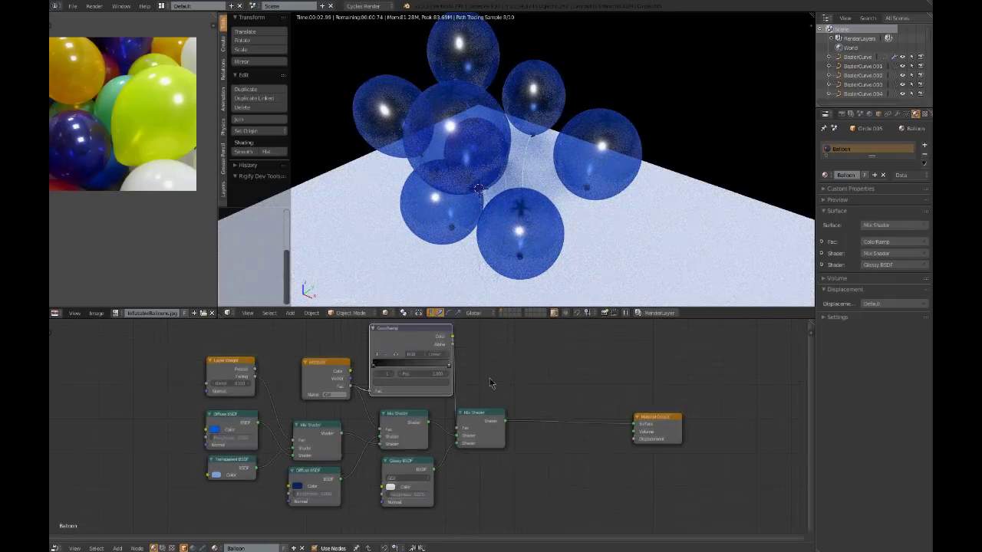
# Spread out the last Mix Shader and Material Output, and chain in a duplicate of the Glossy BSDF and its Mix Shader before the output.
pyautogui.moveTo(494, 432); pyautogui.dragTo(527, 432)
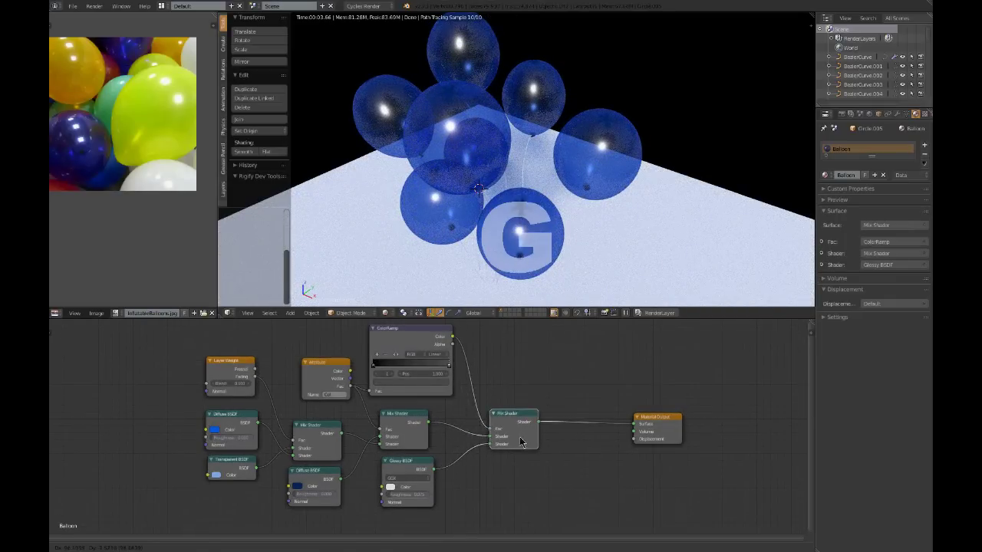
pyautogui.moveTo(666, 442); pyautogui.dragTo(710, 442)
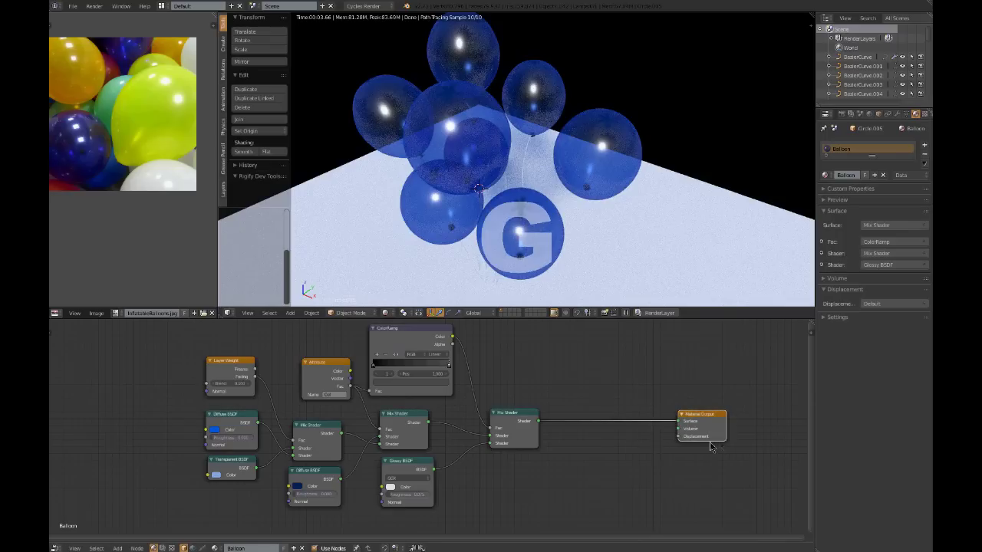
pyautogui.click(409, 467)
pyautogui.keyDown('shift'); pyautogui.click(500, 435); pyautogui.keyUp('shift')
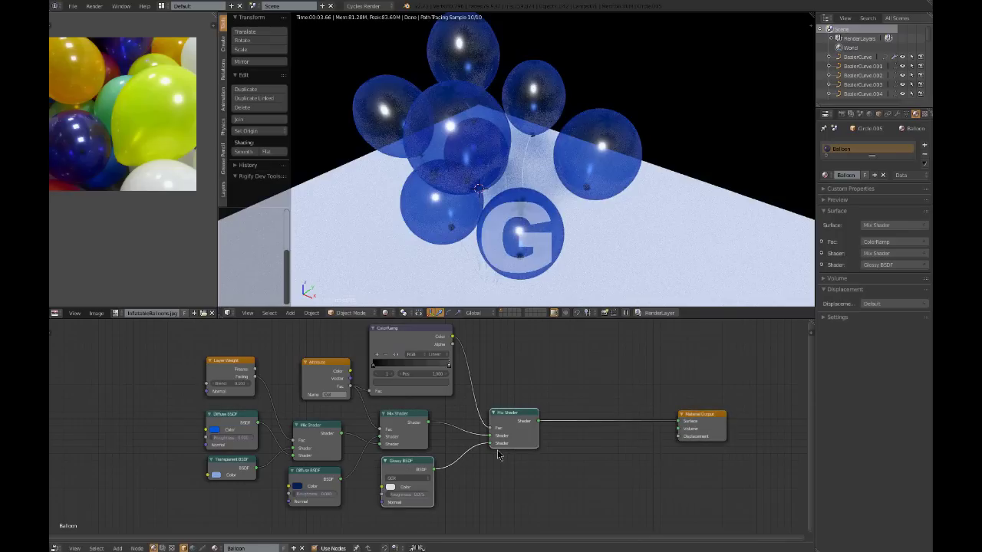
pyautogui.hotkey('shift', 'd')
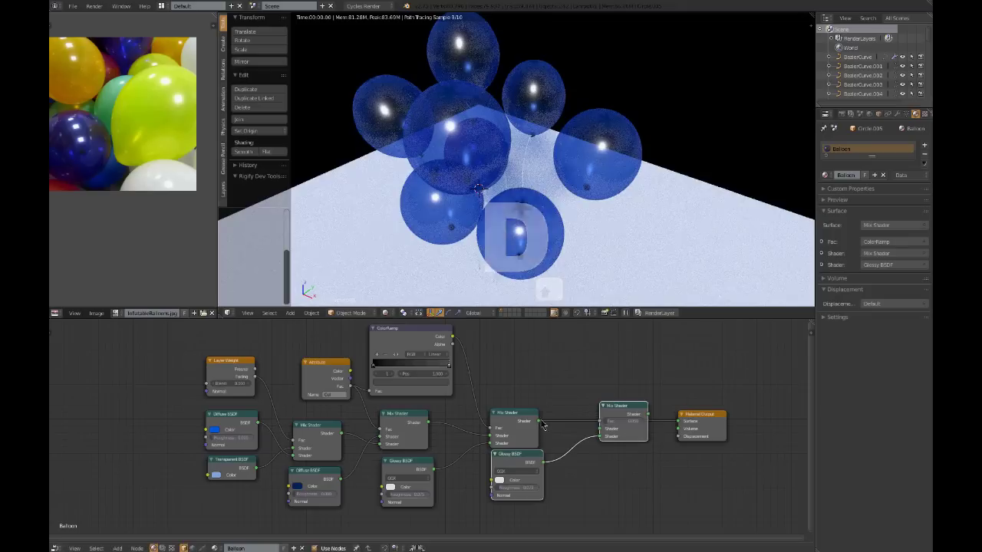
pyautogui.click(556, 440)
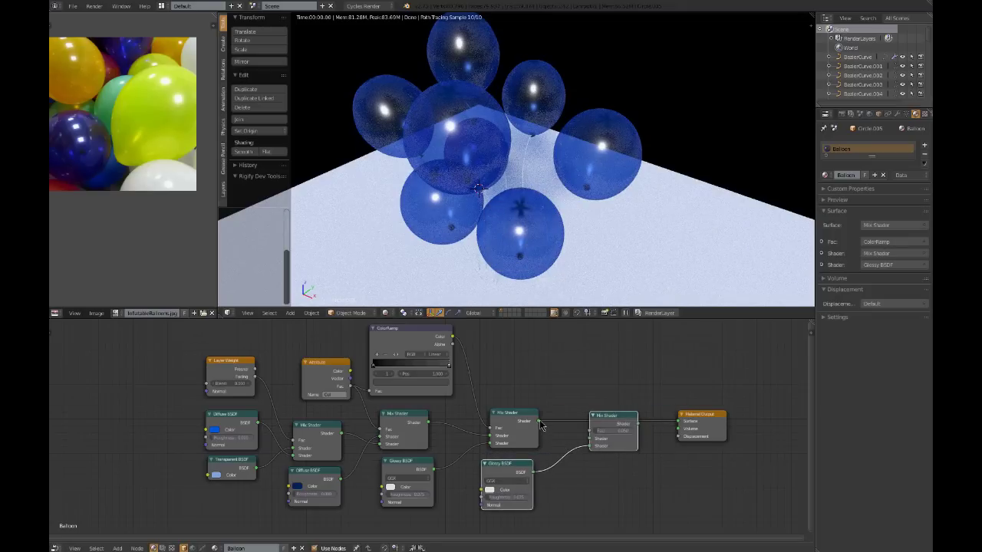
pyautogui.moveTo(539, 421); pyautogui.dragTo(584, 419)
# Set the duplicated Glossy BSDF's roughness to 0 and the final Mix Shader's factor to 0.1.
pyautogui.click(504, 499)
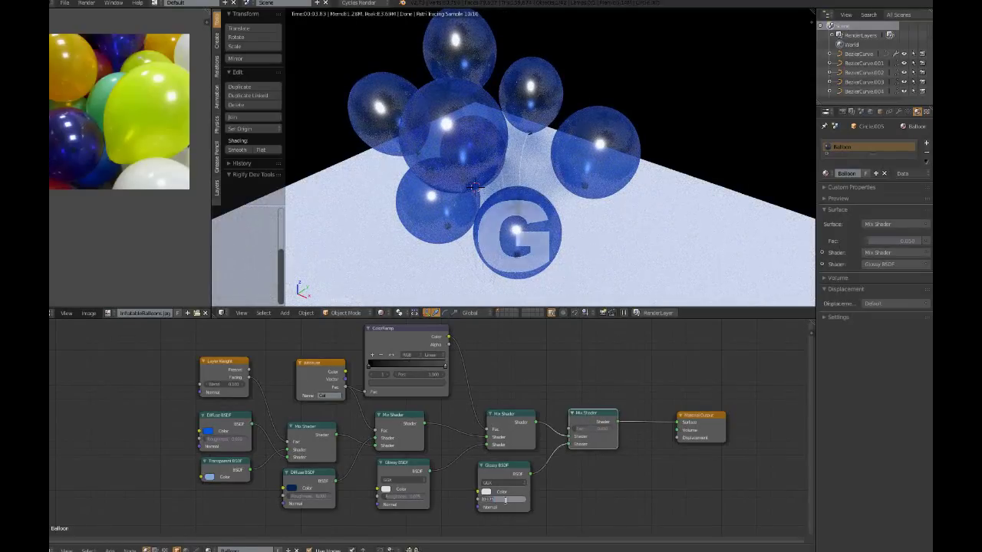
pyautogui.write('0')
pyautogui.press('Return')
pyautogui.click(598, 428)
pyautogui.write('0.1')
pyautogui.press('Return')
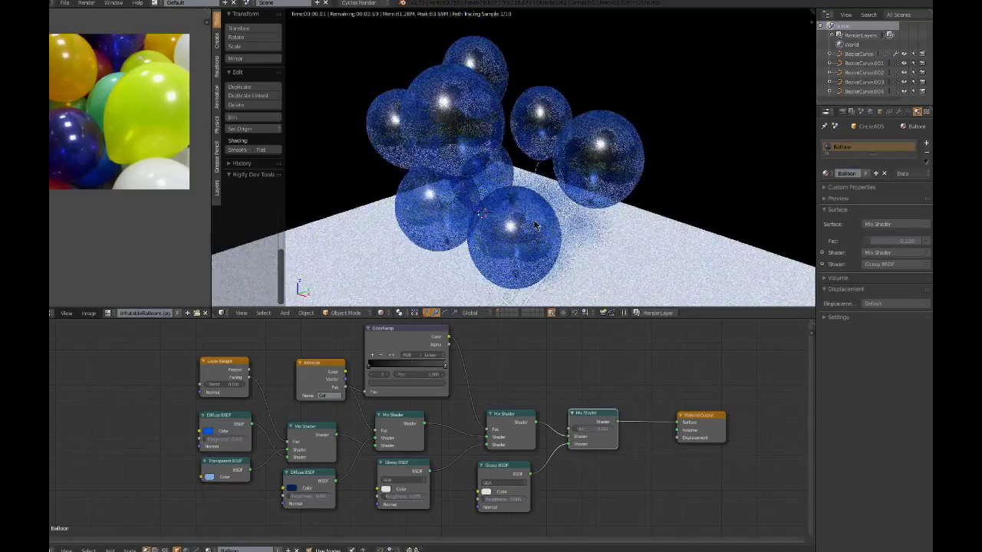
# Compare the reflections with the blue balloon in the reference photo and connect the Layer Weight's Facing output to the final Mix Shader's factor.
pyautogui.moveTo(497, 425); pyautogui.dragTo(479, 422, button='middle')
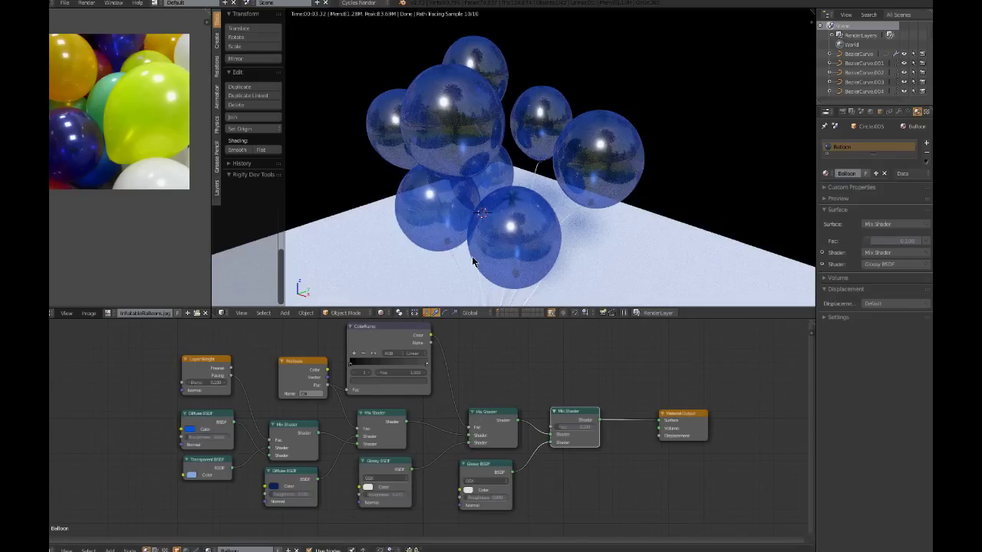
pyautogui.scroll(5, 115, 154)
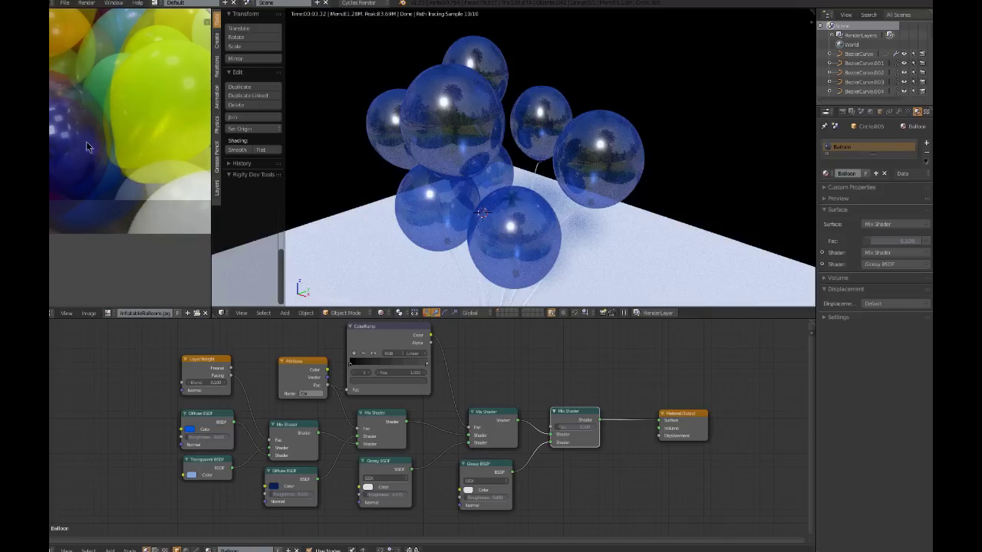
pyautogui.scroll(-3, 115, 150)
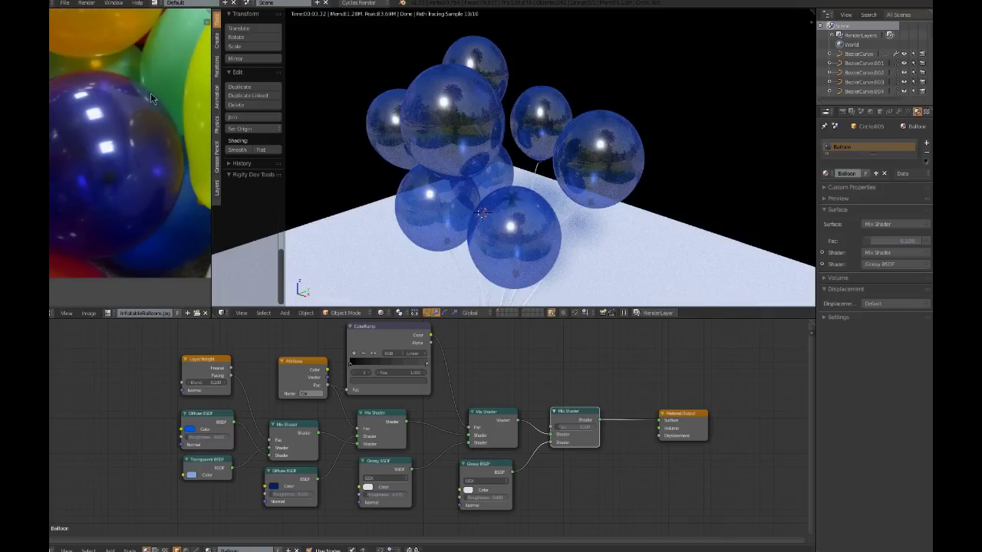
pyautogui.scroll(2, 452, 428)
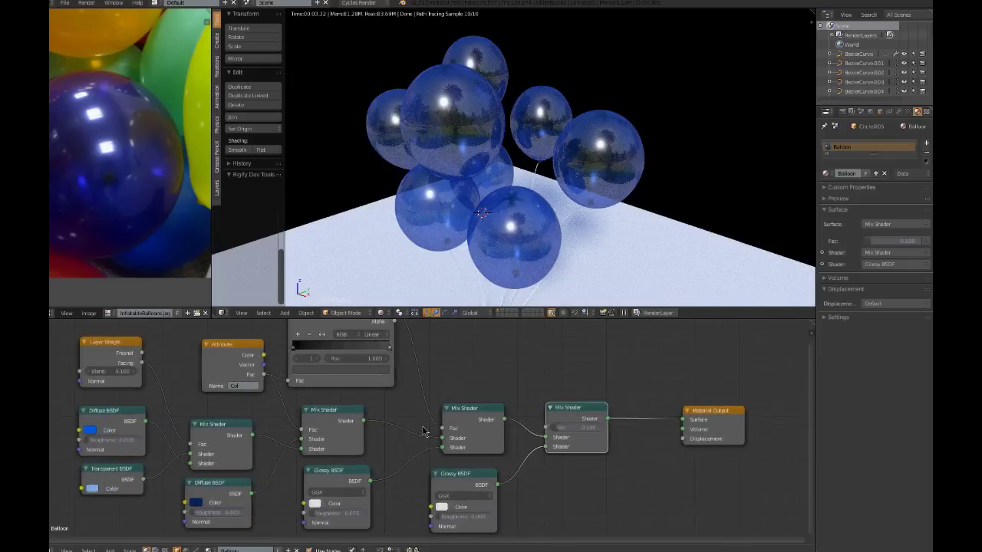
pyautogui.moveTo(141, 363); pyautogui.dragTo(555, 429)
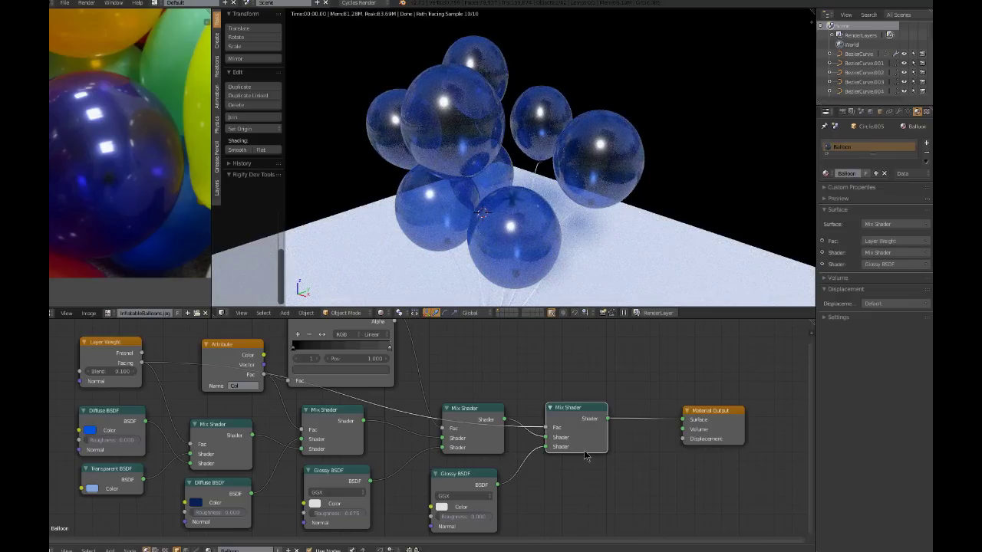
# Add a MixRGB node beside the ColorRamp, preview it in the render, and connect the ColorRamp's Color output to its Color1.
pyautogui.scroll(-2, 517, 408)
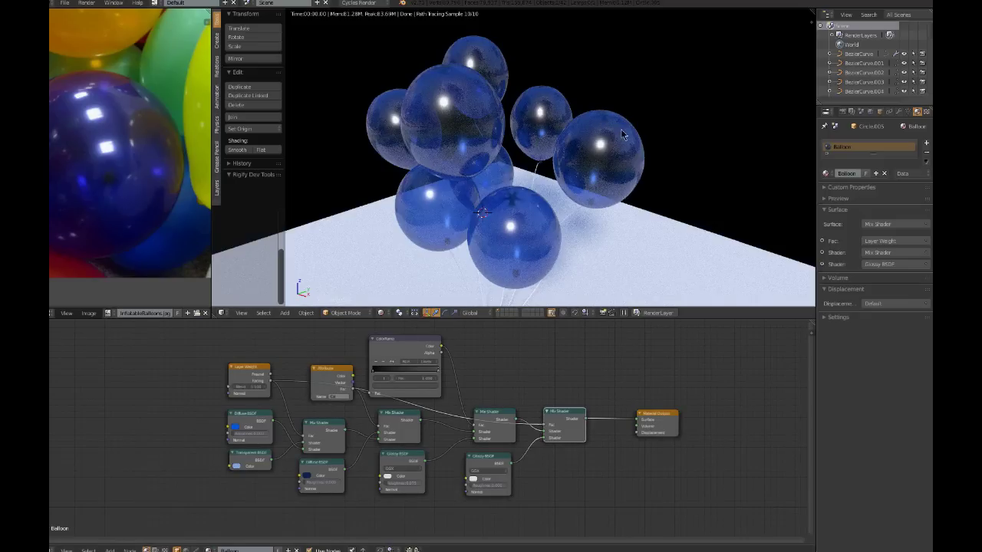
pyautogui.scroll(2, 463, 384)
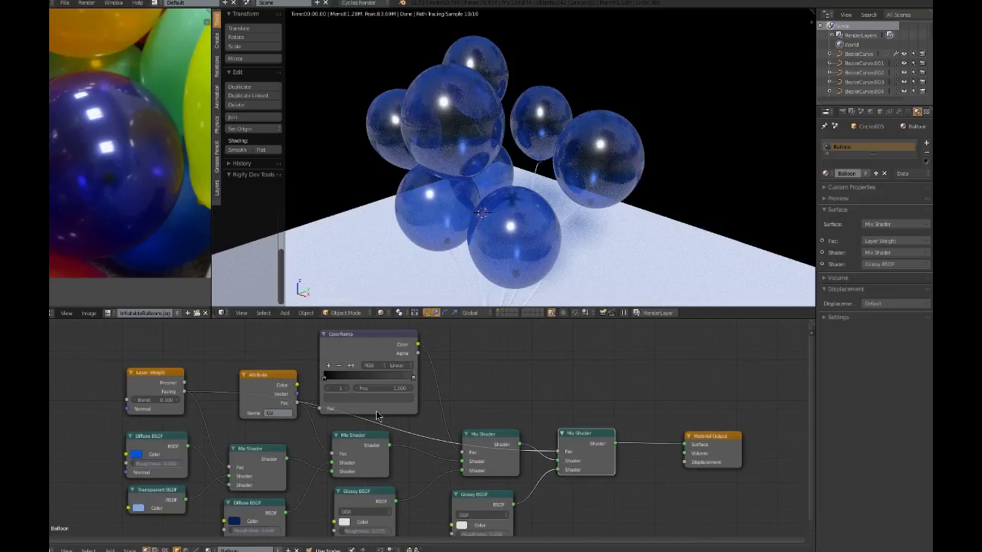
pyautogui.hotkey('shift', 'a')
pyautogui.moveTo(477, 365)
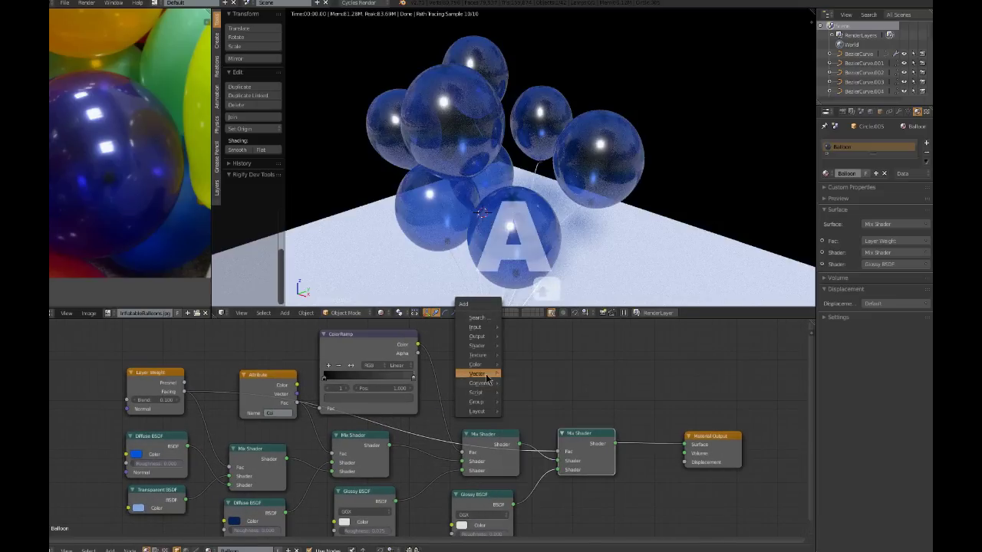
pyautogui.click(538, 367)
pyautogui.click(513, 323)
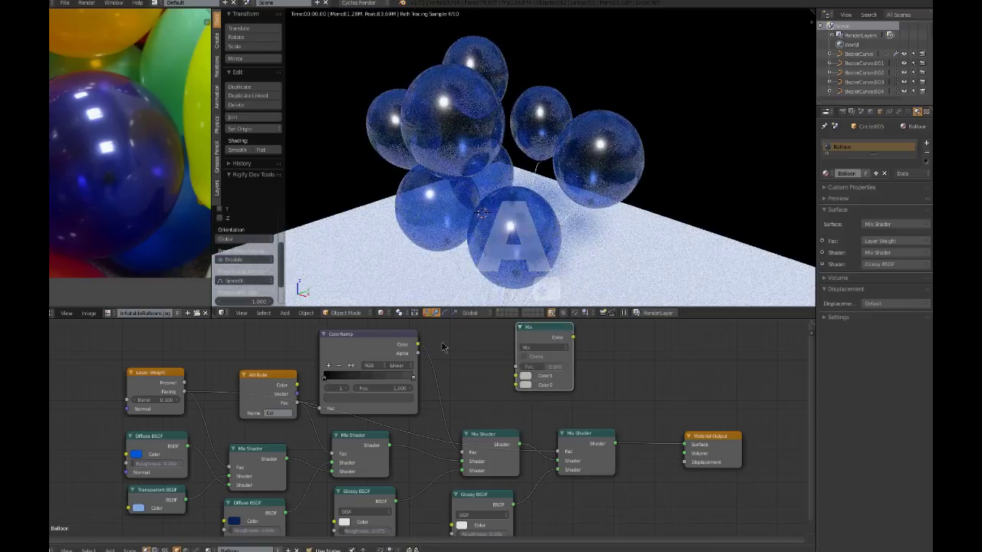
pyautogui.keyDown('ctrl'); pyautogui.keyDown('shift'); pyautogui.click(550, 342); pyautogui.keyUp('shift'); pyautogui.keyUp('ctrl')
pyautogui.moveTo(418, 344); pyautogui.dragTo(452, 367)
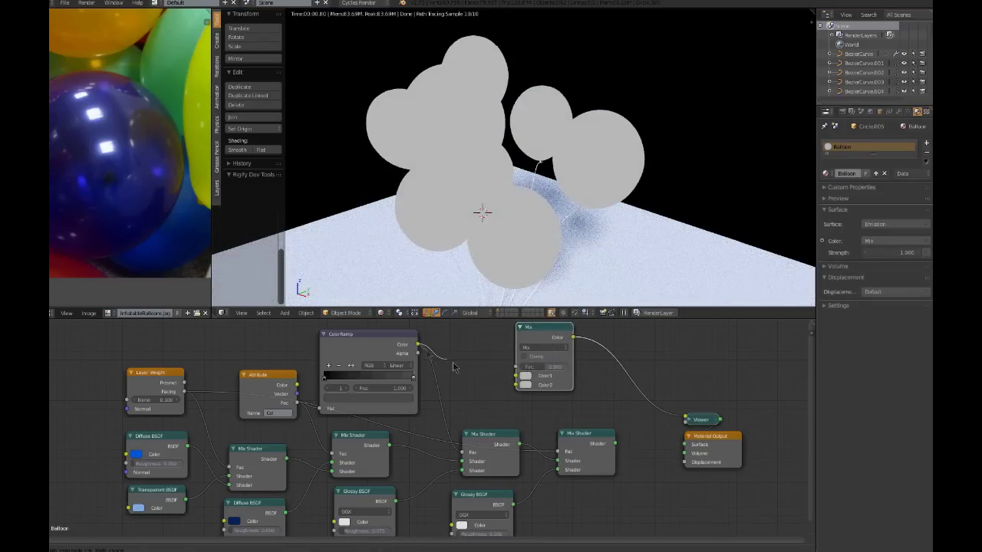
pyautogui.moveTo(516, 384); pyautogui.dragTo(516, 376)
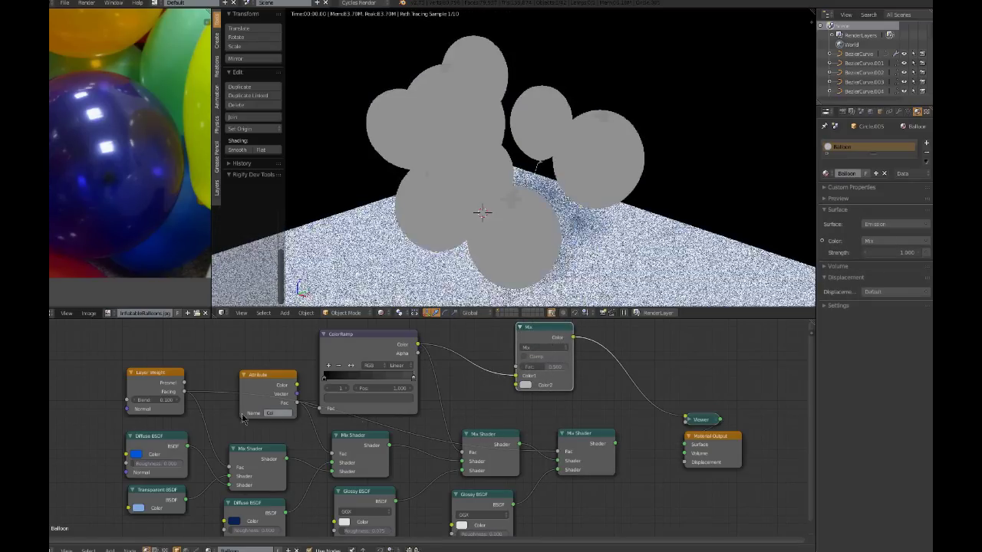
# Connect the Layer Weight's Facing output to the MixRGB node's Color2 and set its blend mode to Multiply with factor 1.
pyautogui.press('g')
pyautogui.click(181, 404)
pyautogui.moveTo(184, 391); pyautogui.dragTo(506, 394)
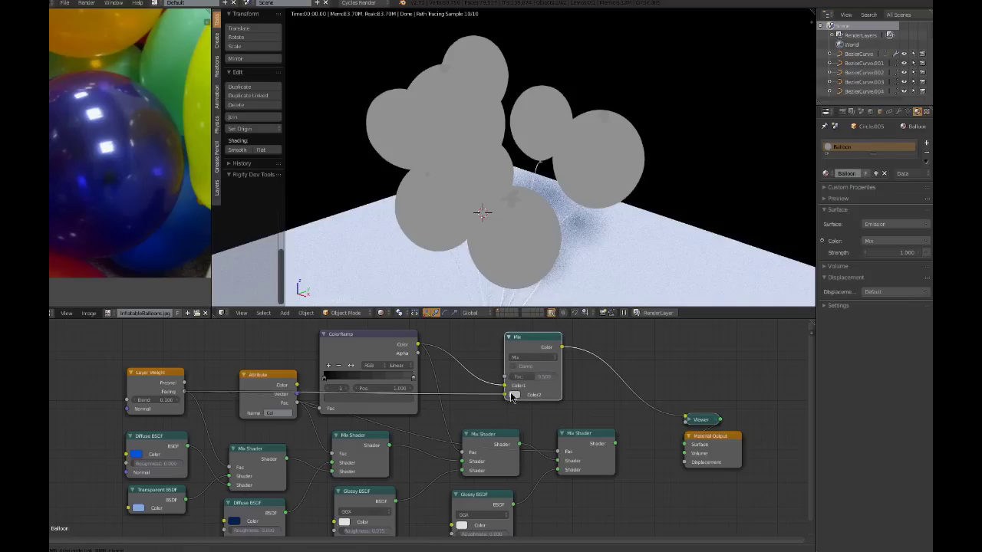
pyautogui.click(533, 359)
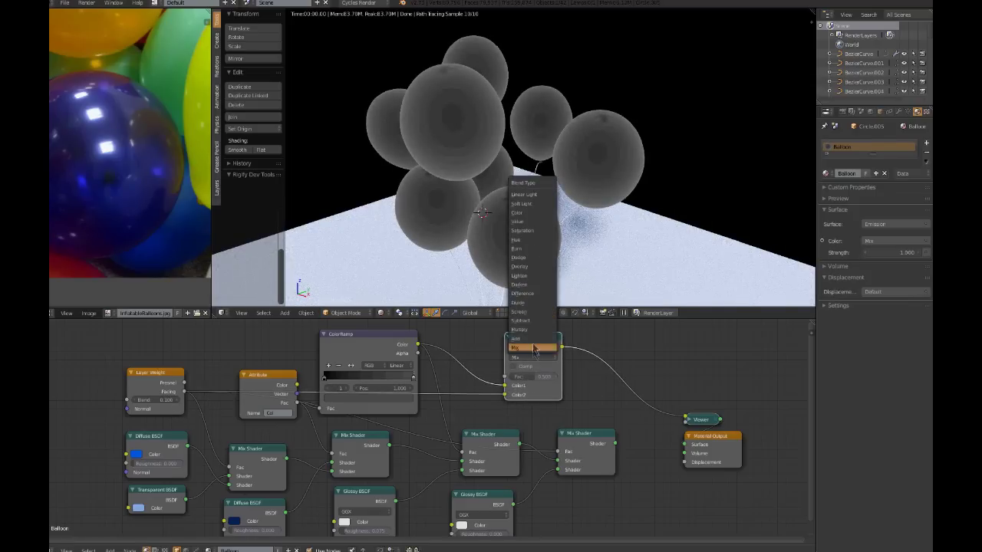
pyautogui.click(537, 331)
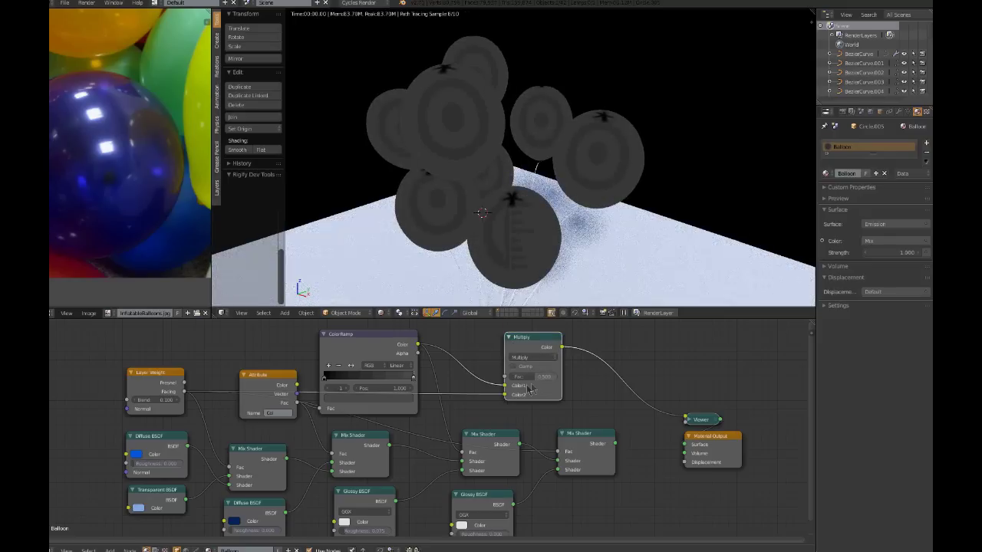
pyautogui.moveTo(519, 378); pyautogui.dragTo(559, 381)
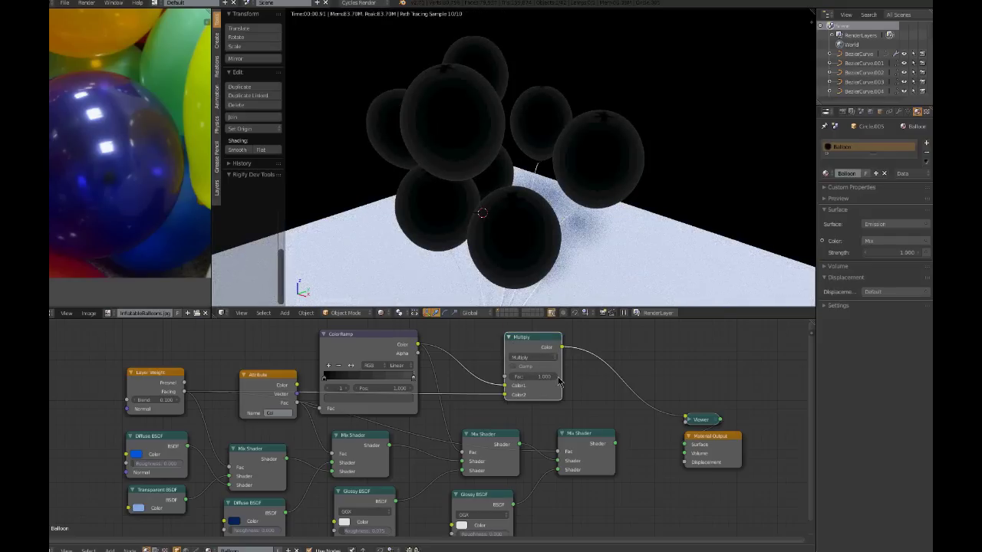
# Connect the Multiply node's Color to the final Mix Shader's factor, restore the full shader to the output, and move the Multiply node closer.
pyautogui.moveTo(564, 349); pyautogui.dragTo(559, 452)
pyautogui.keyDown('ctrl'); pyautogui.keyDown('shift'); pyautogui.click(583, 450); pyautogui.keyUp('shift'); pyautogui.keyUp('ctrl')
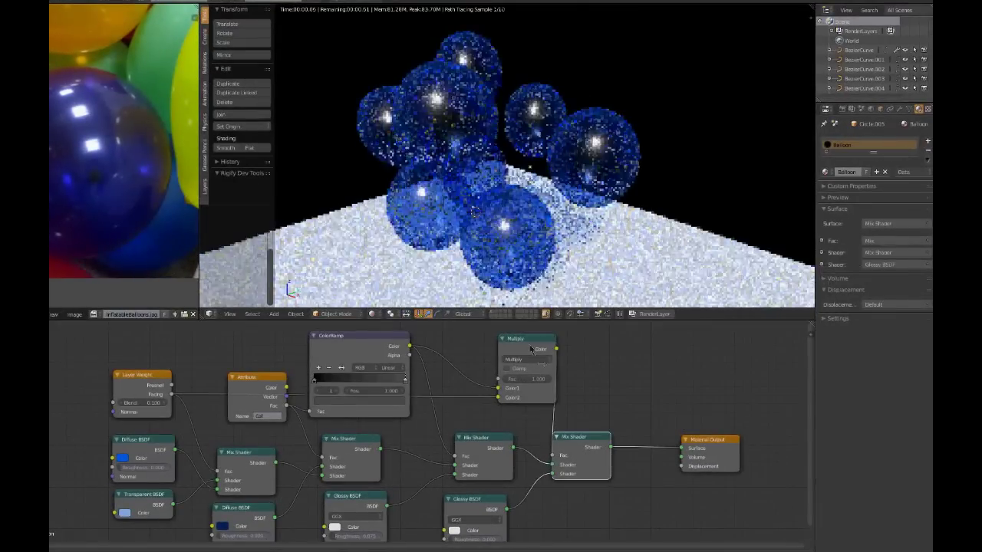
pyautogui.moveTo(526, 343); pyautogui.dragTo(499, 346)
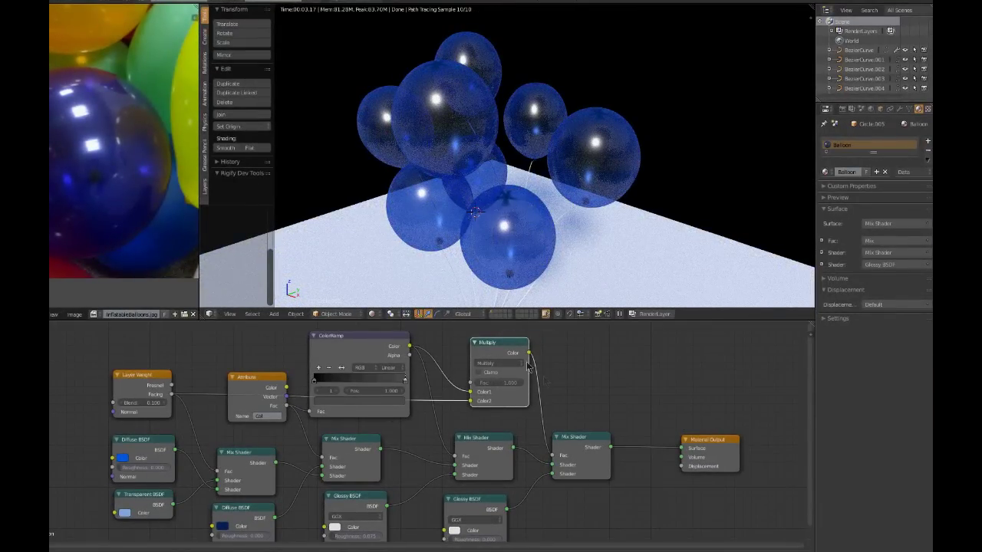
pyautogui.scroll(-2, 496, 347)
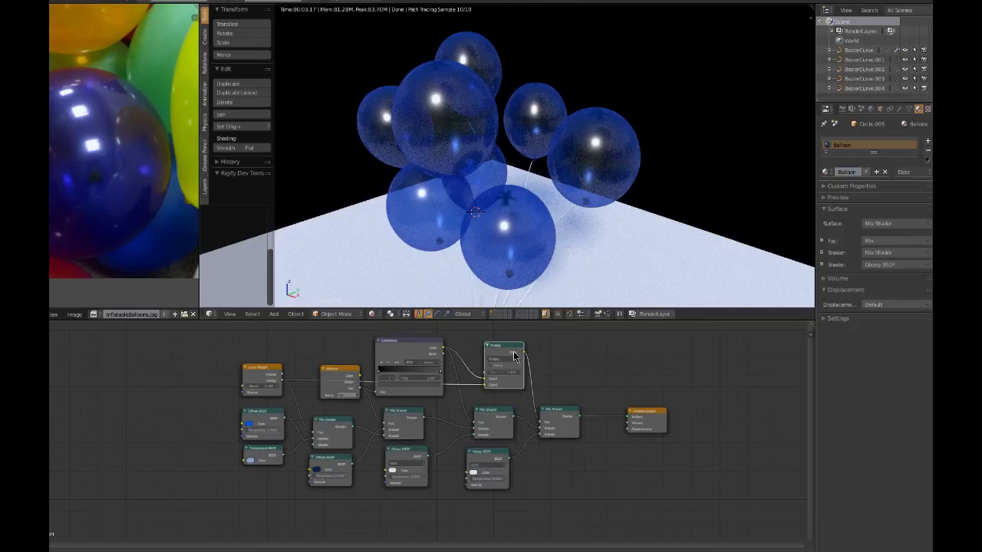
pyautogui.press('g')
pyautogui.click(504, 347)
pyautogui.press('a')
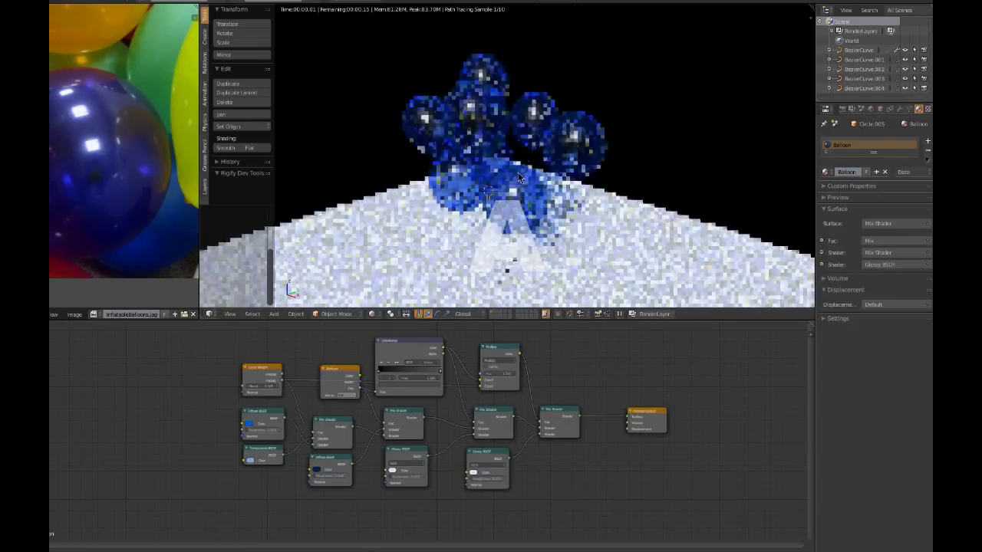
# Add an Object Info node in the empty space before the color and shader nodes.
pyautogui.moveTo(539, 430); pyautogui.dragTo(735, 424, button='middle')
pyautogui.hotkey('shift', 'a')
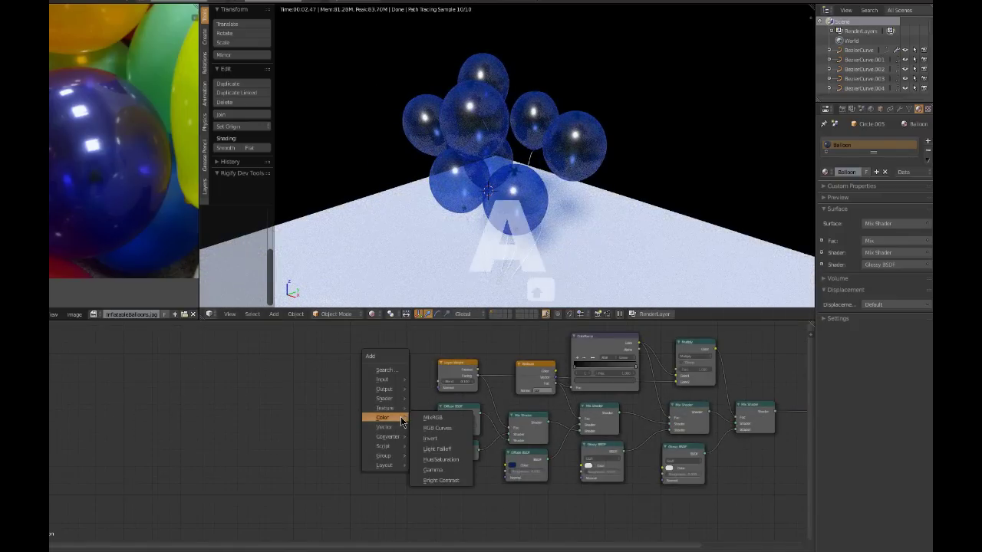
pyautogui.moveTo(388, 380)
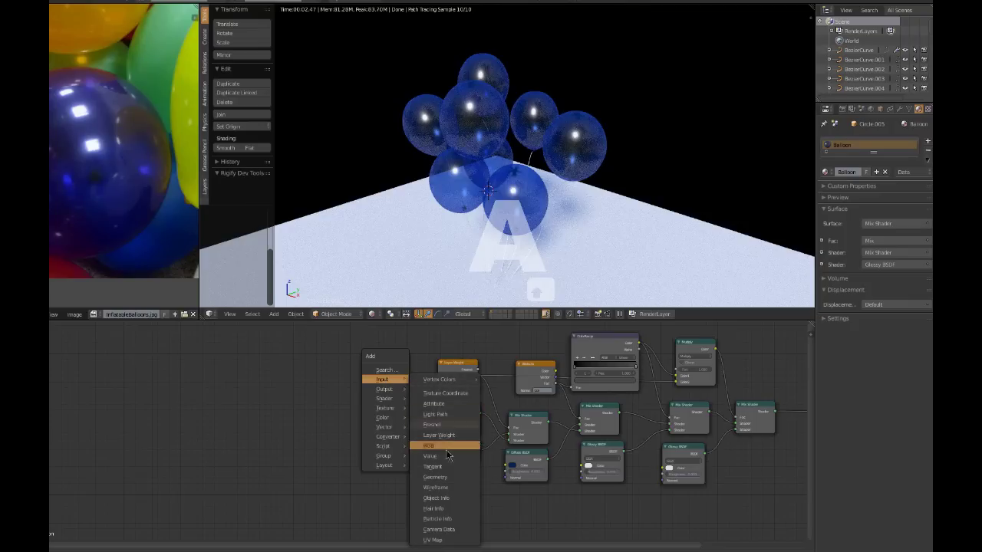
pyautogui.click(441, 502)
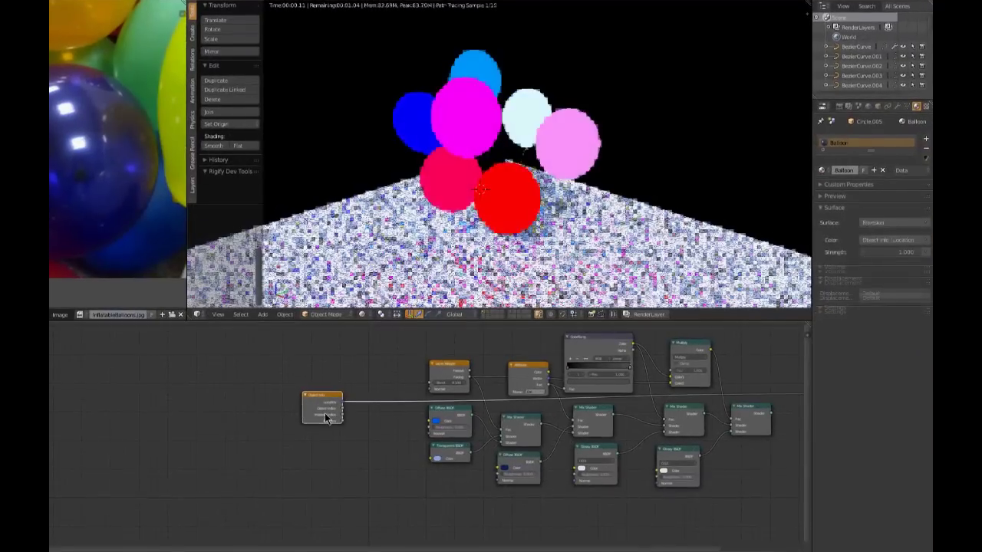
# Preview the Object Info node's outputs in the render one after another until Random is displayed.
pyautogui.keyDown('ctrl'); pyautogui.keyDown('shift'); pyautogui.click(325, 415); pyautogui.keyUp('shift'); pyautogui.keyUp('ctrl')
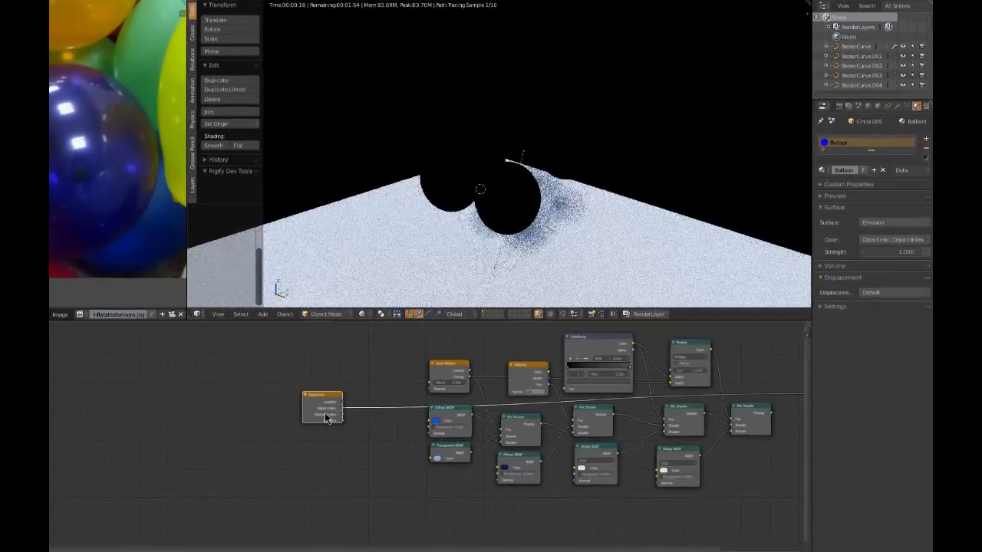
pyautogui.keyDown('ctrl'); pyautogui.keyDown('shift'); pyautogui.click(326, 416); pyautogui.keyUp('shift'); pyautogui.keyUp('ctrl')
pyautogui.keyDown('ctrl'); pyautogui.keyDown('shift'); pyautogui.click(325, 415); pyautogui.keyUp('shift'); pyautogui.keyUp('ctrl')
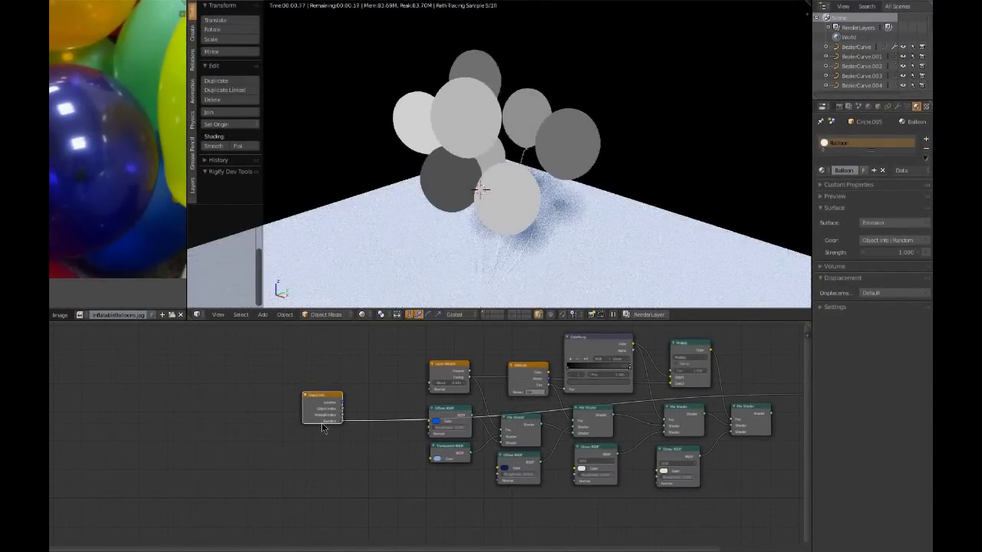
# Move the Object Info node farther from the shader nodes to leave room for color nodes.
pyautogui.scroll(3, 325, 418)
pyautogui.press('g')
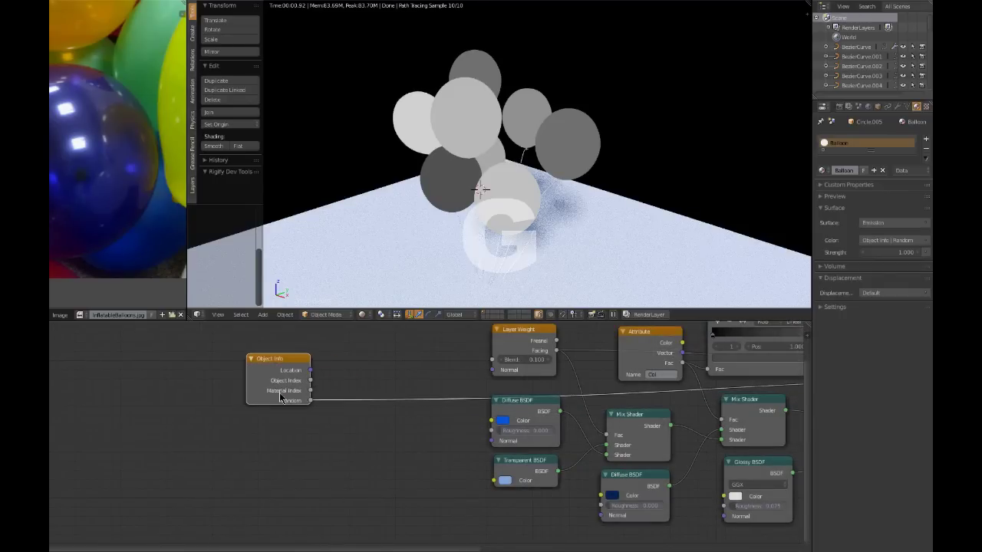
pyautogui.hotkey('shift', 'a')
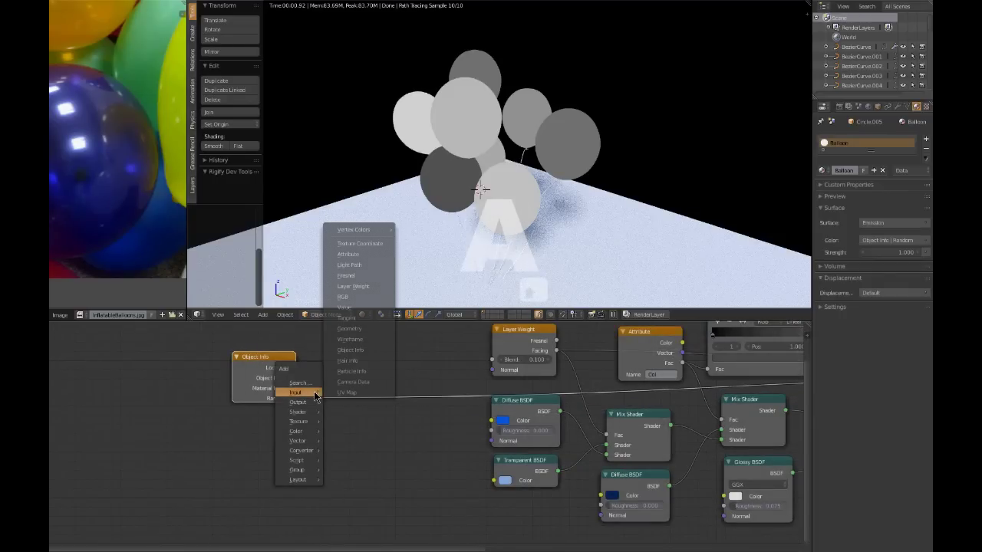
pyautogui.scroll(-2, 285, 387)
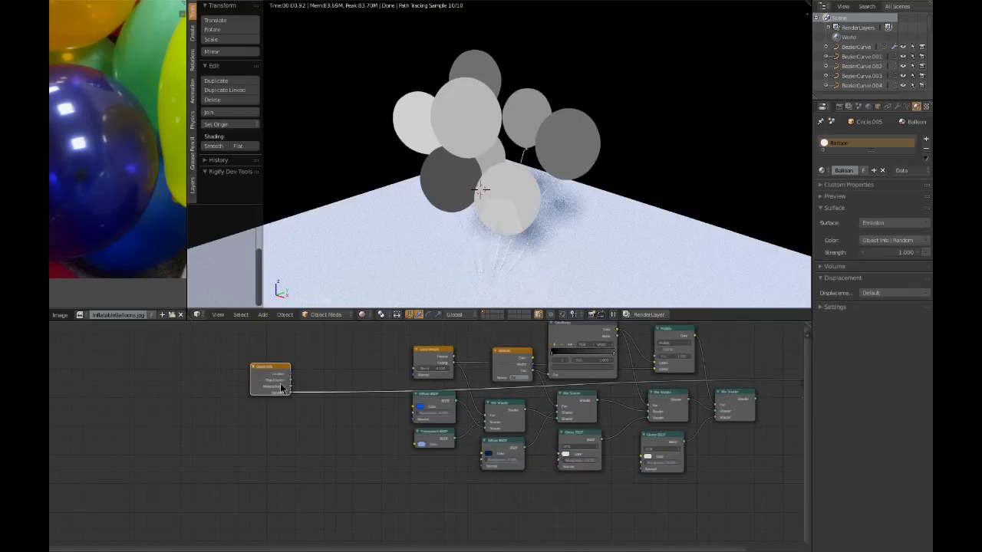
pyautogui.press('g')
pyautogui.click(305, 373)
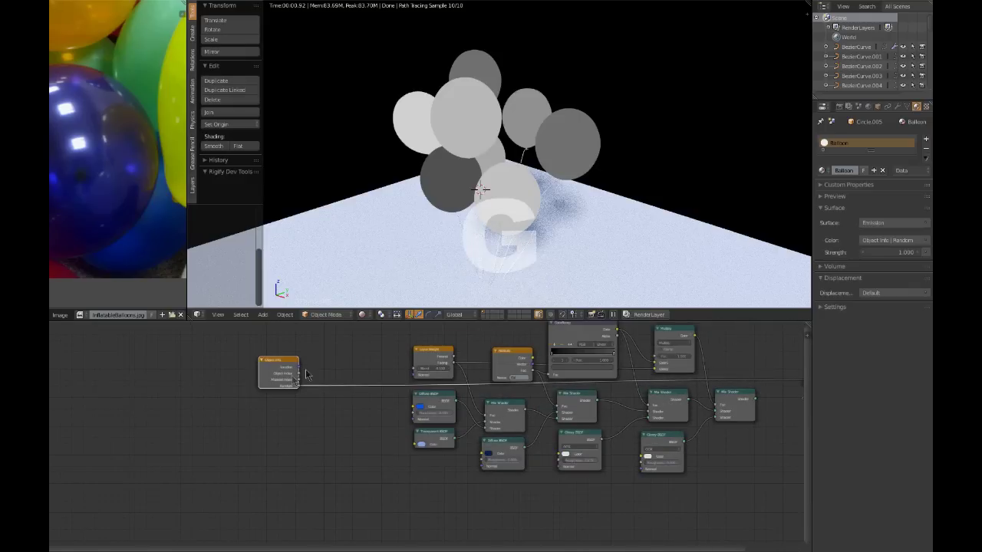
pyautogui.scroll(1, 302, 376)
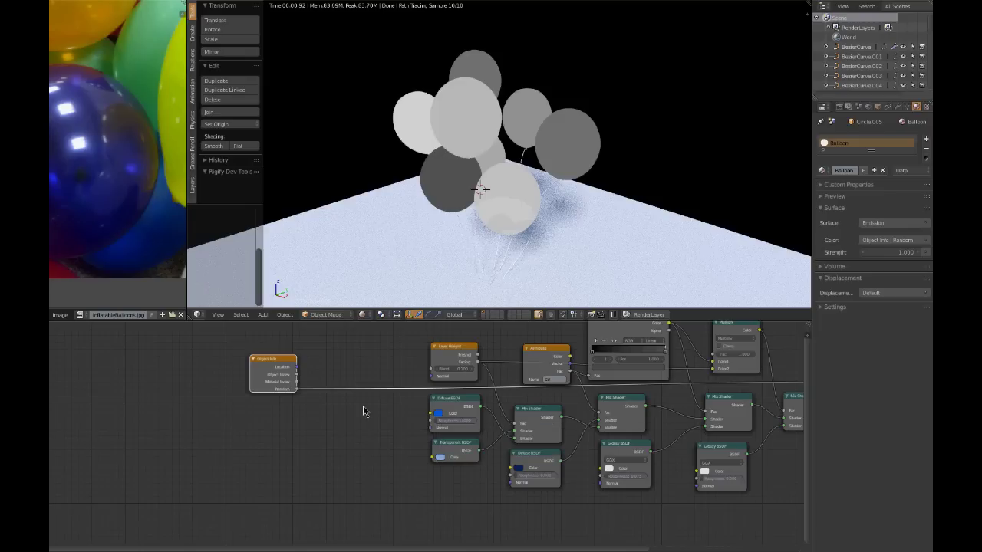
# Add an RGB node below the Object Info node and copy the first Diffuse BSDF's blue into it.
pyautogui.hotkey('shift', 'a')
pyautogui.moveTo(306, 406)
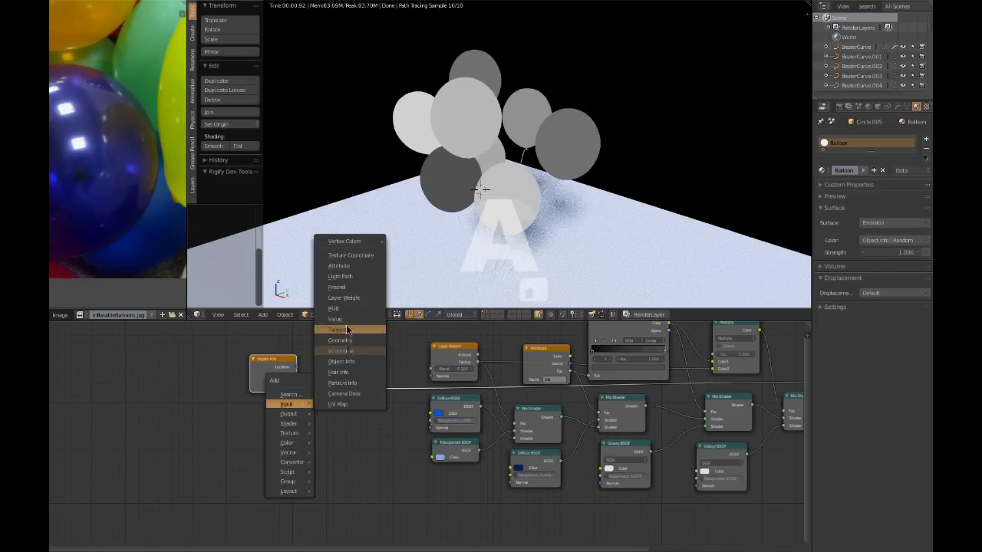
pyautogui.click(341, 308)
pyautogui.click(316, 422)
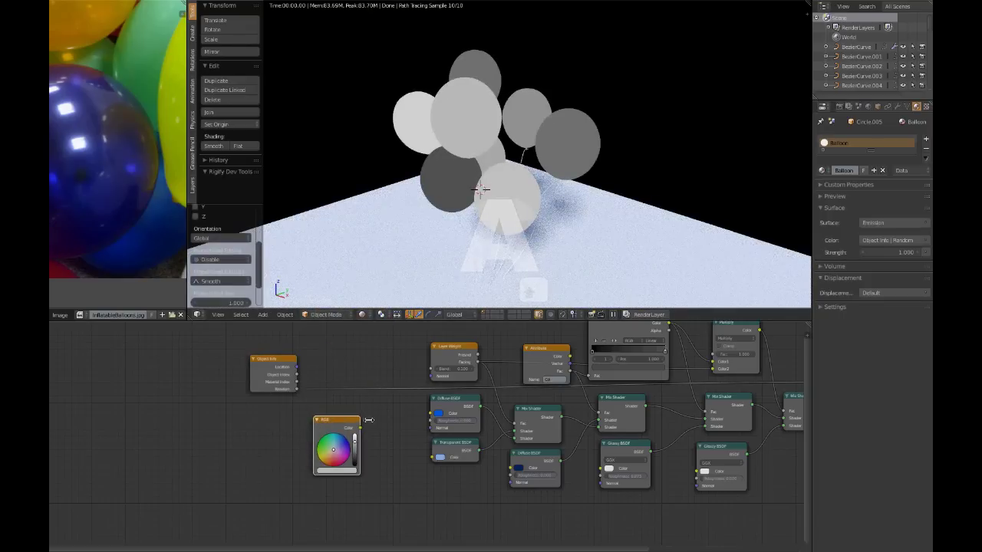
pyautogui.hotkey('ctrl', 'c')
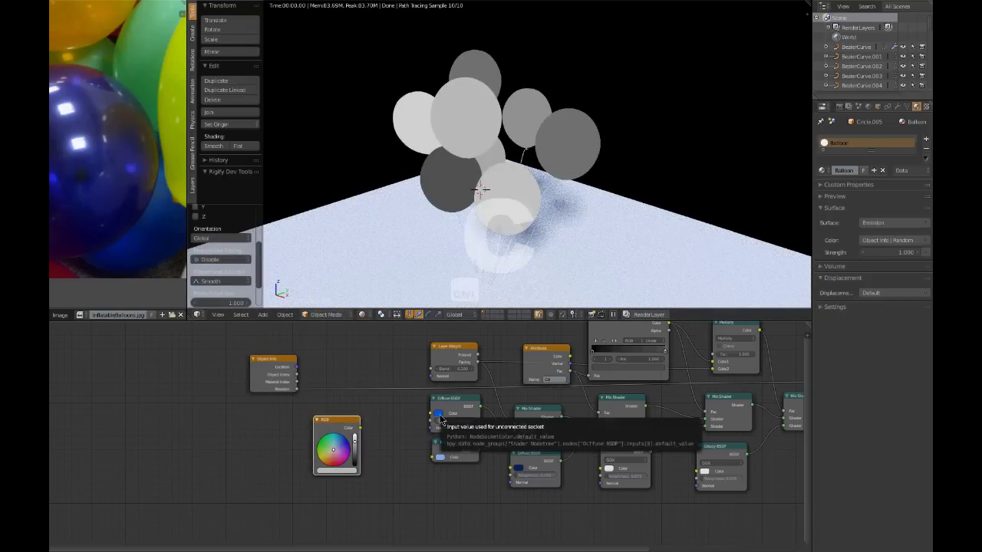
pyautogui.hotkey('ctrl', 'v')
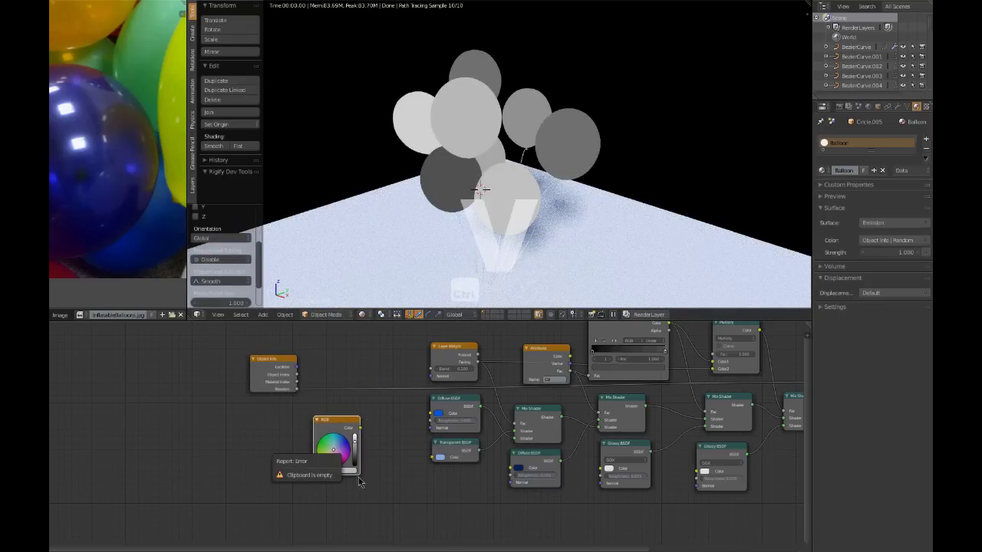
pyautogui.hotkey('ctrl', 'v')
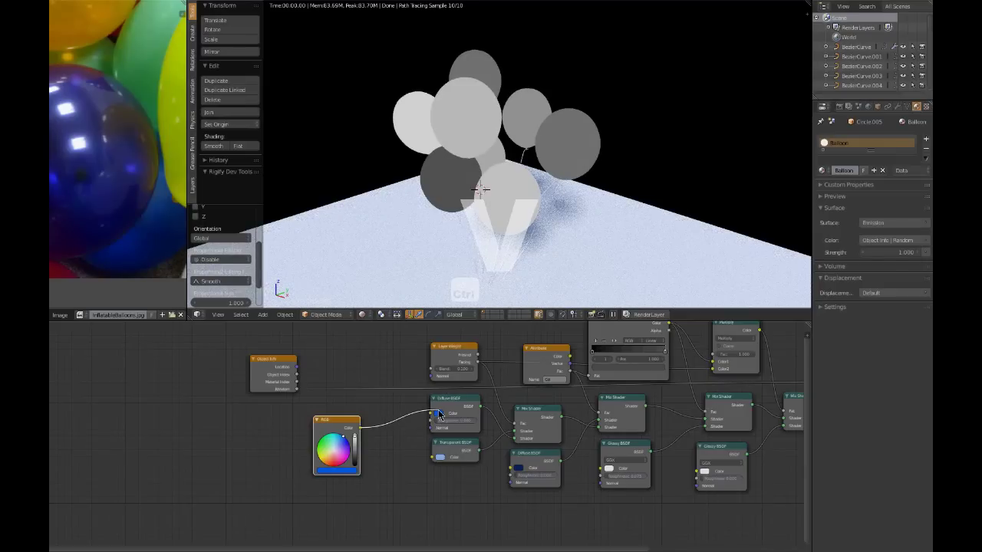
# Connect the RGB node's Color to the first Diffuse BSDF's Color and preview that shader in the render.
pyautogui.hotkey('ctrl', 'v')
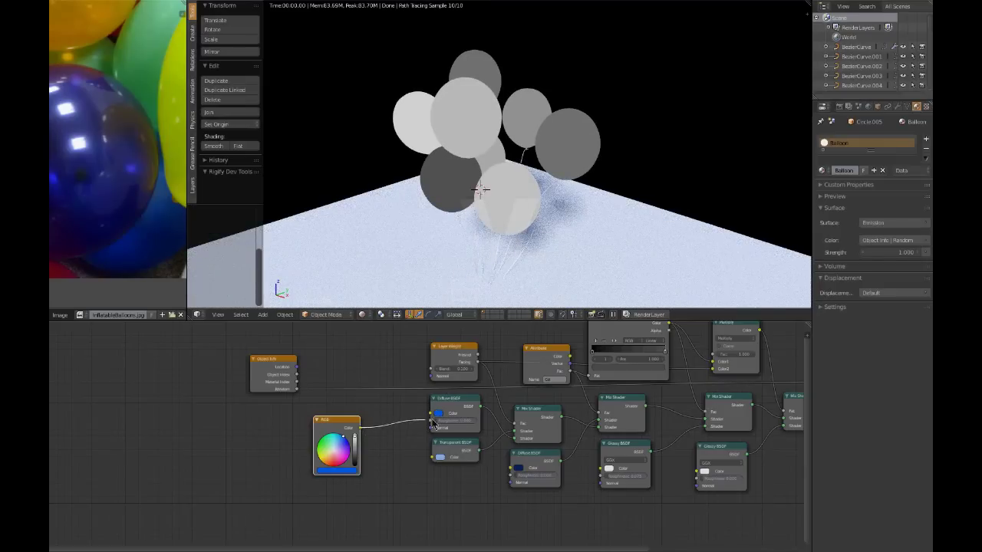
pyautogui.moveTo(435, 416); pyautogui.dragTo(432, 415)
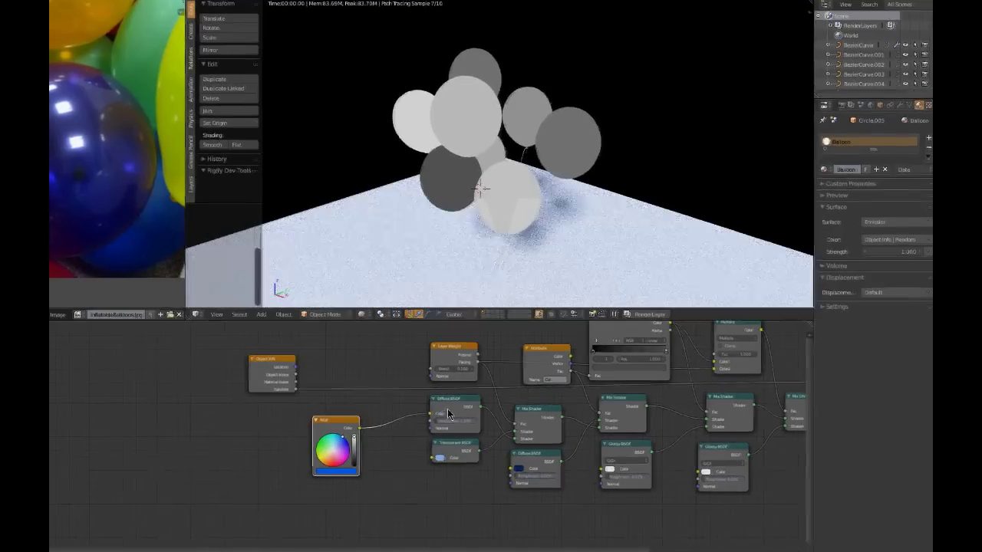
pyautogui.keyDown('ctrl'); pyautogui.keyDown('shift'); pyautogui.click(452, 408); pyautogui.keyUp('shift'); pyautogui.keyUp('ctrl')
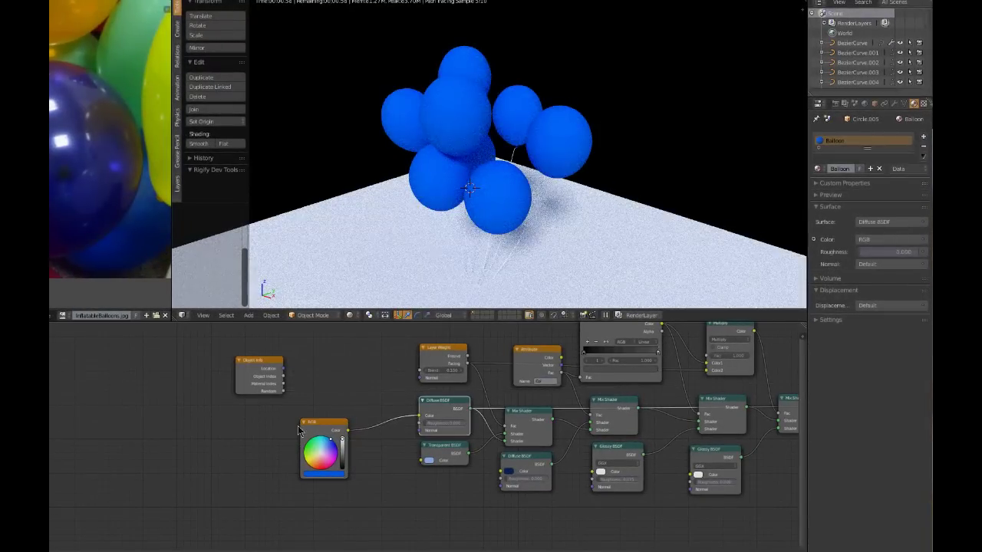
# Move the RGB node below Object Info and insert a Hue Saturation Value node on its link to the Diffuse BSDF.
pyautogui.press('g')
pyautogui.click(240, 441)
pyautogui.hotkey('shift', 'a')
pyautogui.moveTo(304, 442)
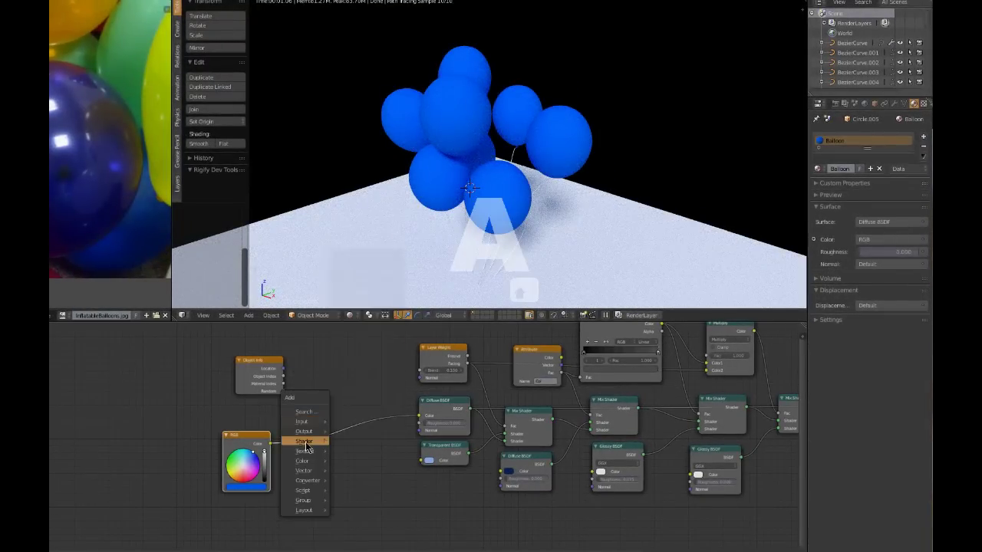
pyautogui.moveTo(302, 461)
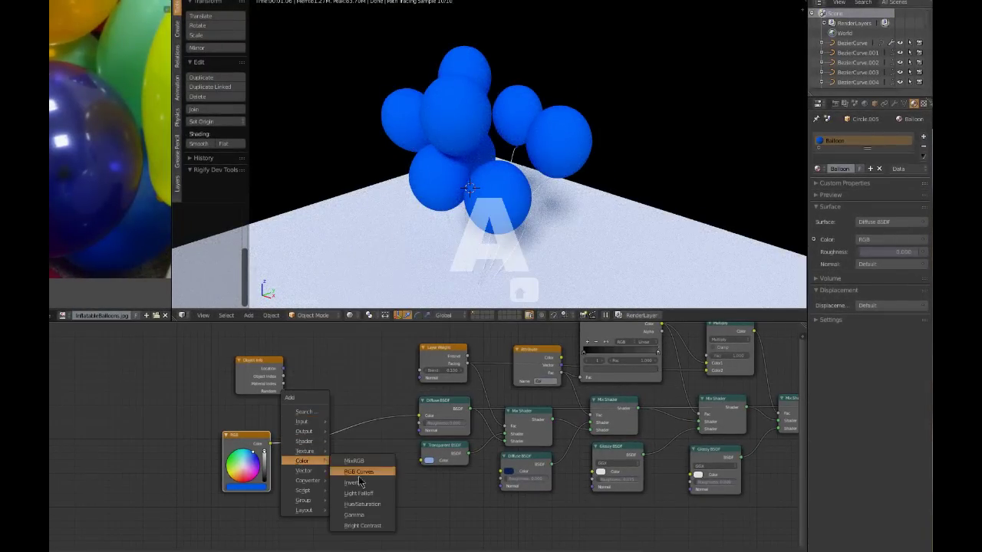
pyautogui.click(361, 505)
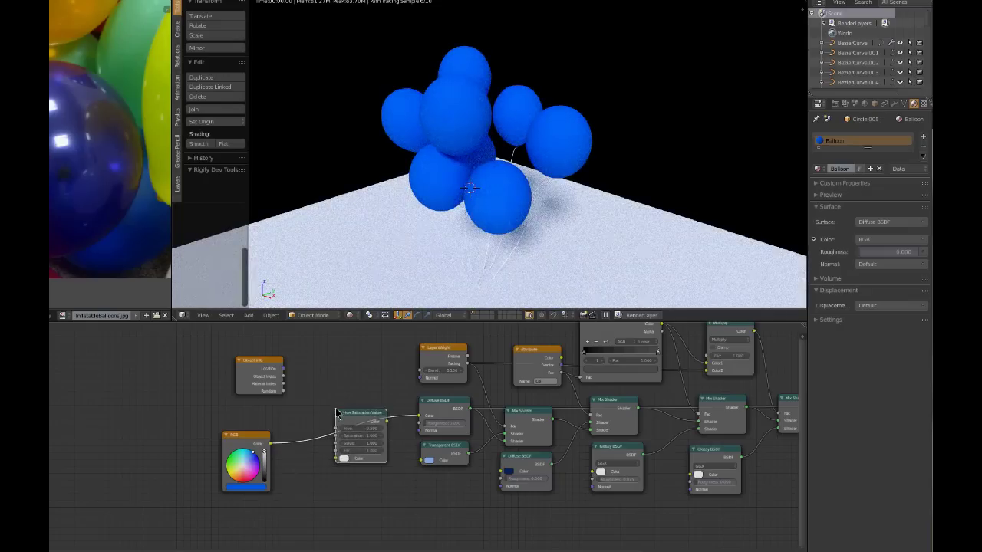
pyautogui.click(335, 419)
# Connect Object Info's Random output to the Hue Saturation Value node's Hue and move Object Info slightly away.
pyautogui.scroll(2, 334, 419)
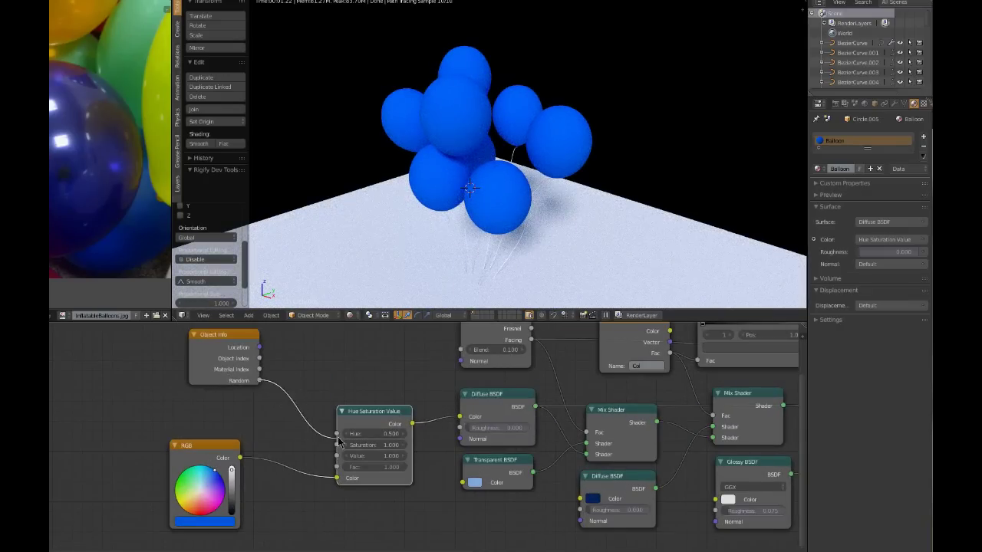
pyautogui.moveTo(343, 437); pyautogui.dragTo(343, 437)
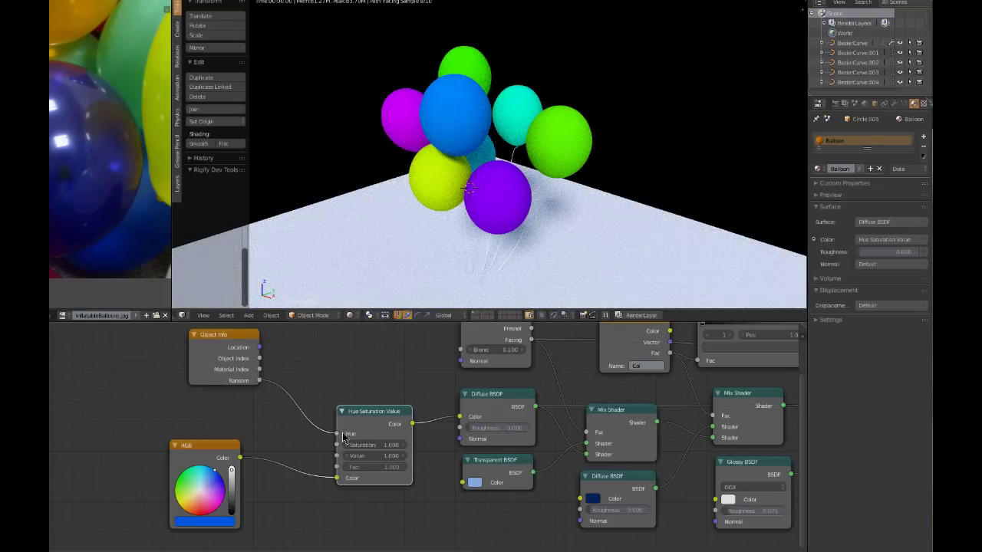
pyautogui.press('g')
pyautogui.press('a')
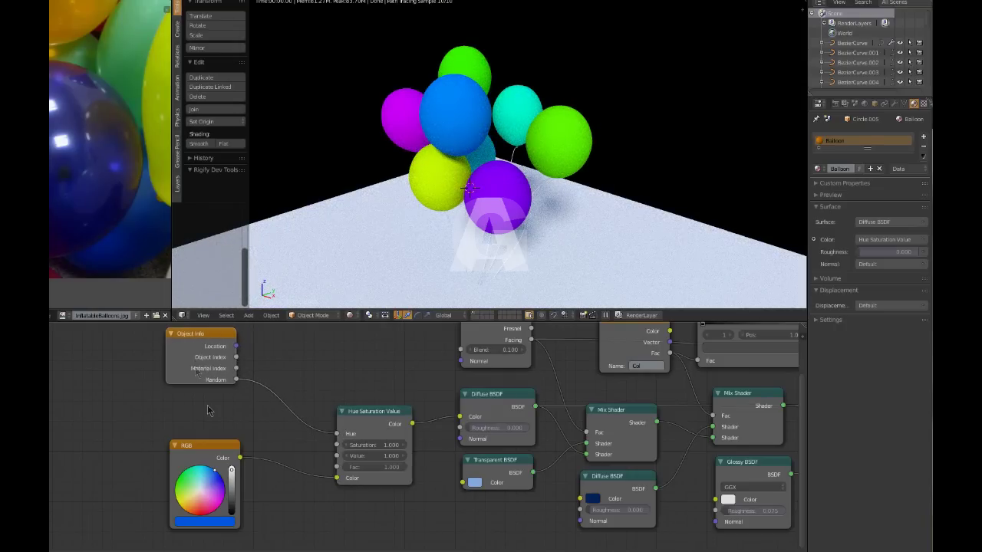
# Reconnect the final Mix Shader to the Material Output to render the full balloon shader.
pyautogui.scroll(-2, 218, 473)
pyautogui.scroll(-2, 217, 473)
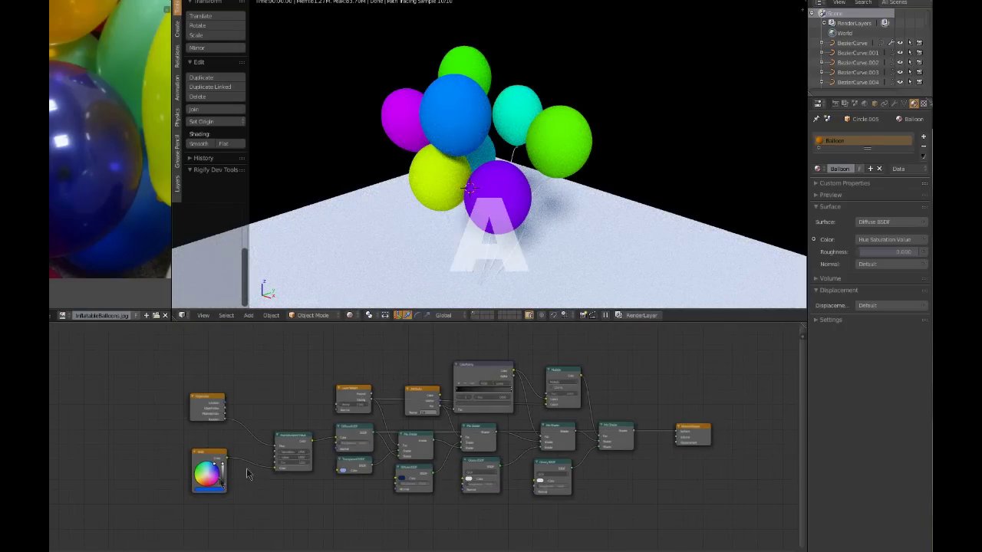
pyautogui.keyDown('ctrl'); pyautogui.keyDown('shift'); pyautogui.click(625, 442); pyautogui.keyUp('shift'); pyautogui.keyUp('ctrl')
# Connect the Hue Saturation Value node's Color to the Transparent BSDF and the second Diffuse BSDF.
pyautogui.scroll(1, 495, 445)
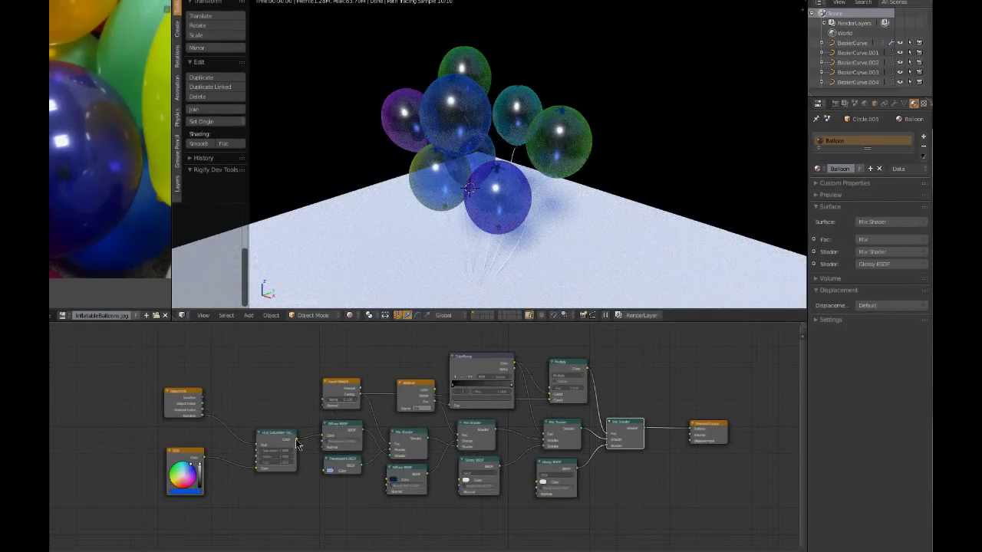
pyautogui.moveTo(328, 474); pyautogui.dragTo(327, 471)
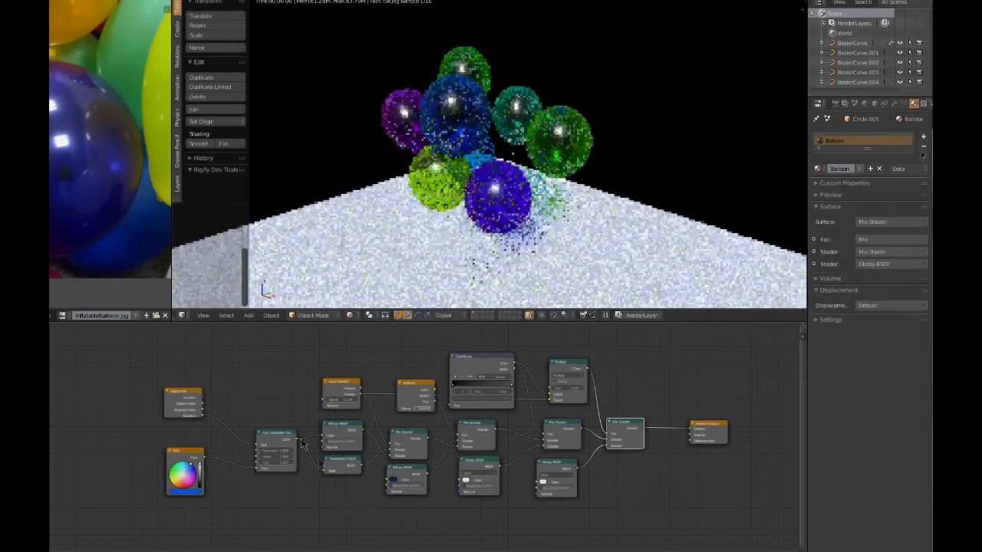
pyautogui.moveTo(297, 440); pyautogui.dragTo(392, 482)
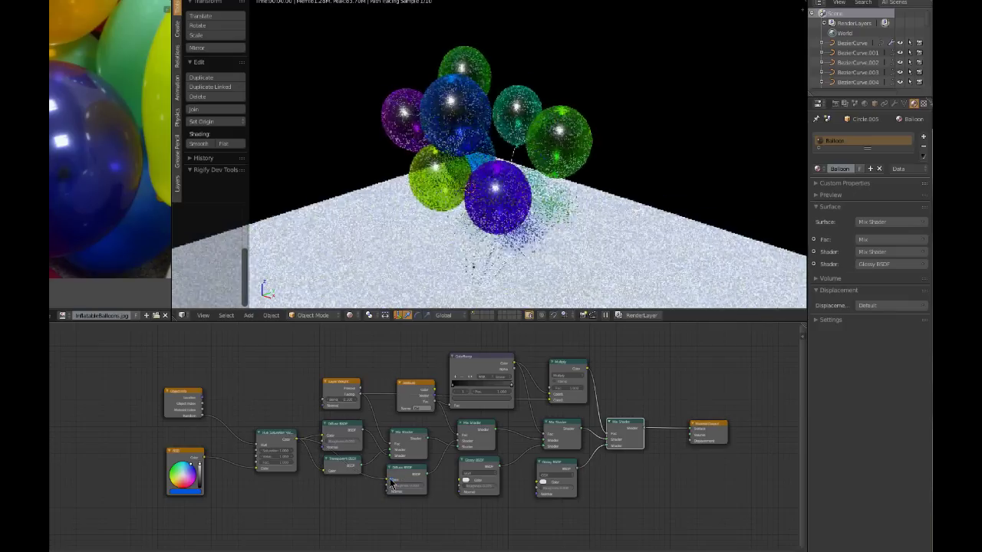
pyautogui.moveTo(352, 483); pyautogui.dragTo(401, 468, button='middle')
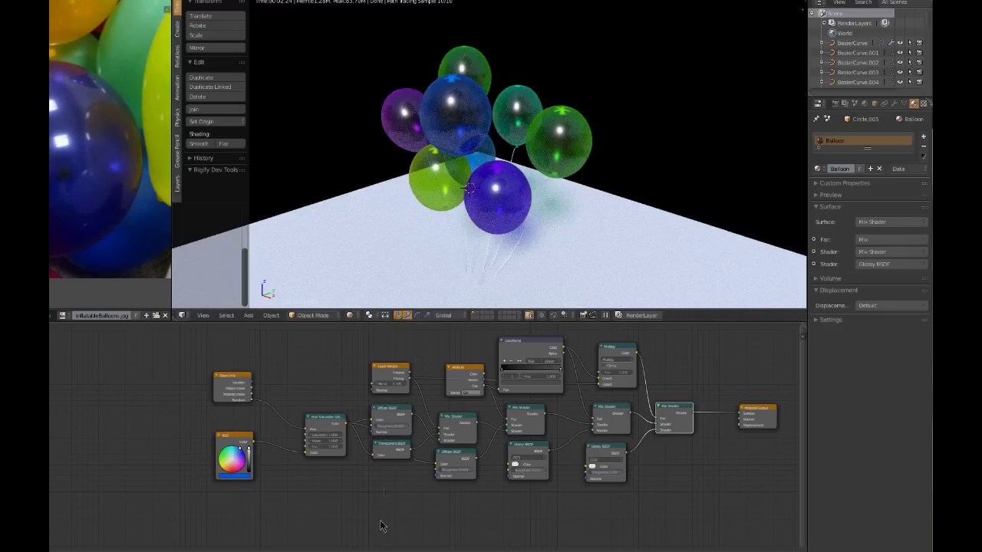
# Insert another Hue Saturation Value node on the second Diffuse BSDF's color link and set its Value to 0.2.
pyautogui.scroll(2, 385, 493)
pyautogui.hotkey('shift', 'a')
pyautogui.moveTo(390, 436)
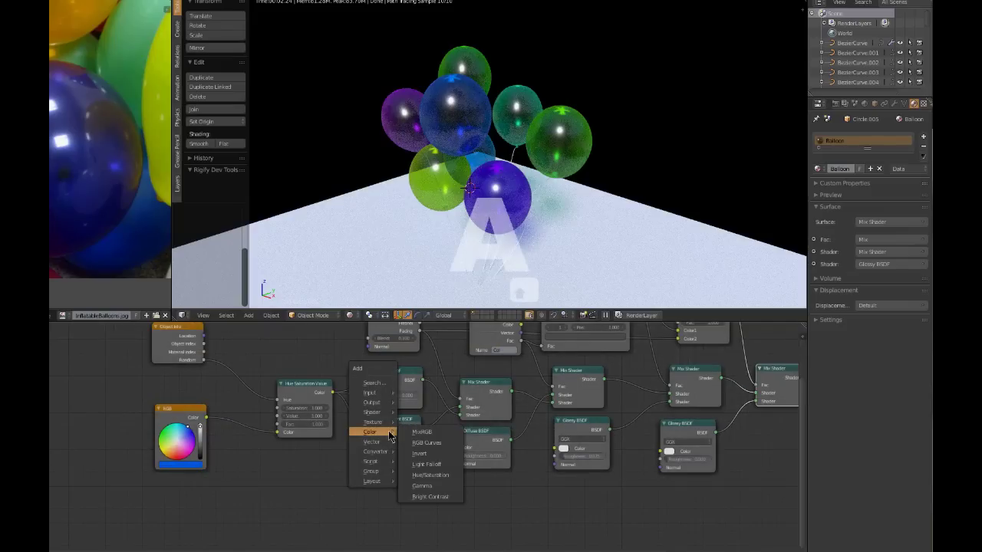
pyautogui.click(424, 475)
pyautogui.click(414, 460)
pyautogui.press('g')
pyautogui.click(387, 465)
pyautogui.click(394, 481)
pyautogui.write('0.2')
pyautogui.press('Return')
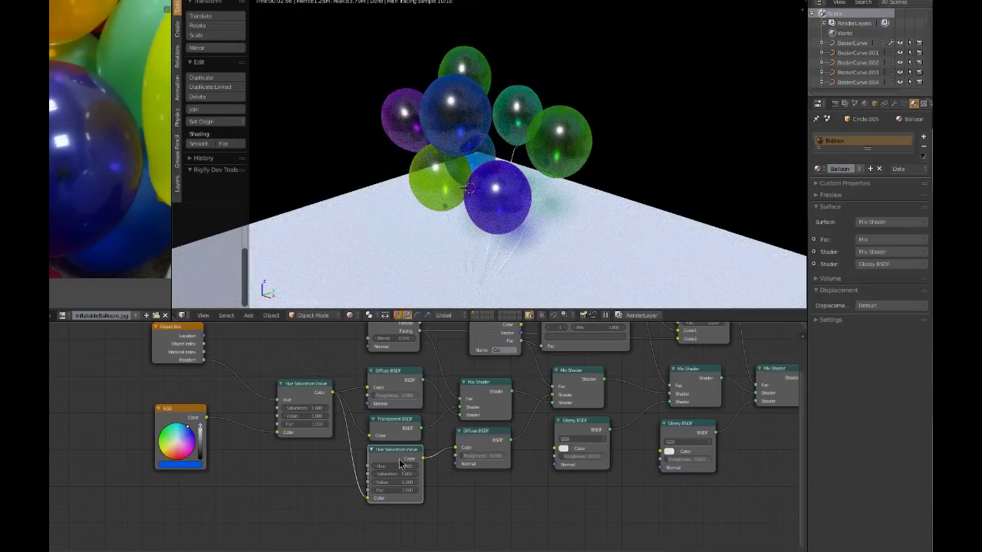
# Move the first Hue Saturation Value node away from the shaders and cut its link to the Transparent BSDF.
pyautogui.press('Home')
pyautogui.moveTo(322, 397); pyautogui.dragTo(287, 392)
pyautogui.scroll(2, 375, 458)
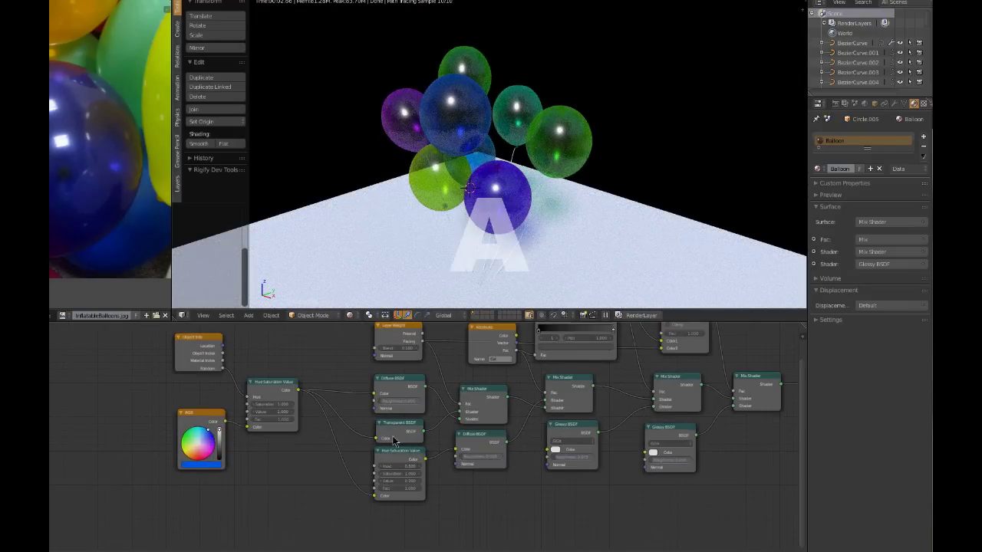
pyautogui.scroll(2, 379, 433)
pyautogui.keyDown('ctrl'); pyautogui.moveTo(354, 441); pyautogui.dragTo(361, 431, button='right'); pyautogui.keyUp('ctrl')
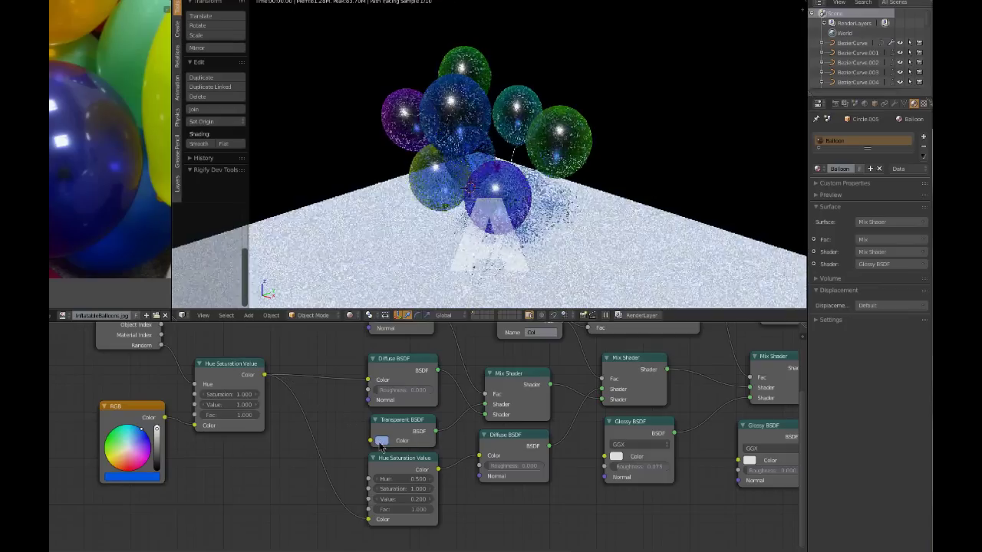
# Add a third Hue Saturation Value node and link it between the first one's Color and the Transparent BSDF's Color.
pyautogui.hotkey('shift', 'a')
pyautogui.moveTo(369, 425)
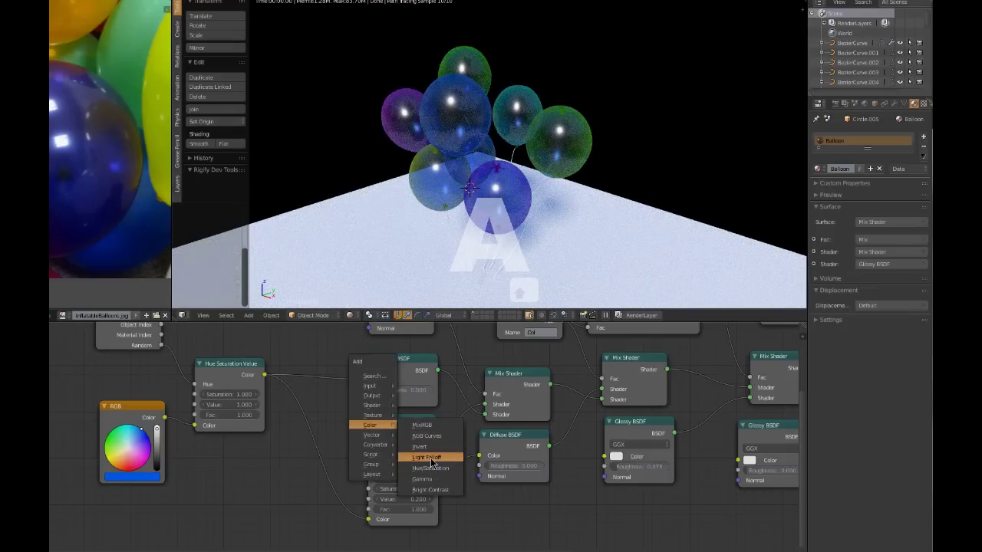
pyautogui.click(431, 468)
pyautogui.click(297, 361)
pyautogui.moveTo(264, 375); pyautogui.dragTo(298, 426)
pyautogui.press('g')
pyautogui.click(342, 397)
pyautogui.moveTo(370, 443); pyautogui.dragTo(371, 441)
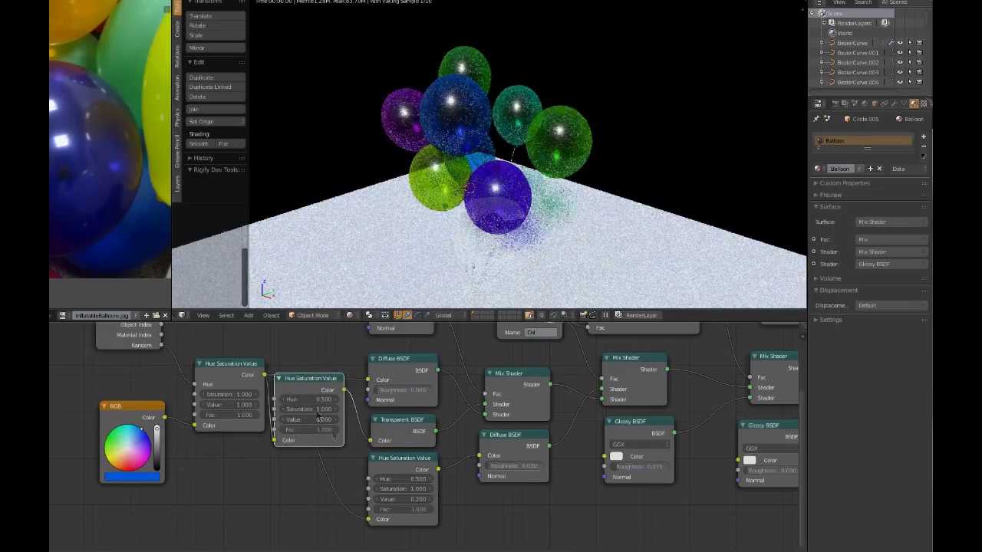
# Set the Saturation of the Hue Saturation Value node feeding the Transparent BSDF to 0.3.
pyautogui.click(312, 407)
pyautogui.write('.5')
pyautogui.press('Return')
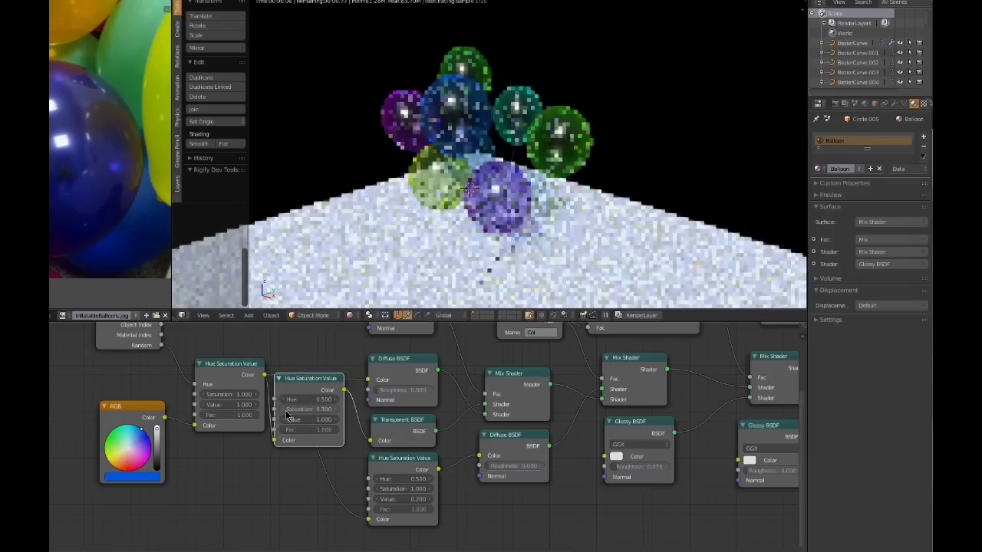
# Move the Transparent BSDF's Hue Saturation Value node closer to the shaders and set the first one's Saturation to 1.1.
pyautogui.press('g')
pyautogui.click(342, 392)
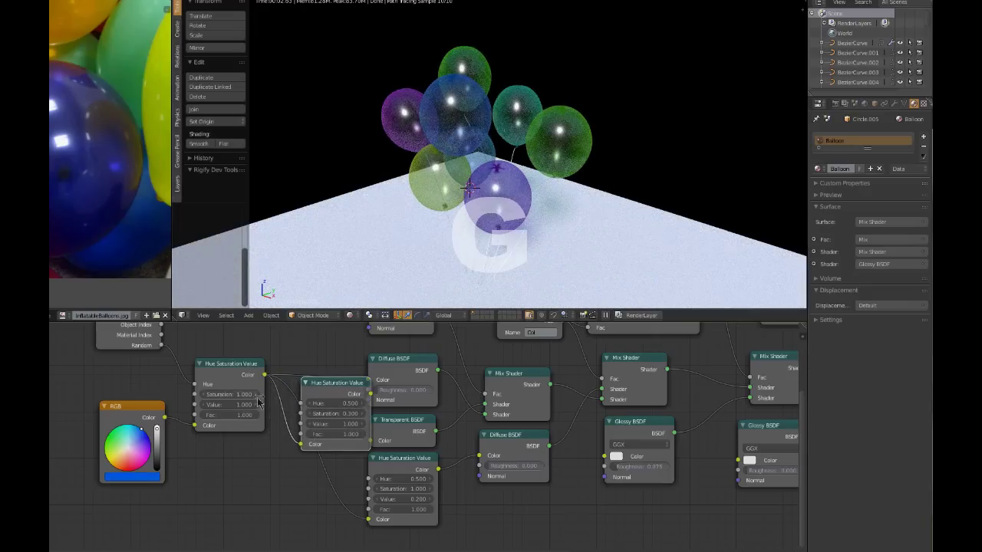
pyautogui.press('Return')
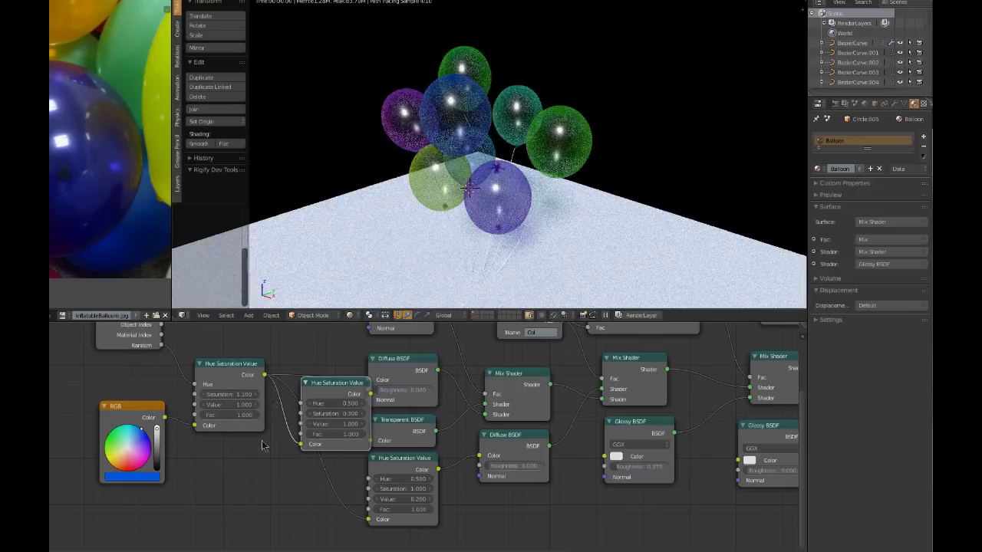
# Move the Object Info node further away from the first Hue Saturation Value node to make room between them.
pyautogui.scroll(-3, 280, 498)
pyautogui.scroll(3, 198, 459)
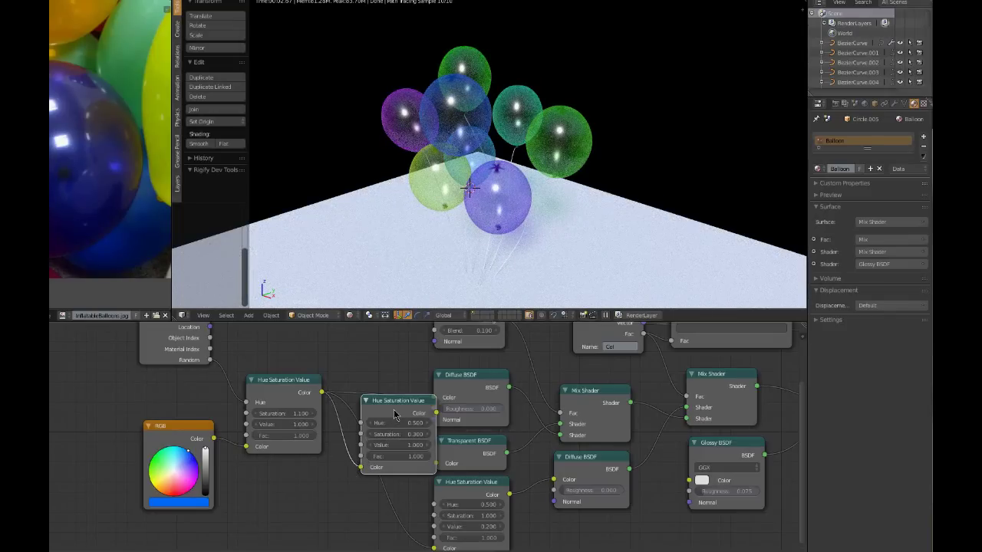
pyautogui.moveTo(457, 381); pyautogui.dragTo(439, 412, button='middle')
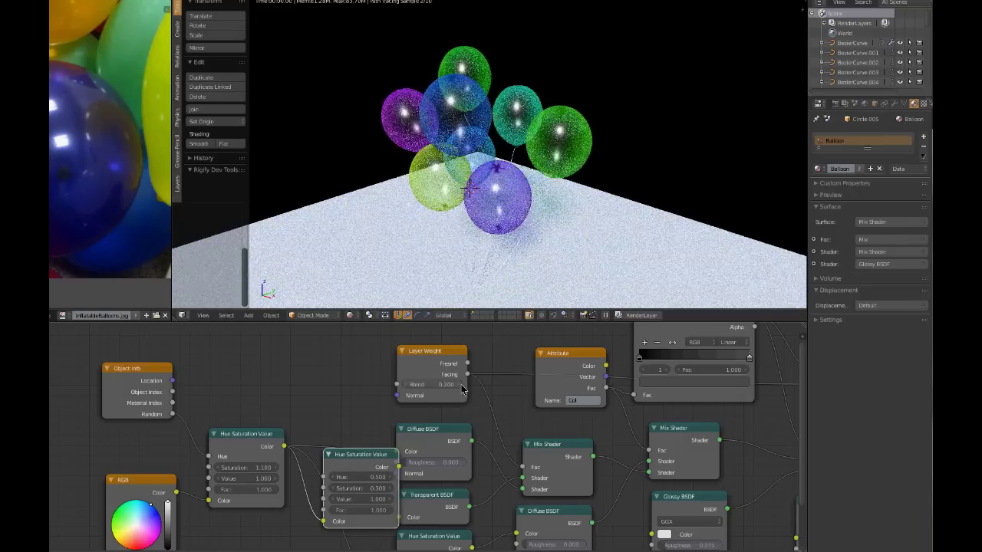
pyautogui.scroll(-4, 463, 403)
pyautogui.scroll(2, 259, 395)
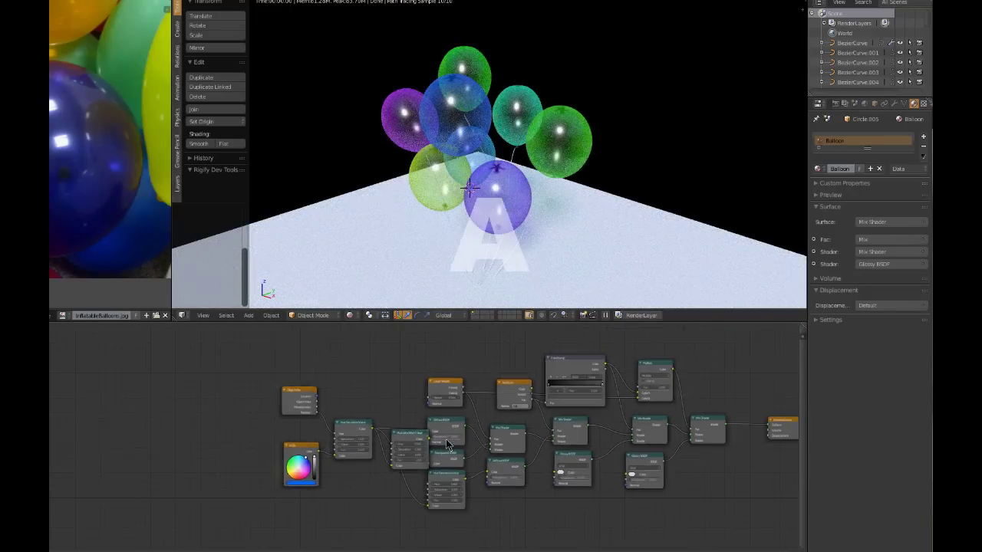
pyautogui.press('b')
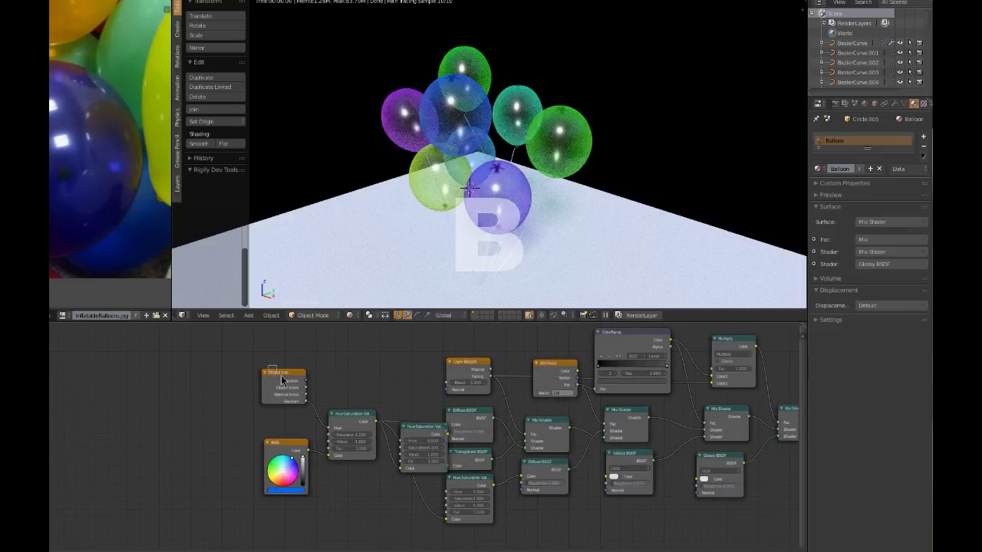
pyautogui.press('g')
pyautogui.click(201, 381)
# Insert a Math node on the link between Object Info's Random output and the first Hue Saturation Value node's Hue.
pyautogui.hotkey('shift', 'a')
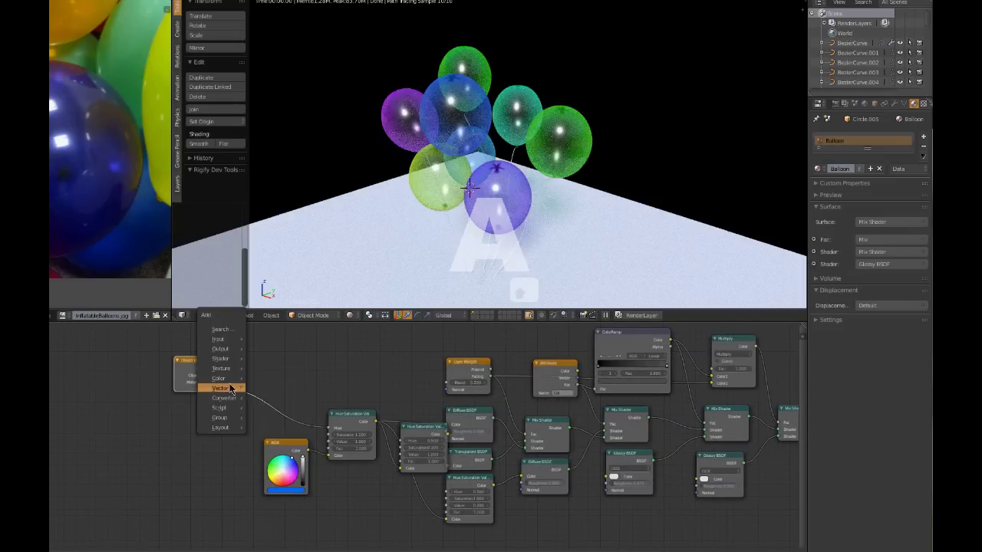
pyautogui.moveTo(224, 398)
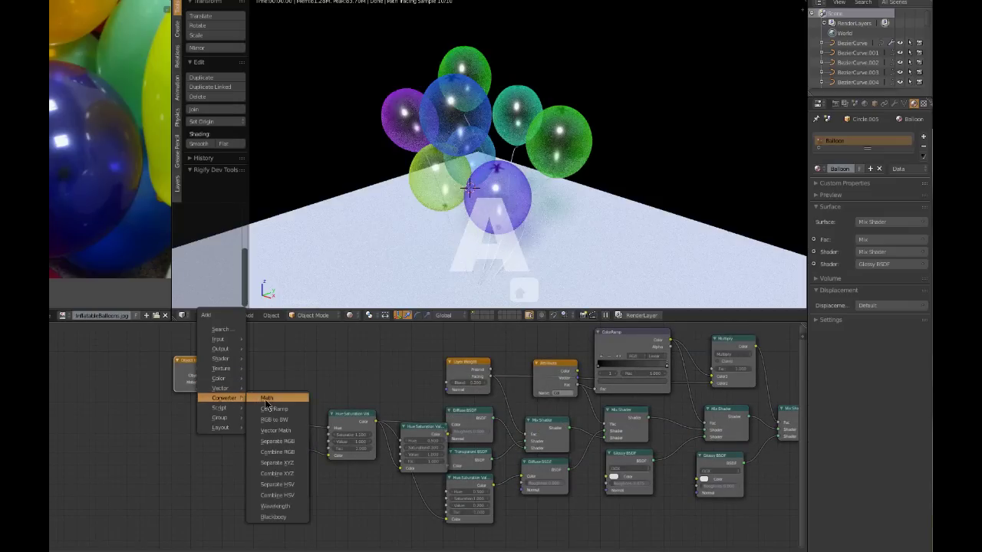
pyautogui.click(266, 398)
pyautogui.click(268, 380)
pyautogui.scroll(2, 270, 376)
# Keep the Math node's operation as Add and raise its second value to shift the balloons' random hues.
pyautogui.click(270, 375)
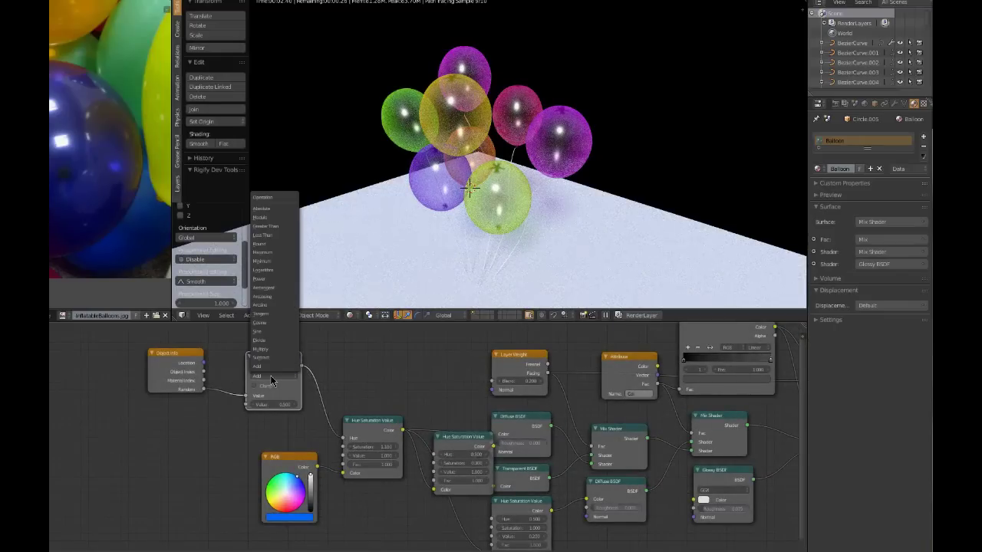
pyautogui.click(270, 375)
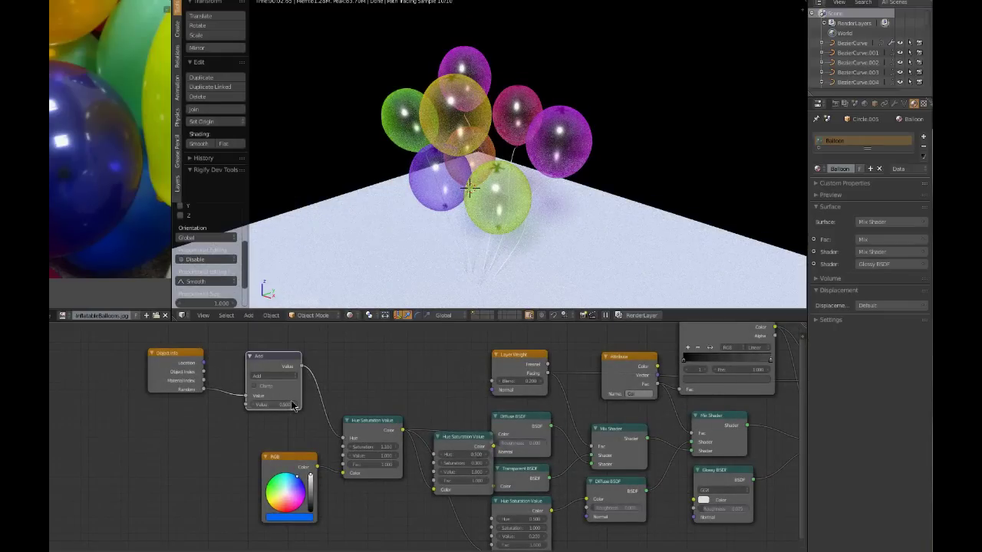
pyautogui.keyDown('ctrl'); pyautogui.scroll(5, 293, 405); pyautogui.keyUp('ctrl')
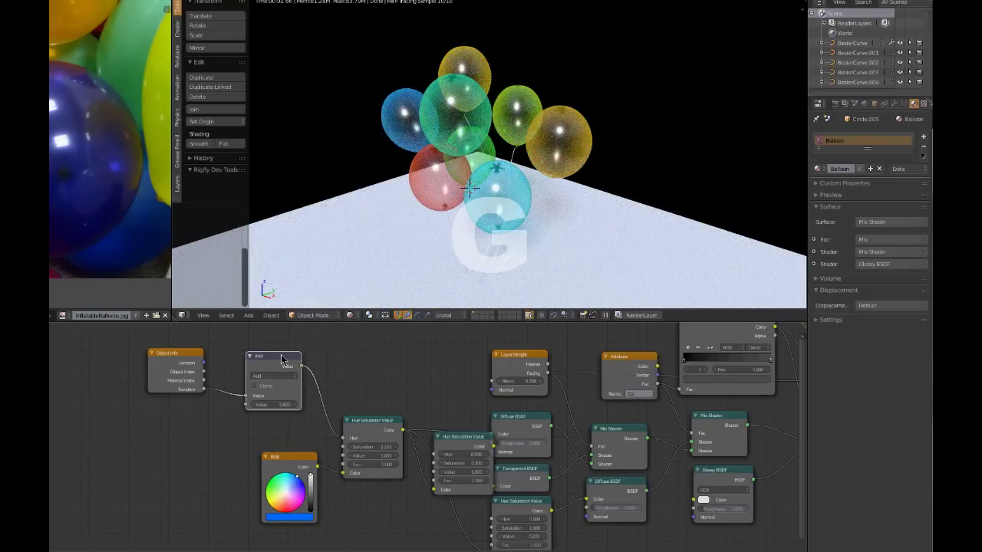
# Switch the viewport to solid shading and lower the ground plane about 4.1 units along the global Z axis.
pyautogui.scroll(-2, 214, 438)
pyautogui.scroll(-2, 214, 440)
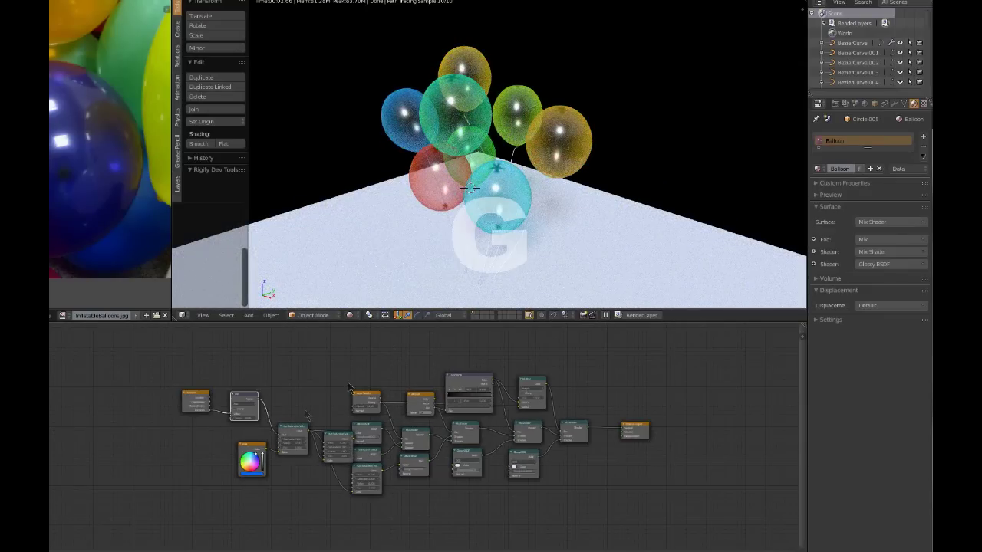
pyautogui.press('z')
pyautogui.moveTo(511, 170); pyautogui.dragTo(504, 153, button='middle')
pyautogui.press('a')
pyautogui.rightClick(414, 220)
pyautogui.press('g')
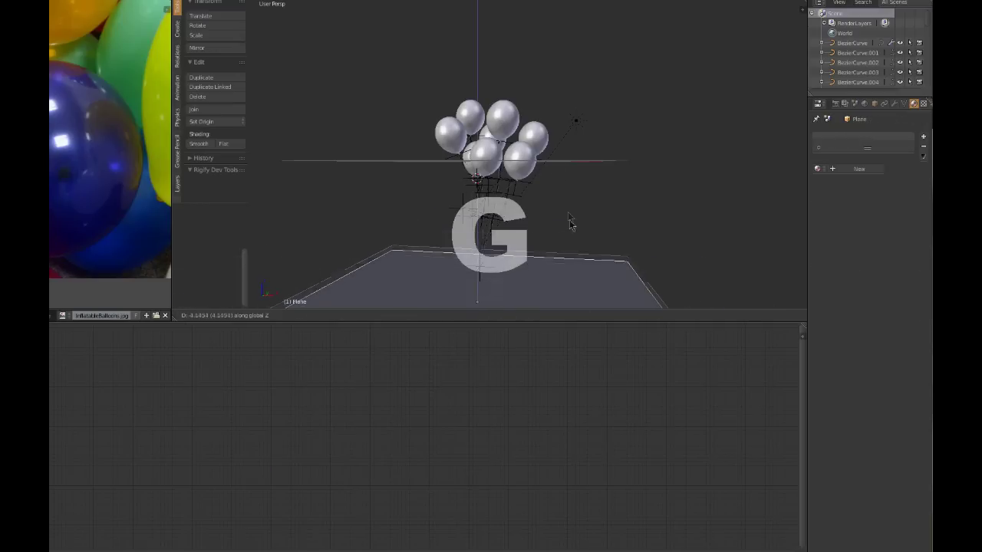
pyautogui.click(565, 215)
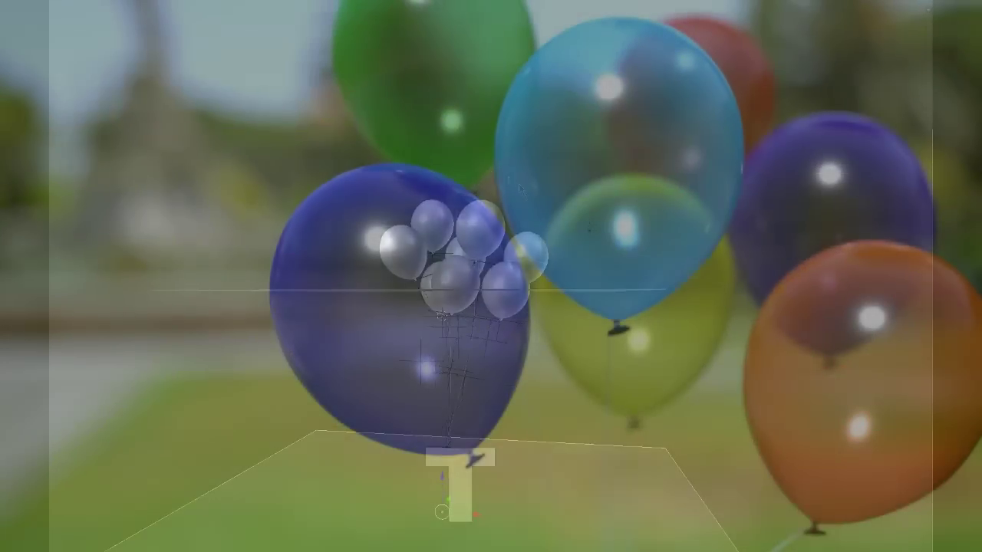